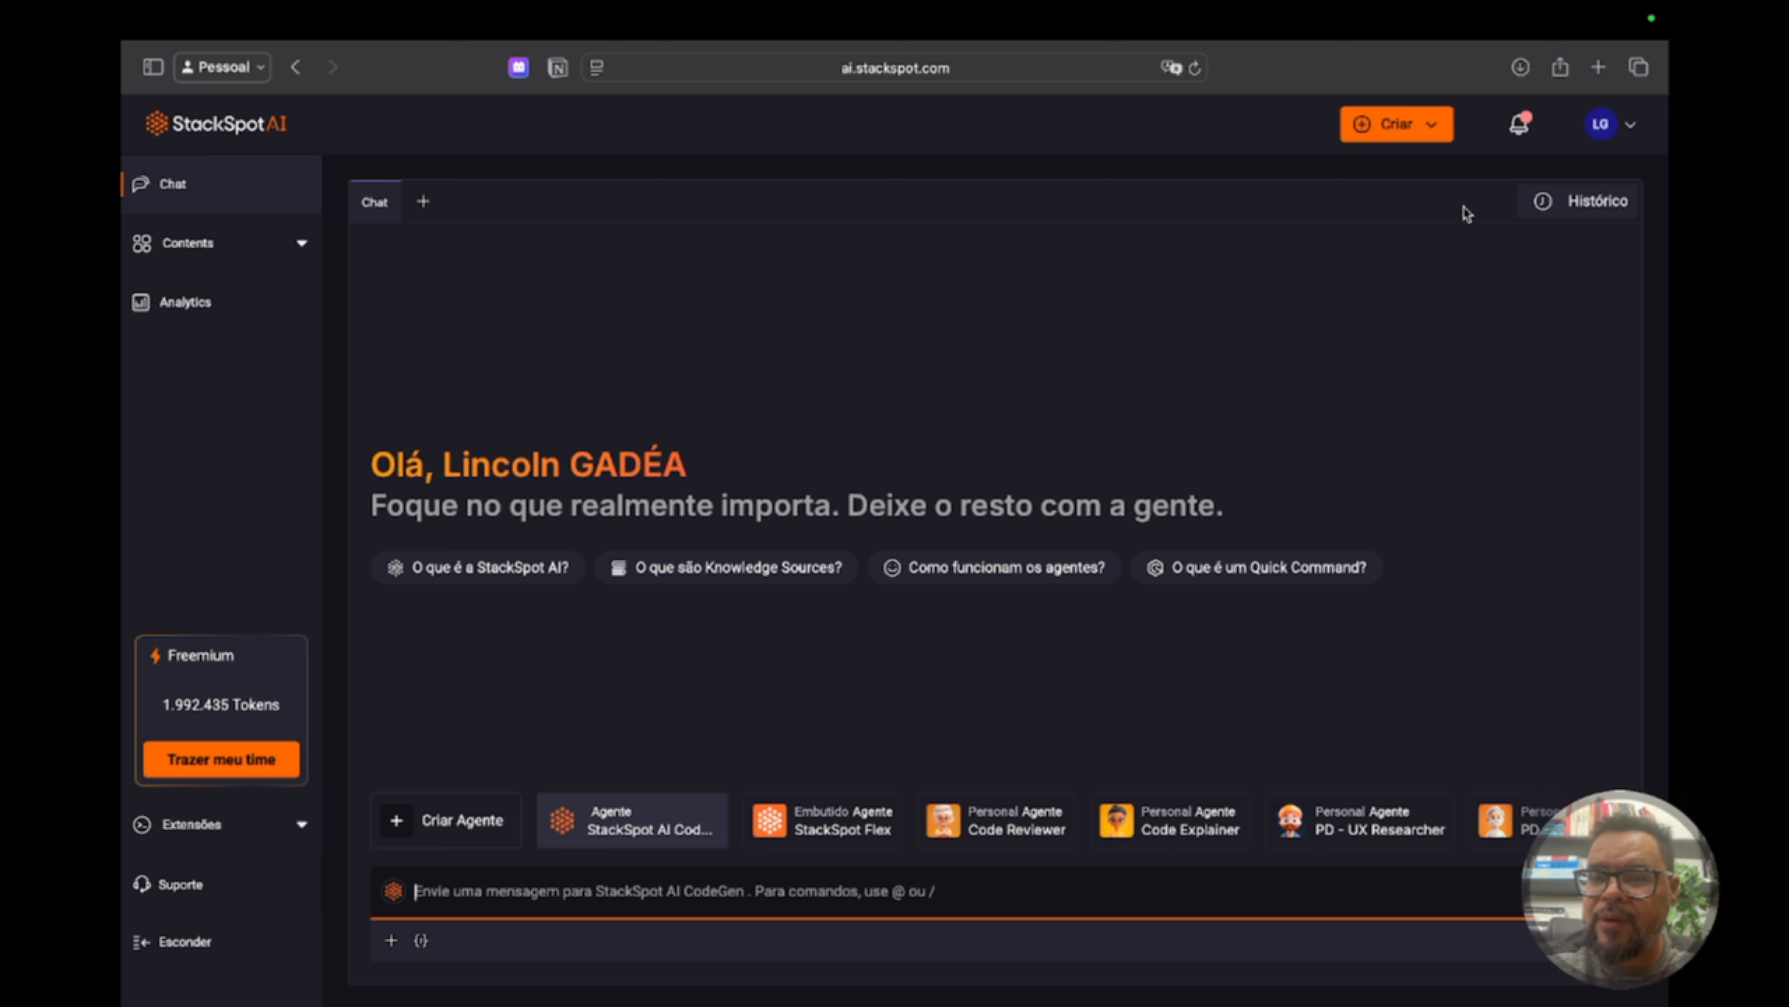
Look through the account's Aparência theme options and Idioma language options, leaving both settings as they are
{"action": "left_click", "coordinate": [1630, 122]}
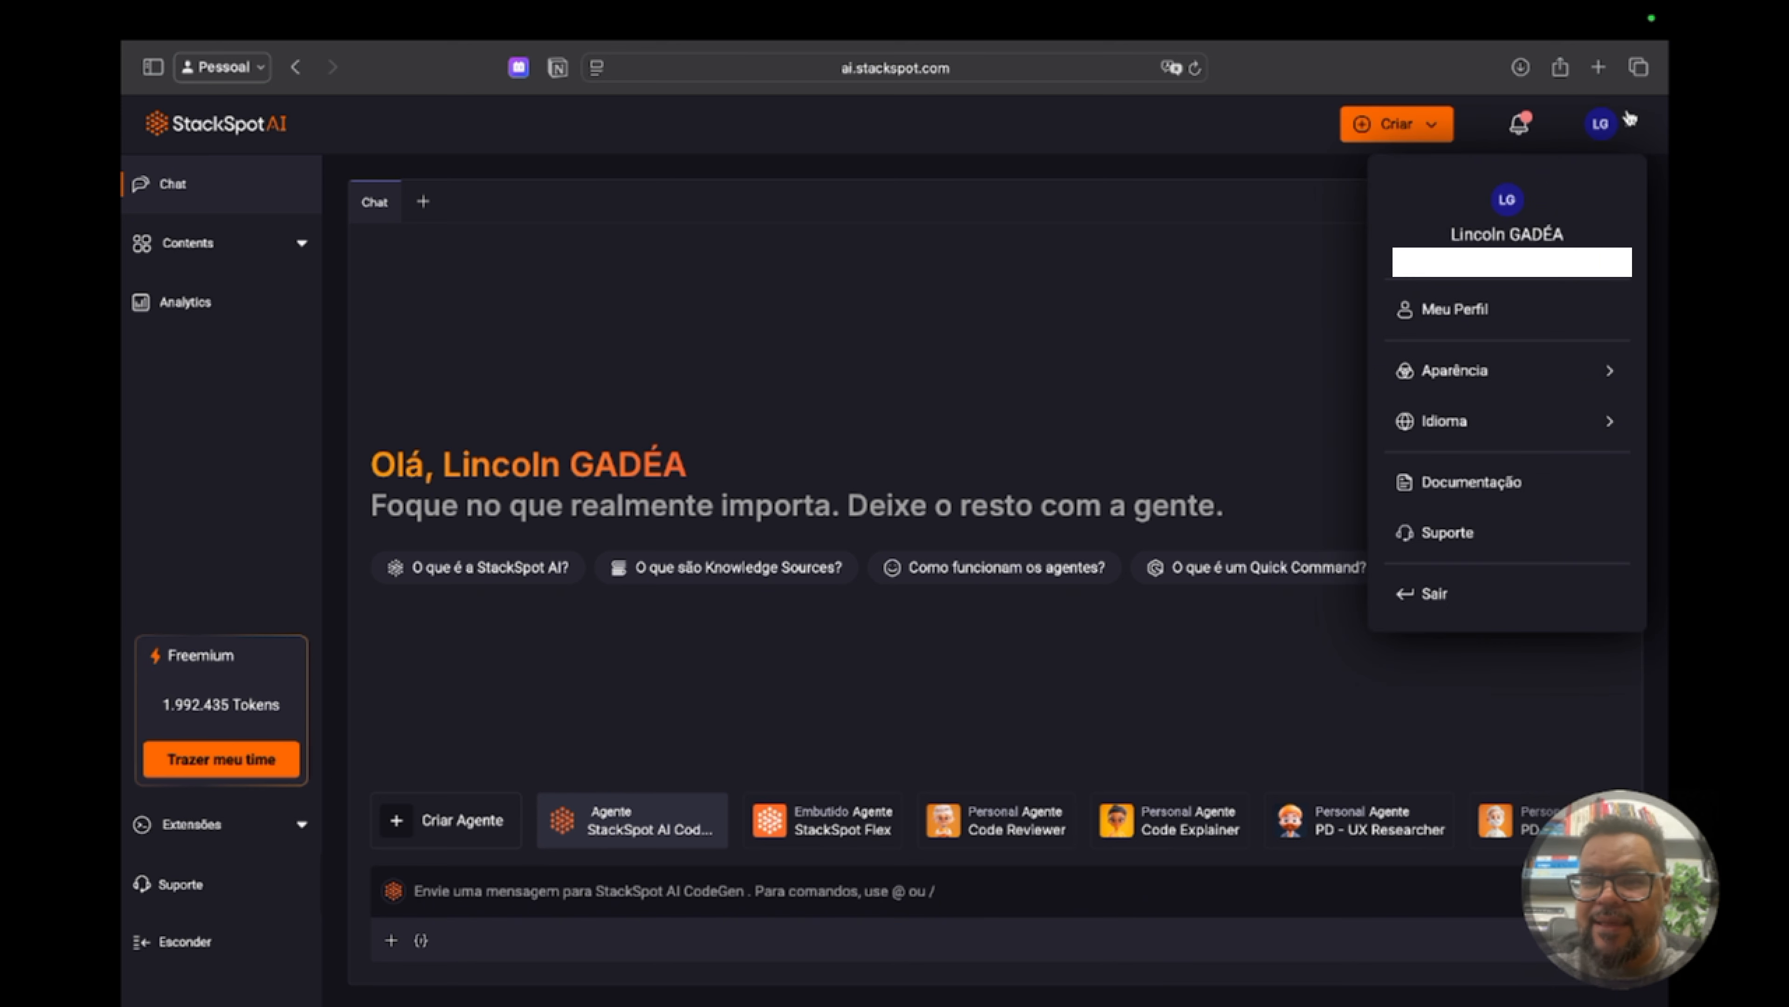
{"action": "left_click", "coordinate": [1533, 392]}
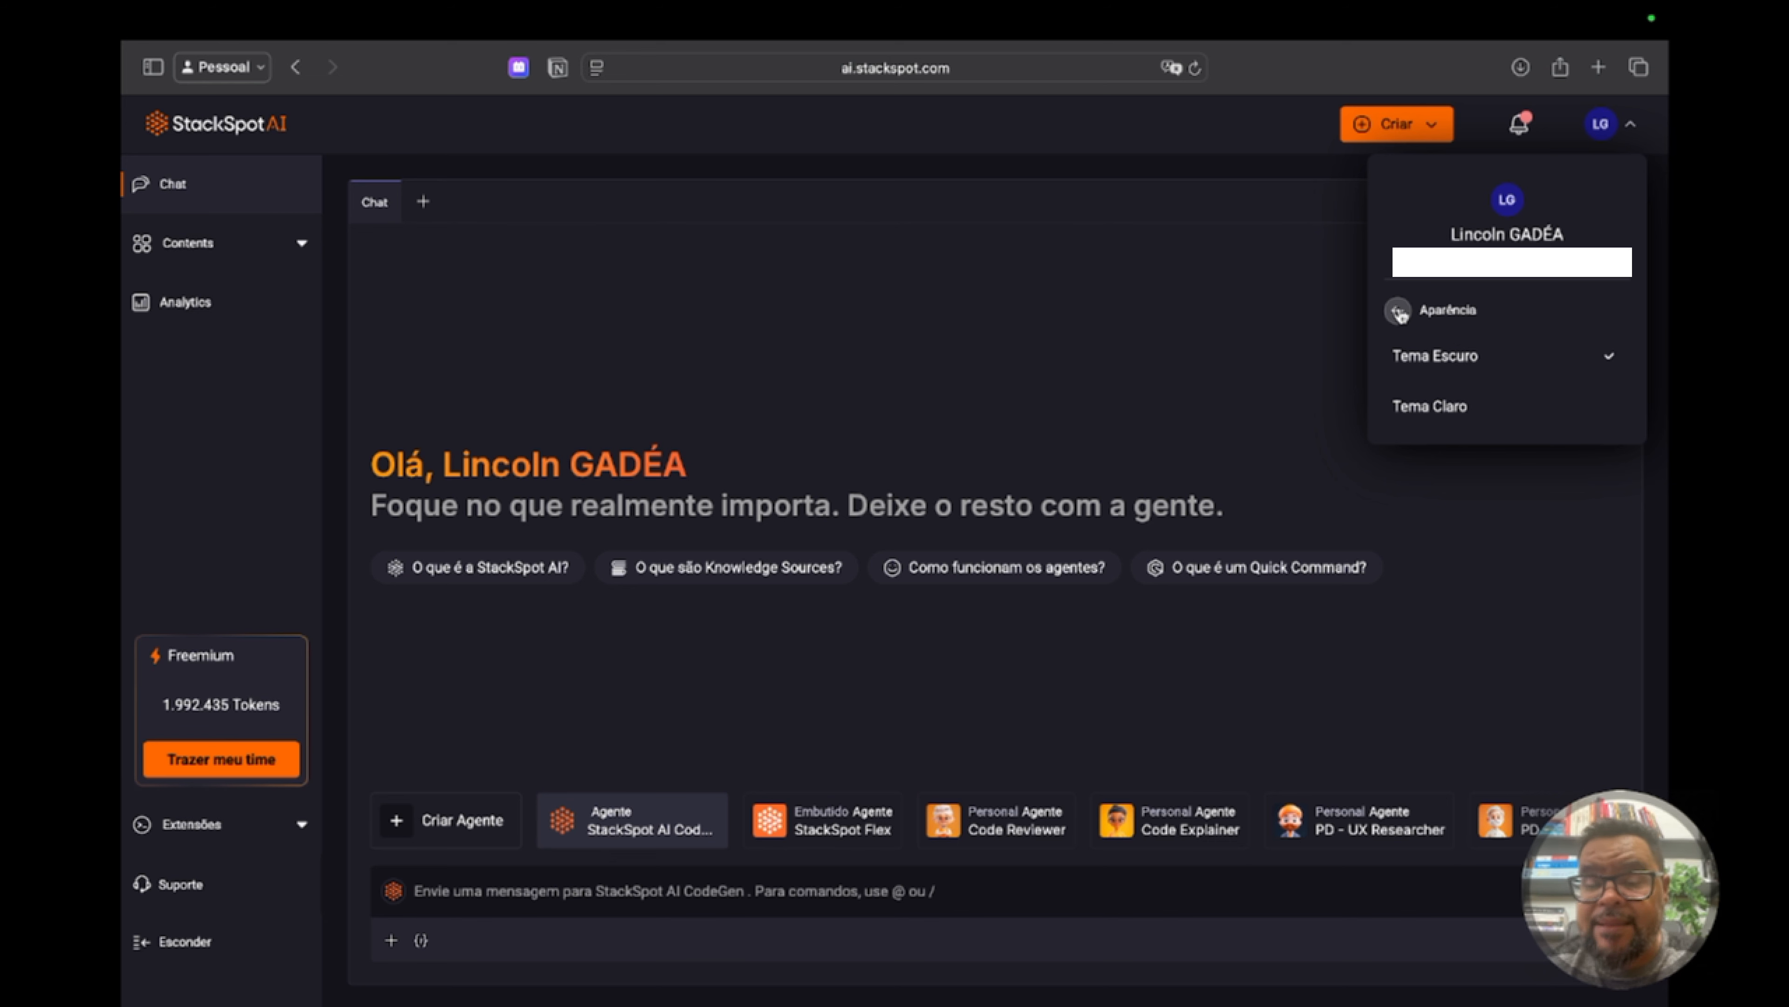
{"action": "left_click", "coordinate": [1397, 311]}
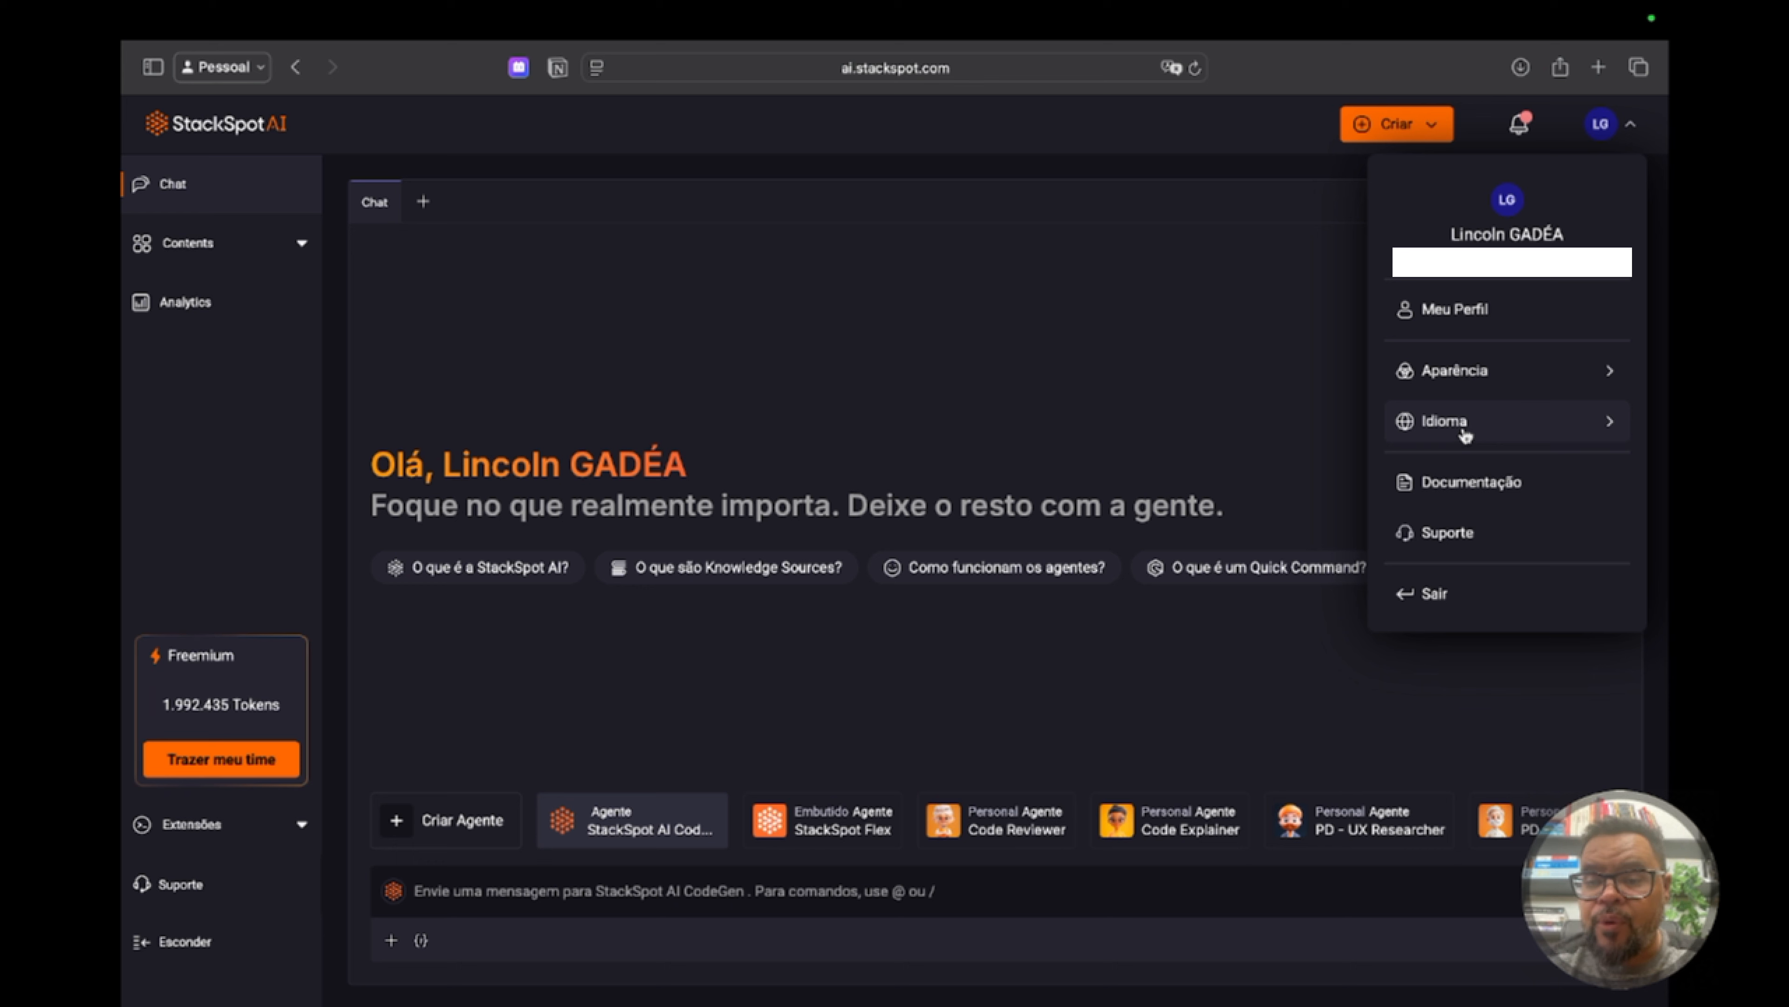
{"action": "left_click", "coordinate": [1539, 431]}
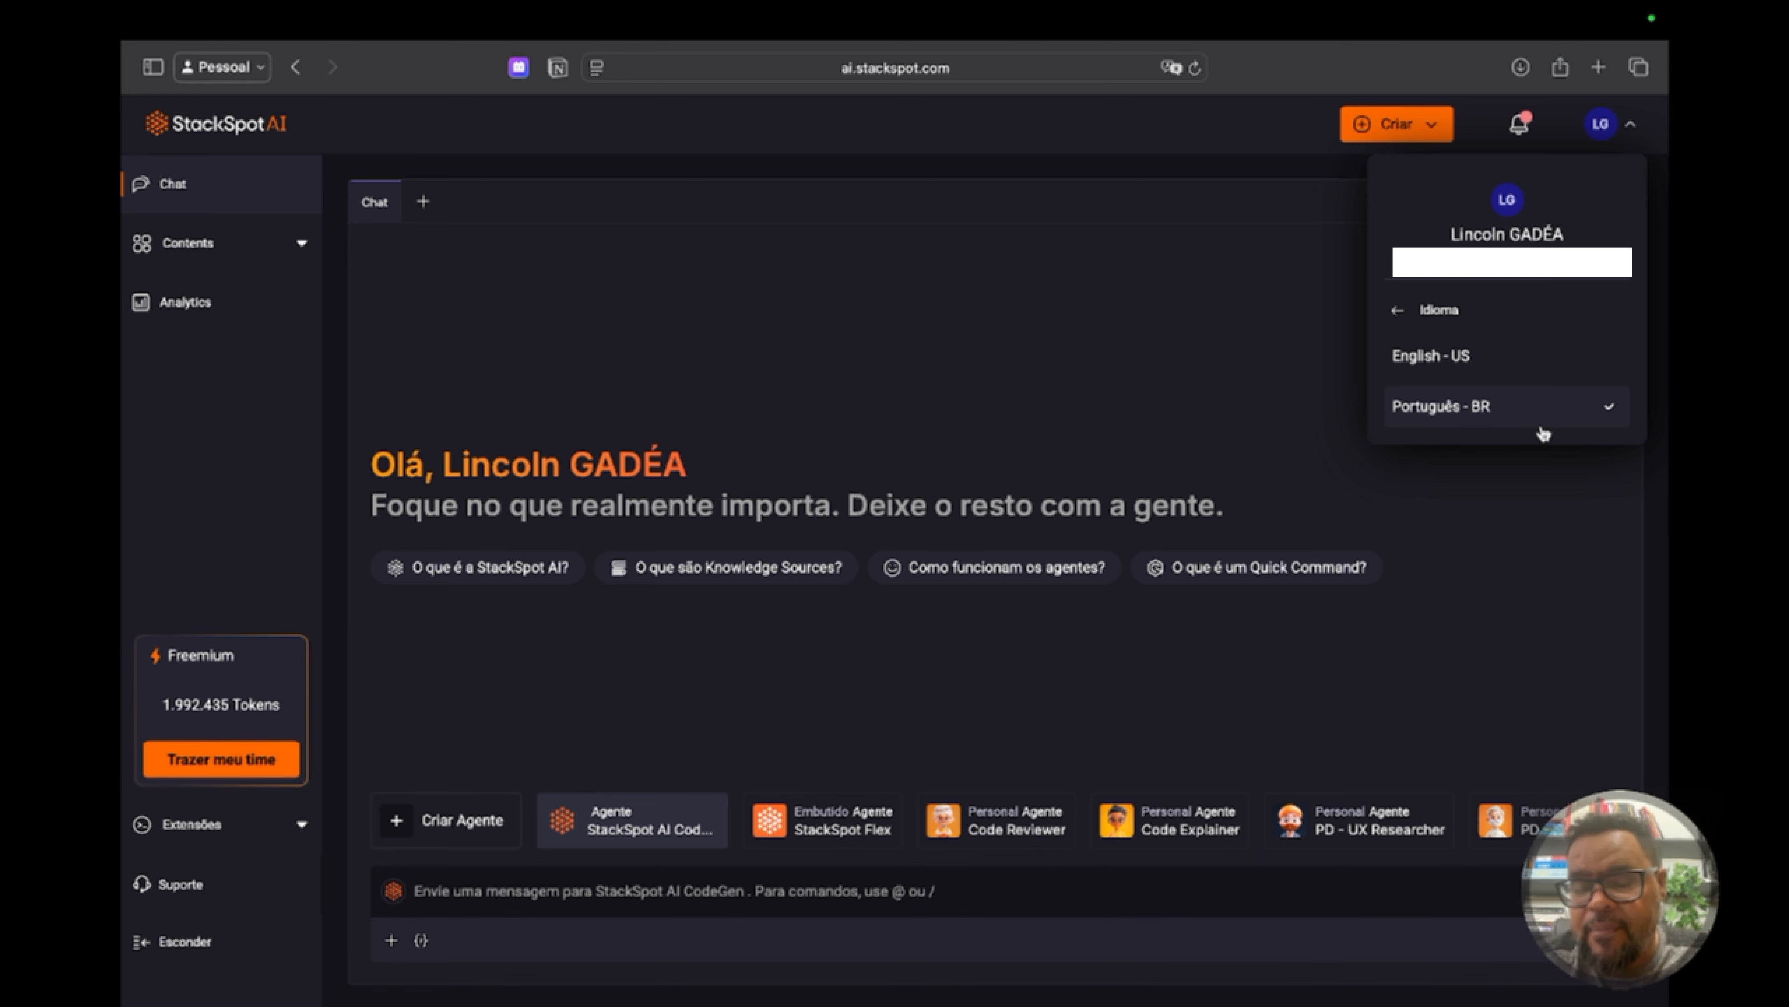
{"action": "left_click", "coordinate": [1541, 427]}
{"action": "left_click", "coordinate": [1522, 436]}
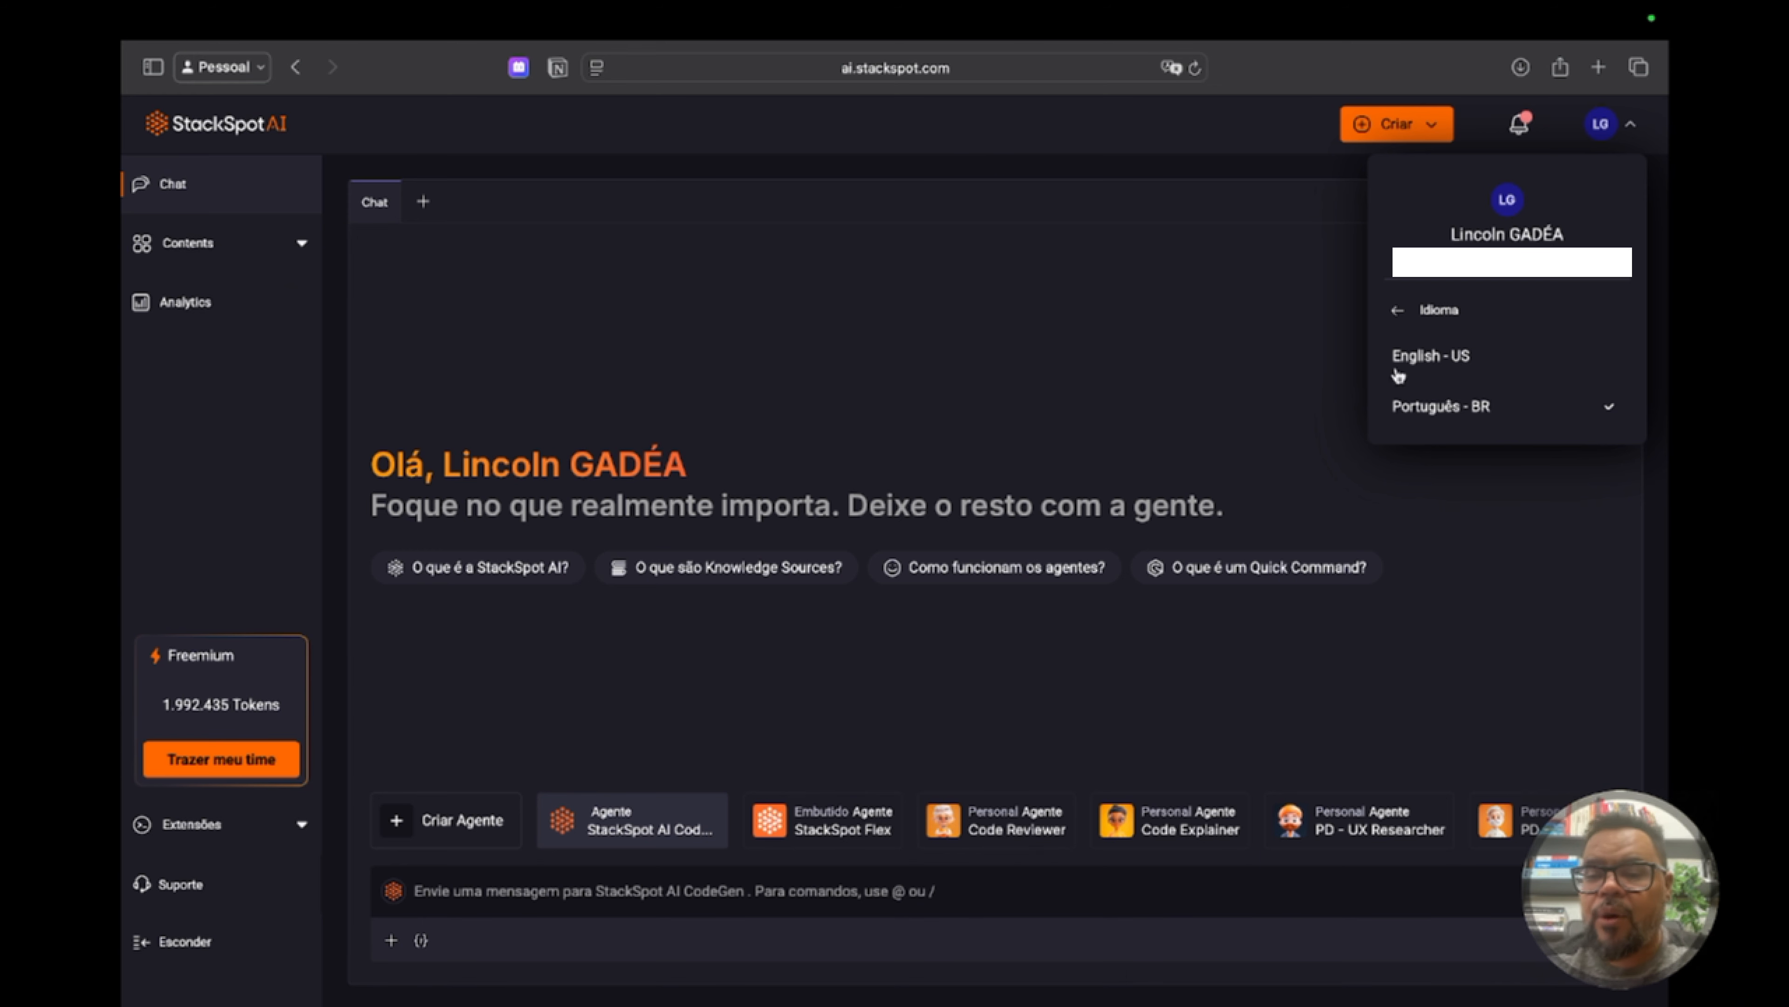
{"action": "left_click", "coordinate": [1148, 338]}
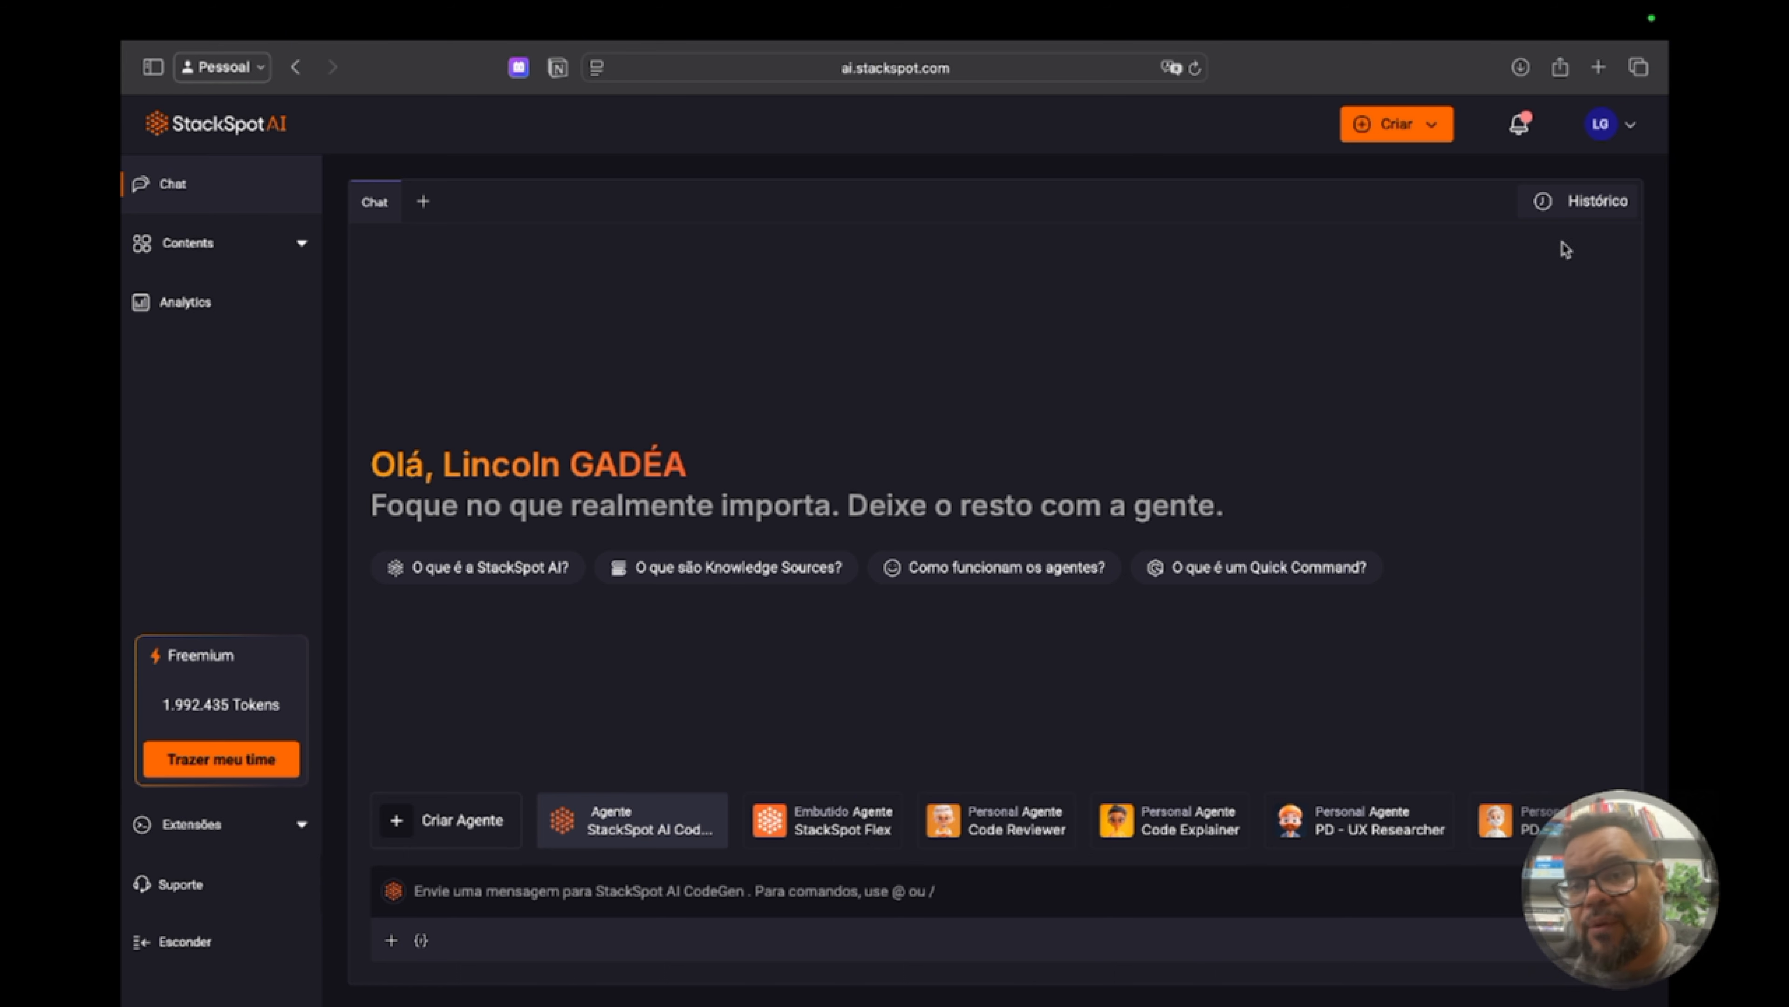
Open the StackSpot AI documentation and read through the Primeiros Passos guide and its list of topics
{"action": "left_click", "coordinate": [1609, 134]}
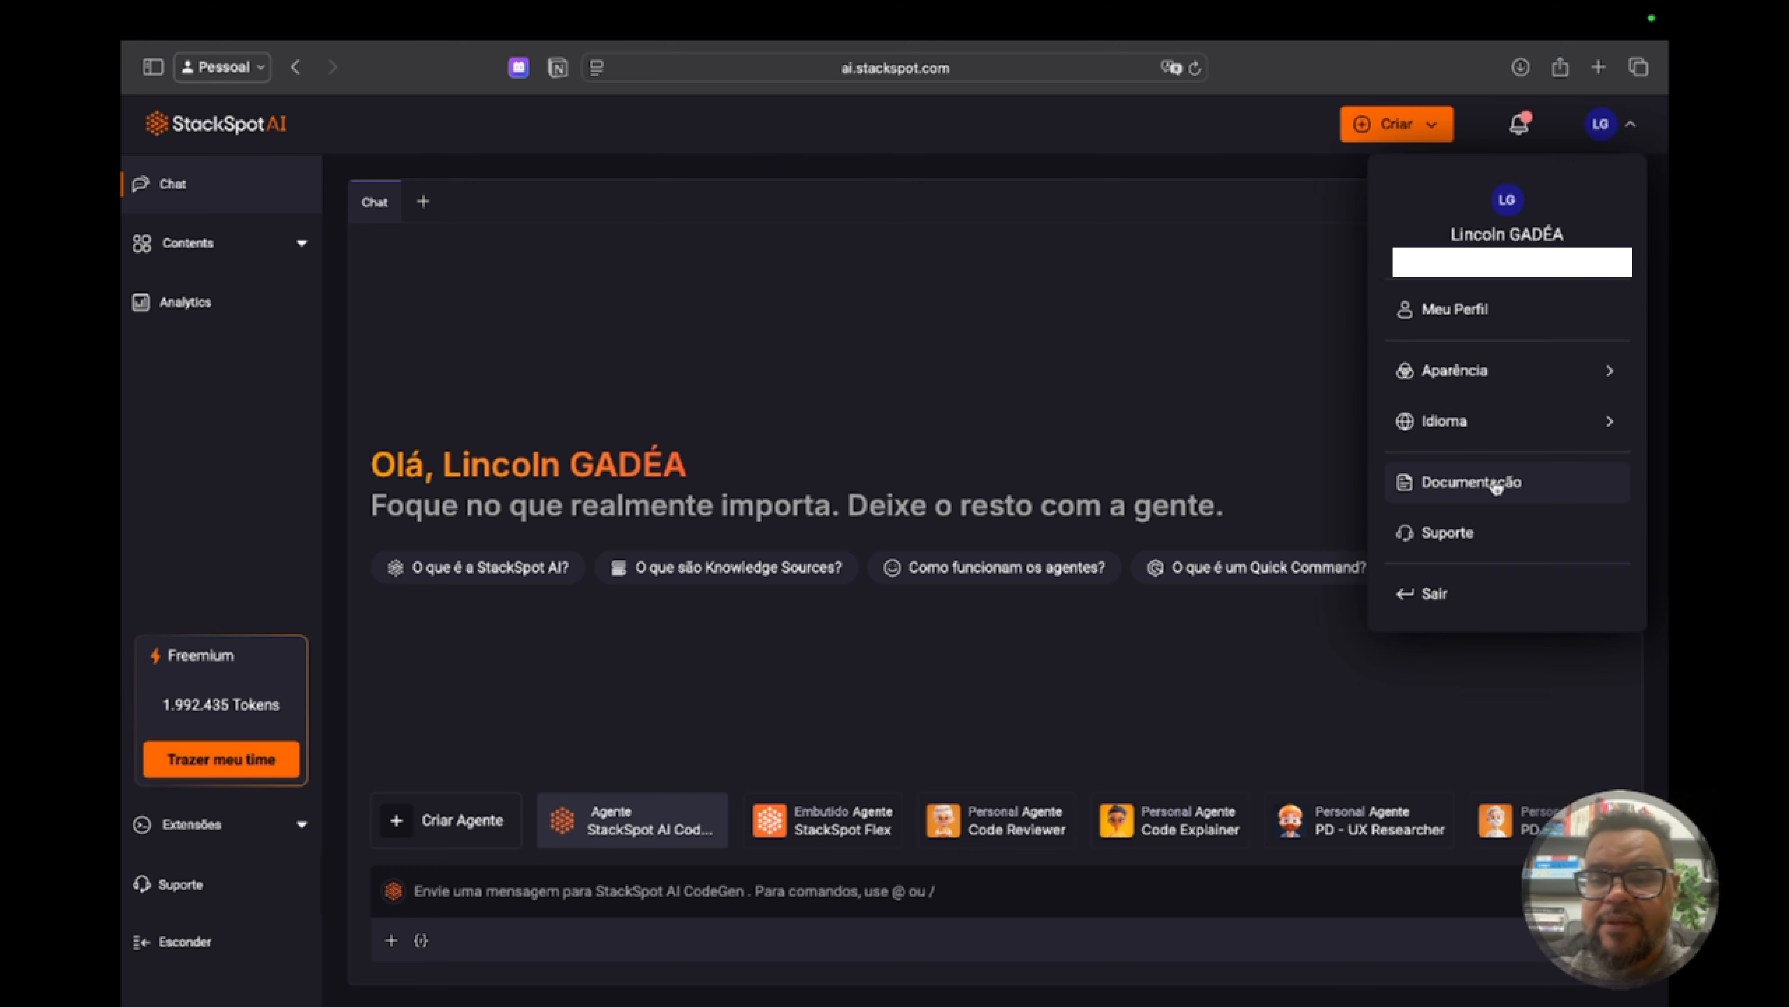
{"action": "left_click", "coordinate": [1496, 485]}
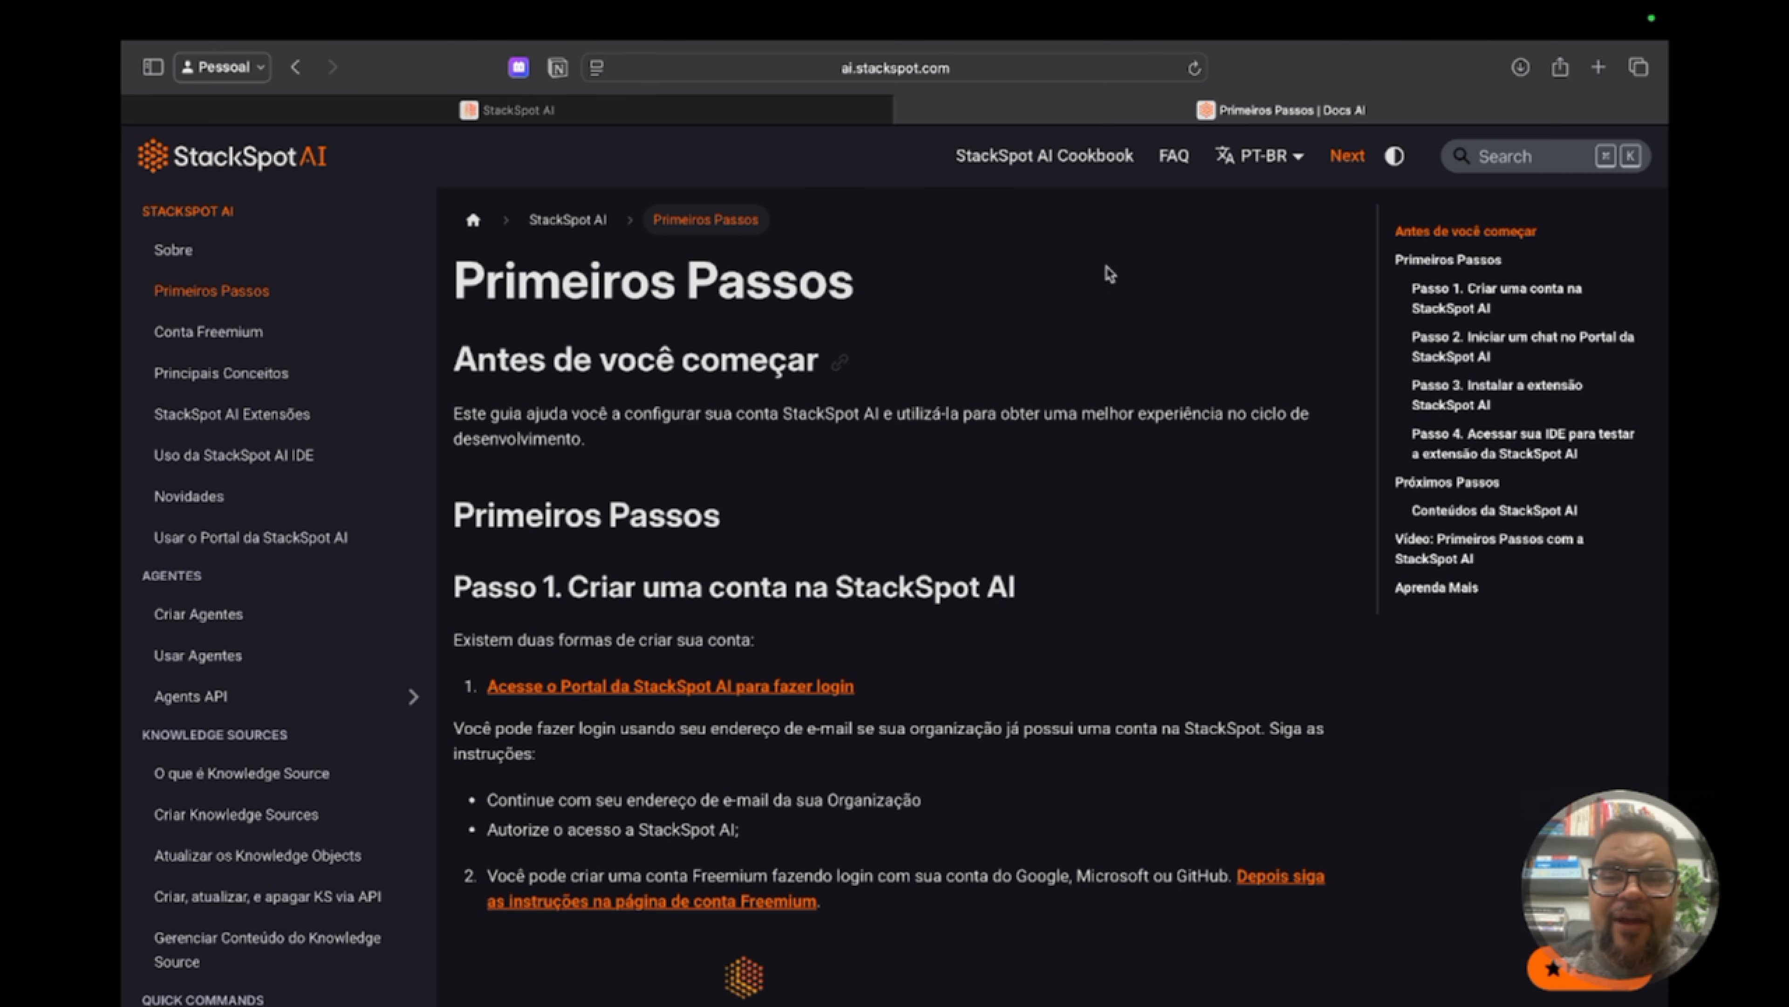
{"action": "mouse_move", "coordinate": [1282, 176]}
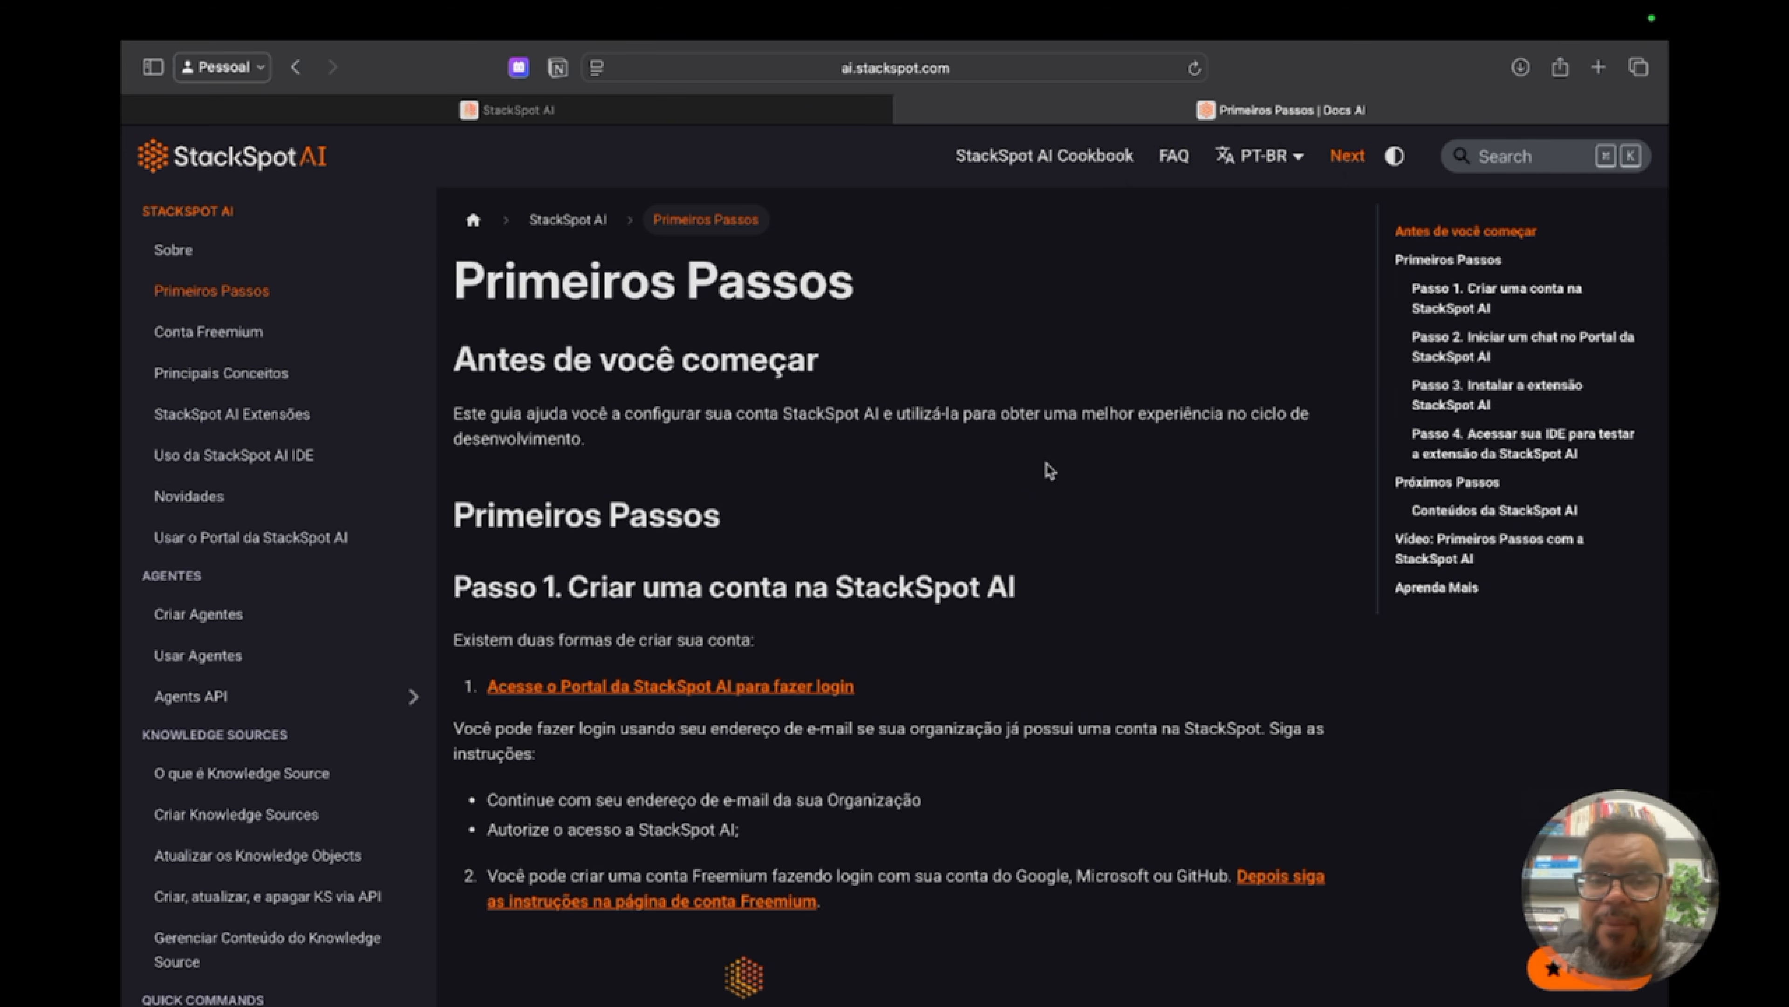
{"action": "scroll", "coordinate": [1045, 548], "scroll_direction": "down", "scroll_amount": 15}
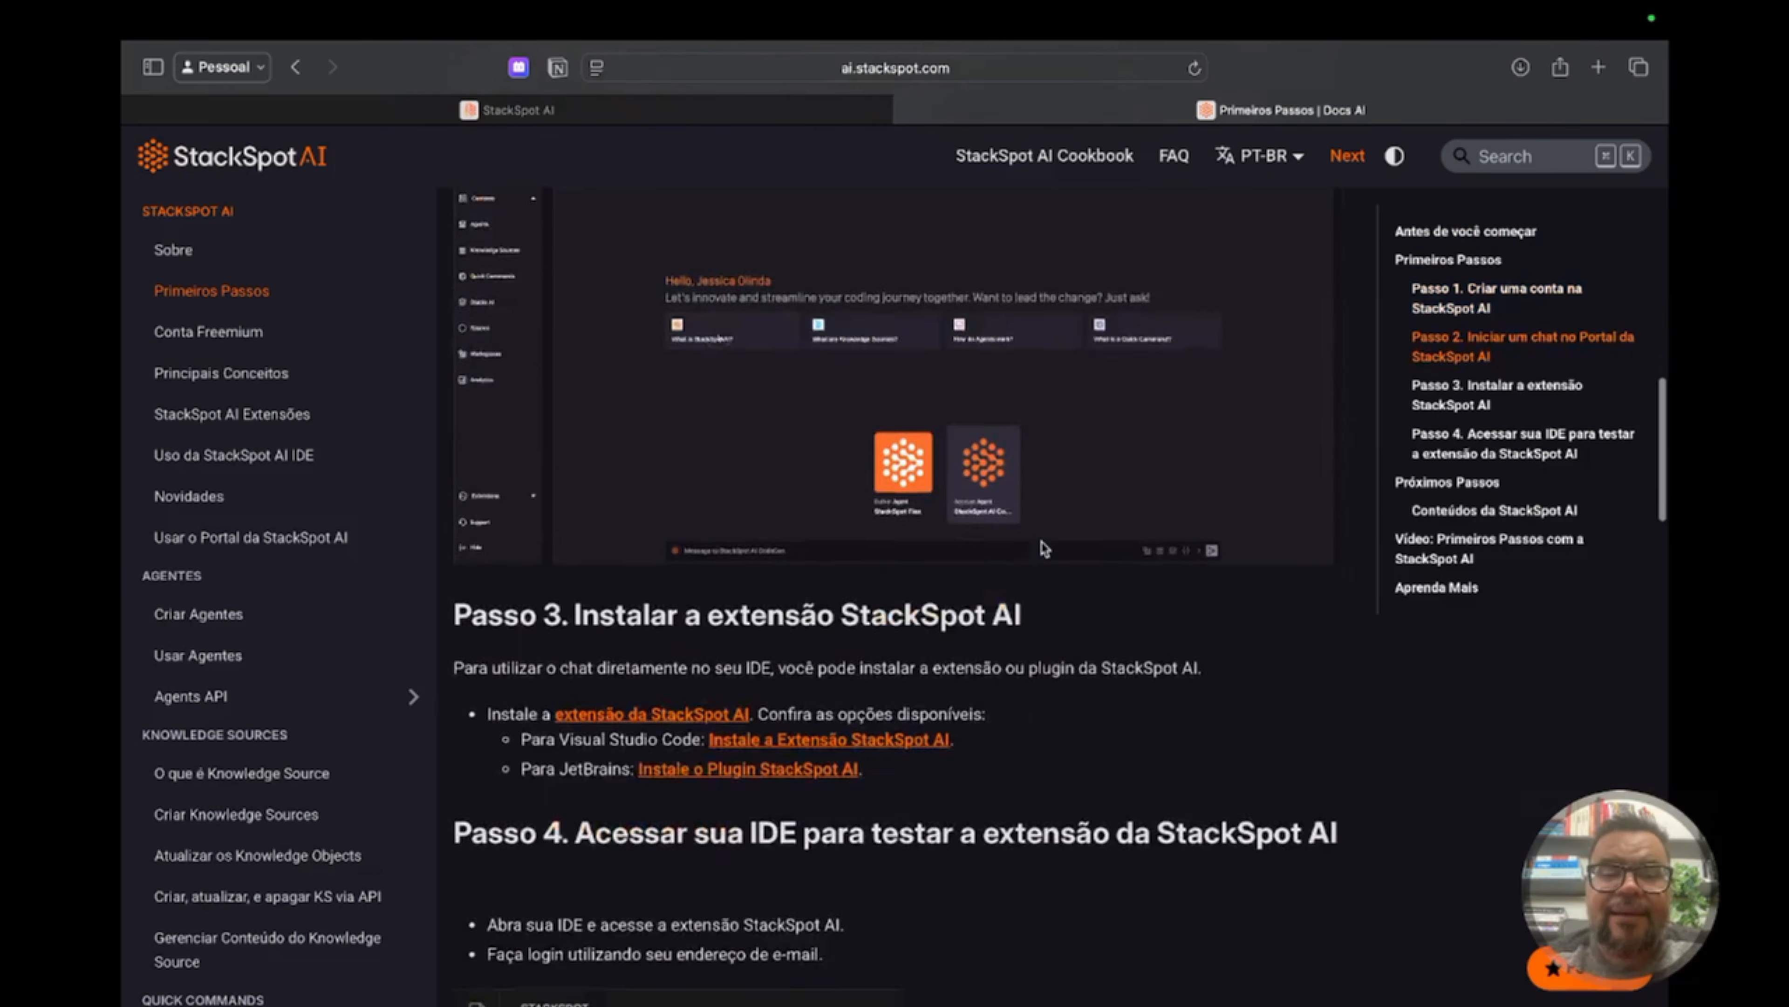
{"action": "scroll", "coordinate": [1045, 549], "scroll_direction": "down", "scroll_amount": 5}
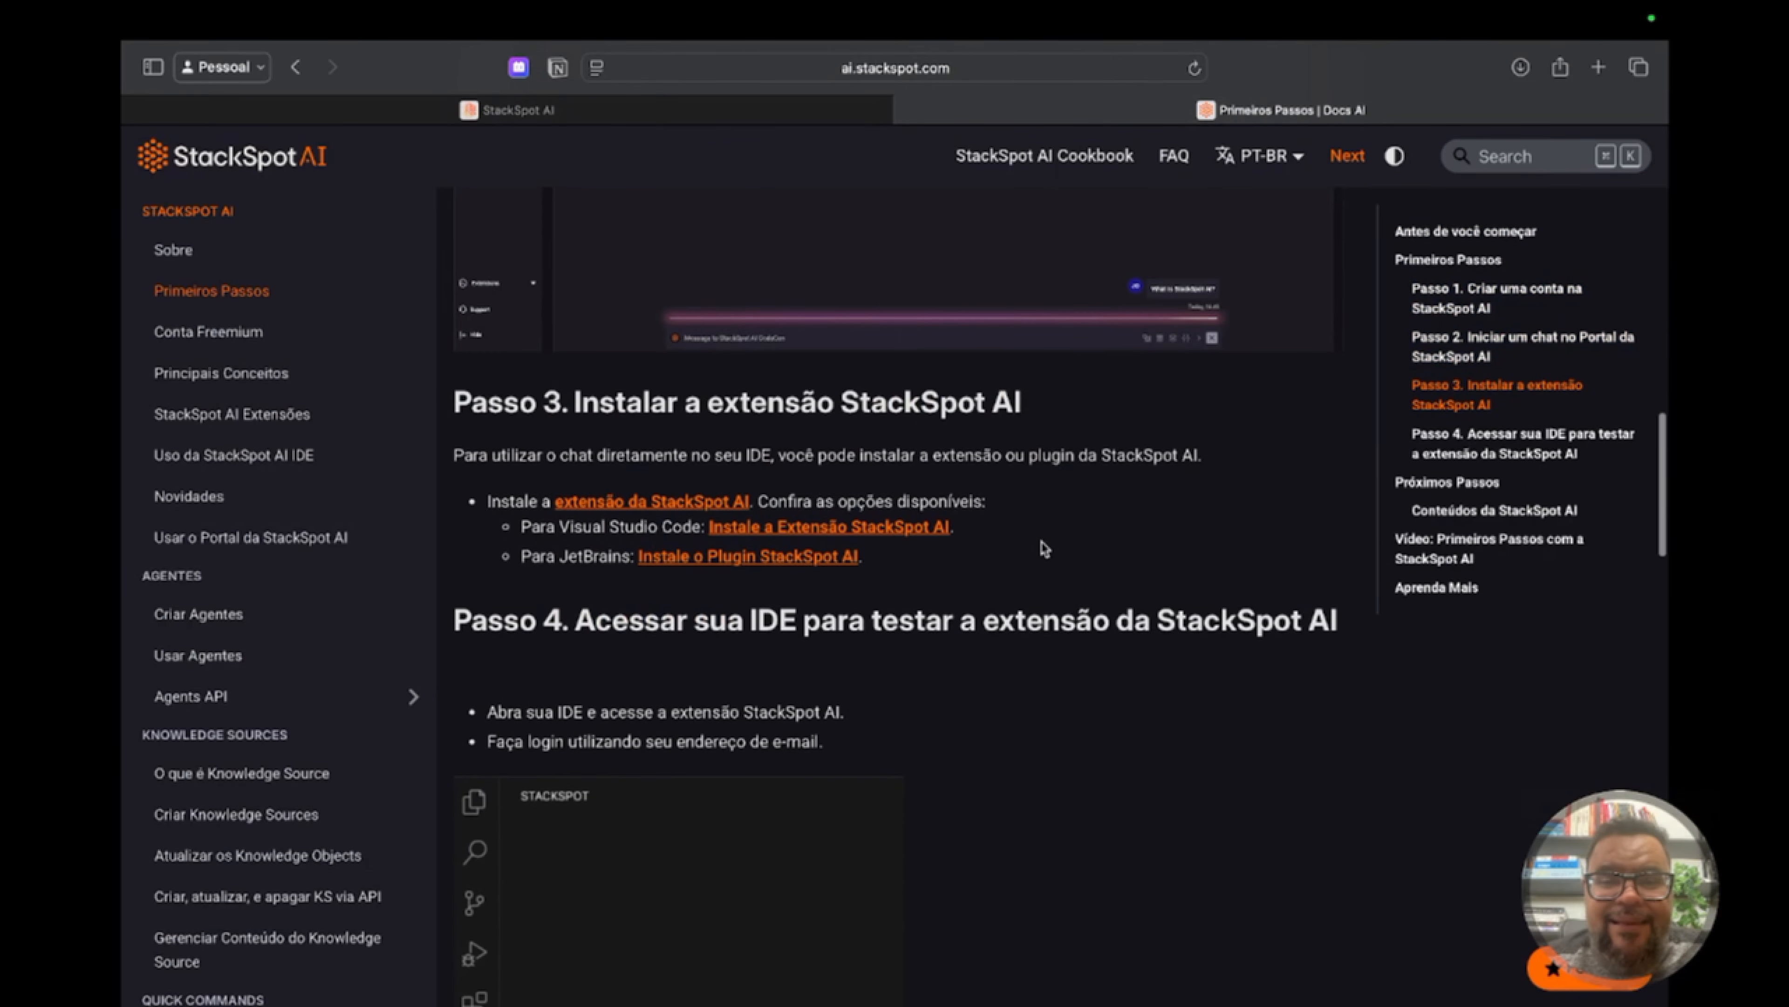
{"action": "scroll", "coordinate": [1053, 652], "scroll_direction": "down", "scroll_amount": 11}
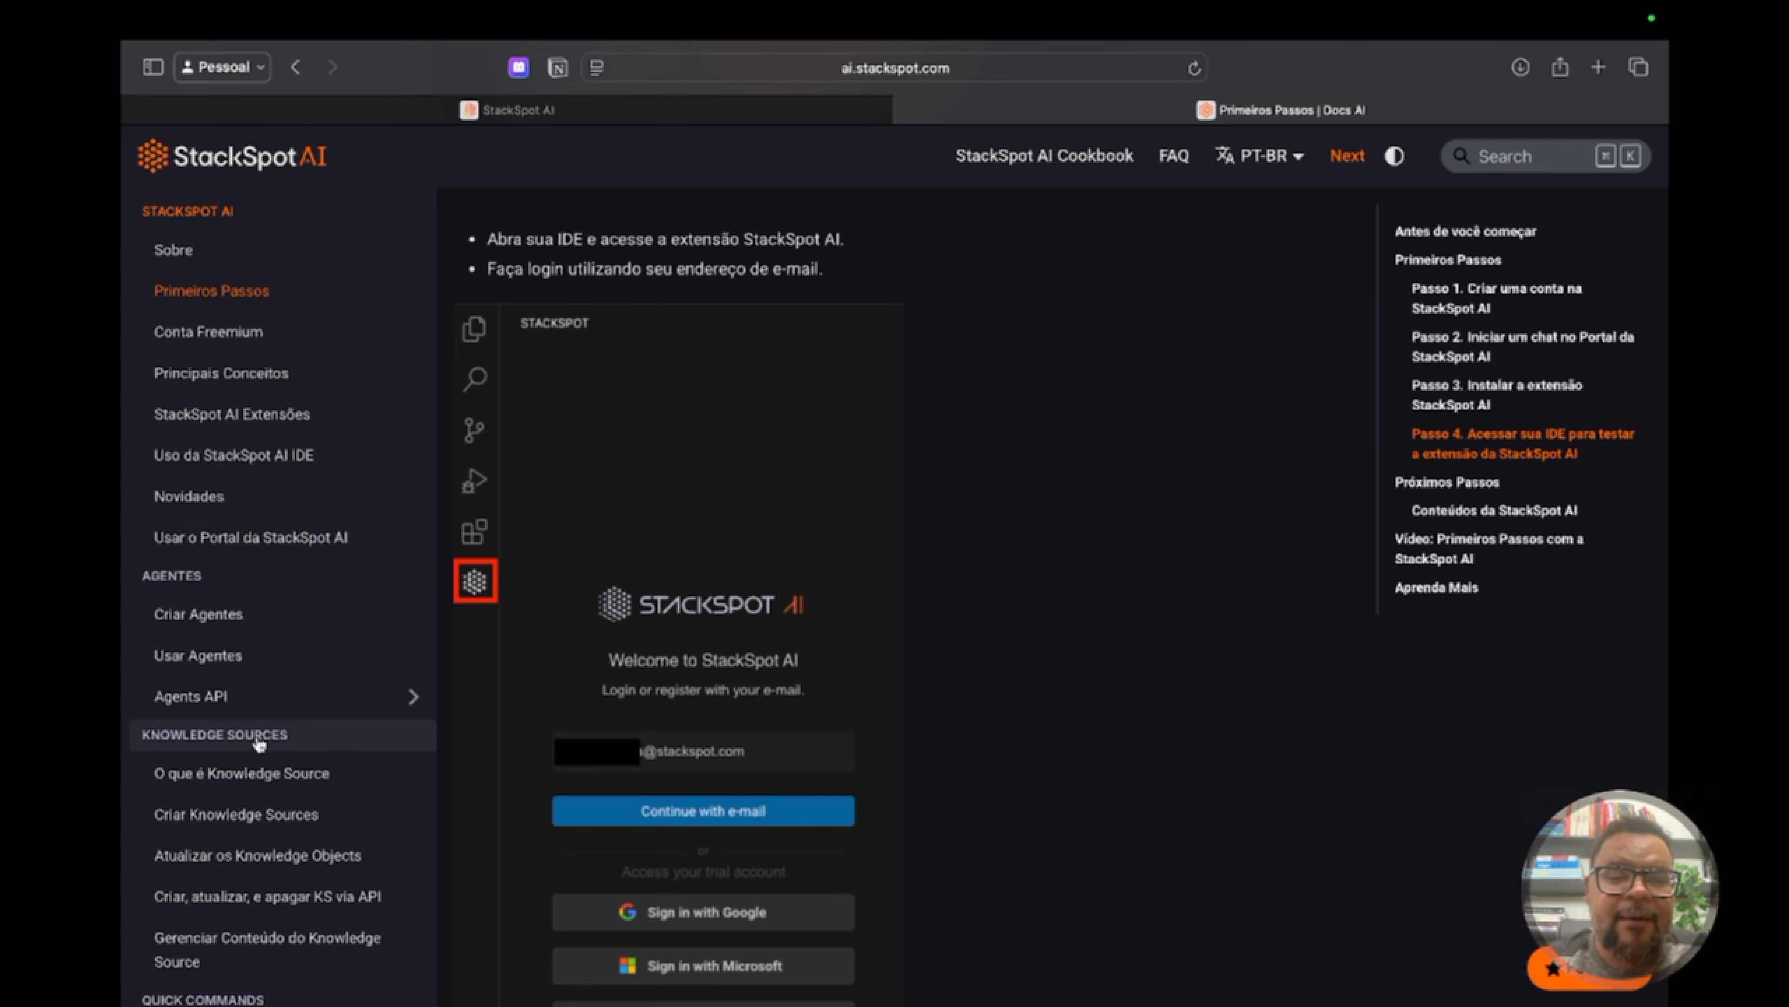
{"action": "scroll", "coordinate": [929, 892], "scroll_direction": "down", "scroll_amount": 10}
{"action": "scroll", "coordinate": [929, 893], "scroll_direction": "down", "scroll_amount": 3}
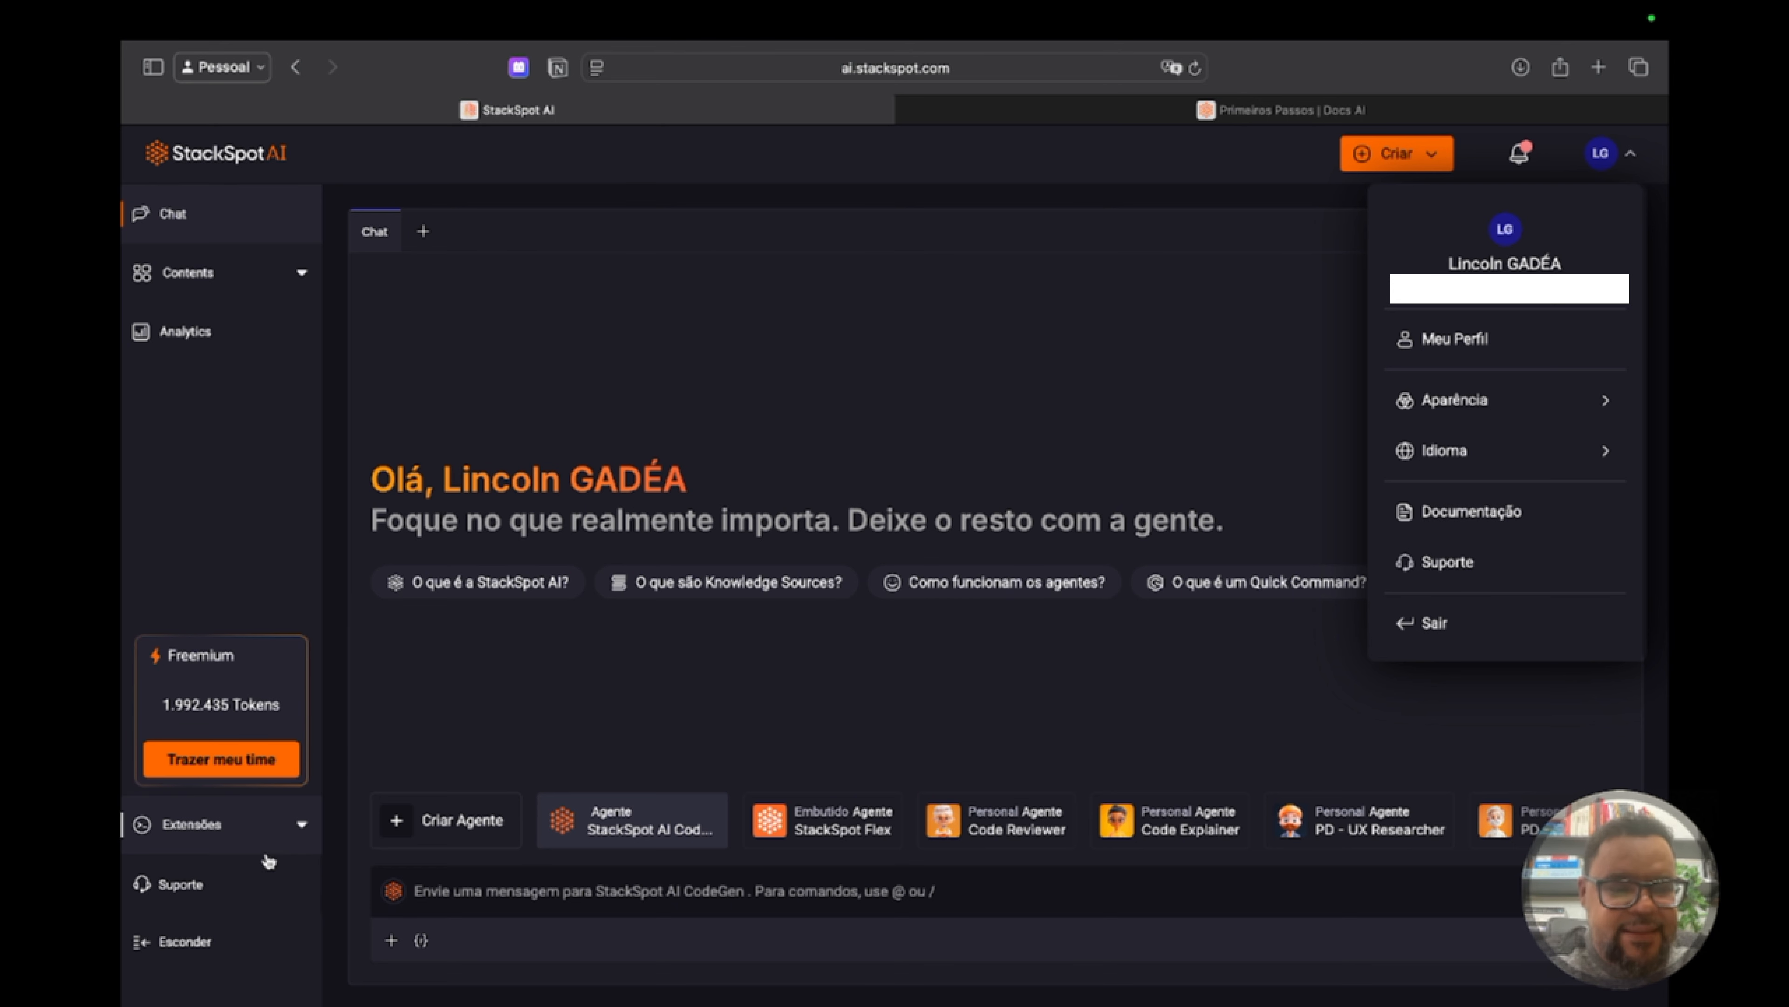
Back in the StackSpot AI portal, list the available extensions and view the Knowledge Sources, Agentes, Quick Commands and Stacks AI content pages
{"action": "left_click", "coordinate": [305, 828]}
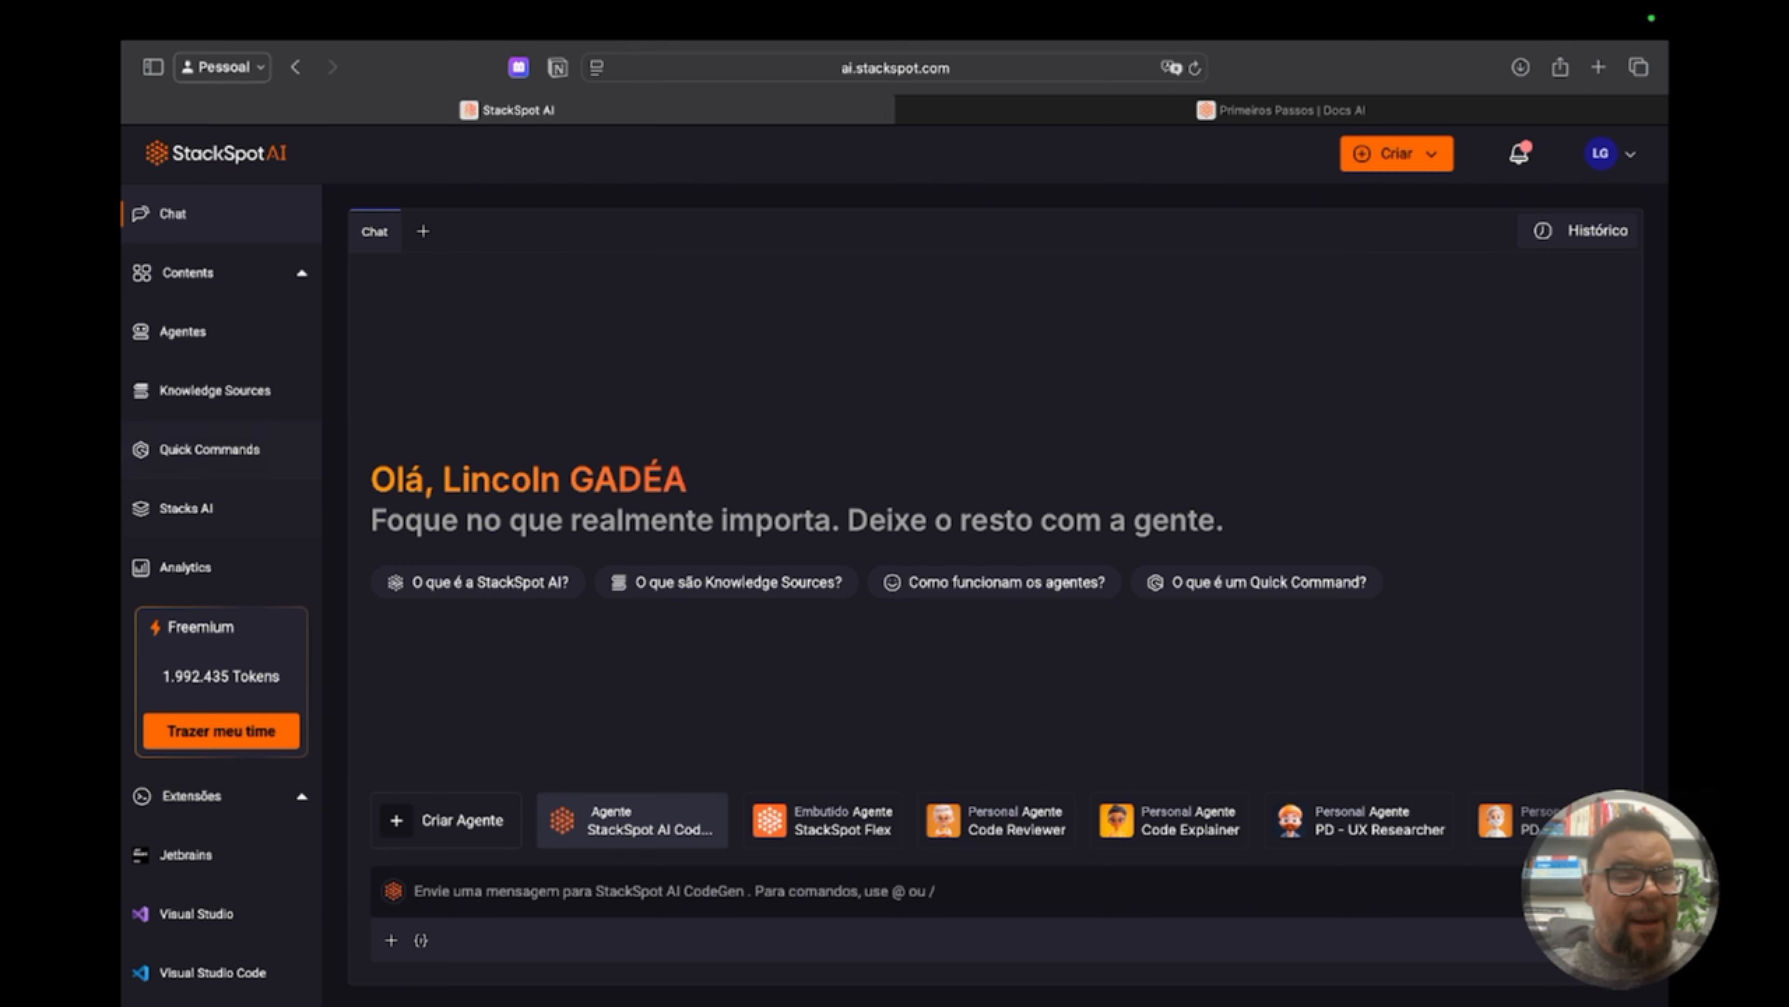
{"action": "left_click", "coordinate": [294, 375]}
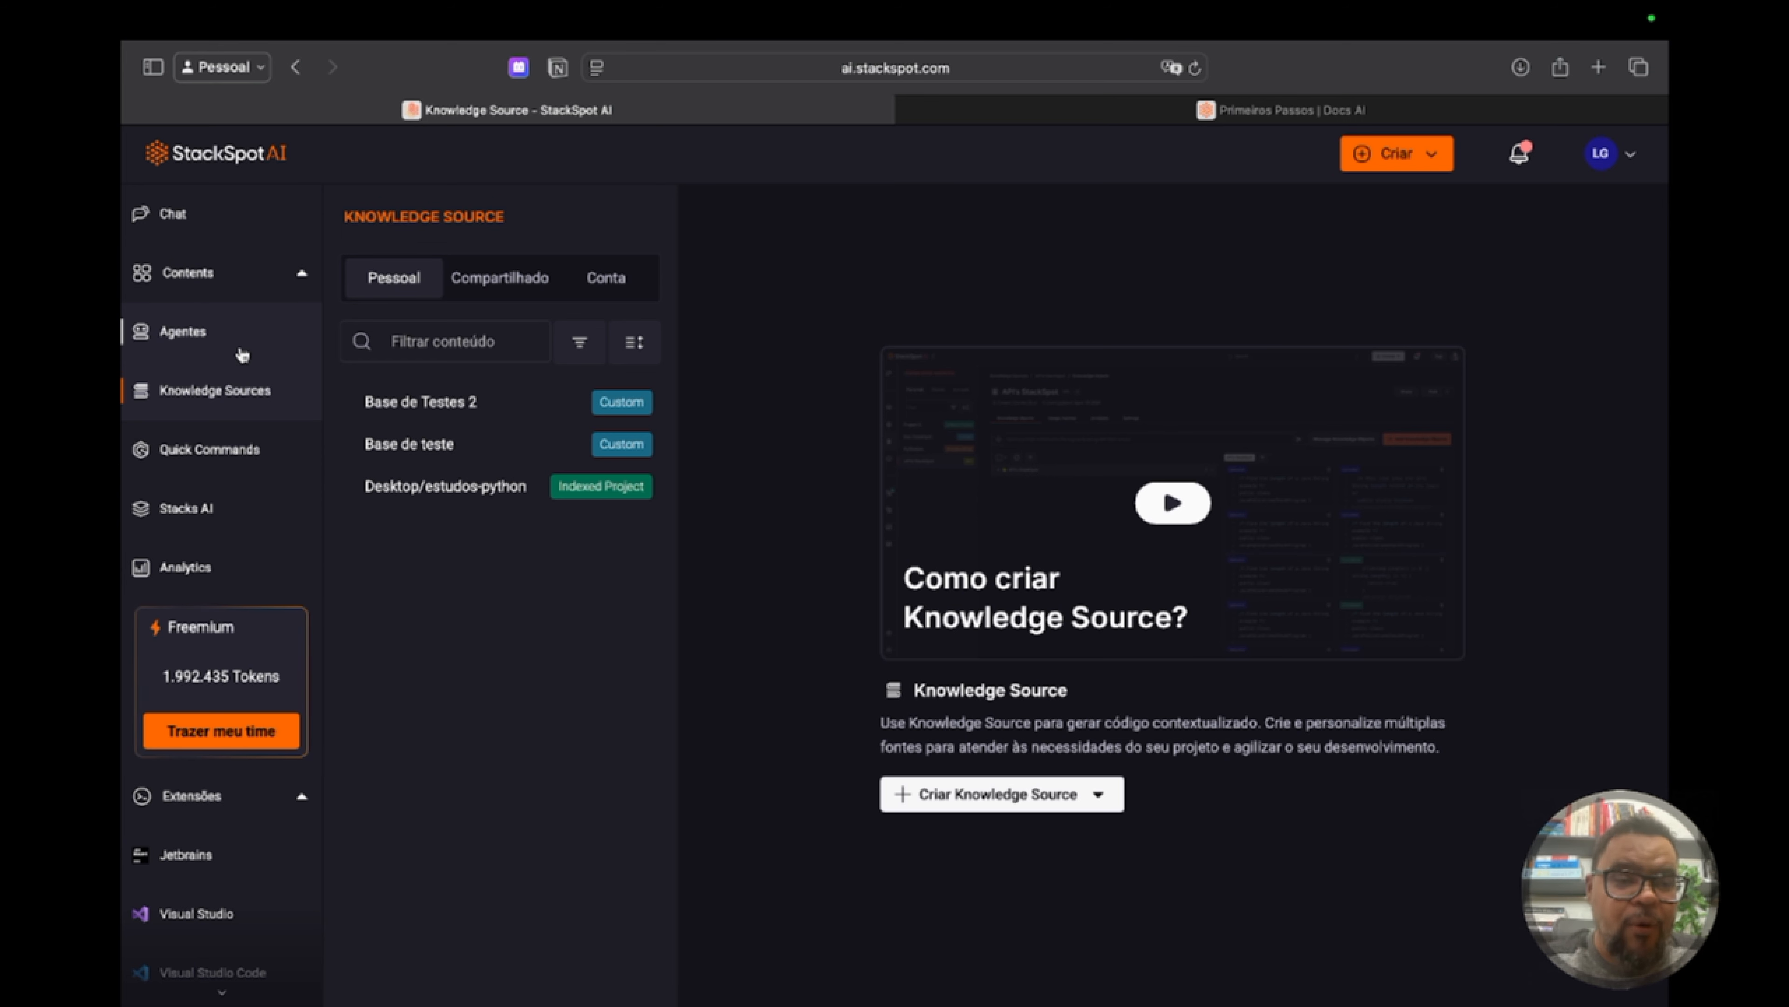
{"action": "left_click", "coordinate": [210, 335]}
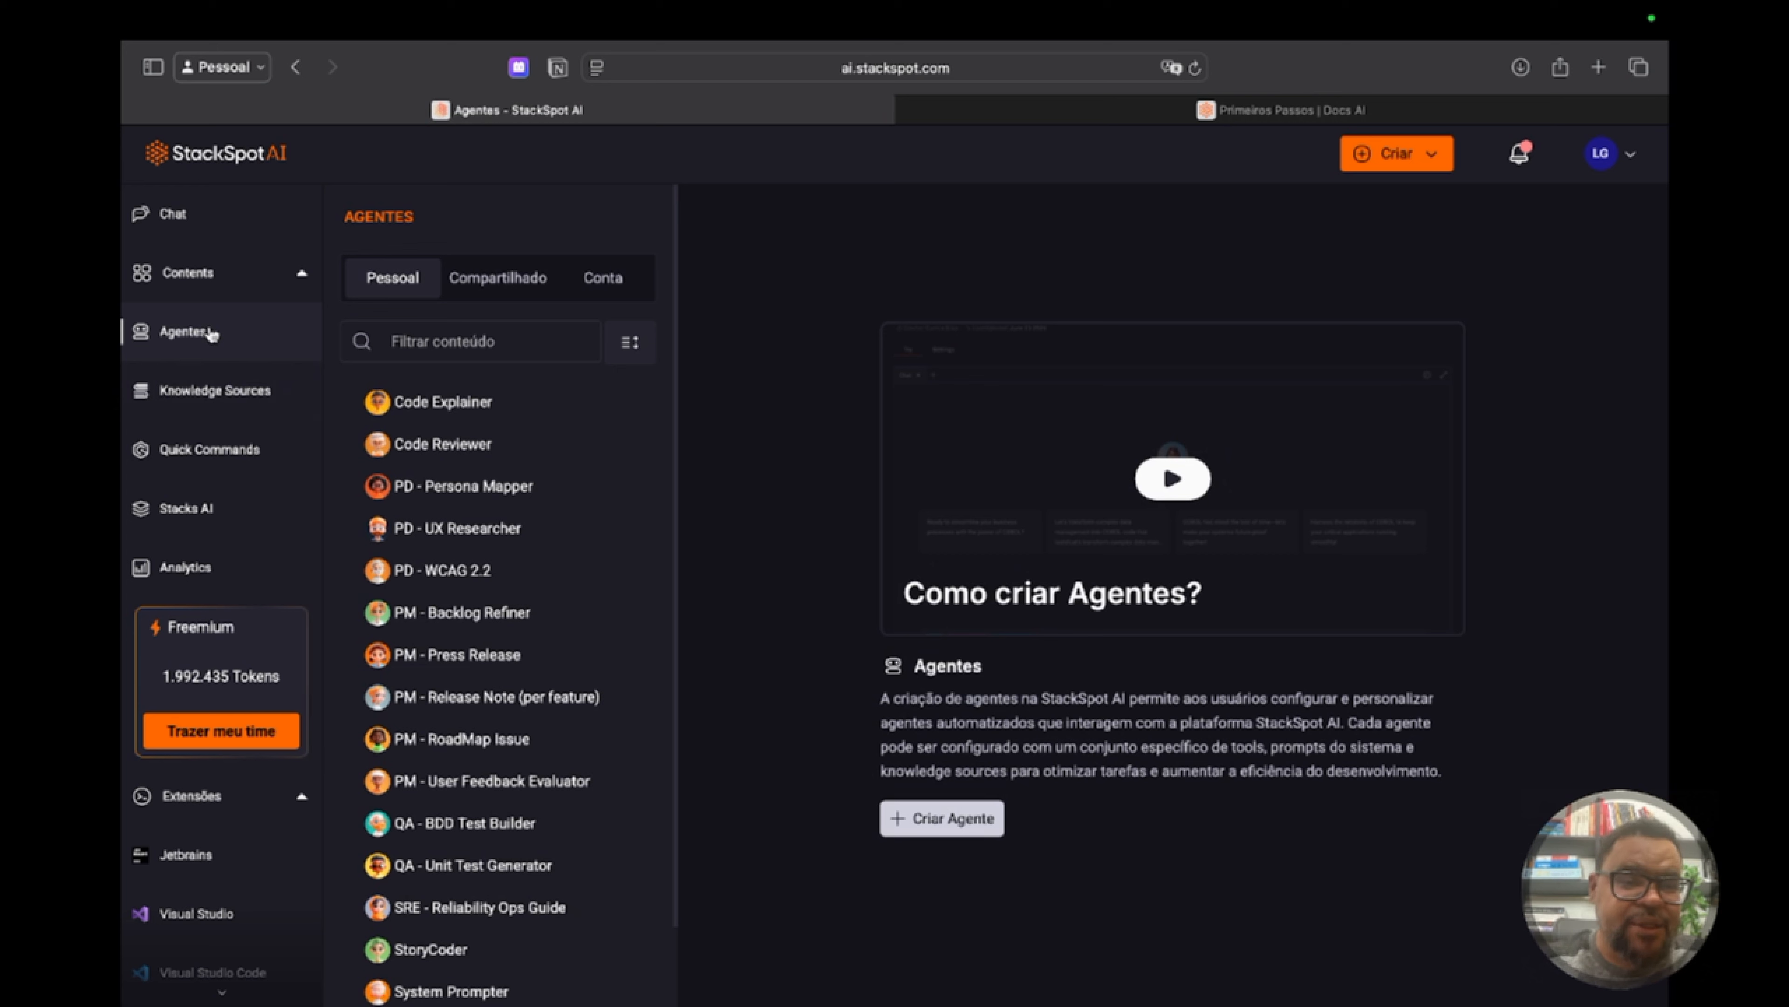
{"action": "left_click", "coordinate": [281, 396]}
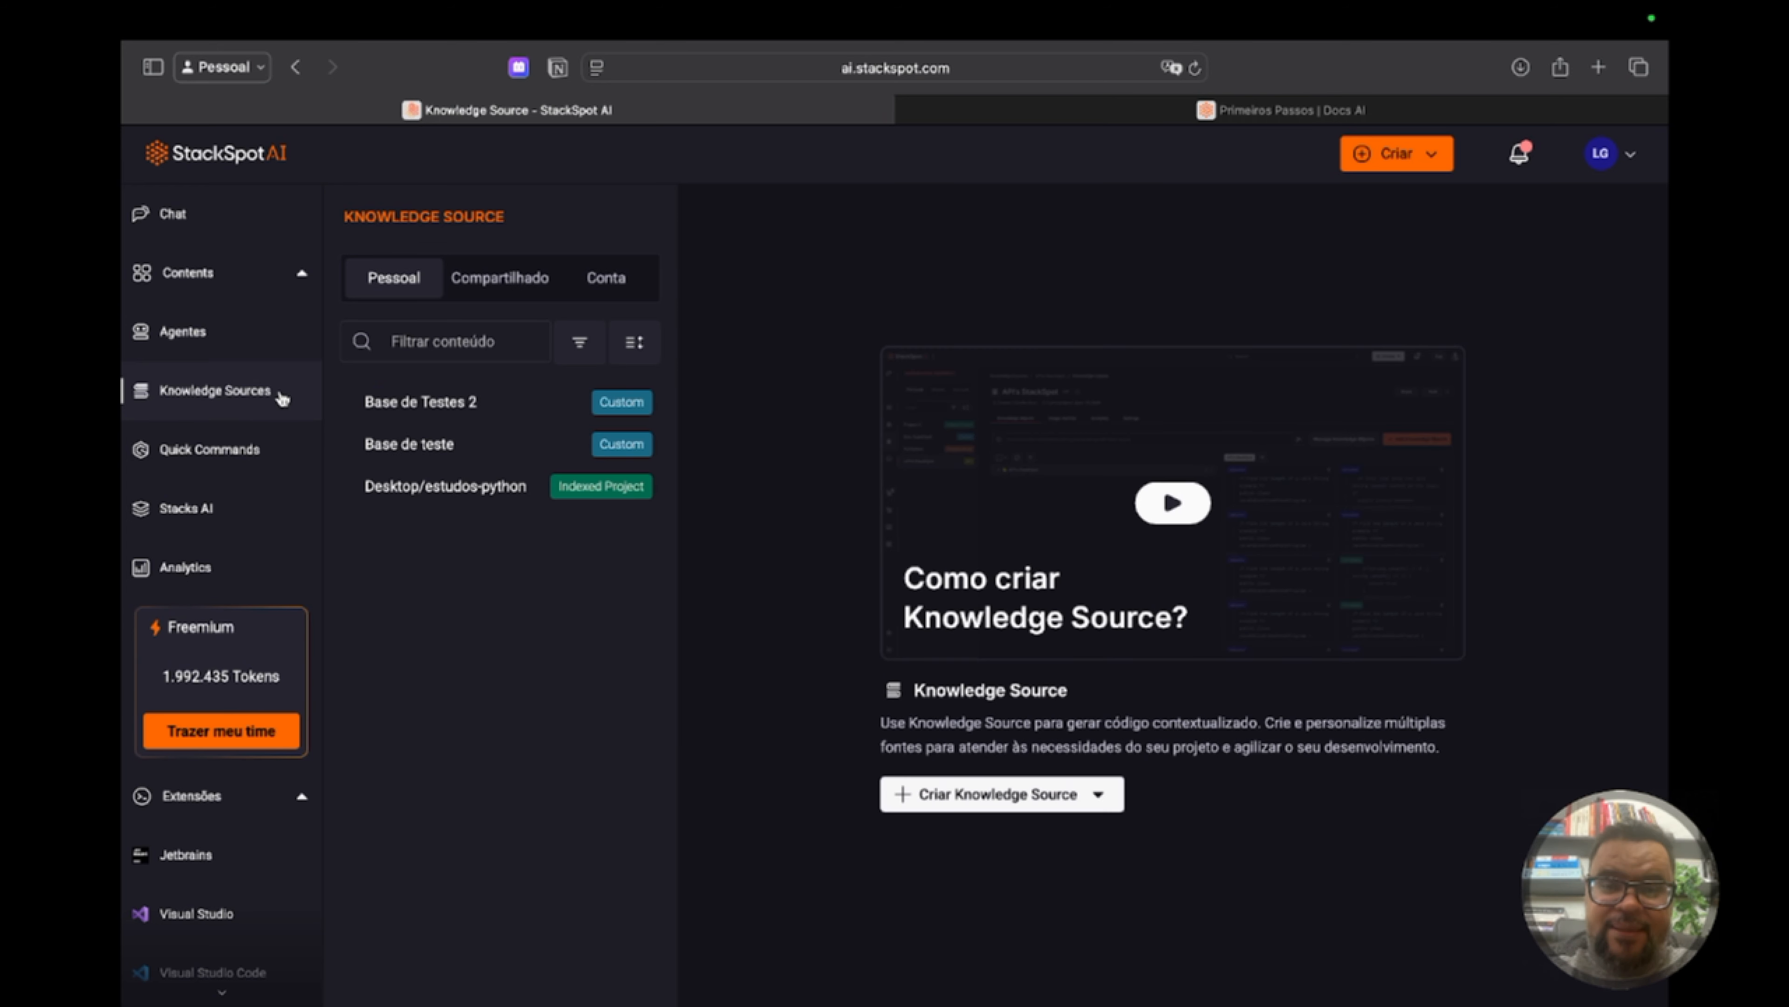
{"action": "left_click", "coordinate": [205, 453]}
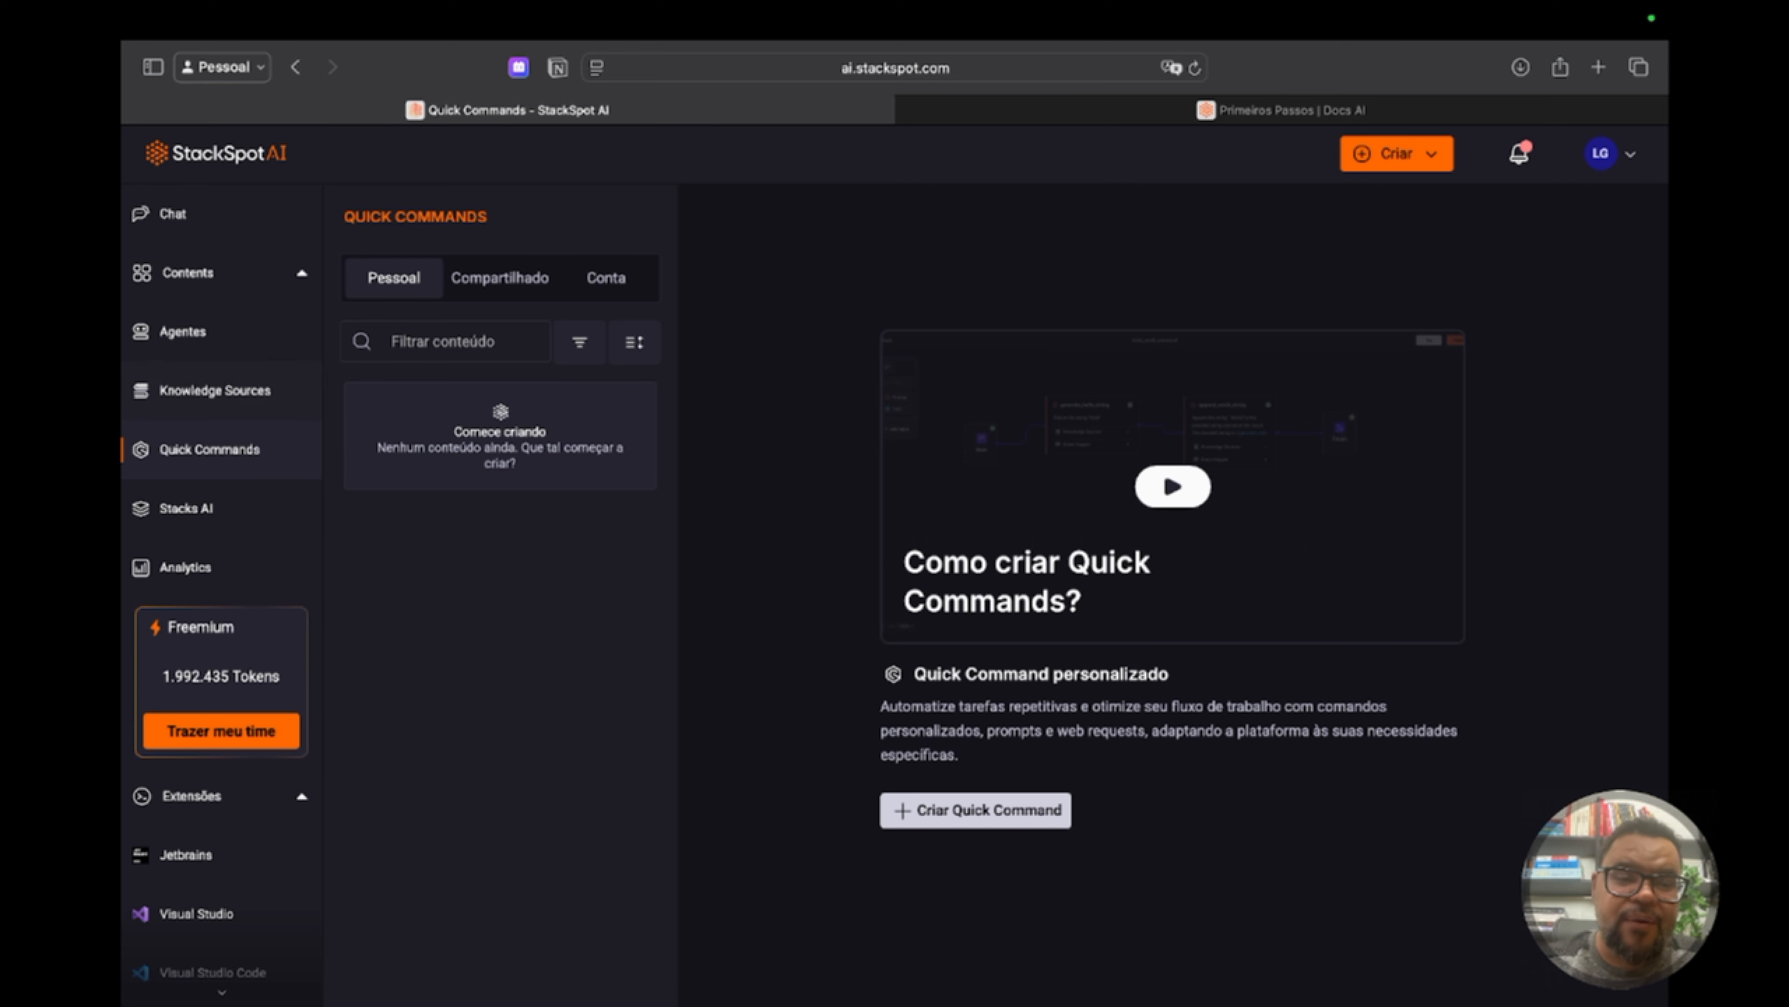
{"action": "left_click", "coordinate": [224, 520]}
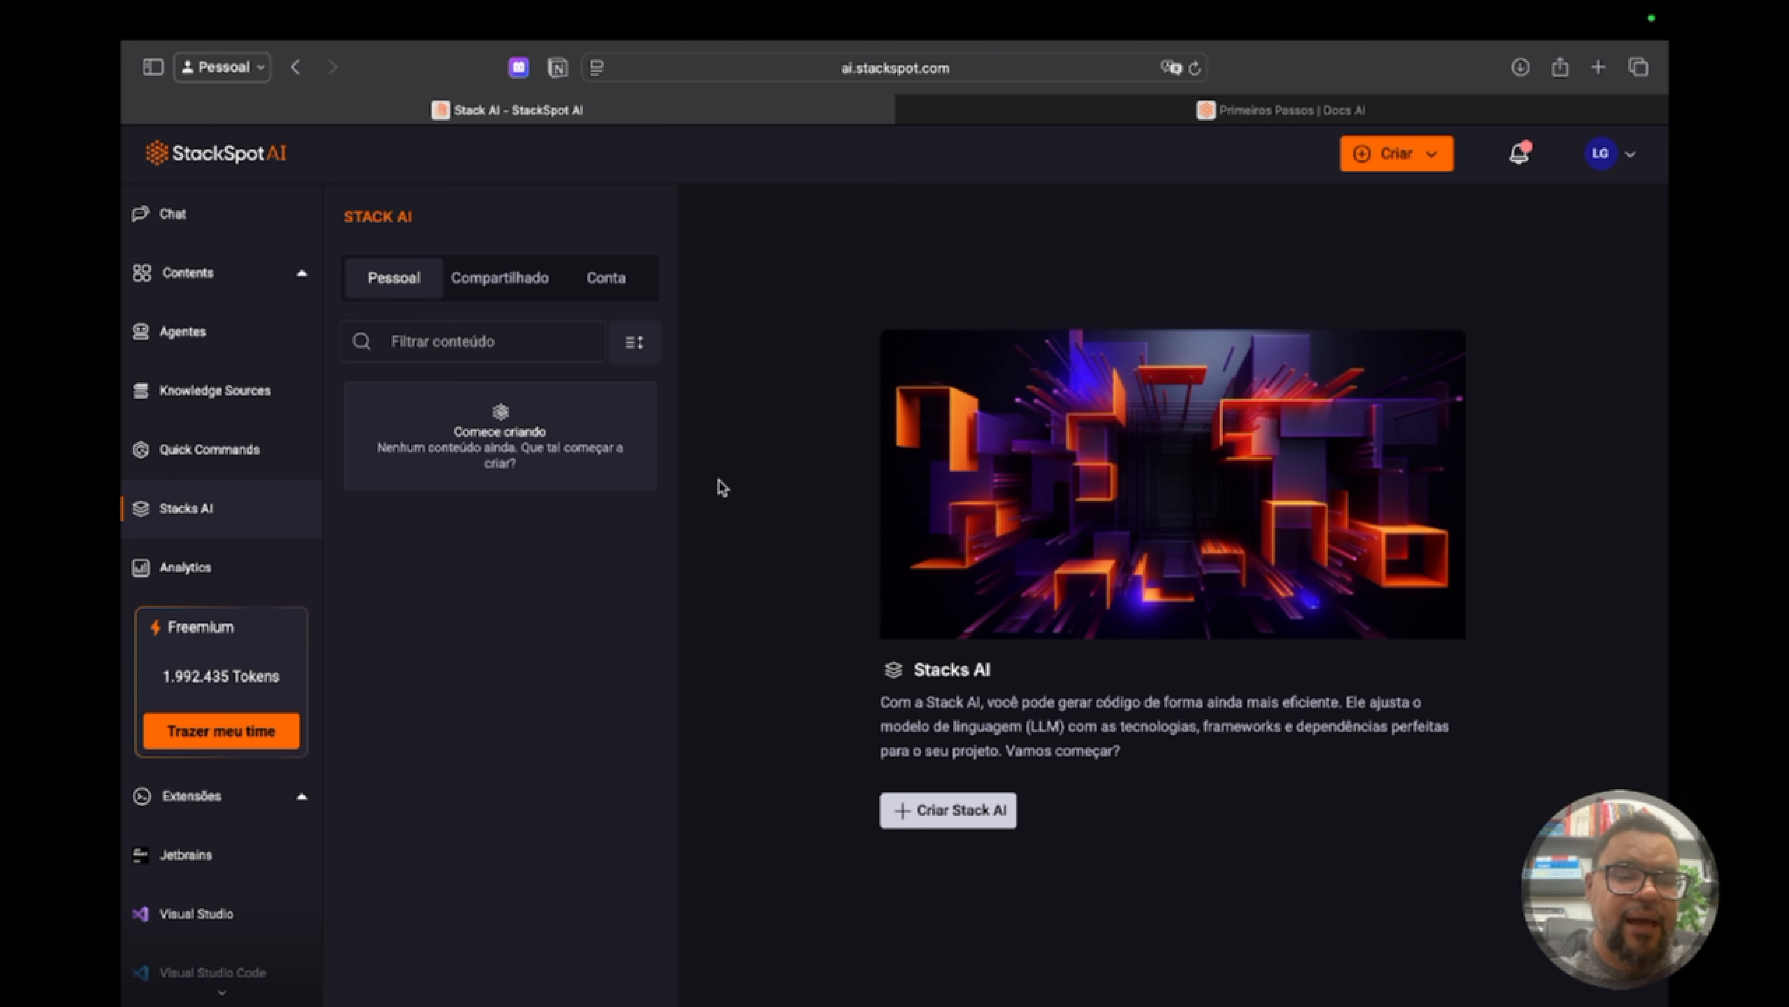
Open the Agentes page and review the full list of personal agents
{"action": "left_click", "coordinate": [231, 343]}
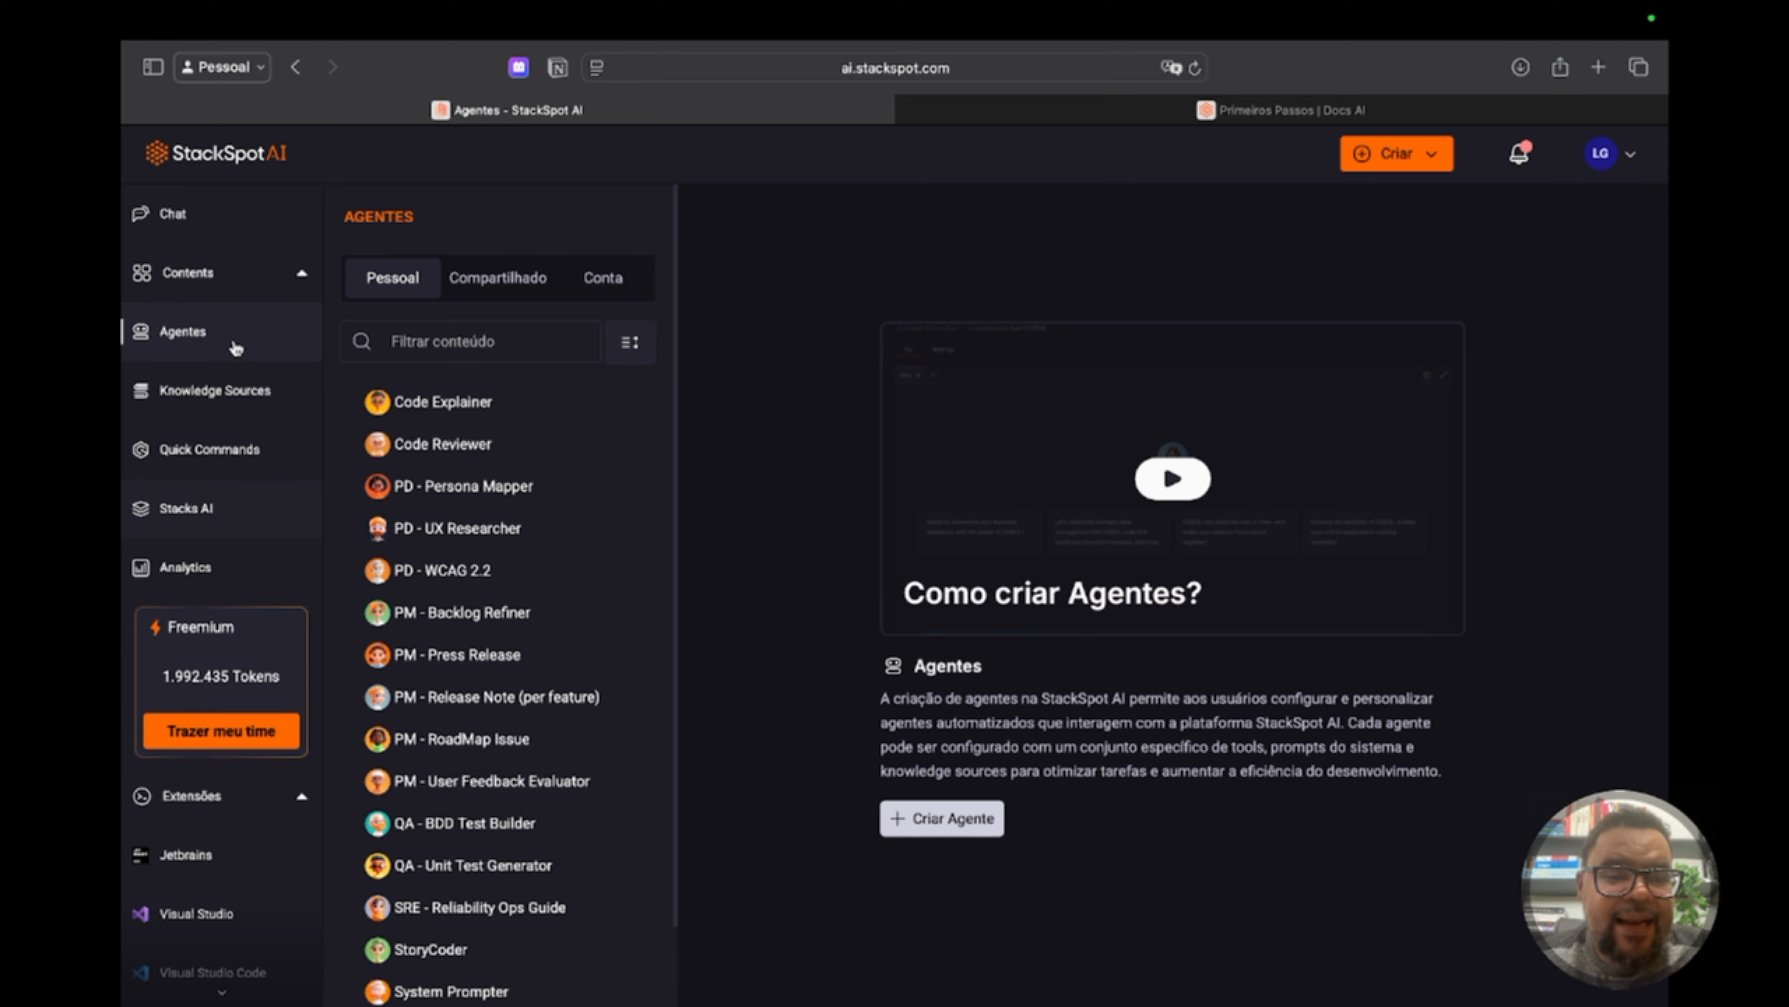
{"action": "scroll", "coordinate": [512, 582], "scroll_direction": "down", "scroll_amount": 2}
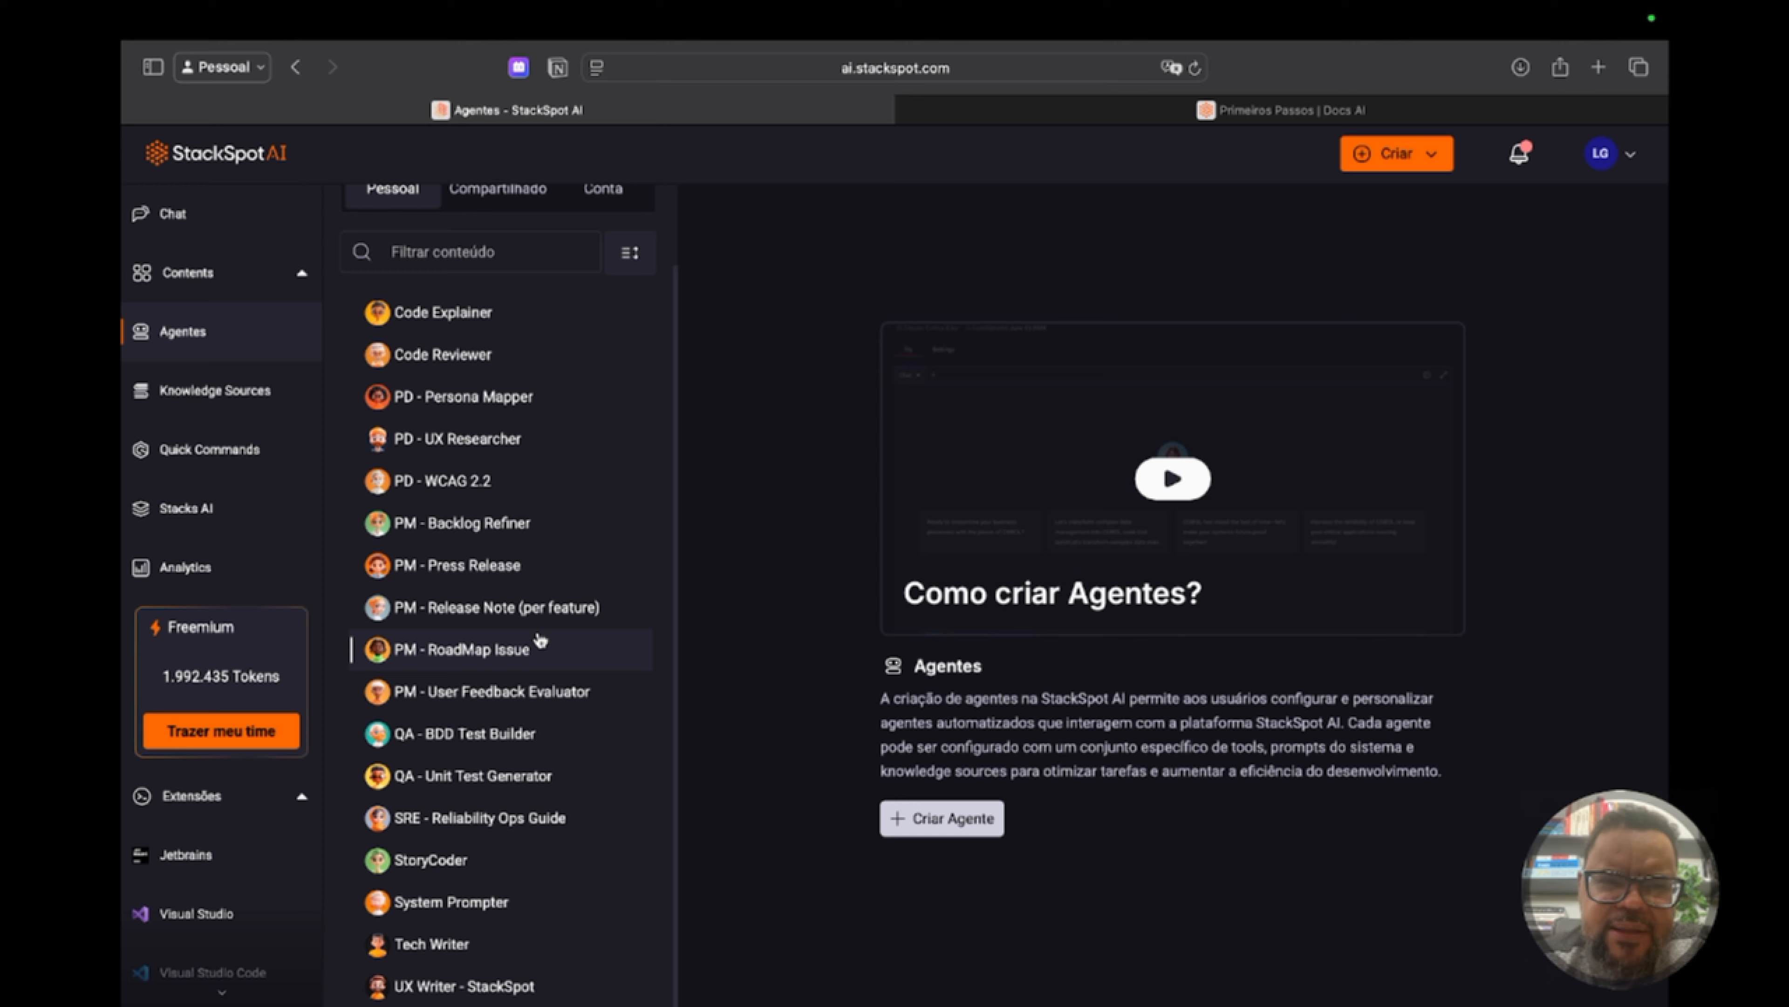
{"action": "scroll", "coordinate": [539, 639], "scroll_direction": "up", "scroll_amount": 3}
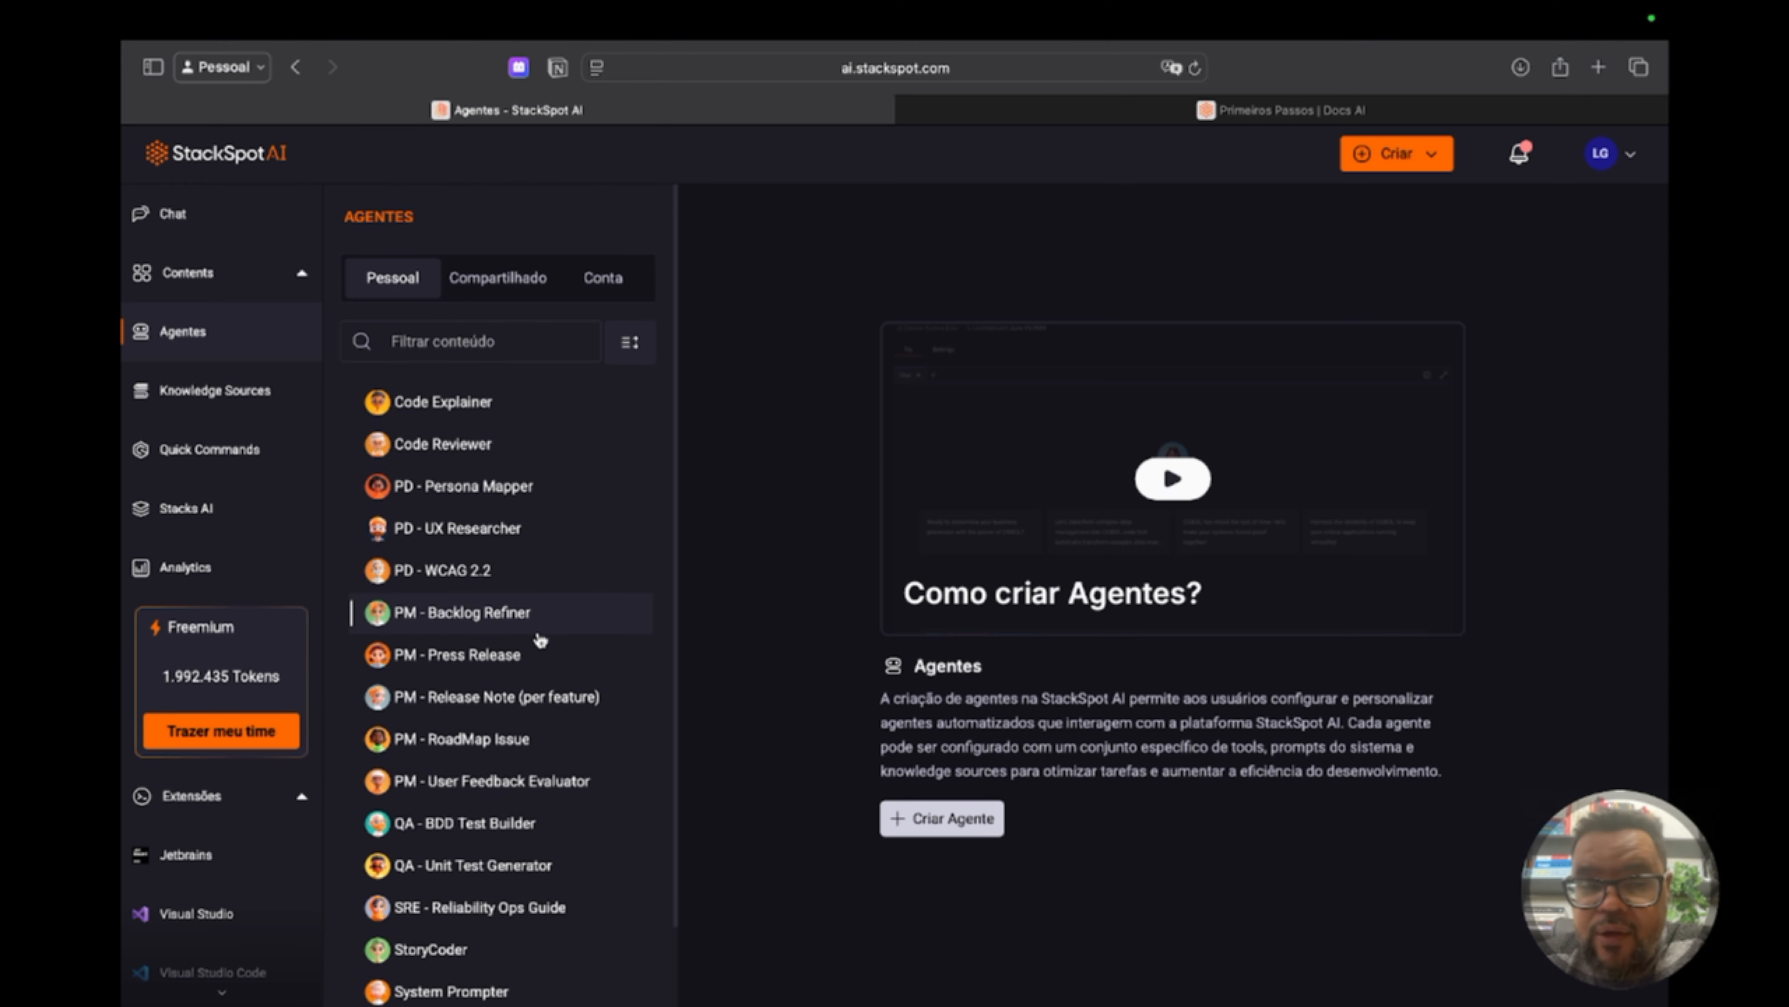
{"action": "scroll", "coordinate": [540, 640], "scroll_direction": "down", "scroll_amount": 3}
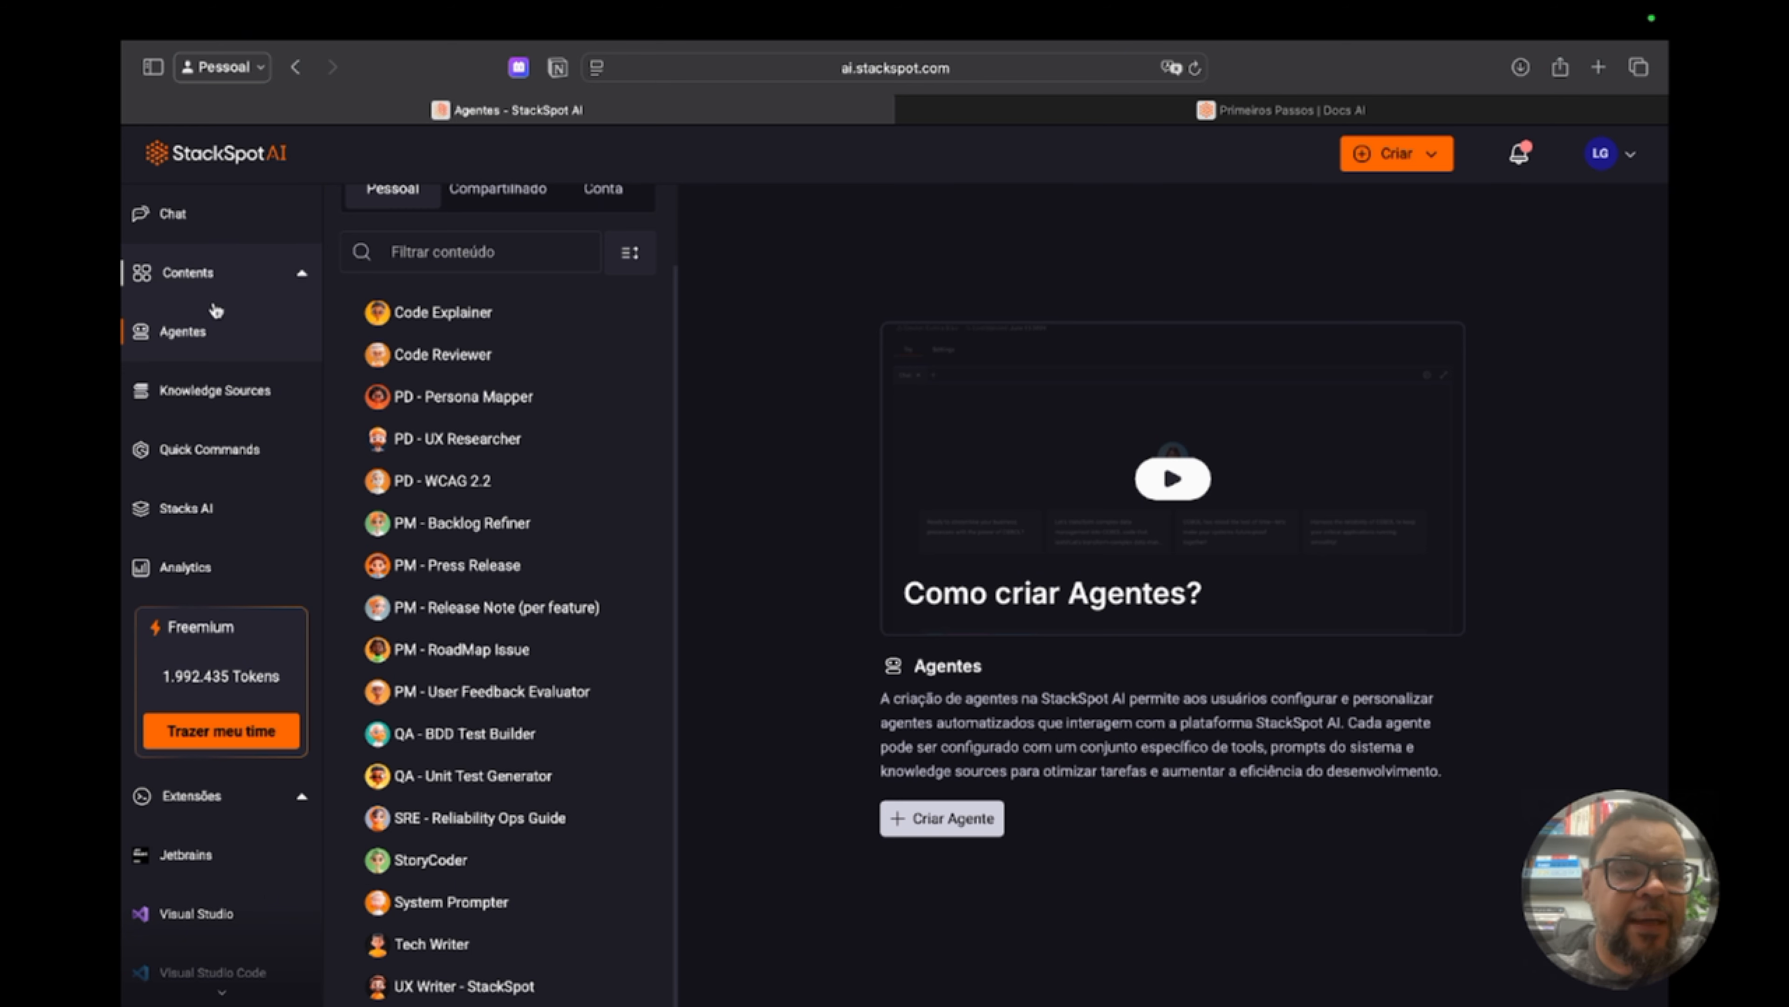
Return to the Chat page and browse the agents offered above the message field
{"action": "left_click", "coordinate": [191, 231]}
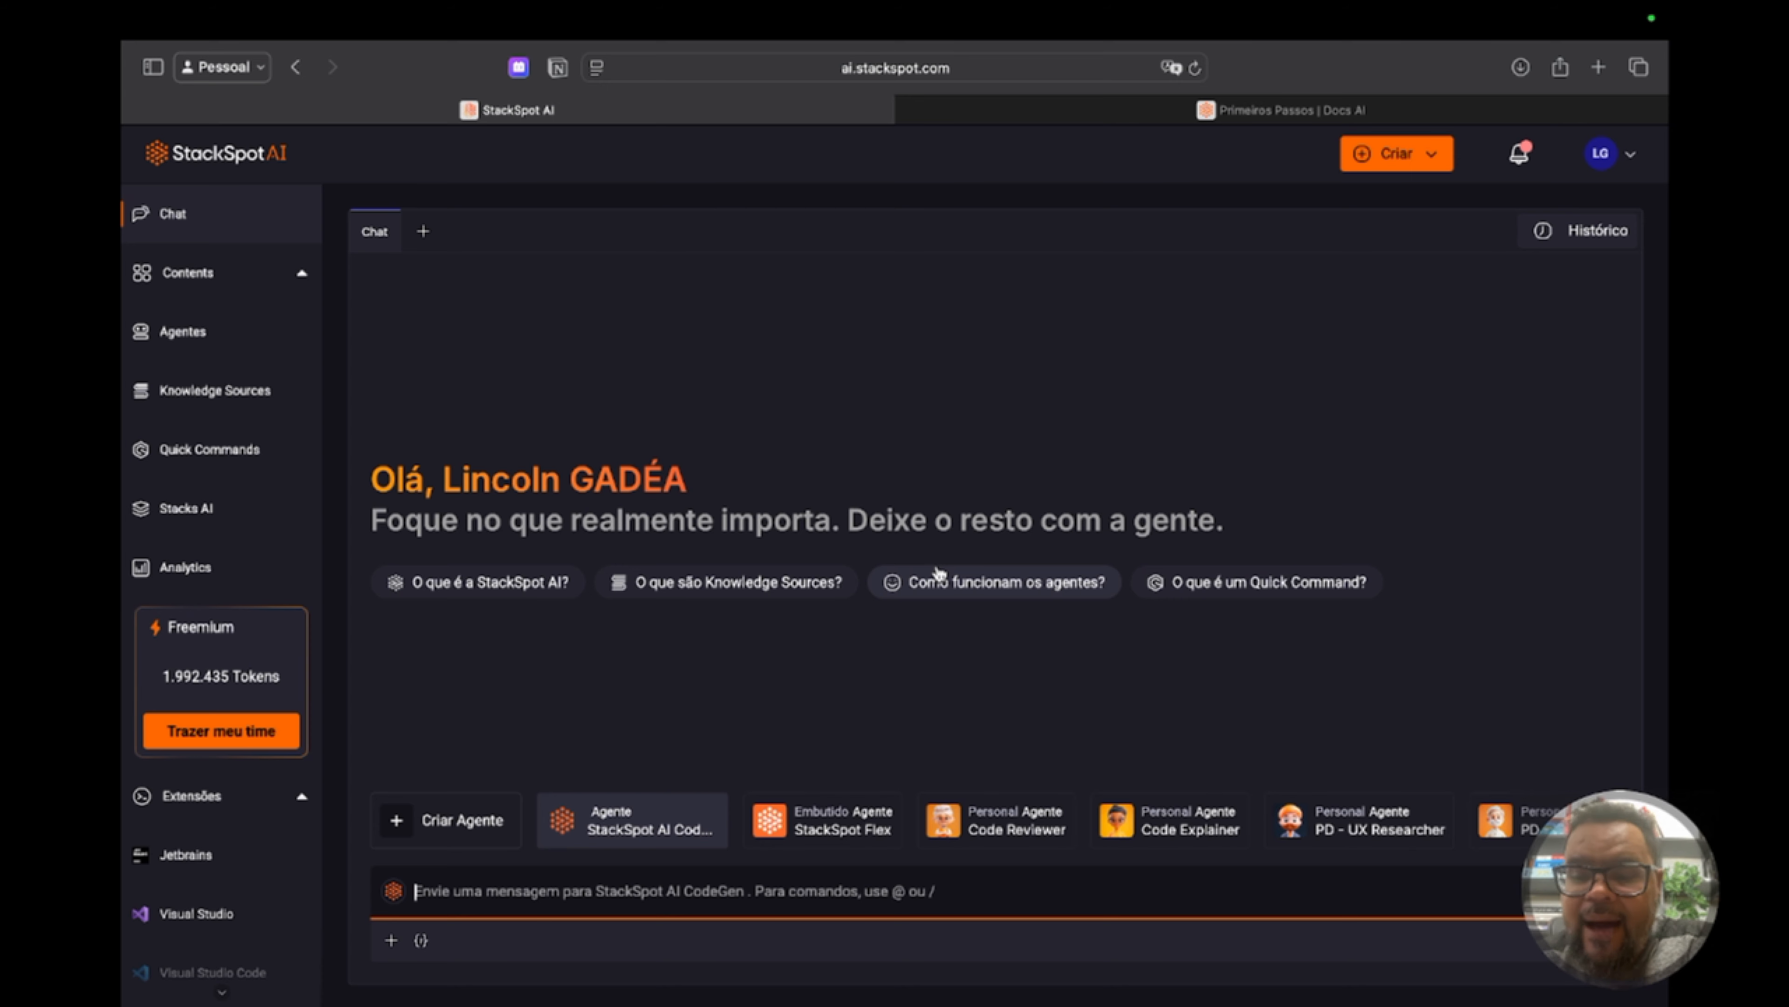
{"action": "scroll", "coordinate": [1378, 825], "scroll_direction": "right", "scroll_amount": 2}
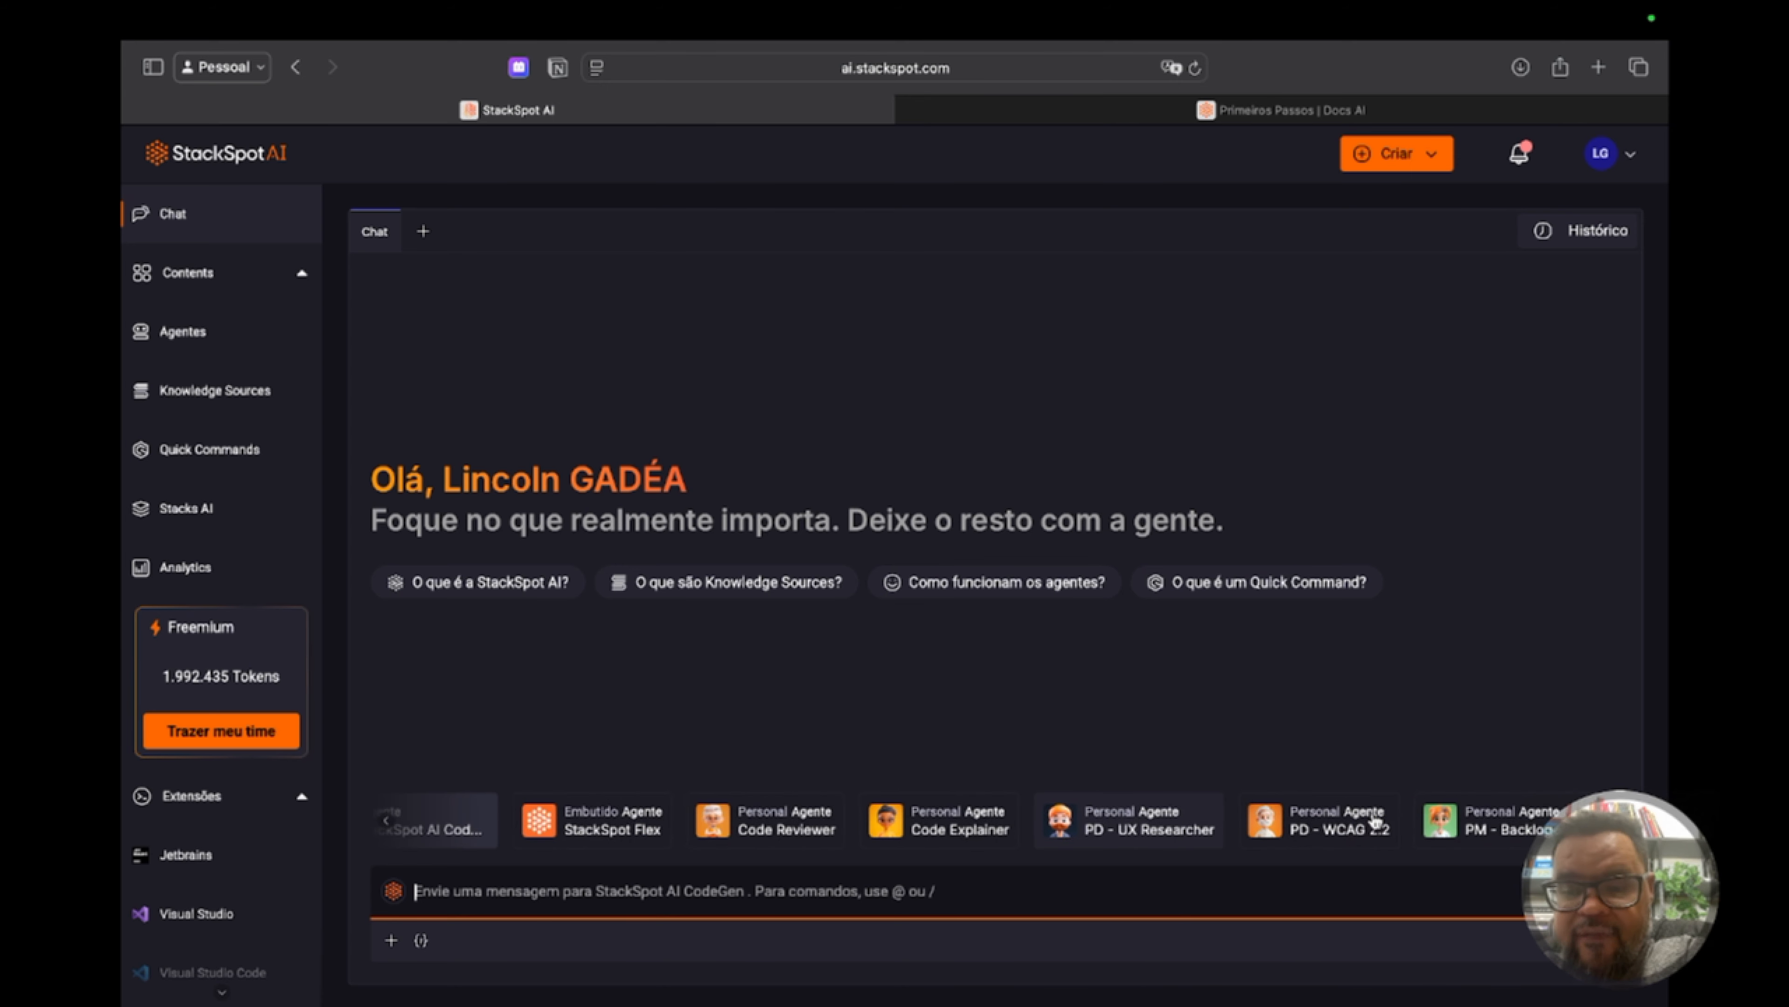
{"action": "scroll", "coordinate": [1032, 827], "scroll_direction": "left", "scroll_amount": 1}
{"action": "scroll", "coordinate": [1032, 828], "scroll_direction": "right", "scroll_amount": 1}
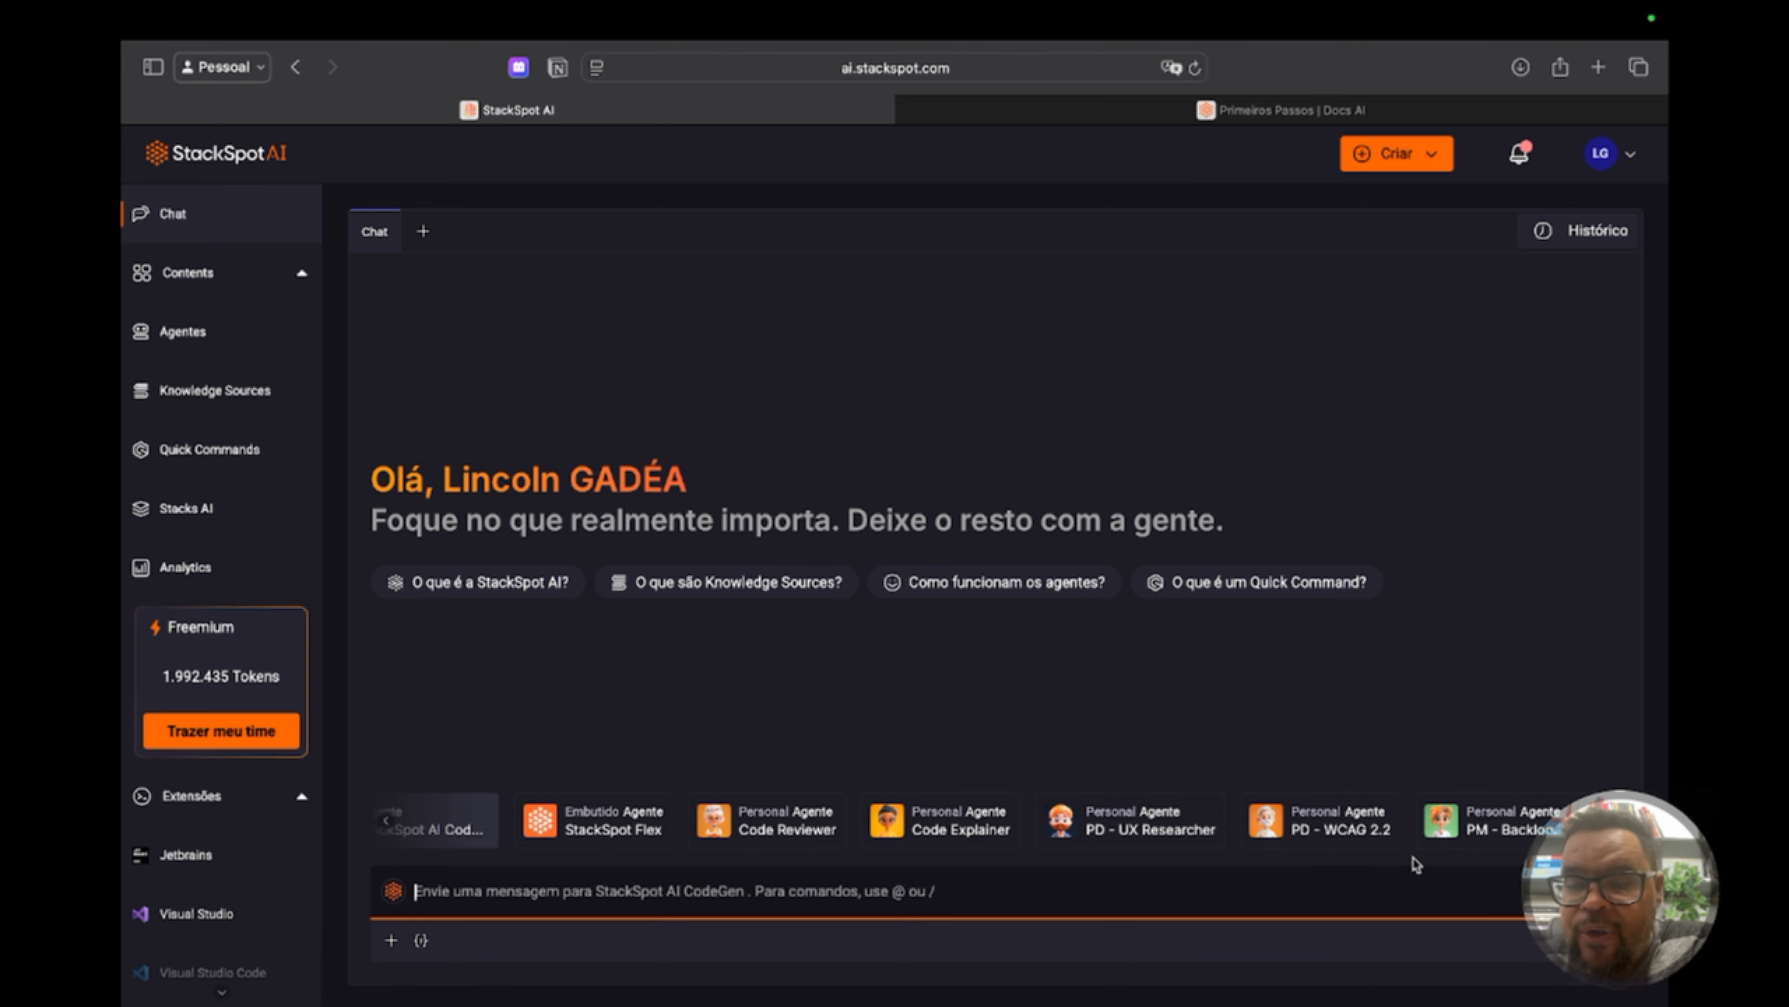
{"action": "scroll", "coordinate": [1434, 817], "scroll_direction": "left", "scroll_amount": 1}
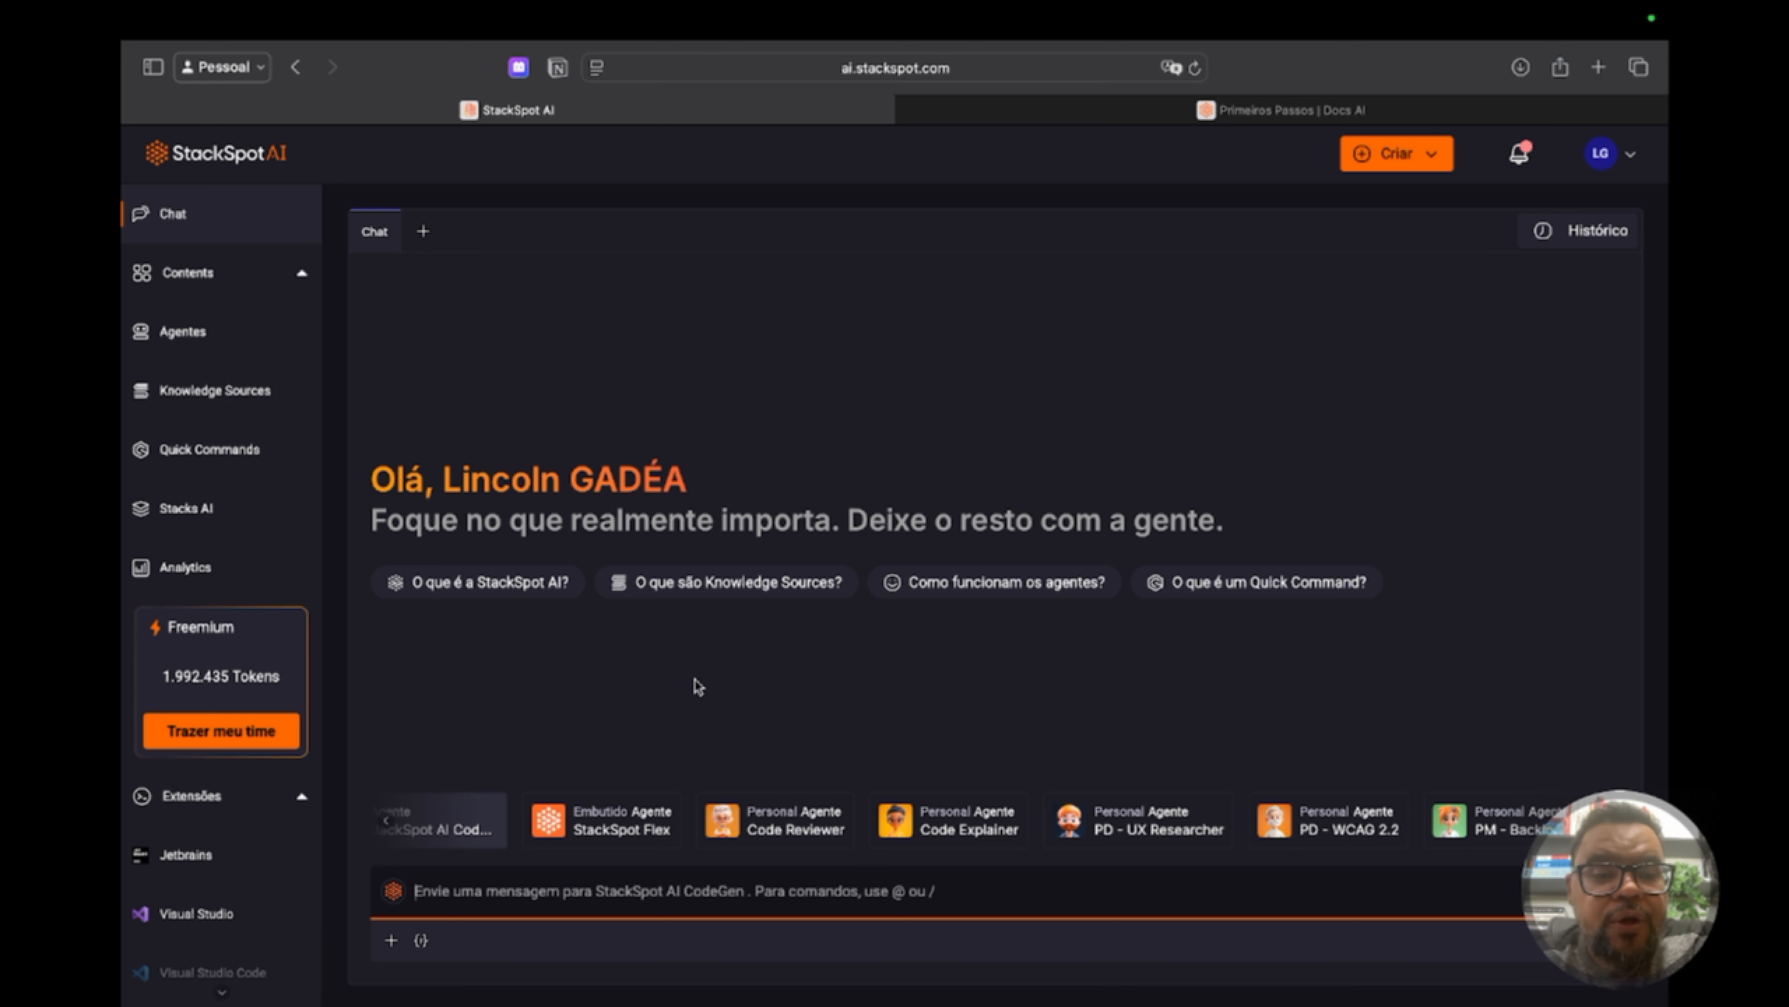
Open two additional chats and apply the embedded StackSpot Flex agent to the newest one
{"action": "left_click", "coordinate": [422, 231]}
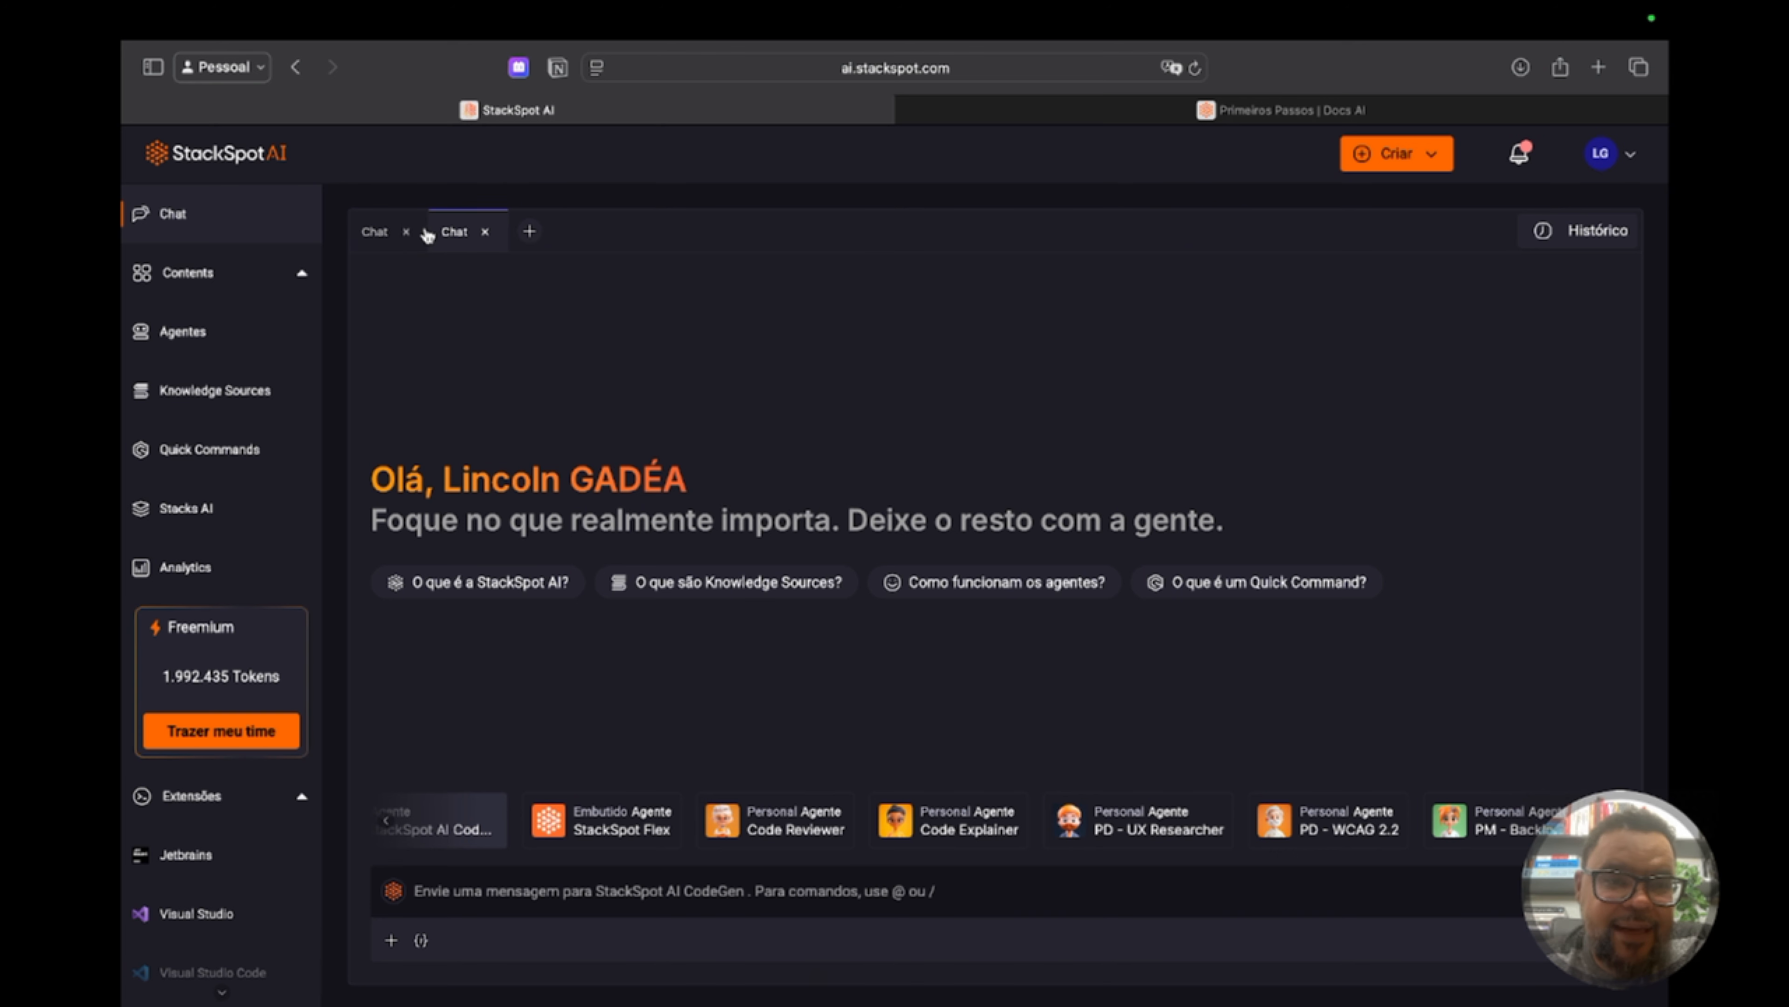
{"action": "left_click", "coordinate": [530, 232]}
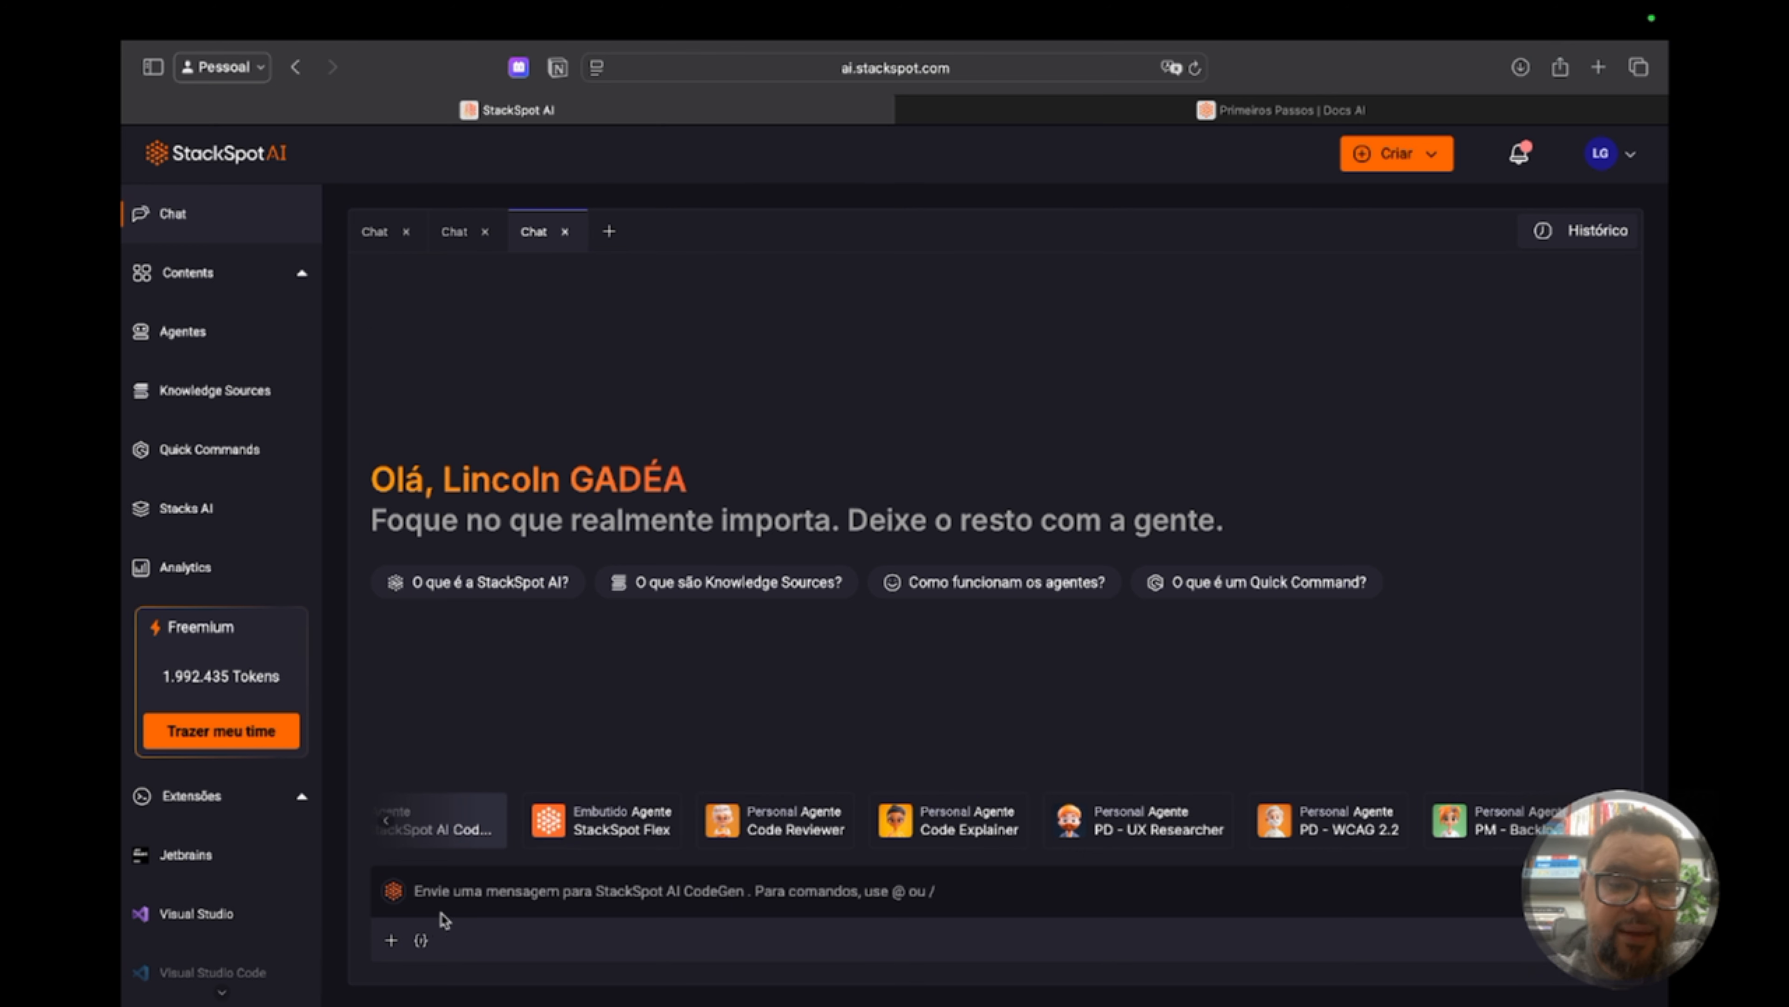
{"action": "left_click", "coordinate": [394, 896]}
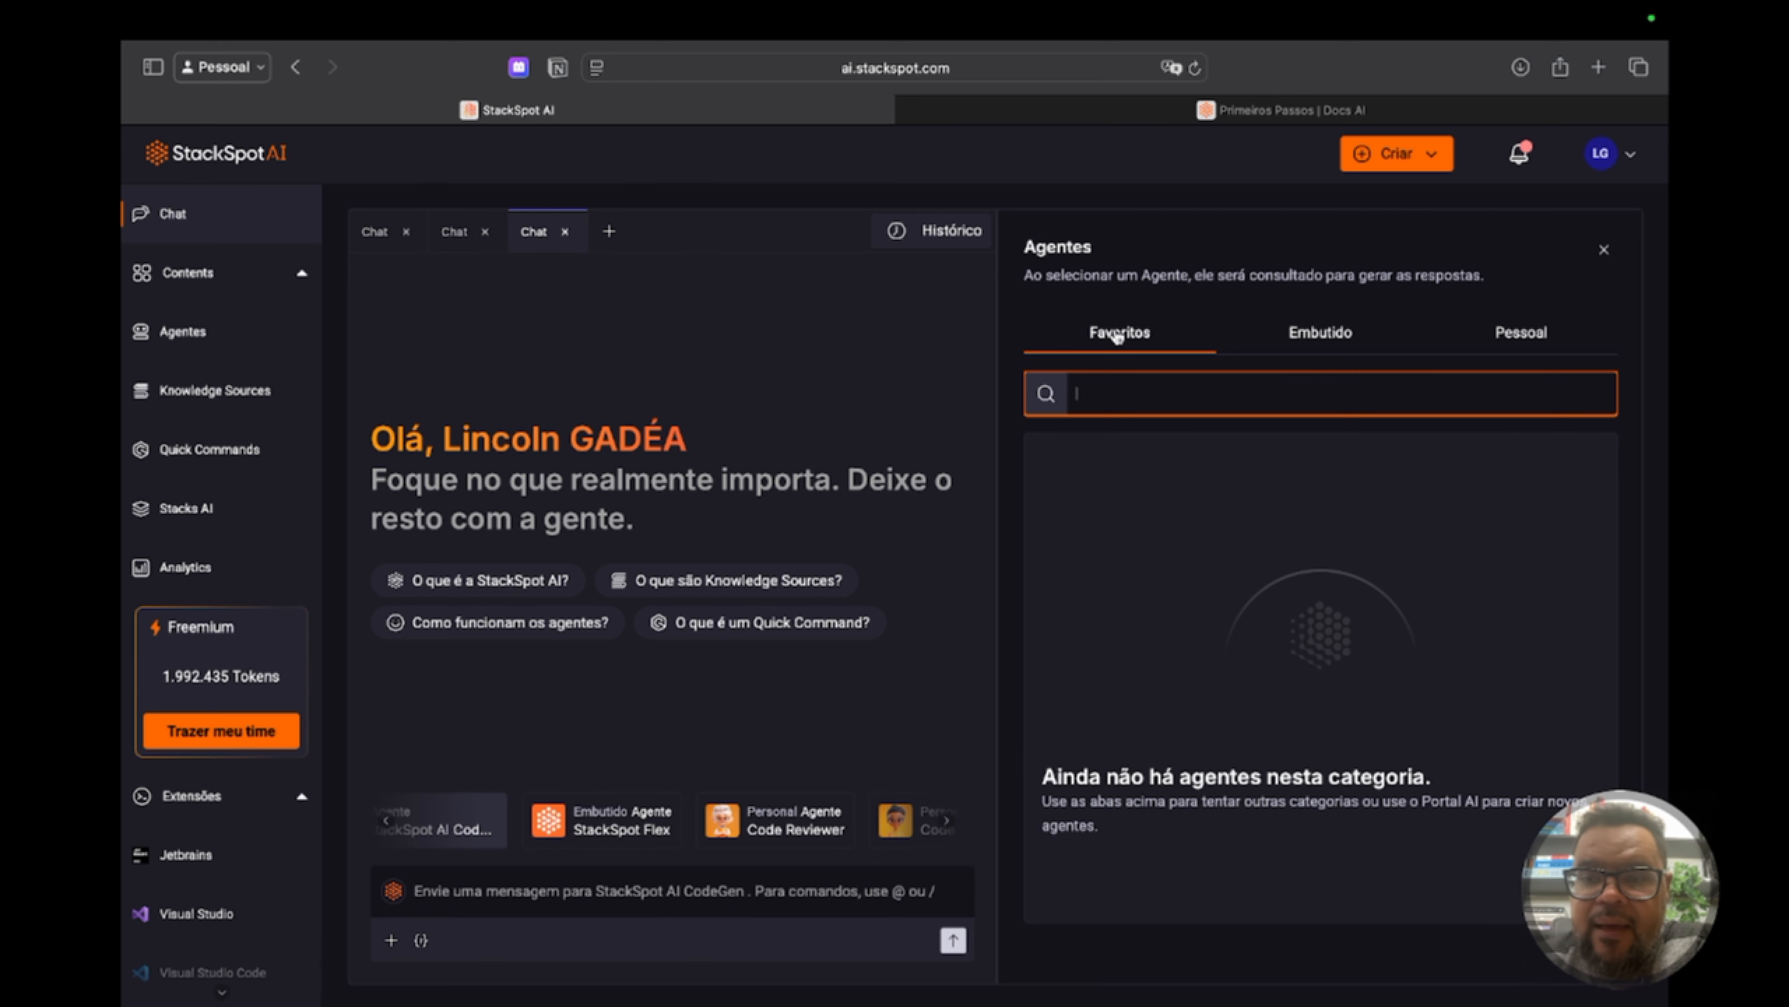
{"action": "left_click", "coordinate": [1327, 346]}
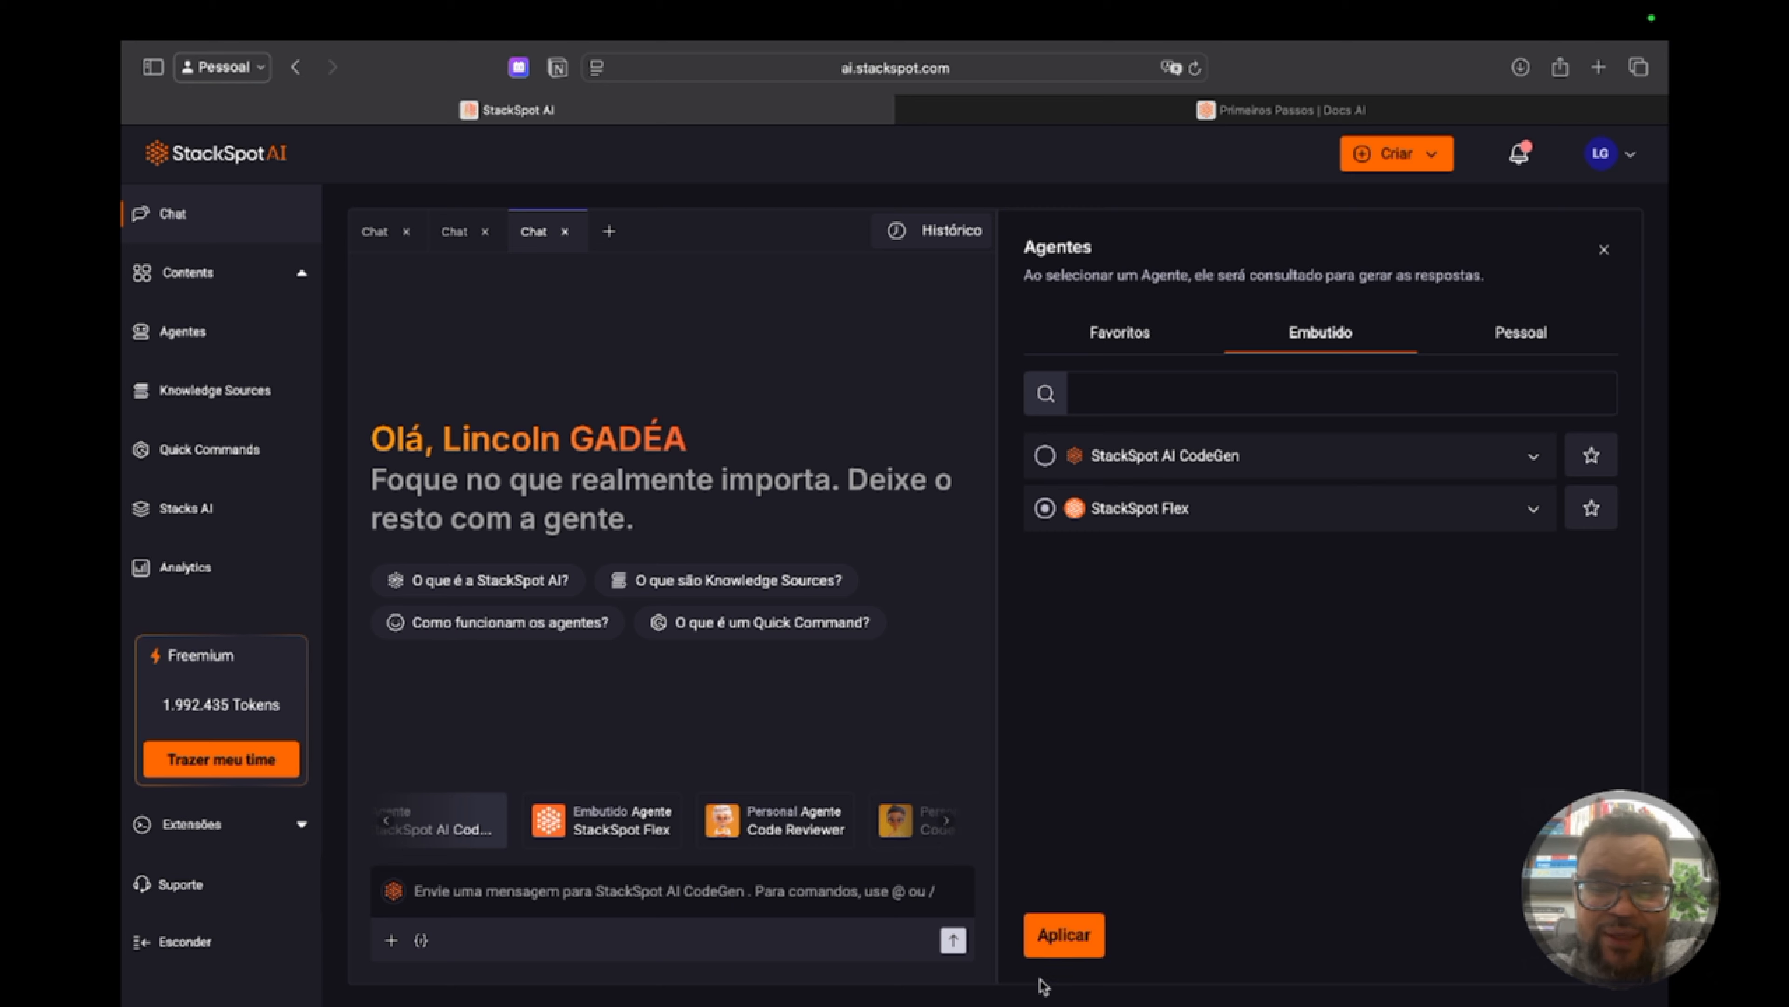
{"action": "left_click", "coordinate": [1064, 940]}
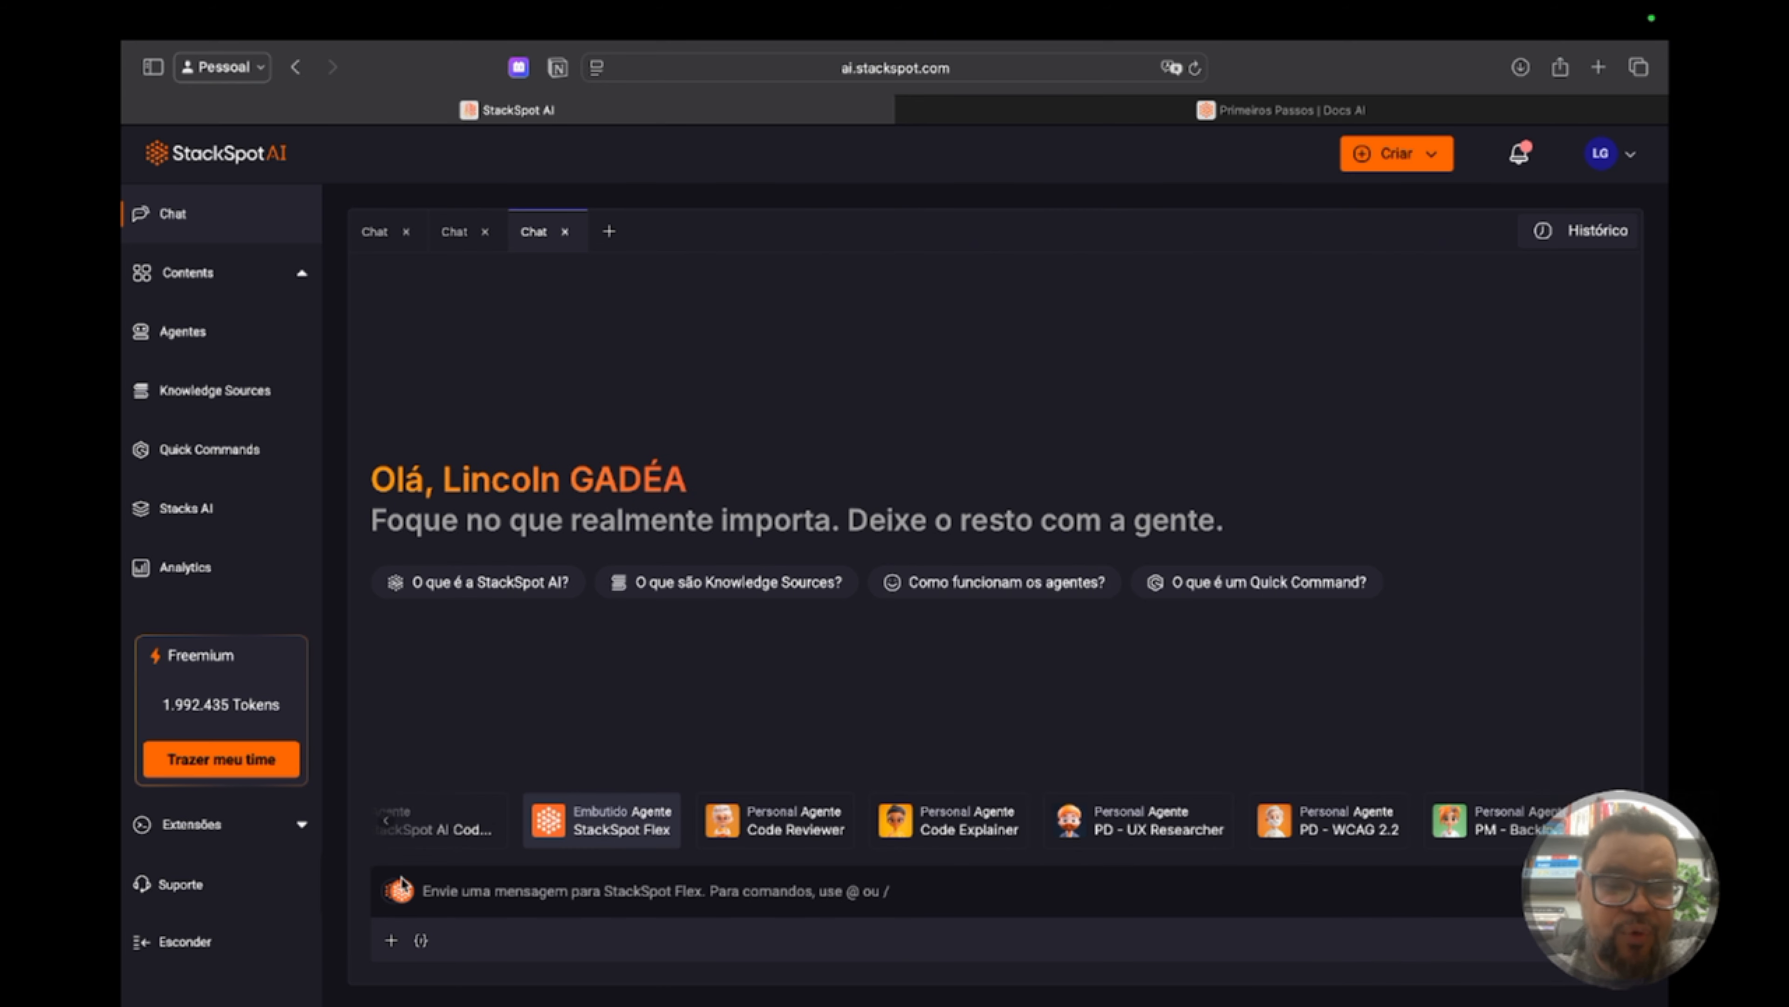
Send StackSpot Flex the prompt "Haja como um profissional de turismo e liste pra mim os principais destinos turísticos do Brasil"
{"action": "left_click", "coordinate": [497, 894]}
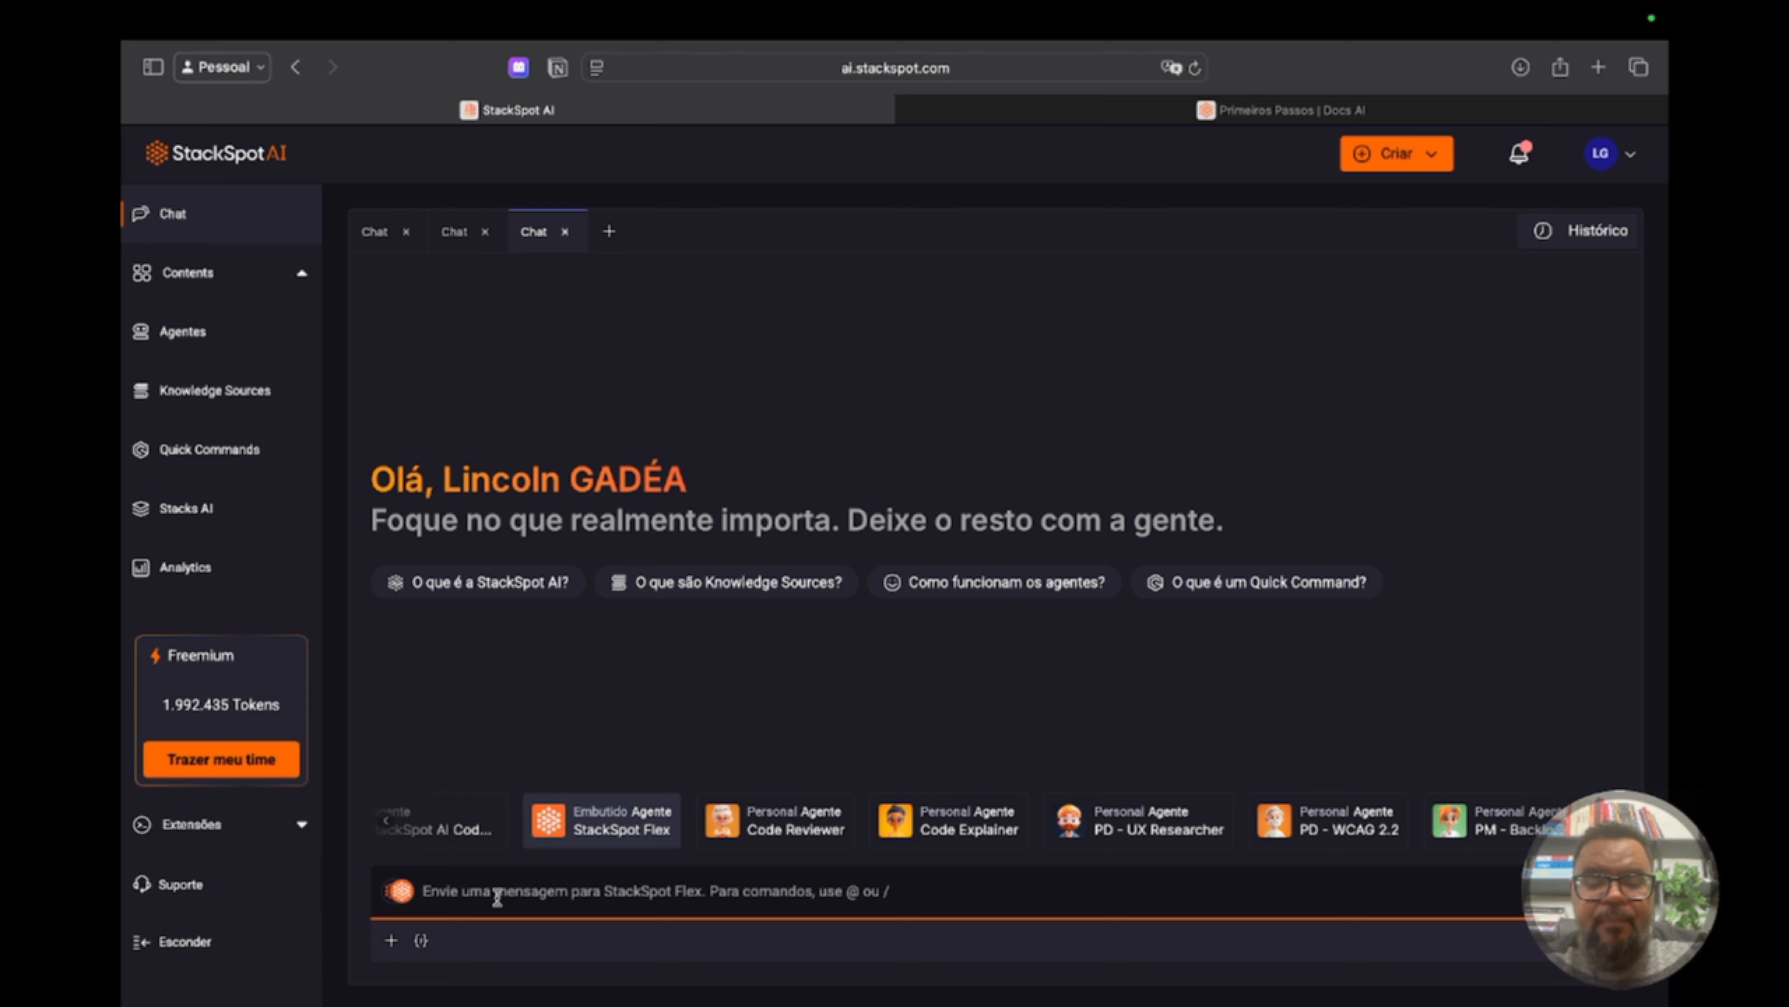
{"action": "type", "text": "Haja como um"}
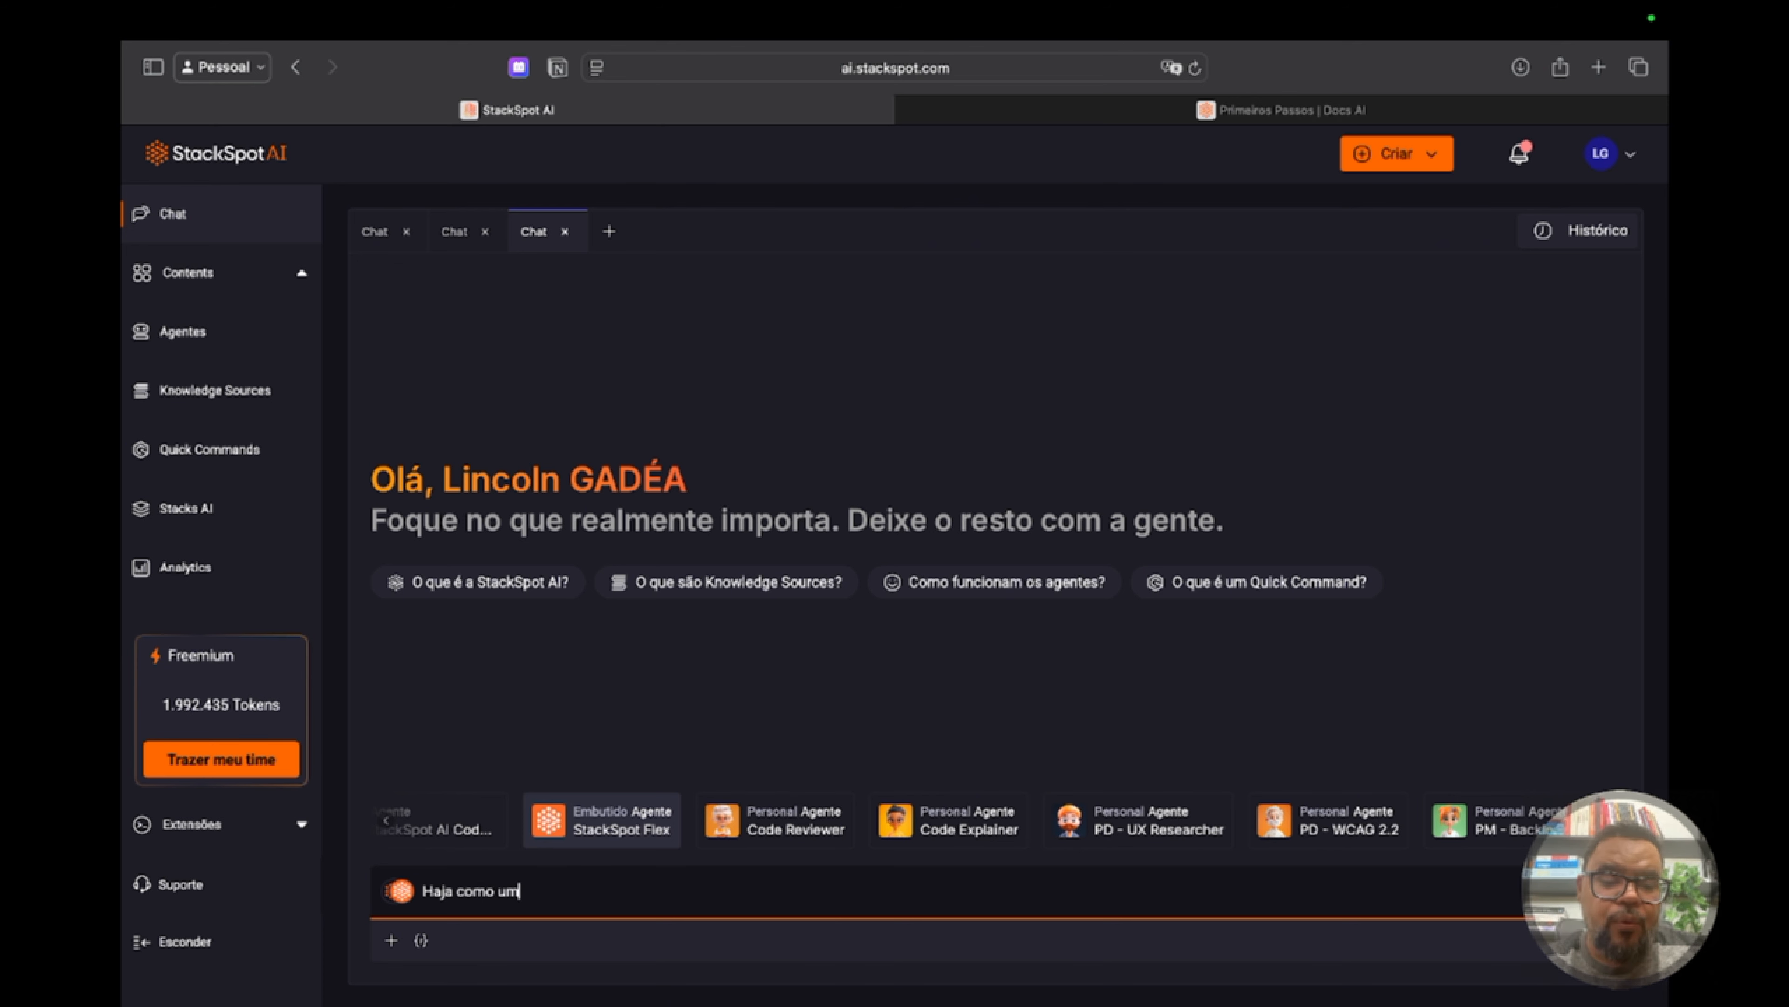
{"action": "type", "text": " profission"}
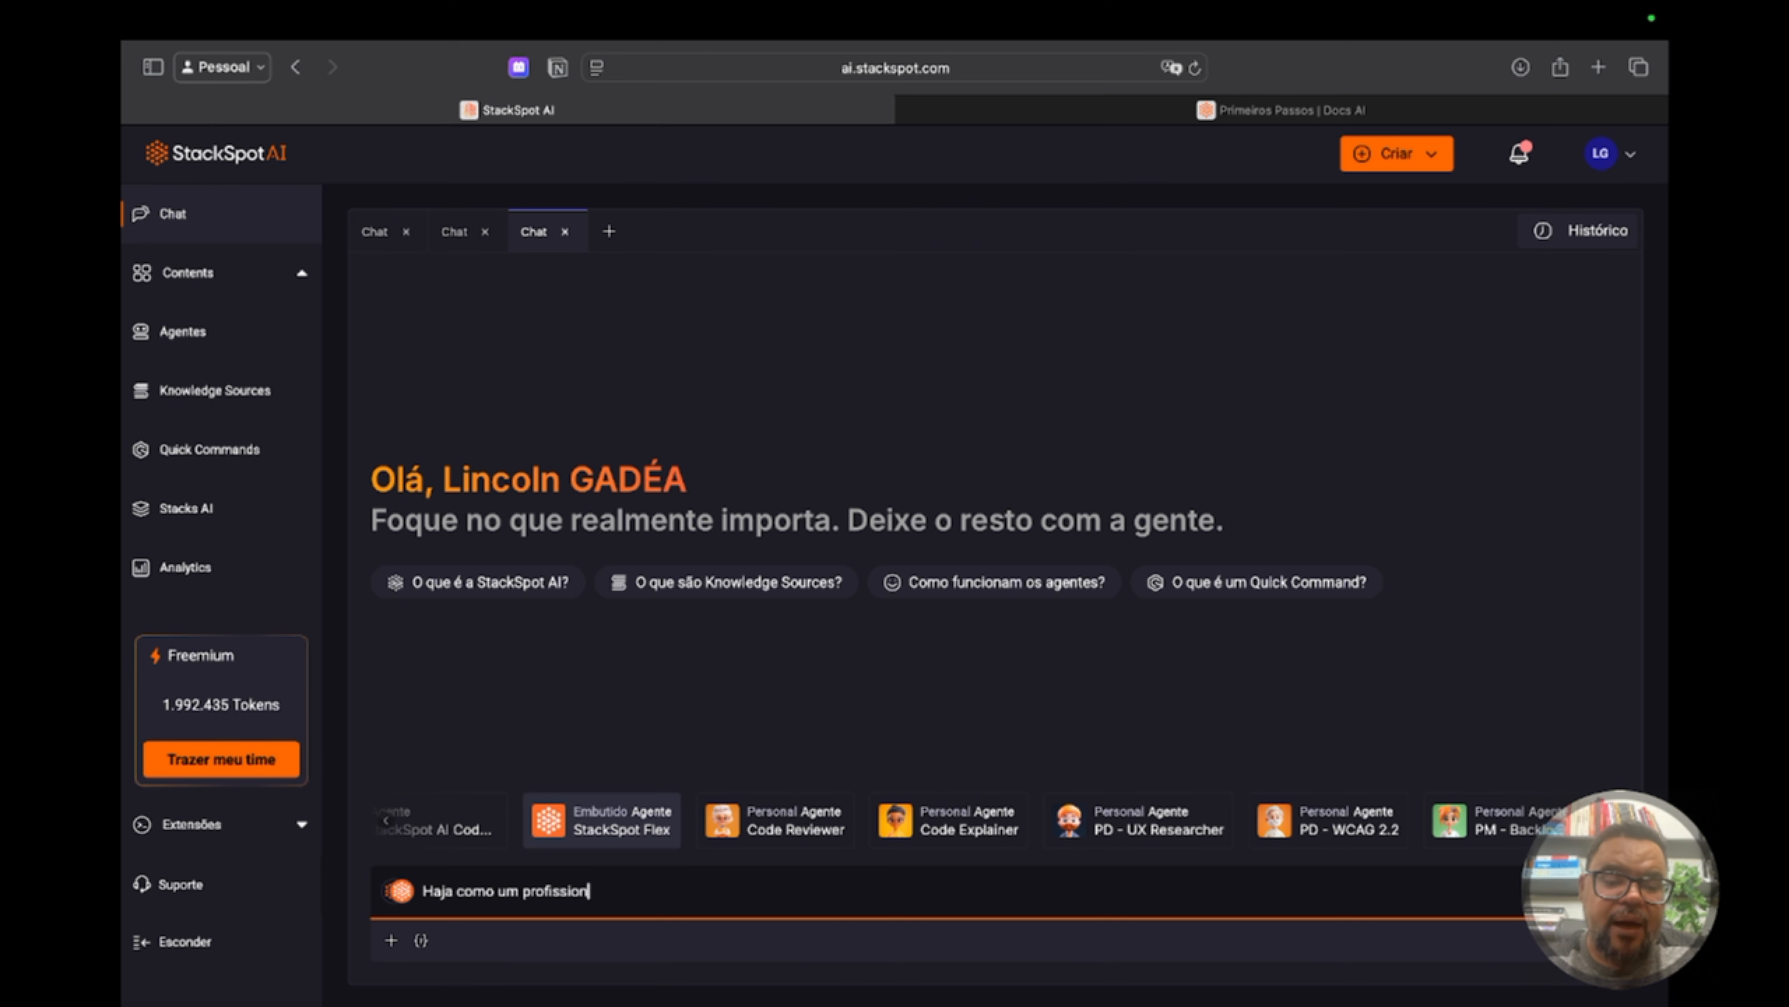
{"action": "type", "text": "al de t"}
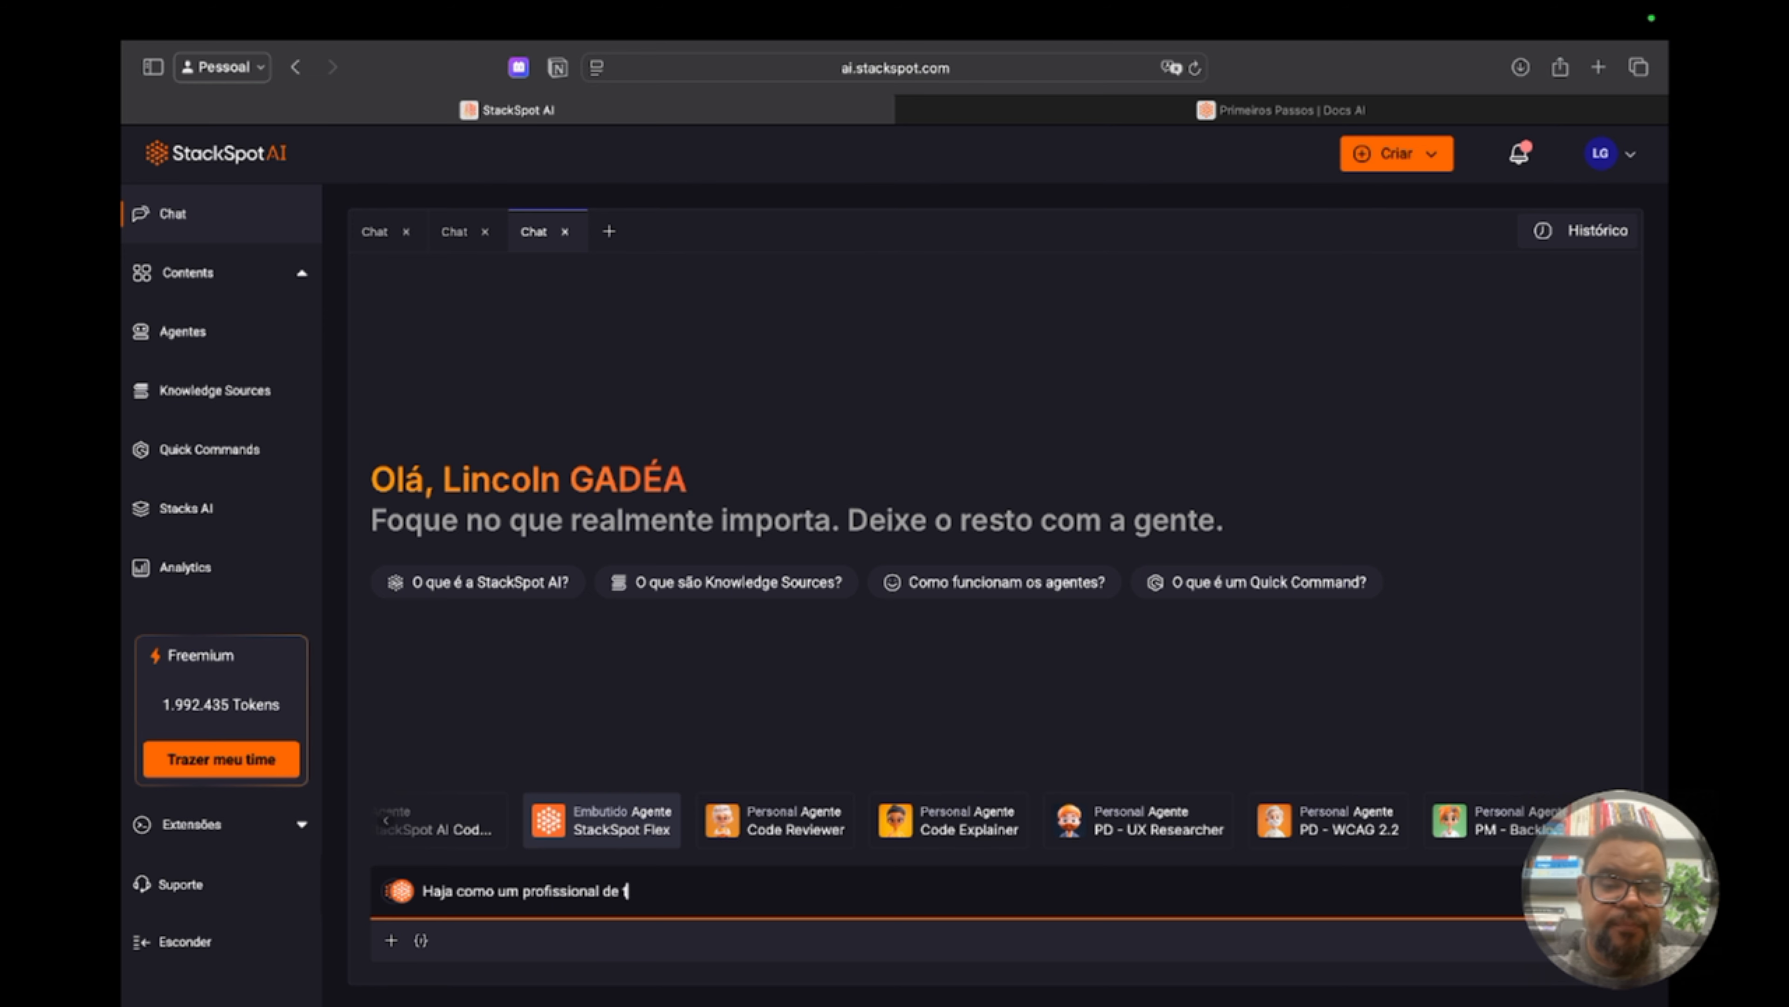
{"action": "type", "text": "urismo"}
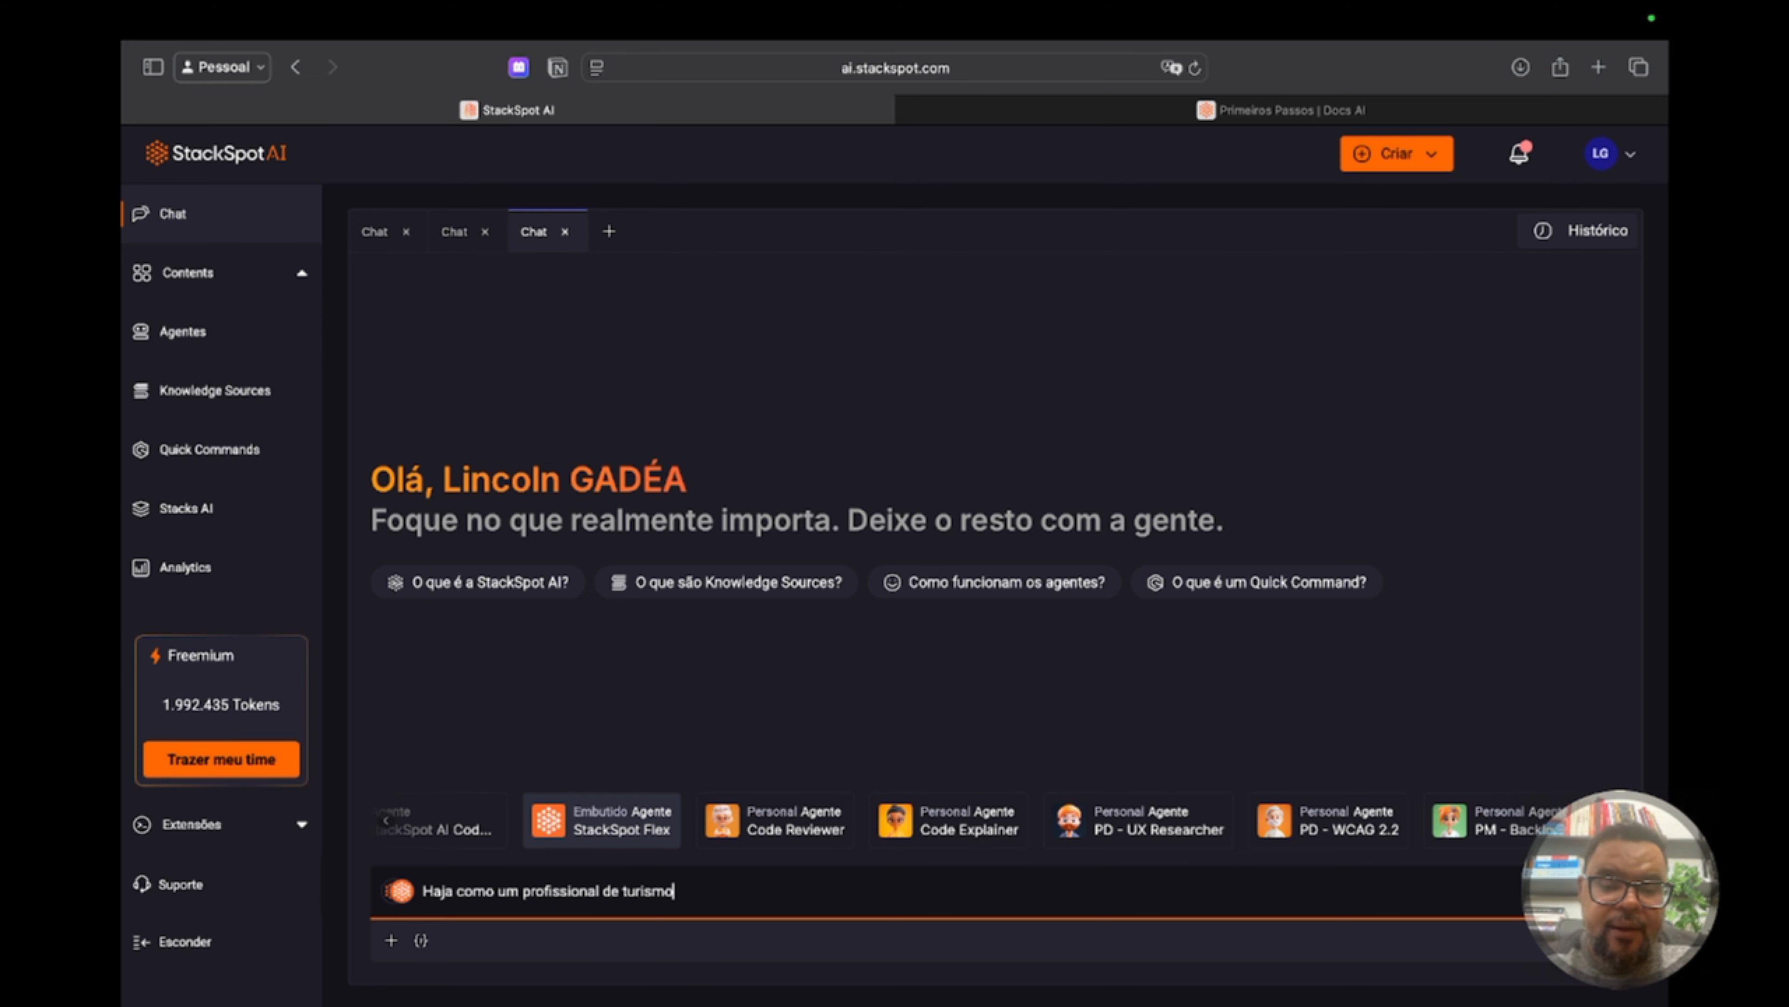
{"action": "type", "text": " e list"}
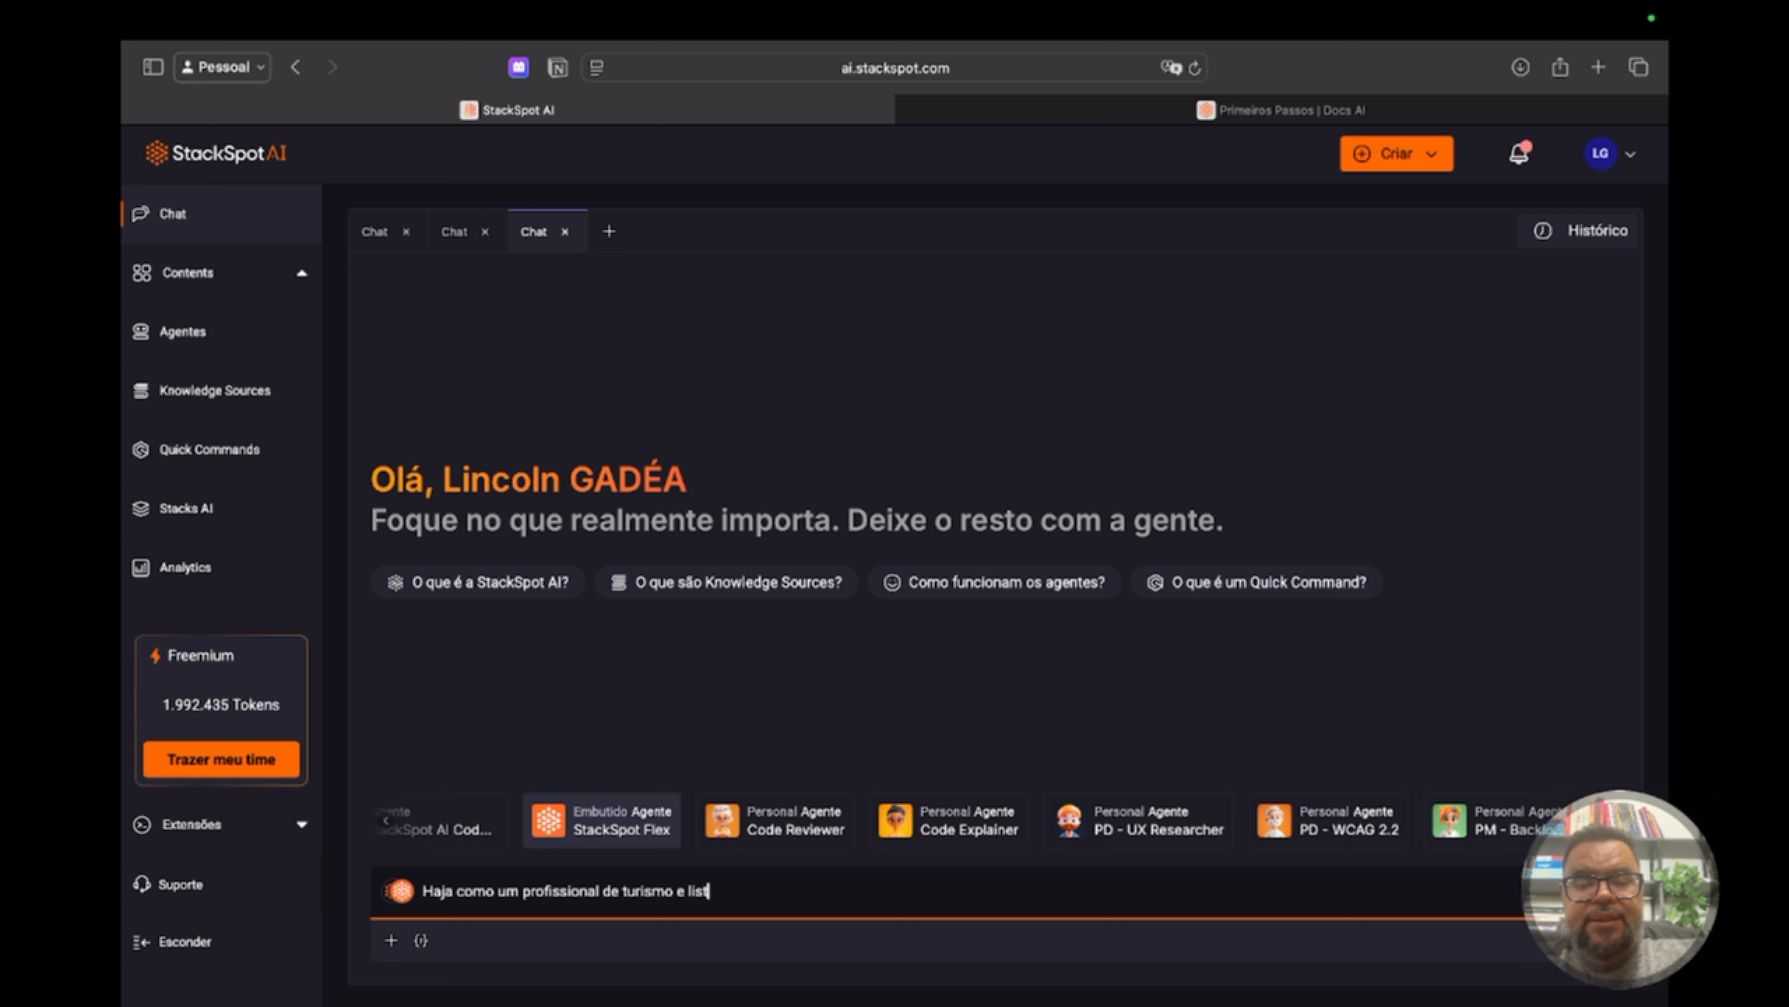
{"action": "type", "text": "e pra mim "}
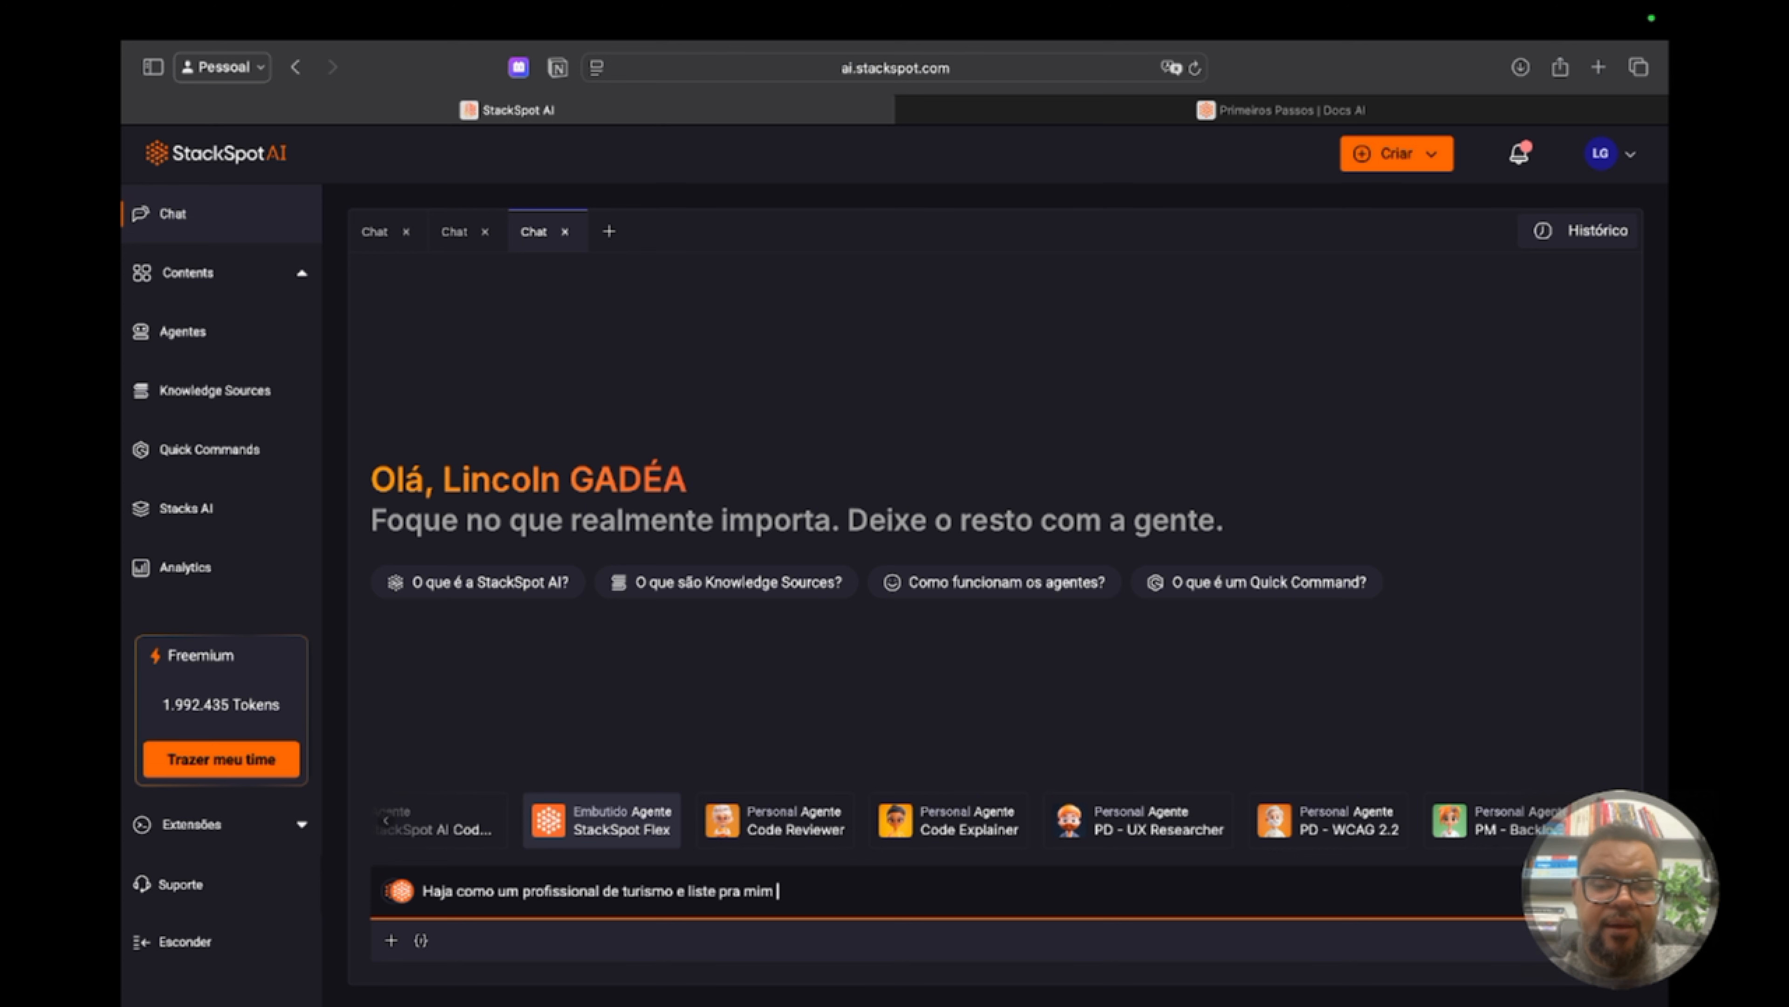
{"action": "type", "text": "os princip"}
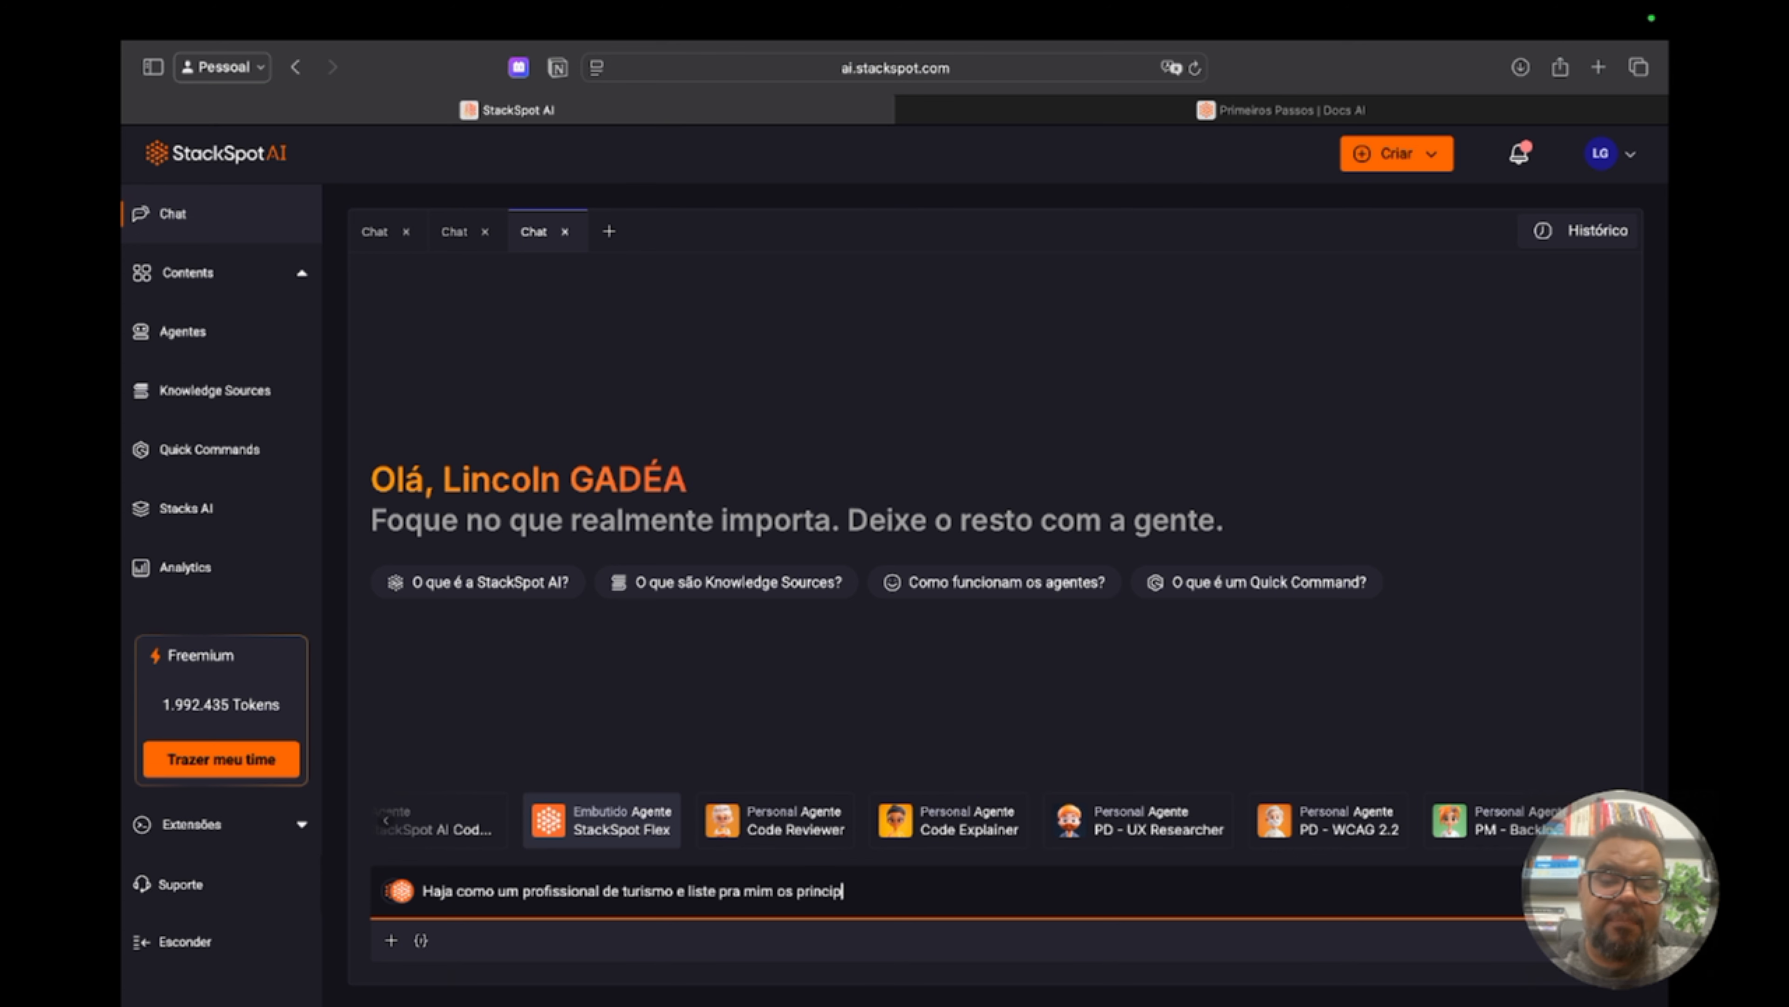
{"action": "type", "text": "ais des"}
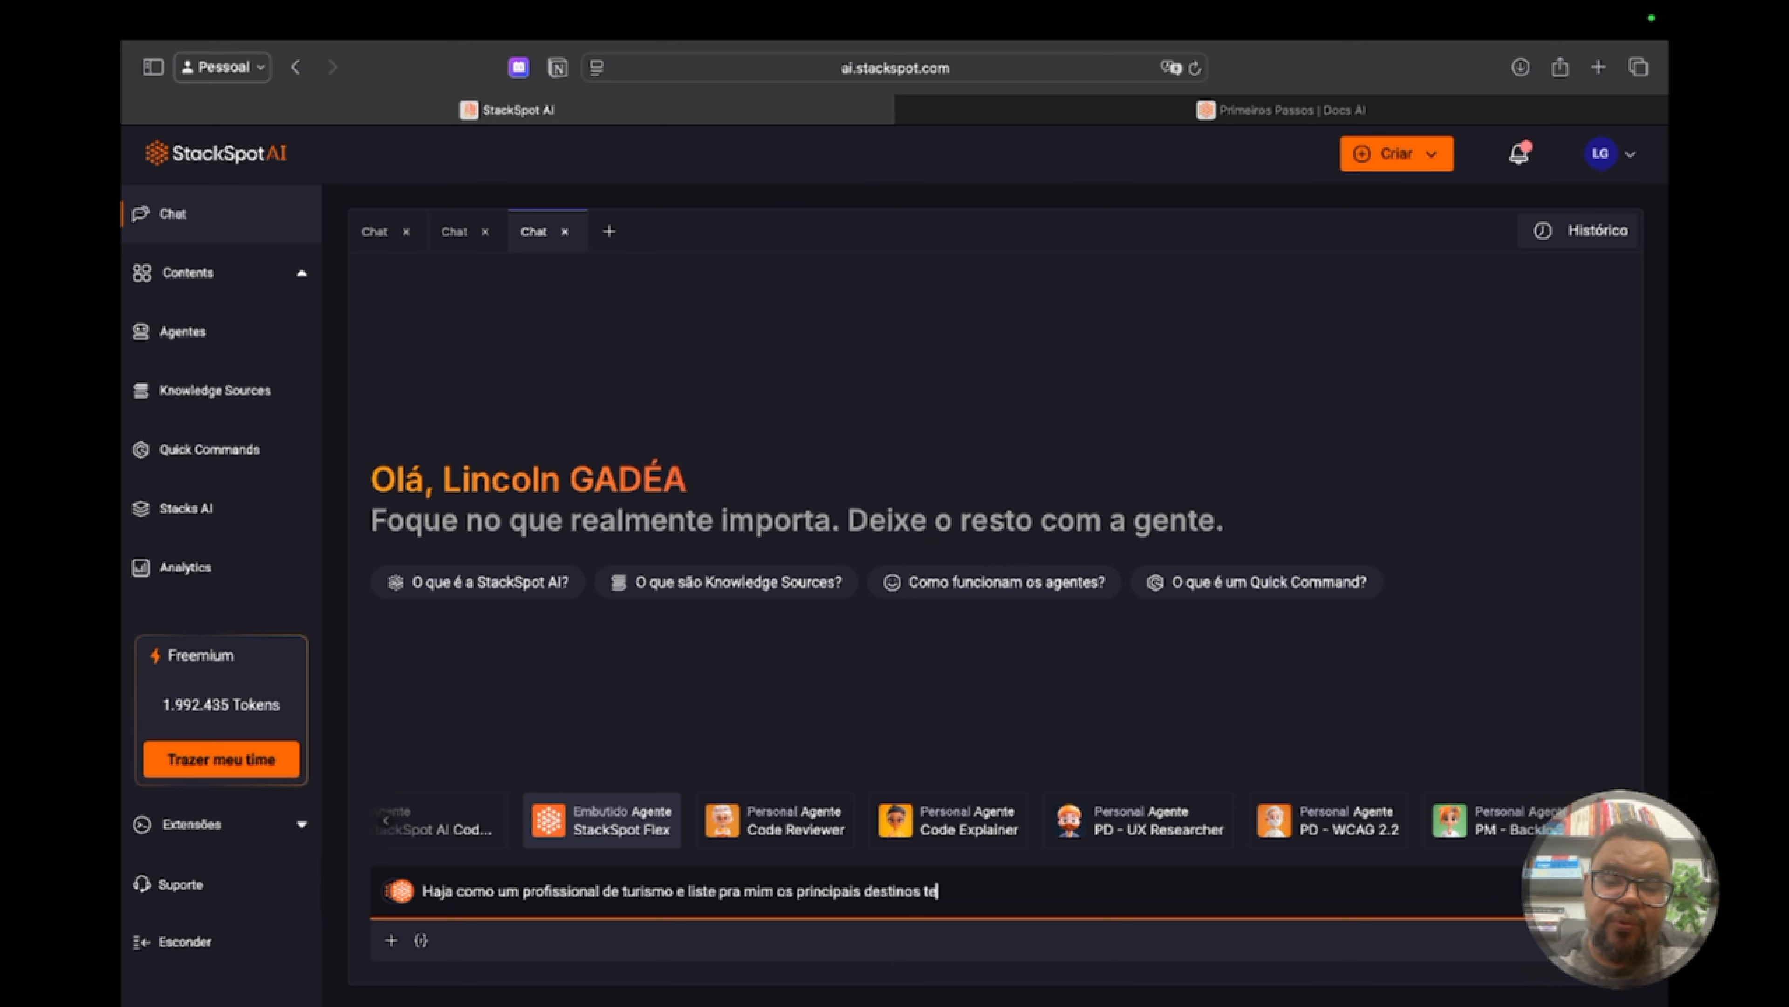
{"action": "type", "text": "tinos turístic"}
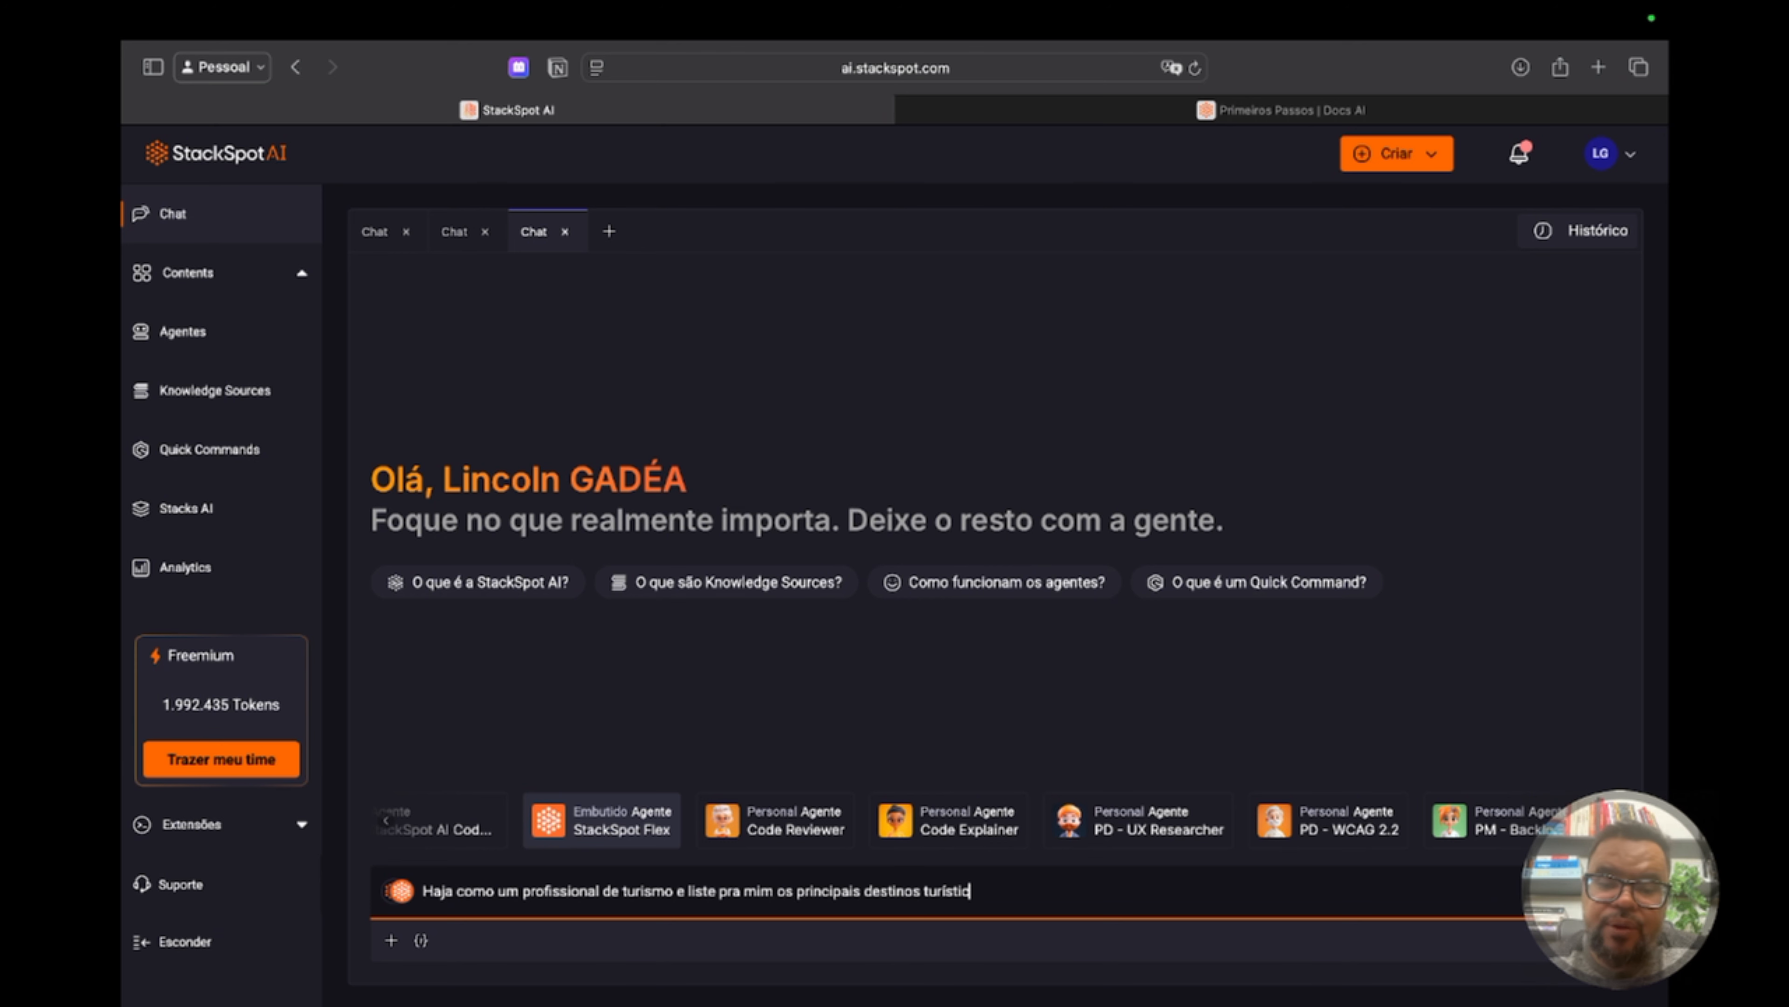
{"action": "type", "text": "os do Bra"}
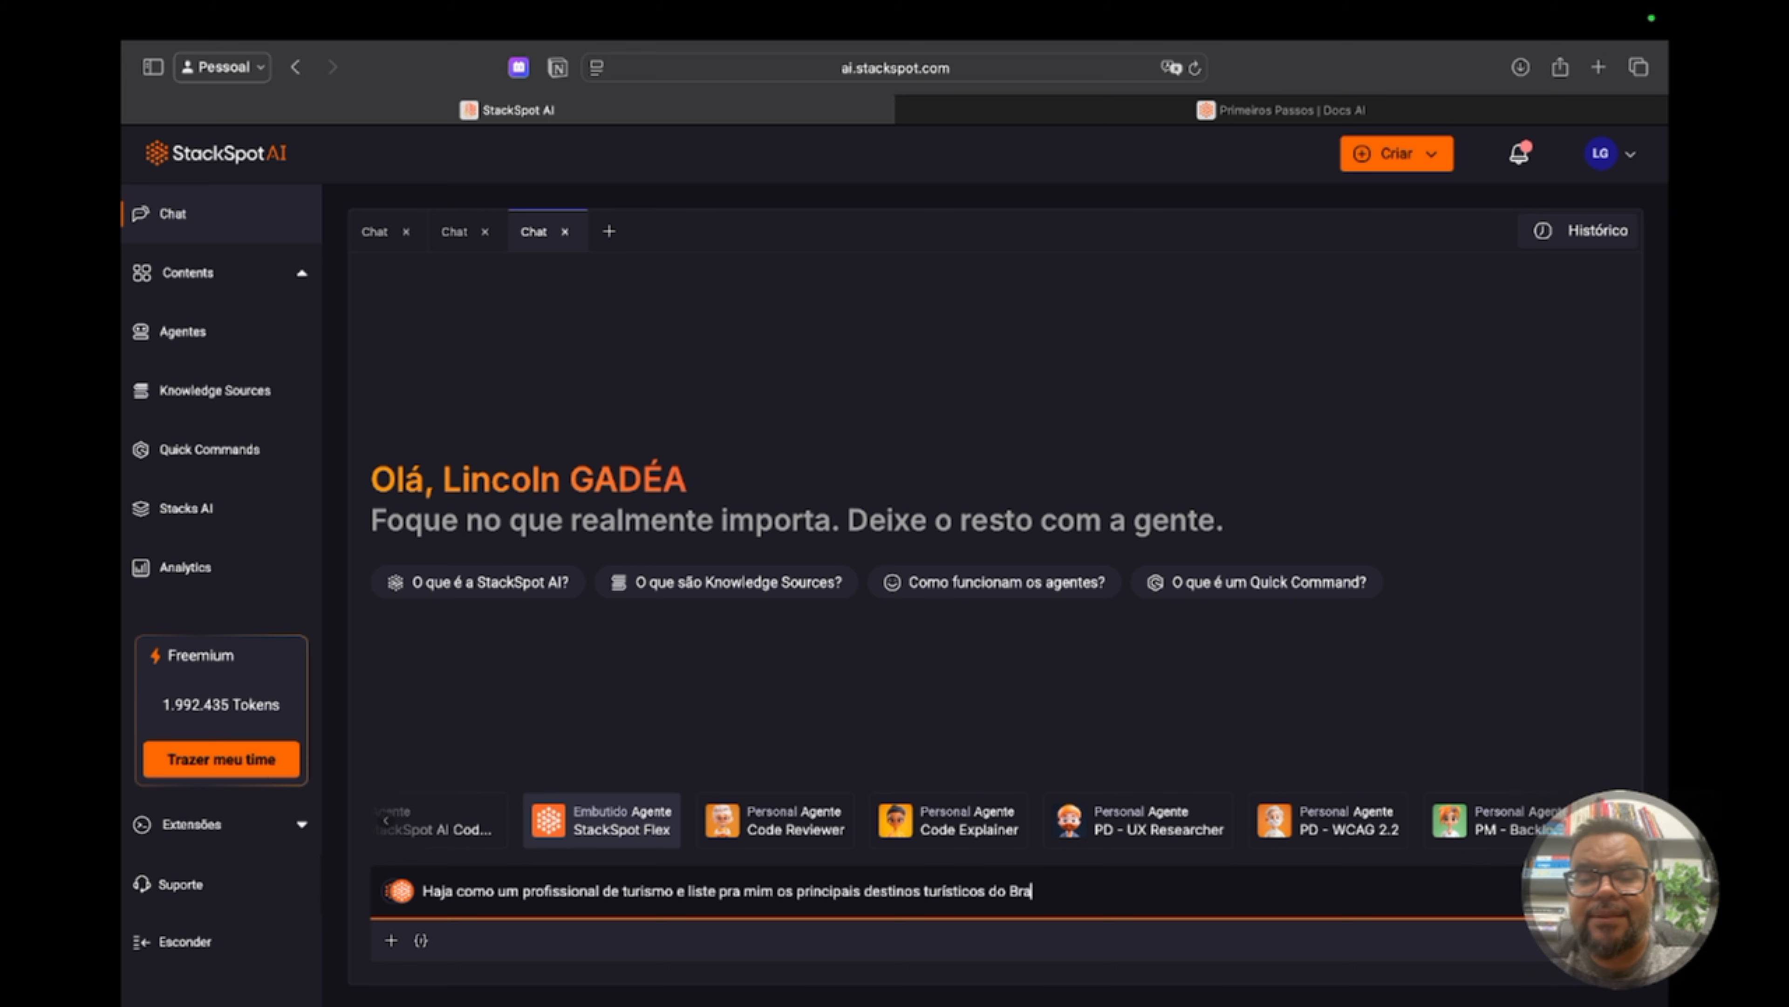
{"action": "type", "text": "sil"}
{"action": "key", "text": "Return"}
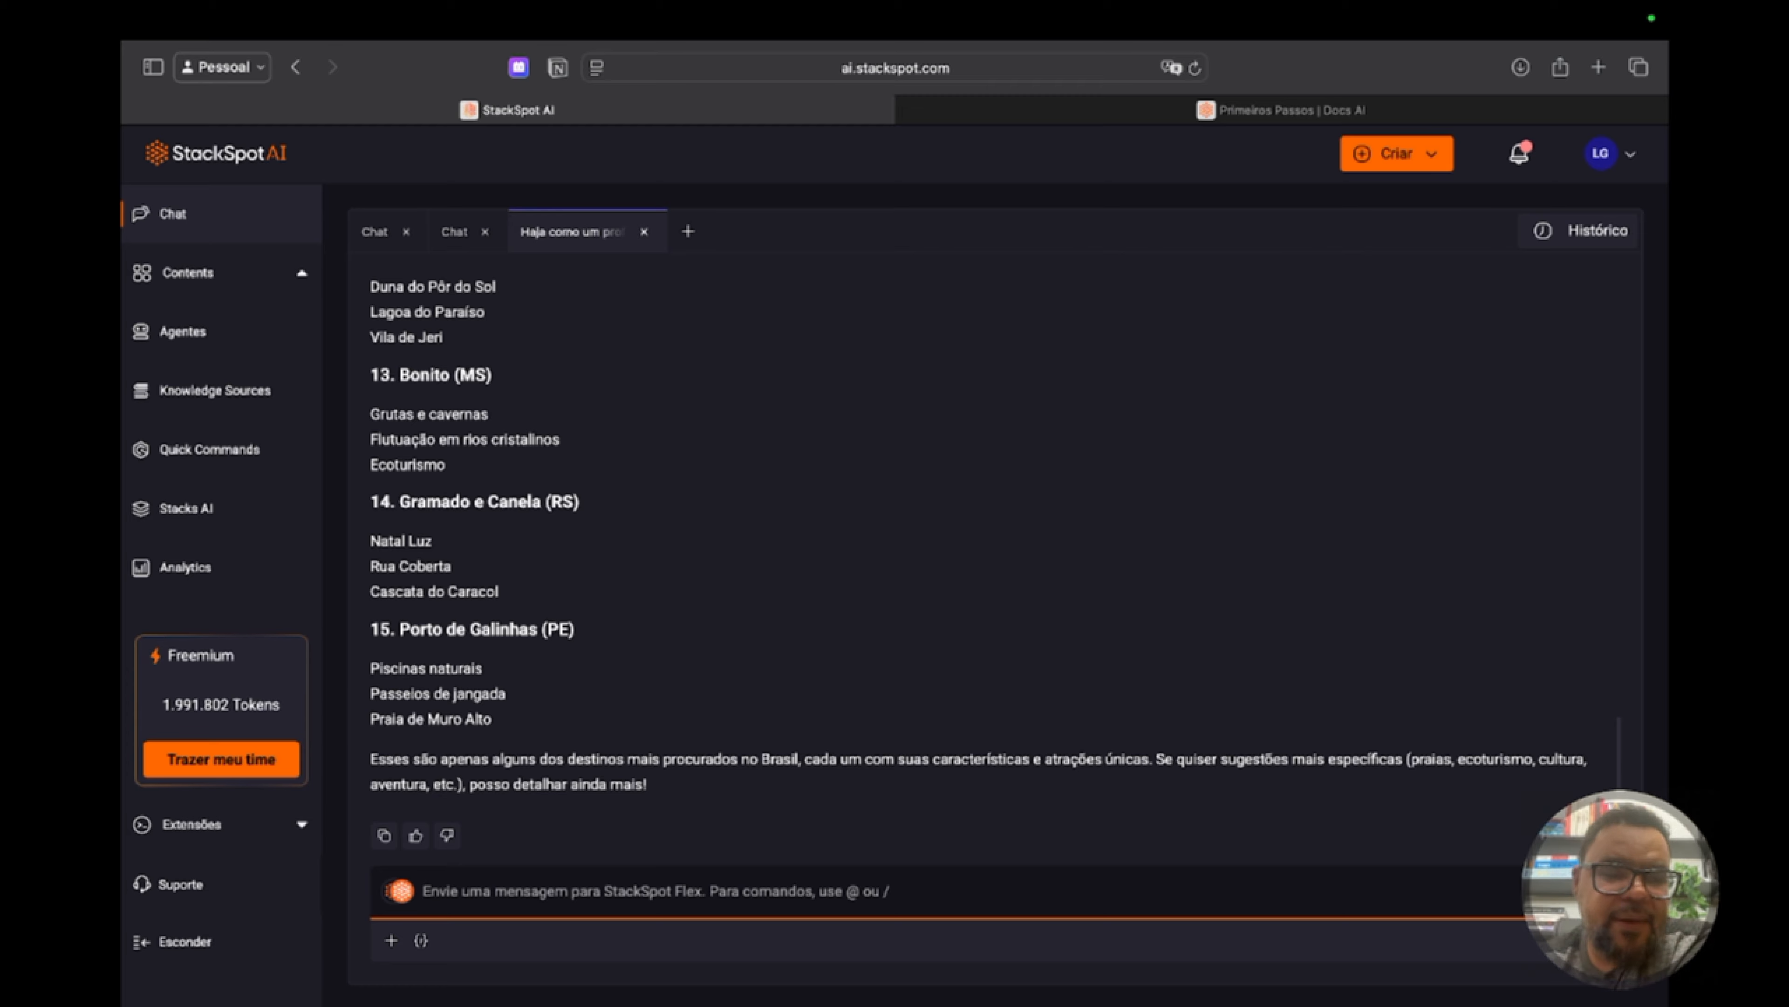
Read through StackSpot Flex's full reply on Brazilian tourist destinations, from its introduction to its closing remarks
{"action": "scroll", "coordinate": [648, 515], "scroll_direction": "up", "scroll_amount": 20}
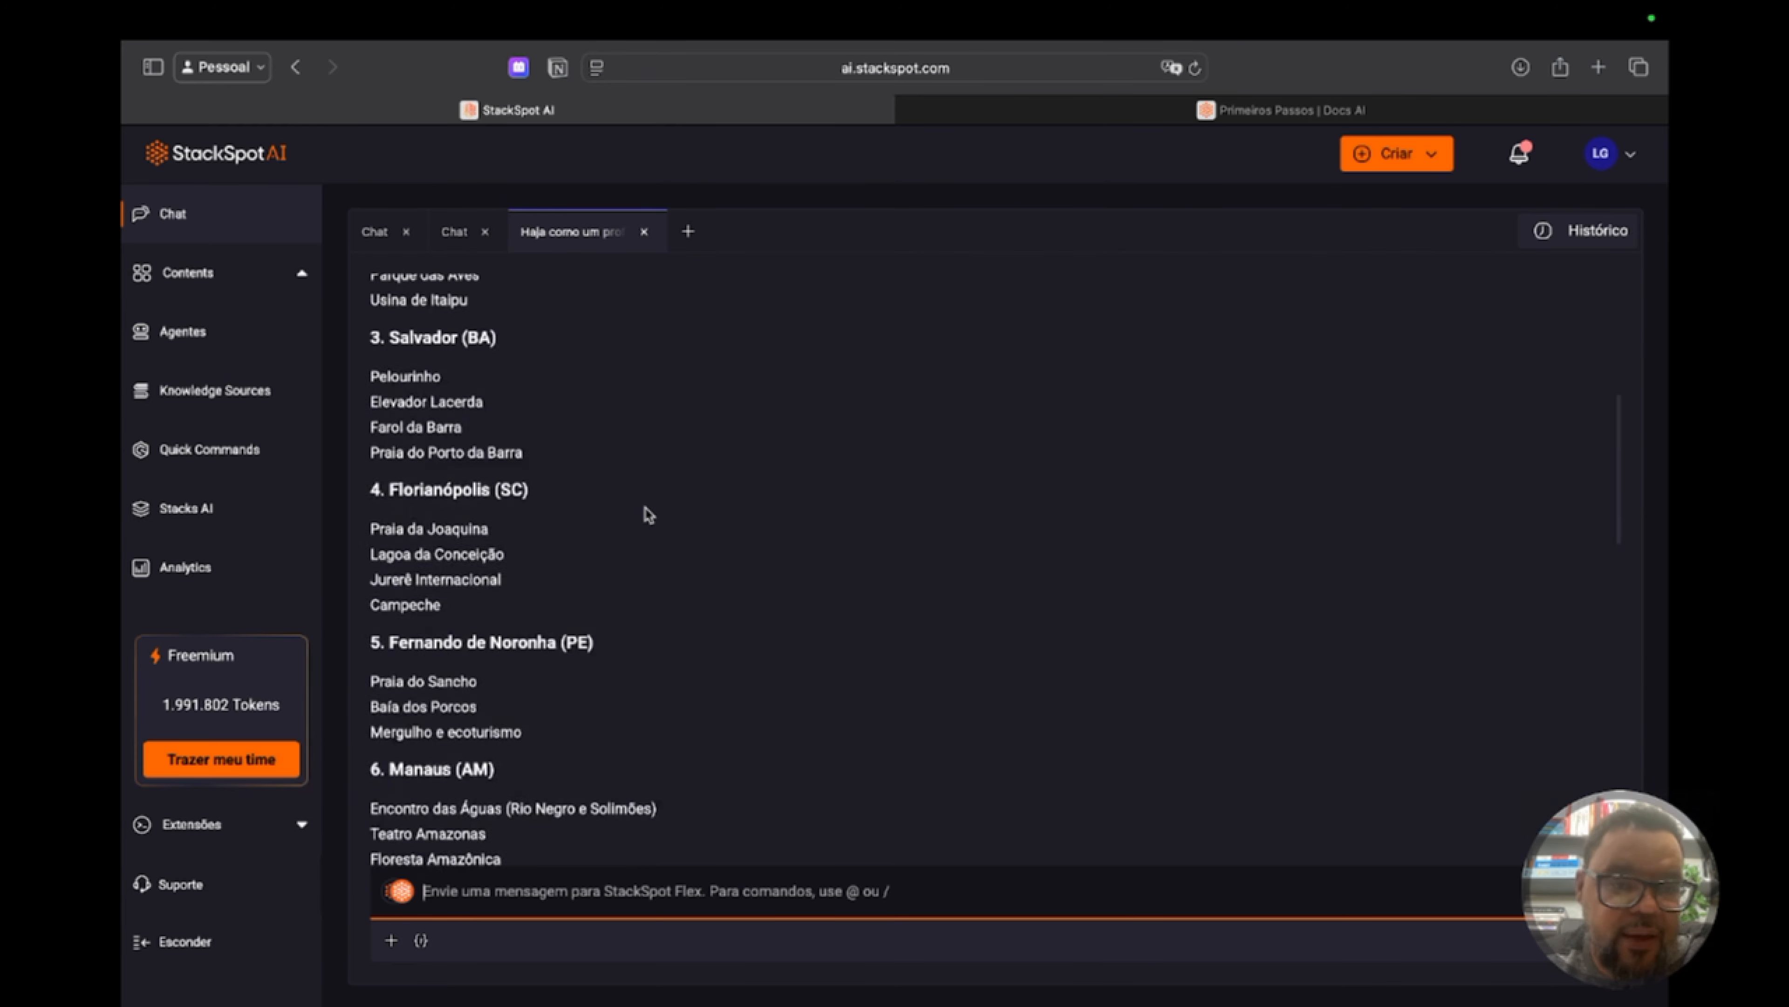
{"action": "scroll", "coordinate": [648, 515], "scroll_direction": "up", "scroll_amount": 10}
{"action": "scroll", "coordinate": [635, 508], "scroll_direction": "down", "scroll_amount": 2}
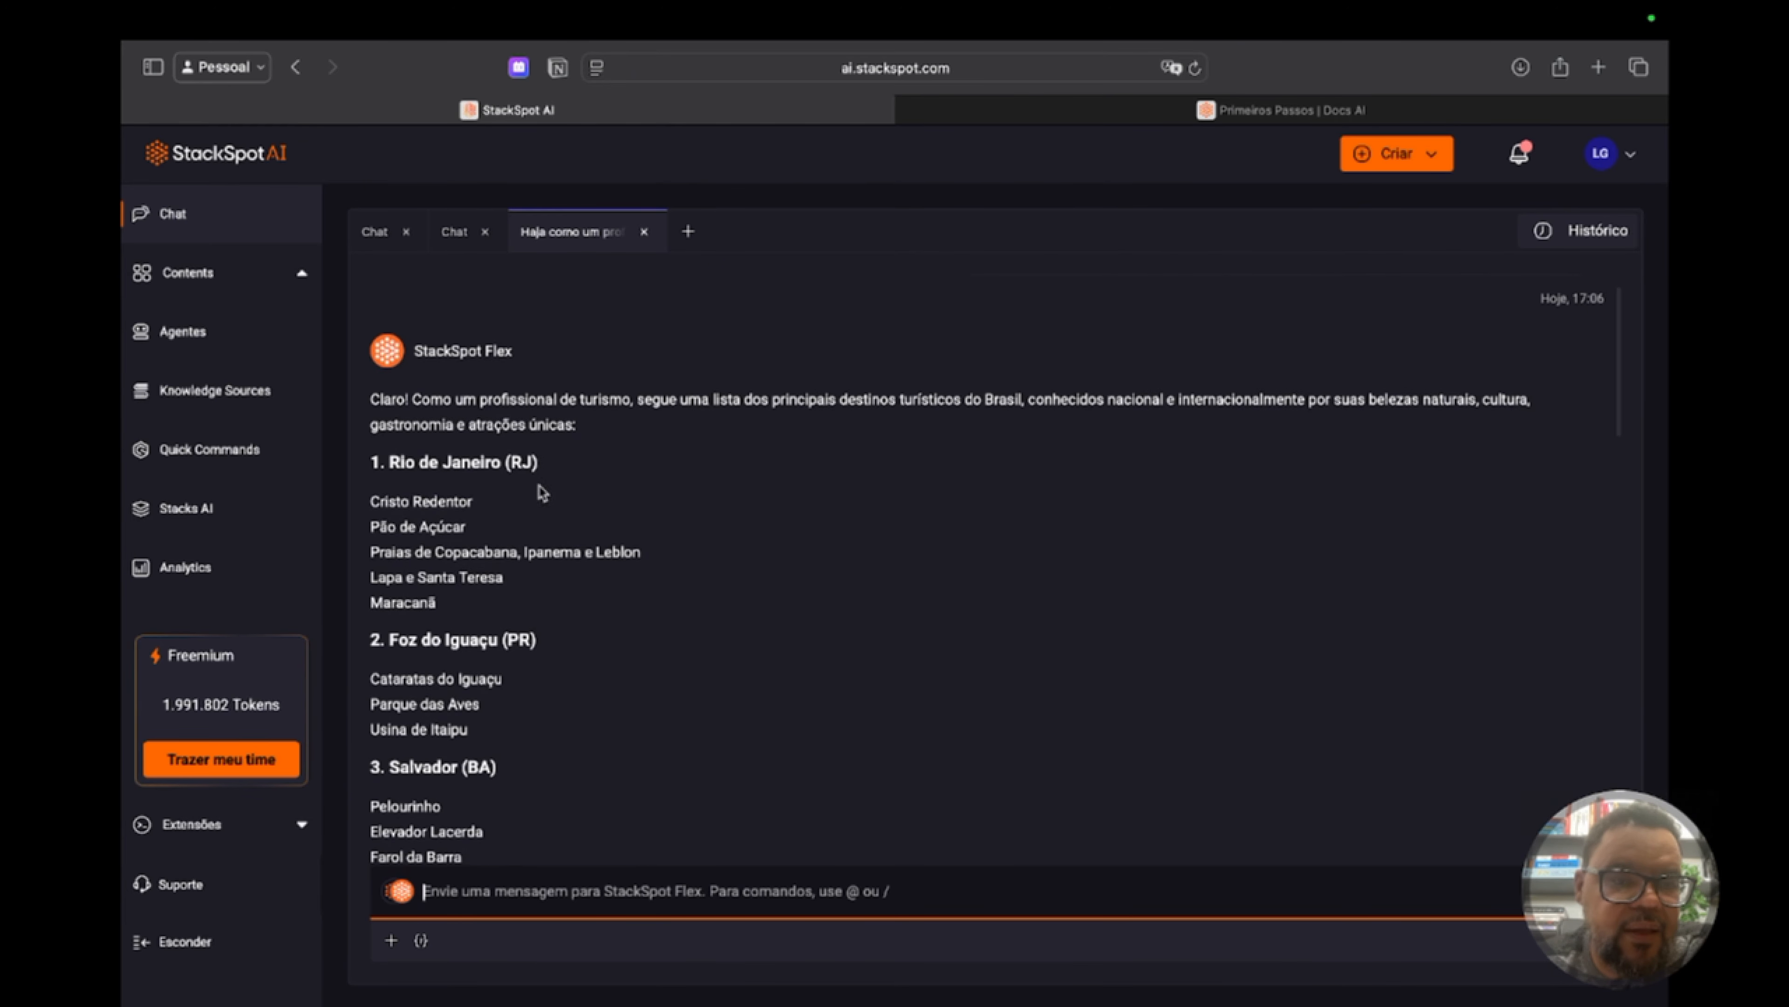
{"action": "scroll", "coordinate": [405, 508], "scroll_direction": "down", "scroll_amount": 6}
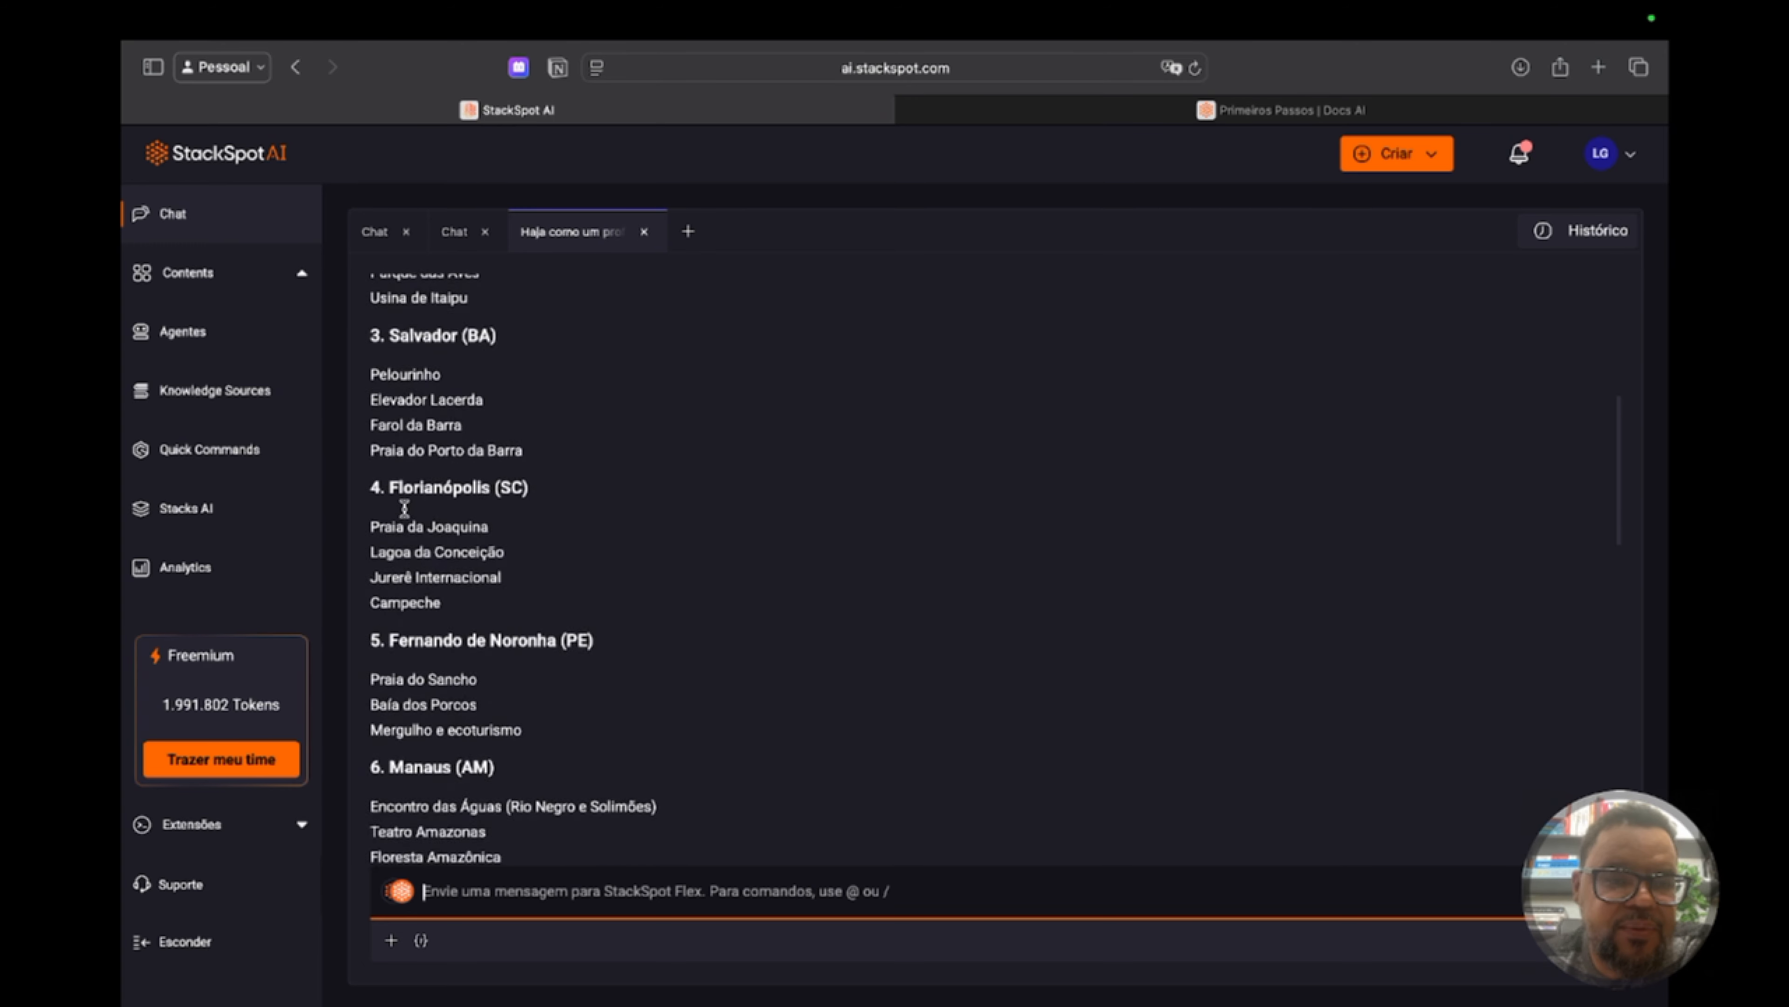
{"action": "scroll", "coordinate": [404, 507], "scroll_direction": "up", "scroll_amount": 7}
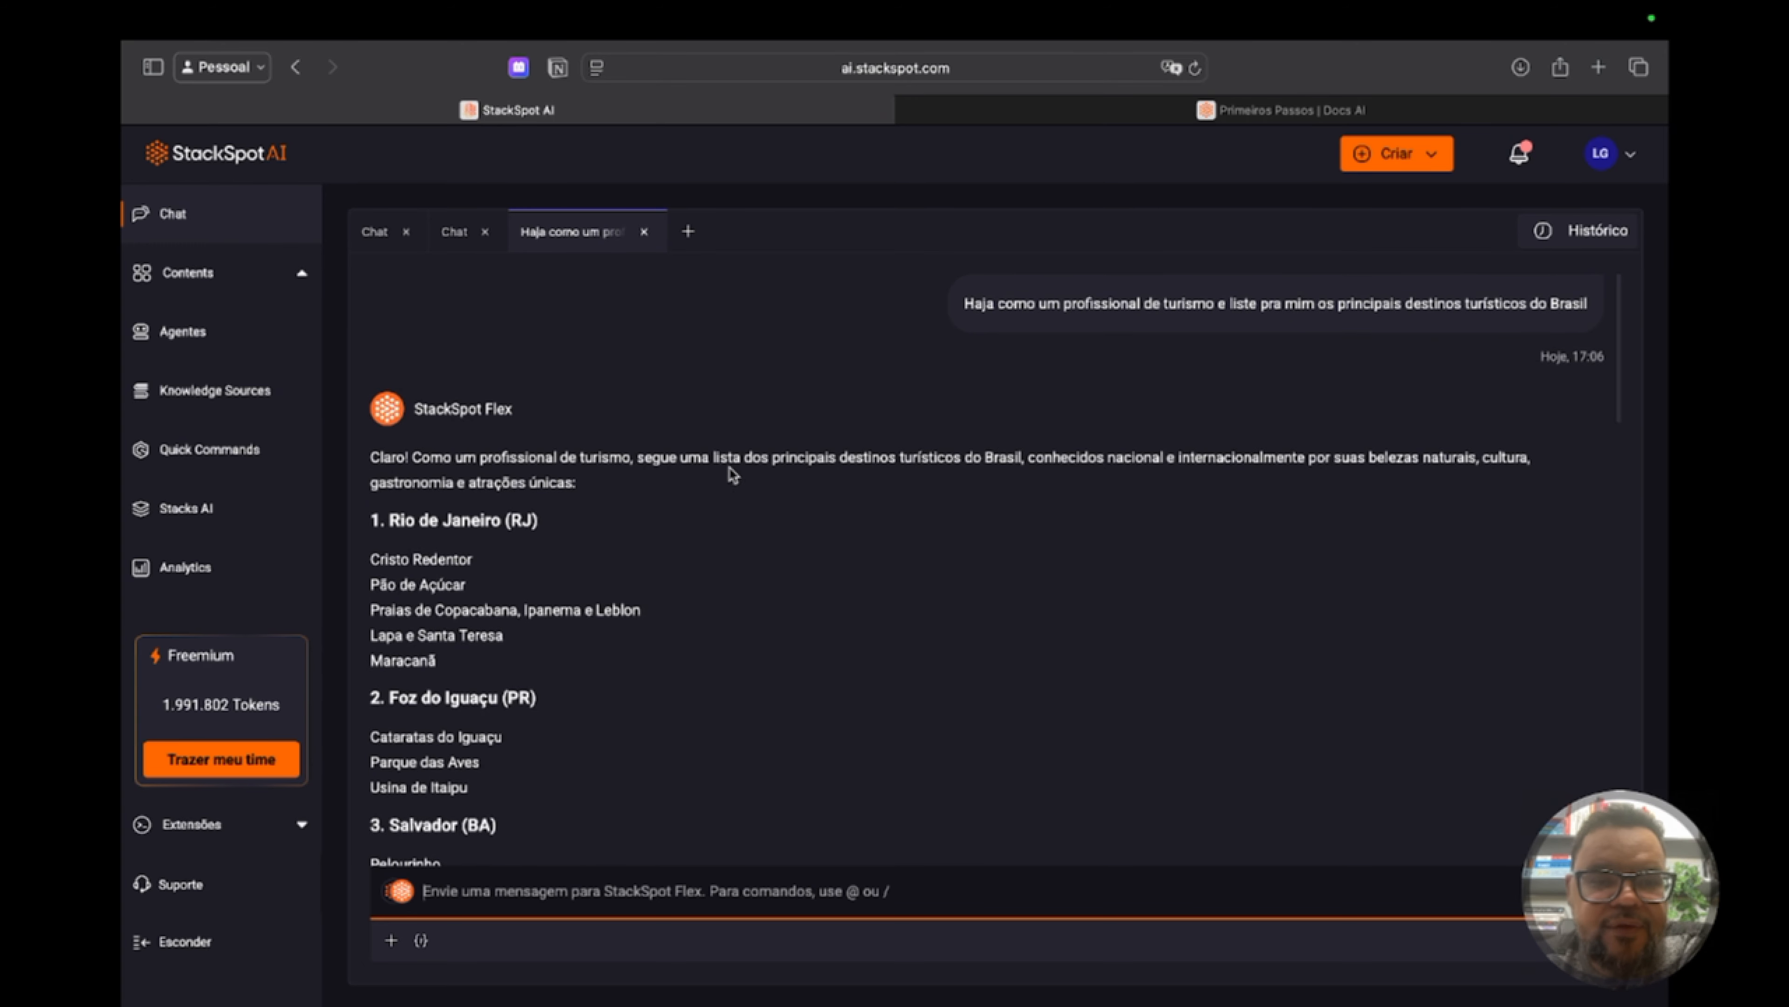
{"action": "scroll", "coordinate": [1015, 562], "scroll_direction": "down", "scroll_amount": 1}
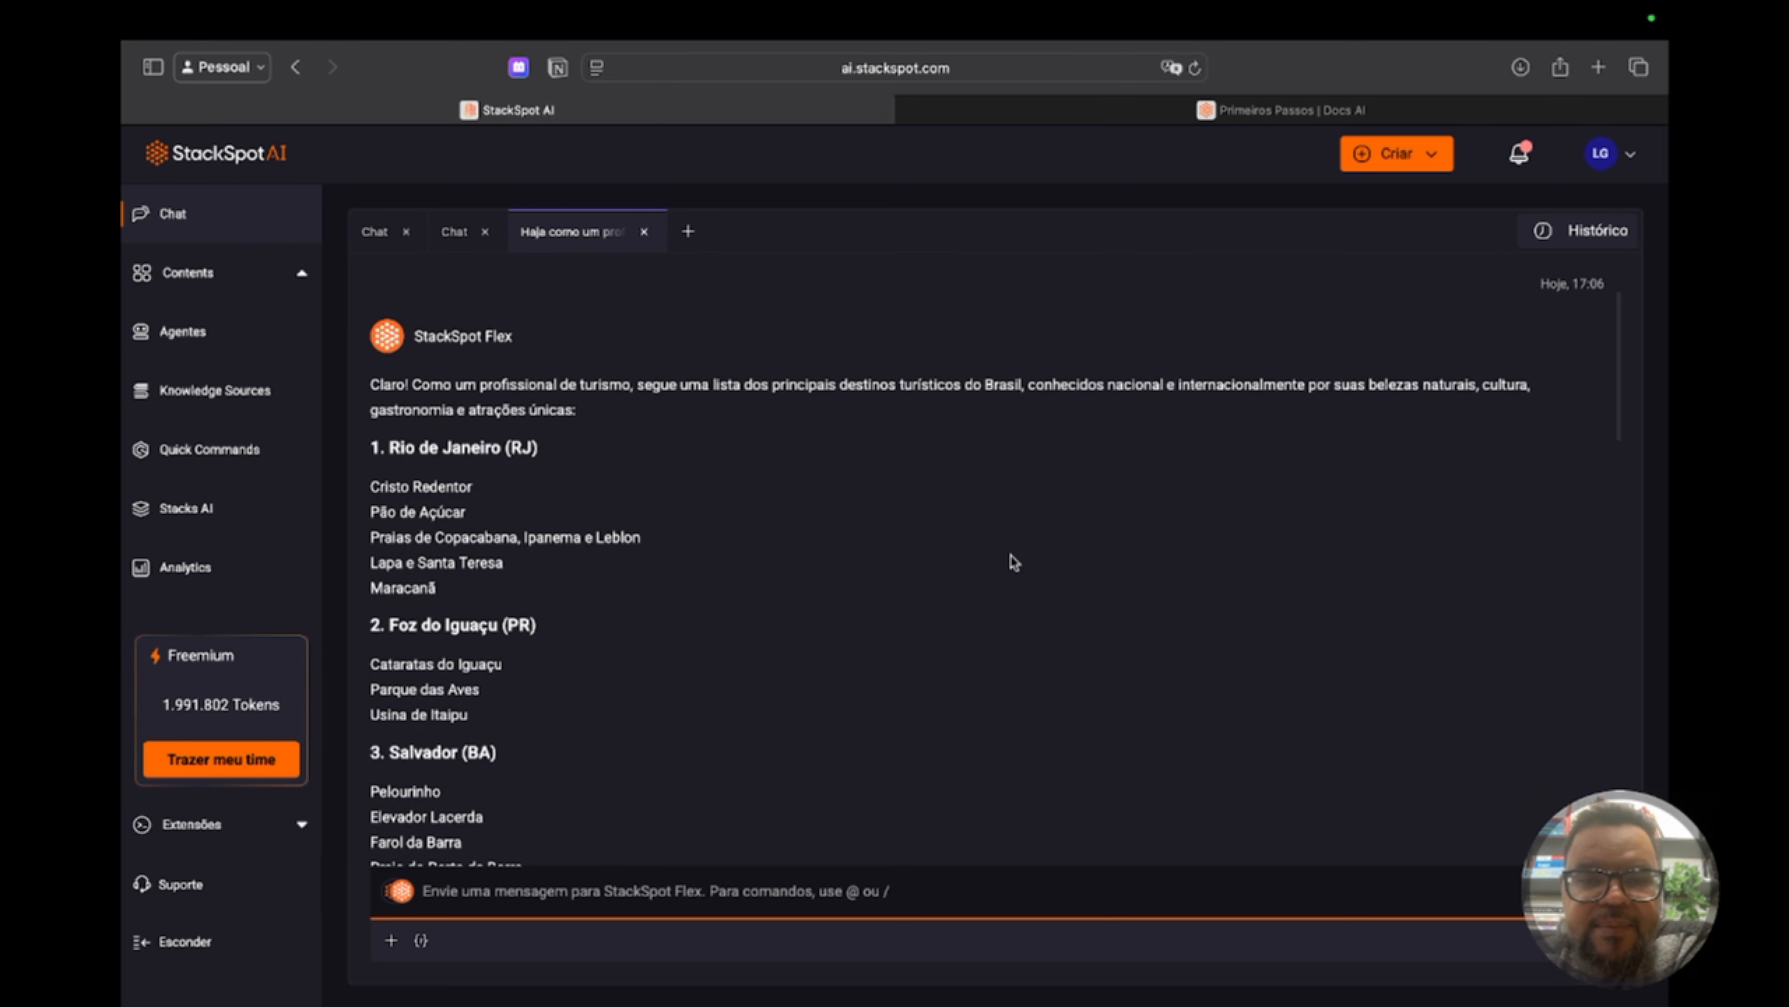
{"action": "scroll", "coordinate": [1014, 562], "scroll_direction": "down", "scroll_amount": 10}
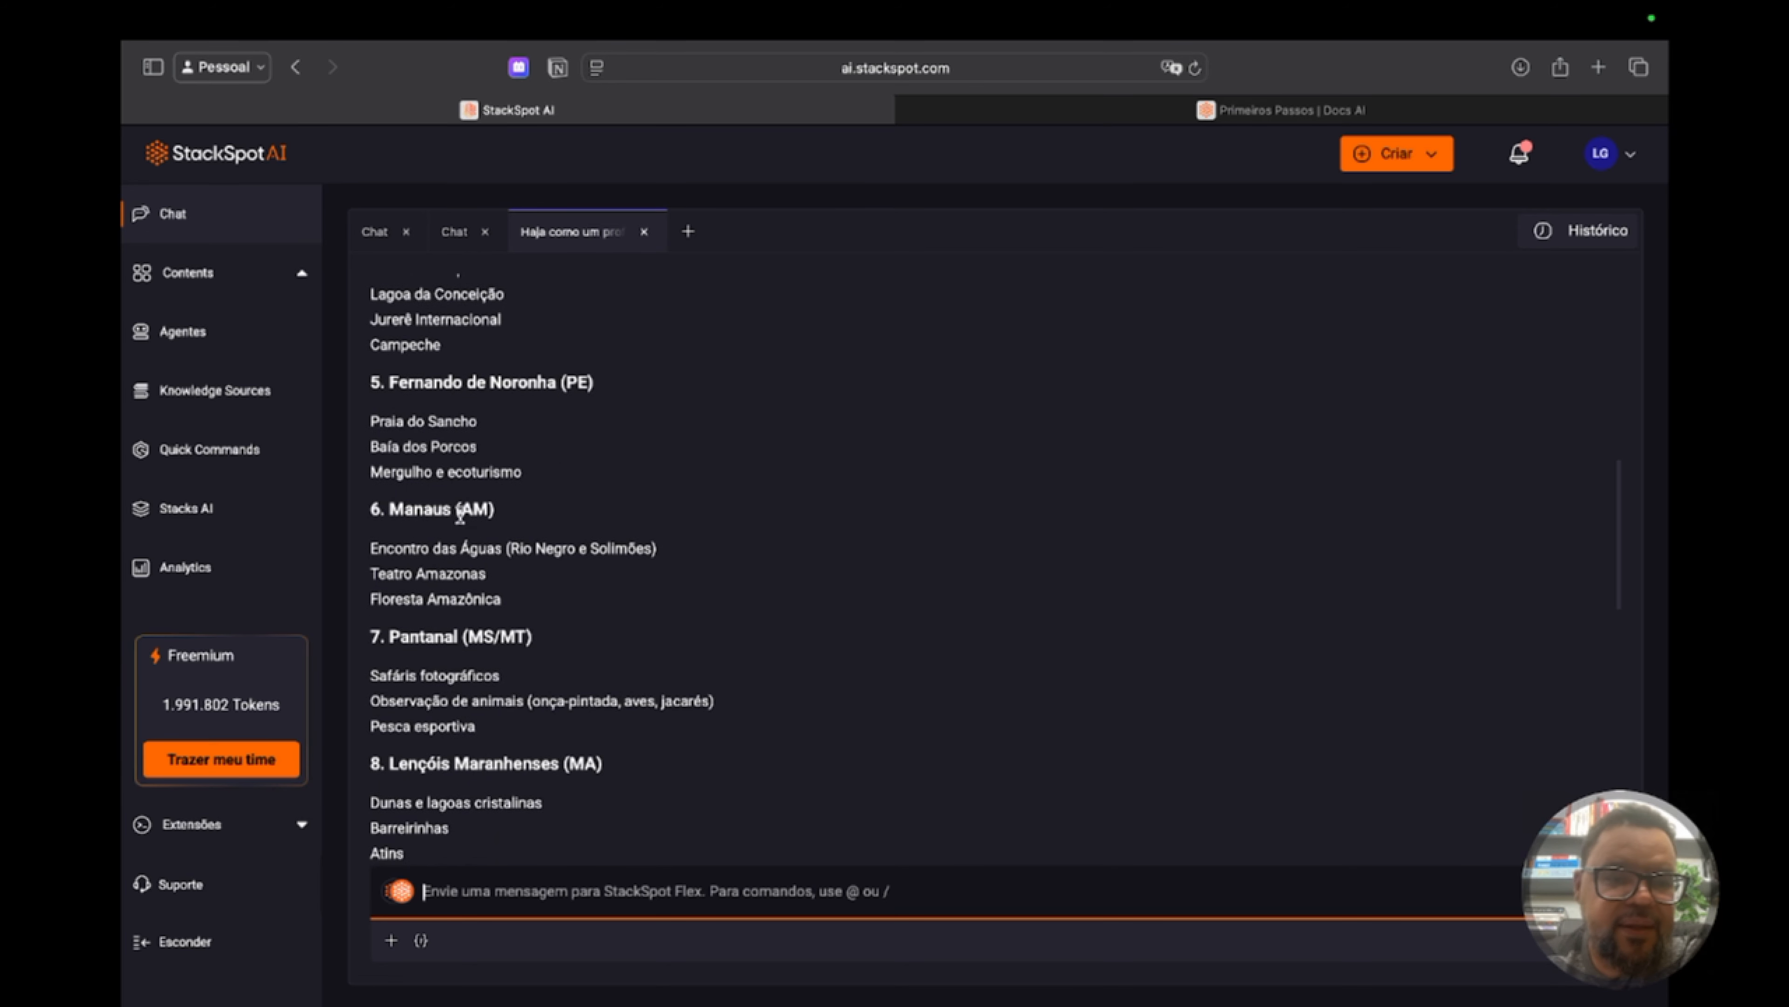
{"action": "scroll", "coordinate": [468, 557], "scroll_direction": "down", "scroll_amount": 15}
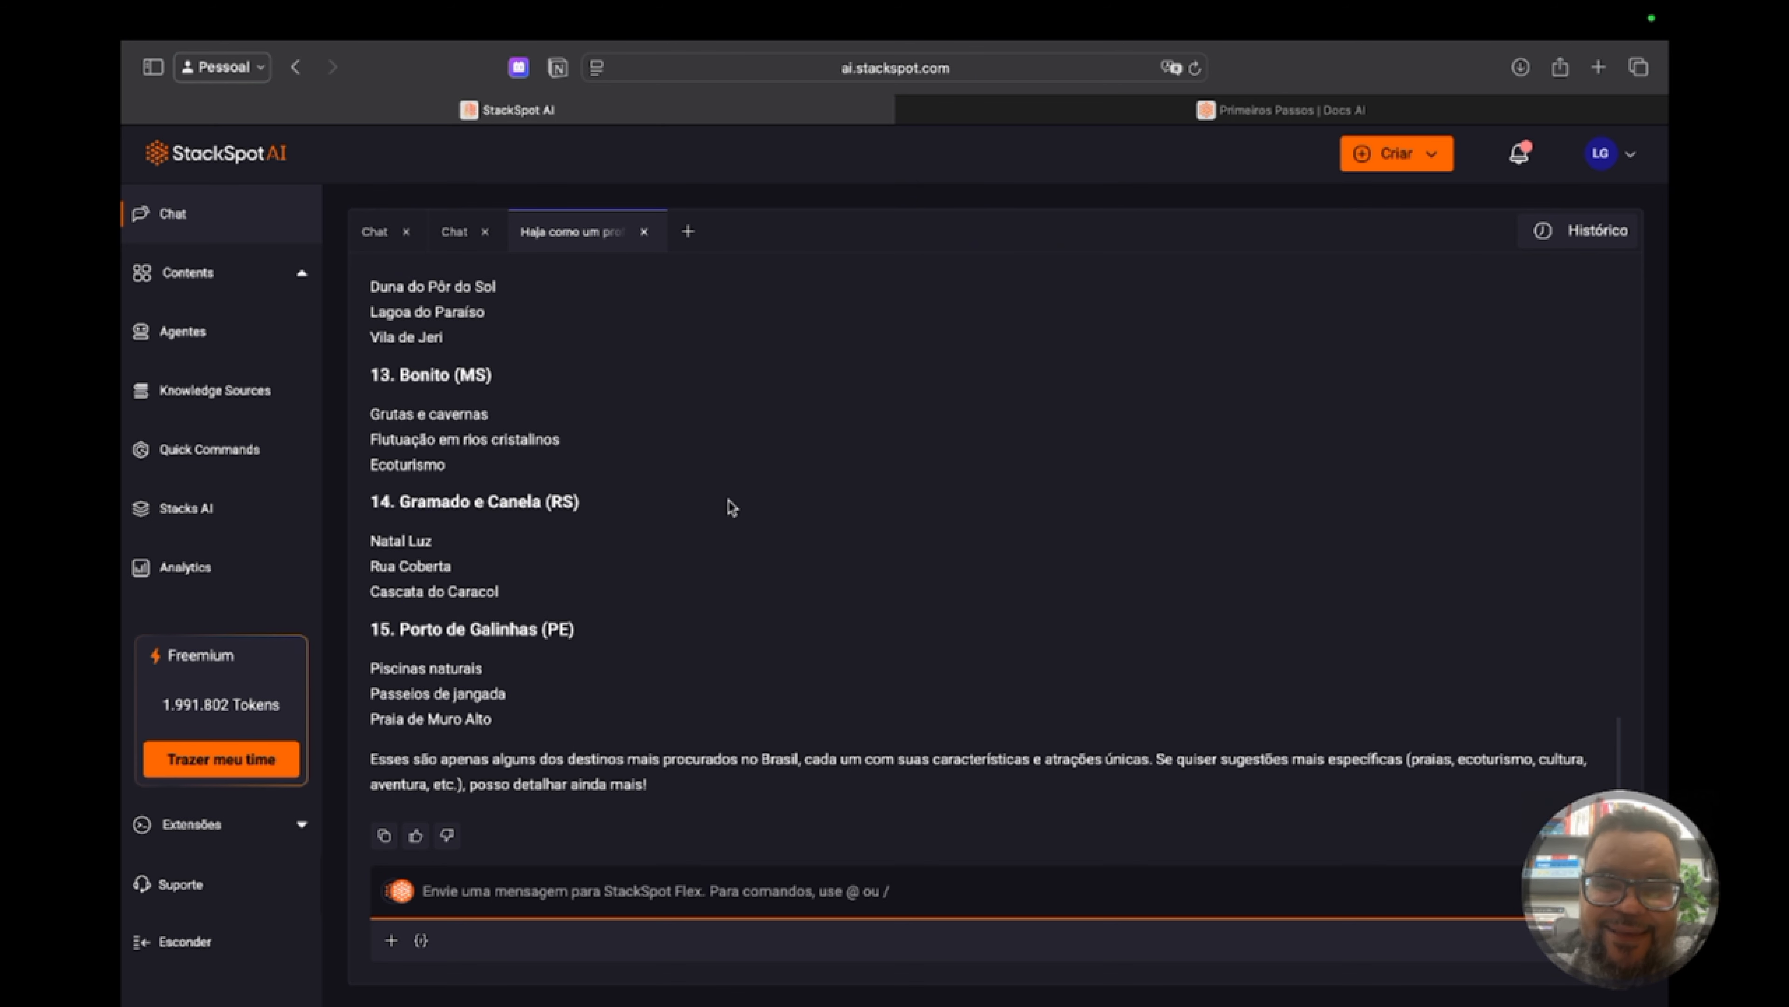
Compare the sent prompt with the reply's introductory paragraph, highlighting both, and reread the destinations listed below
{"action": "scroll", "coordinate": [730, 667], "scroll_direction": "up", "scroll_amount": 20}
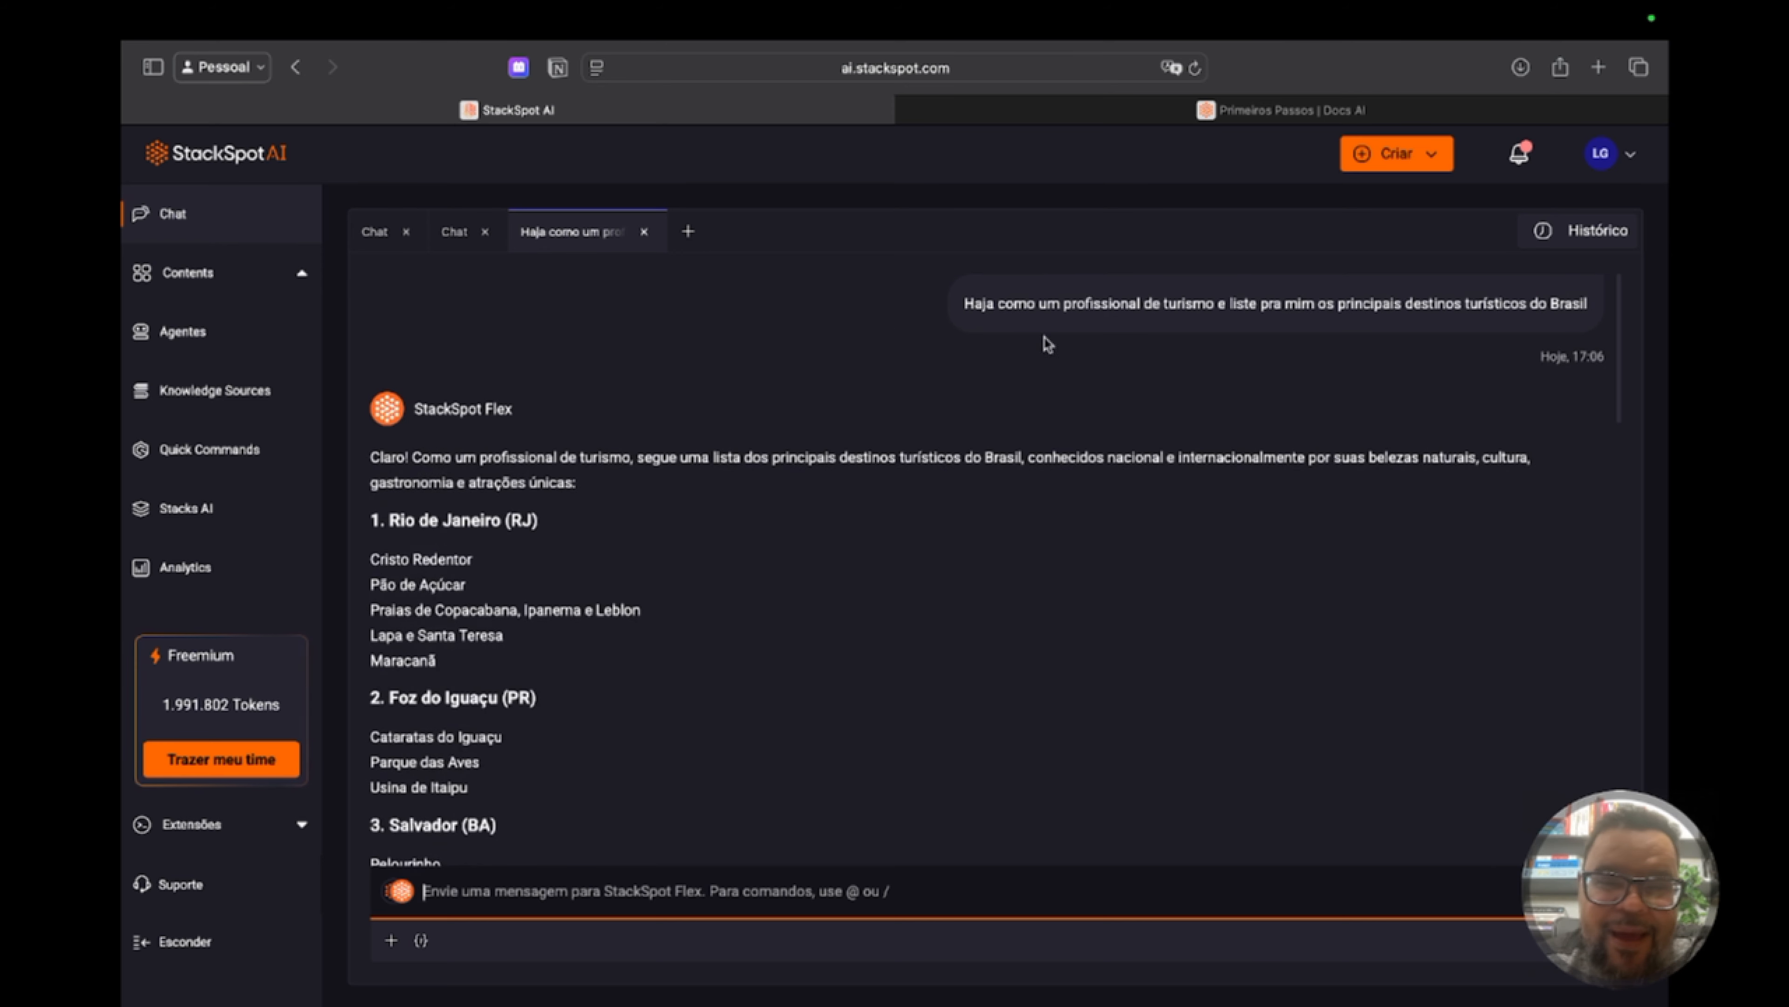
{"action": "left_click_drag", "start_coordinate": [967, 303], "coordinate": [1598, 323]}
{"action": "left_click", "coordinate": [814, 371]}
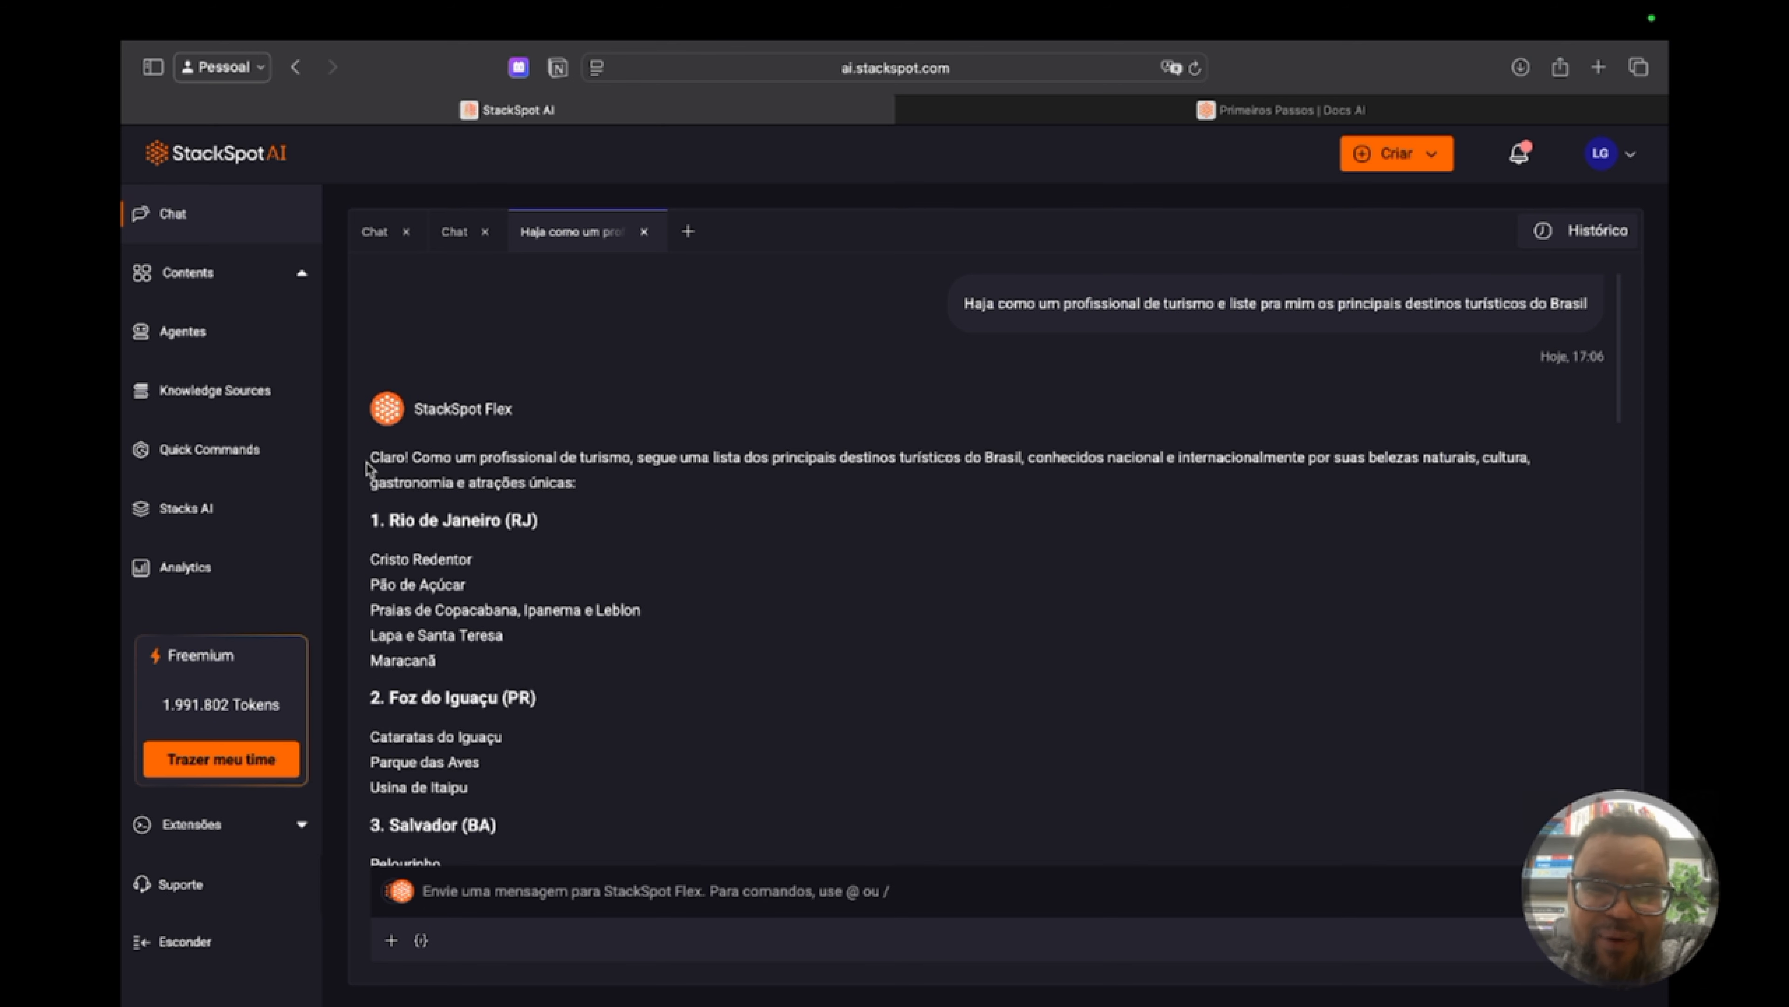
{"action": "left_click_drag", "start_coordinate": [371, 460], "coordinate": [662, 496]}
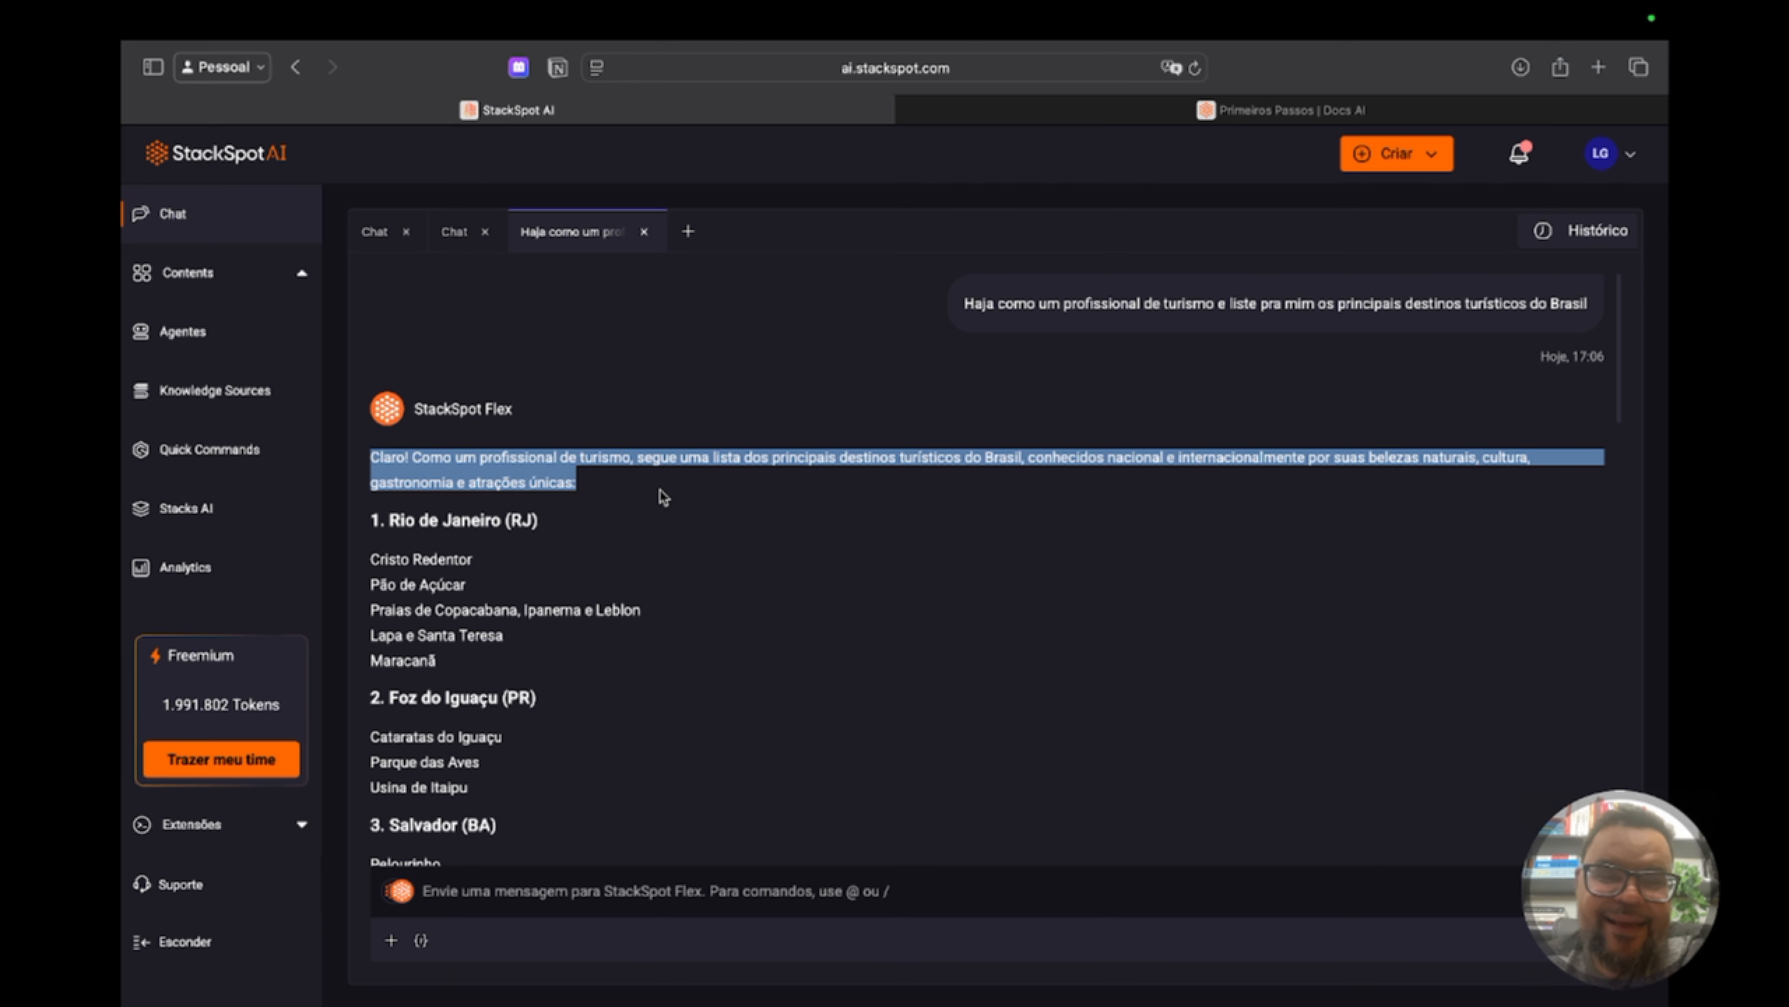
{"action": "scroll", "coordinate": [525, 676], "scroll_direction": "down", "scroll_amount": 6}
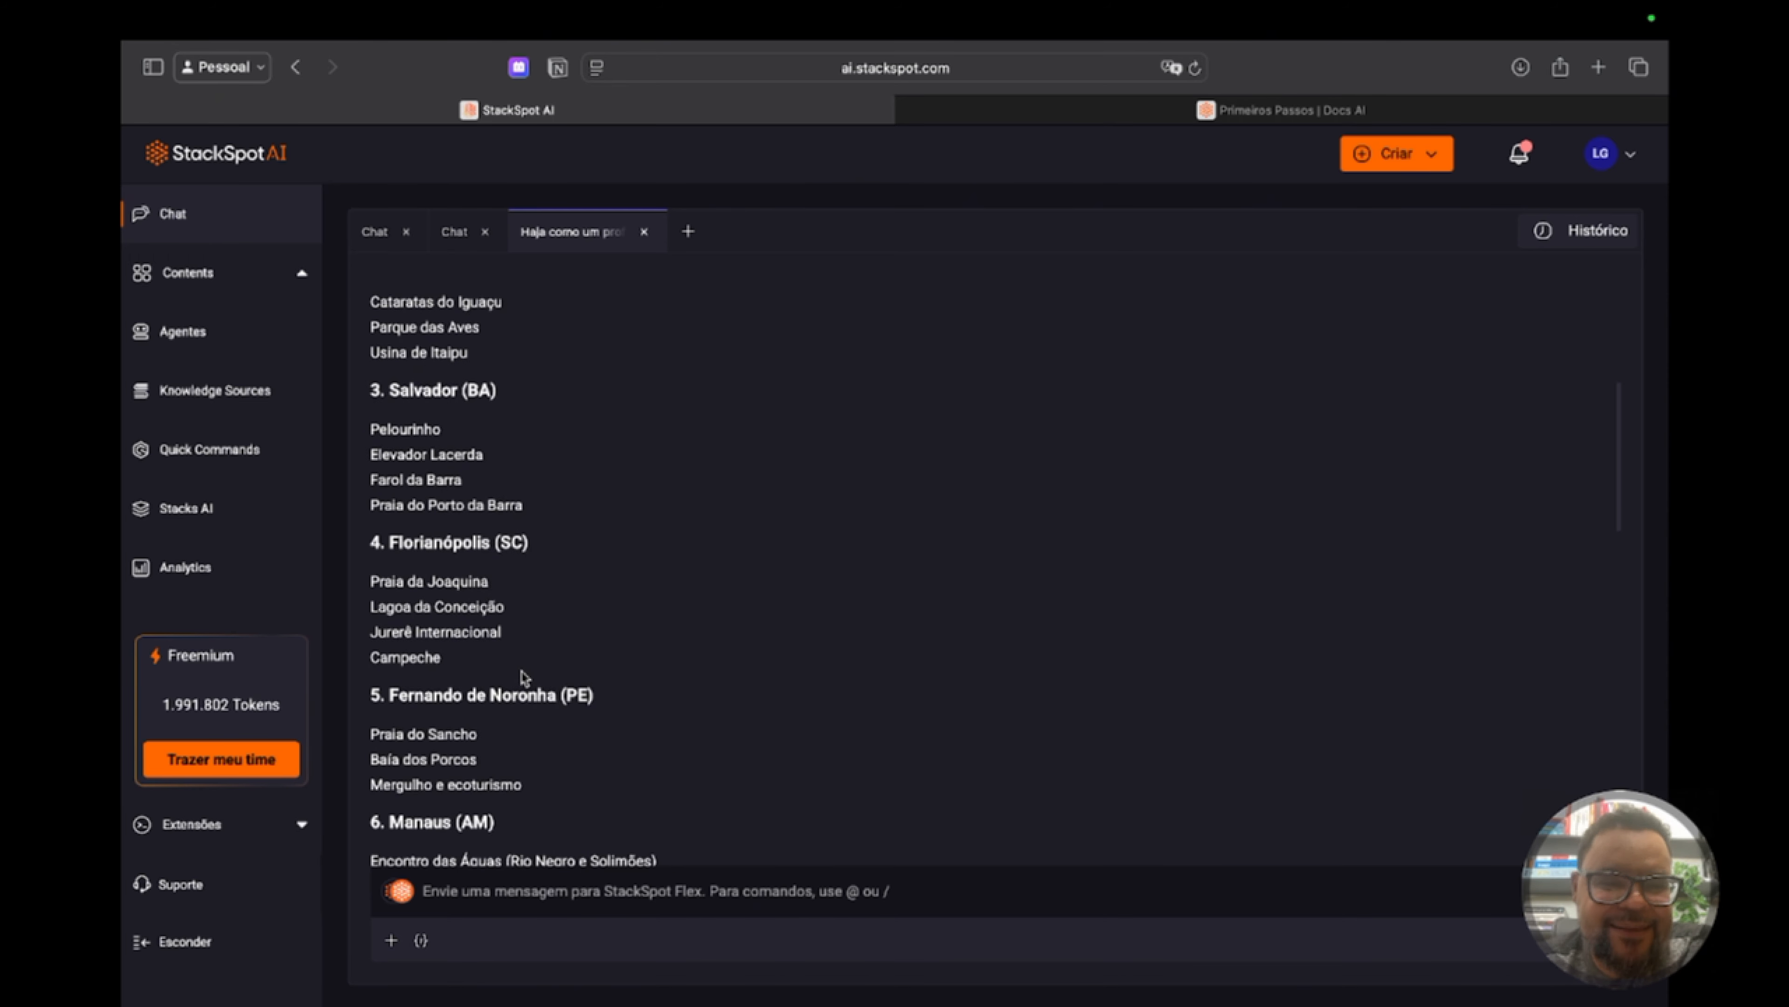
{"action": "scroll", "coordinate": [524, 675], "scroll_direction": "down", "scroll_amount": 7}
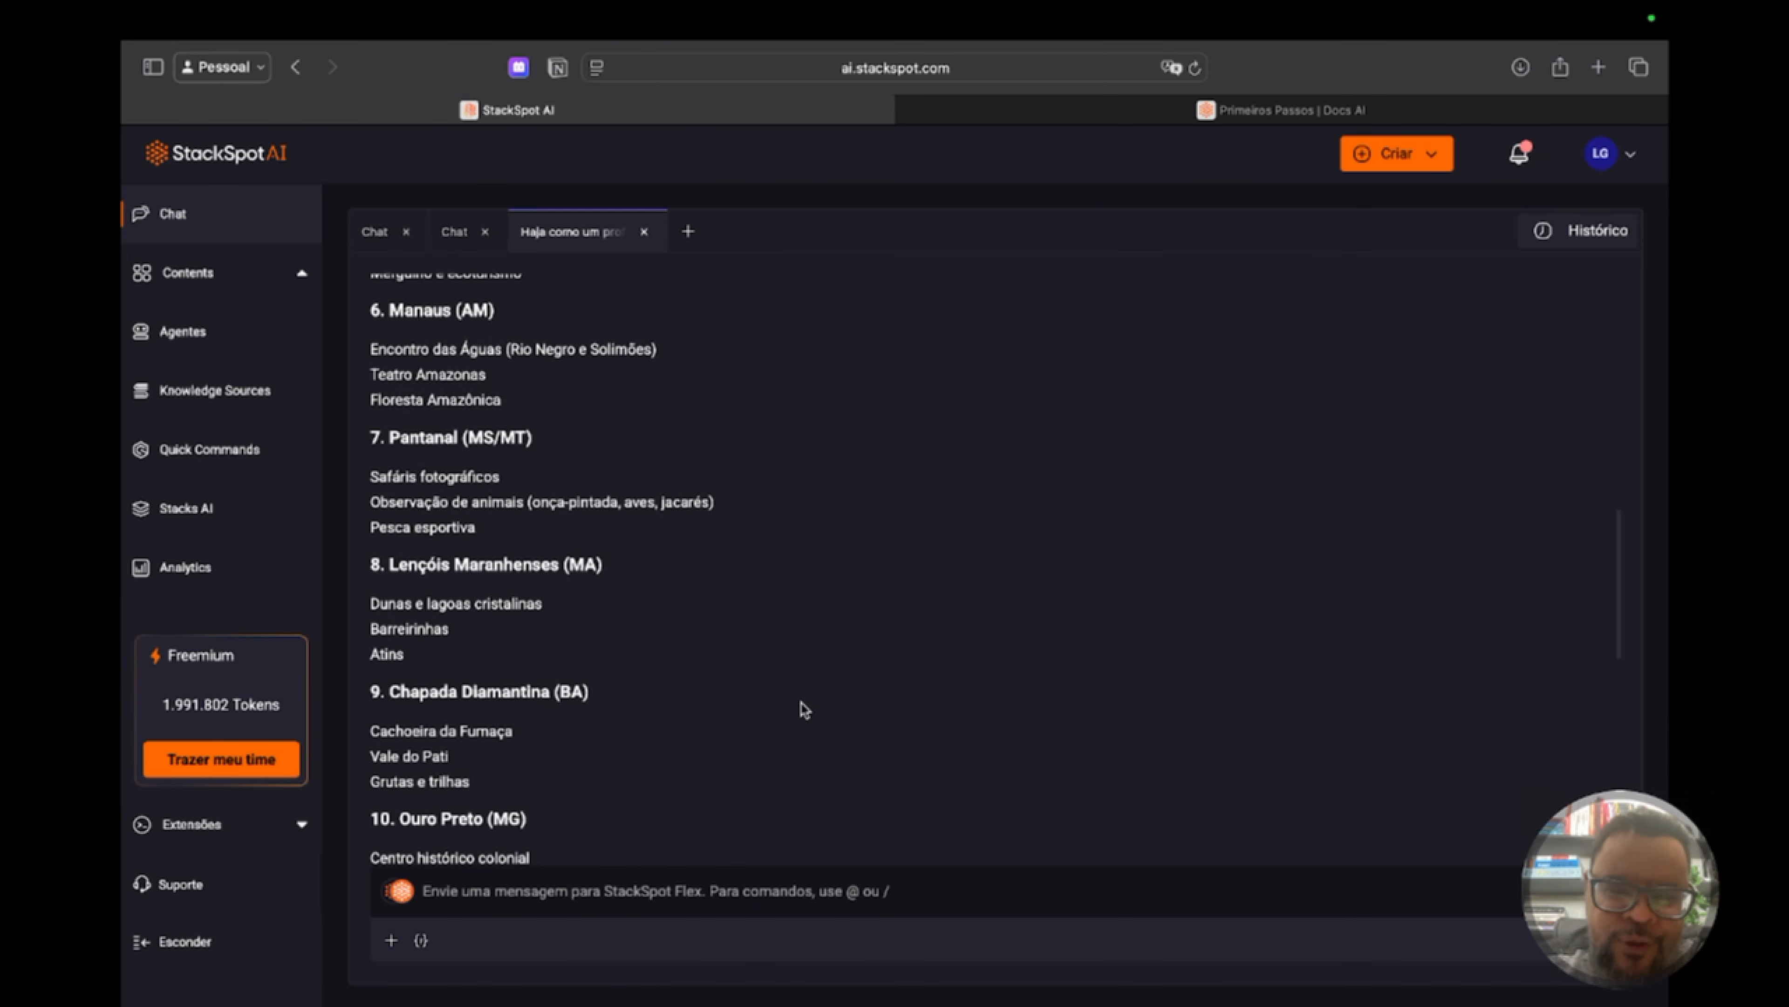
{"action": "scroll", "coordinate": [803, 709], "scroll_direction": "down", "scroll_amount": 3}
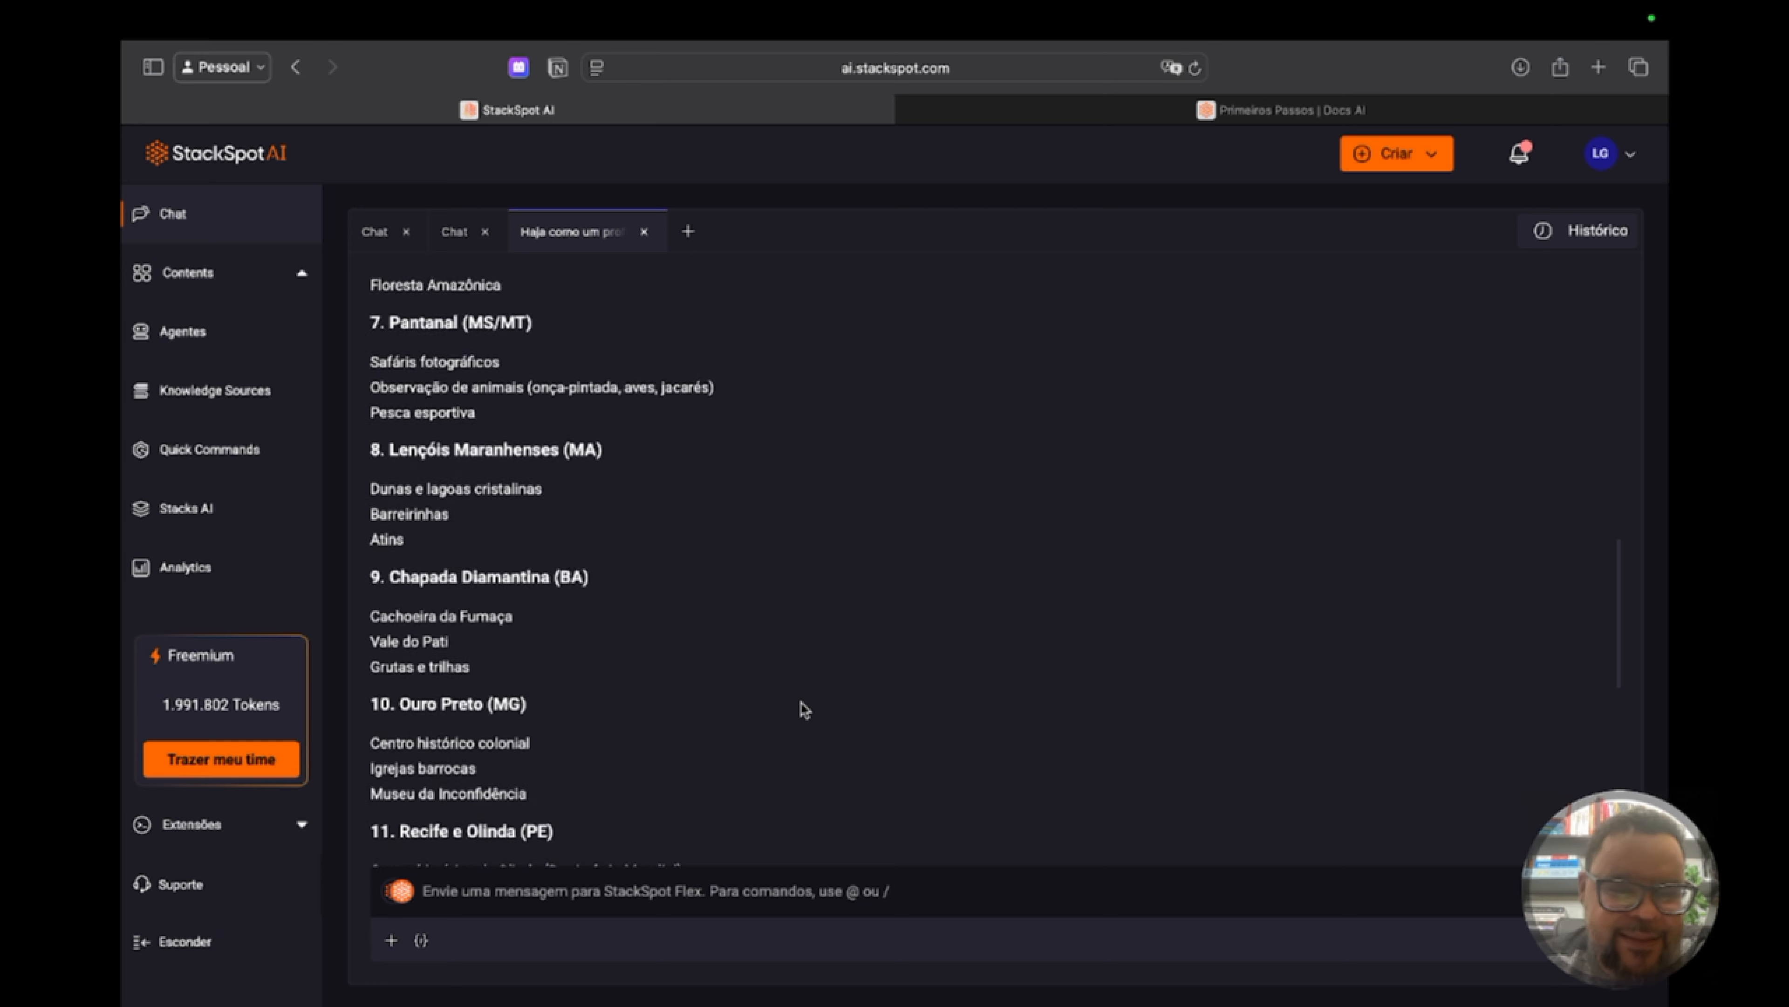
Open the Agentes page, review the reply in the floating chat and give it a positive rating
{"action": "left_click", "coordinate": [204, 339]}
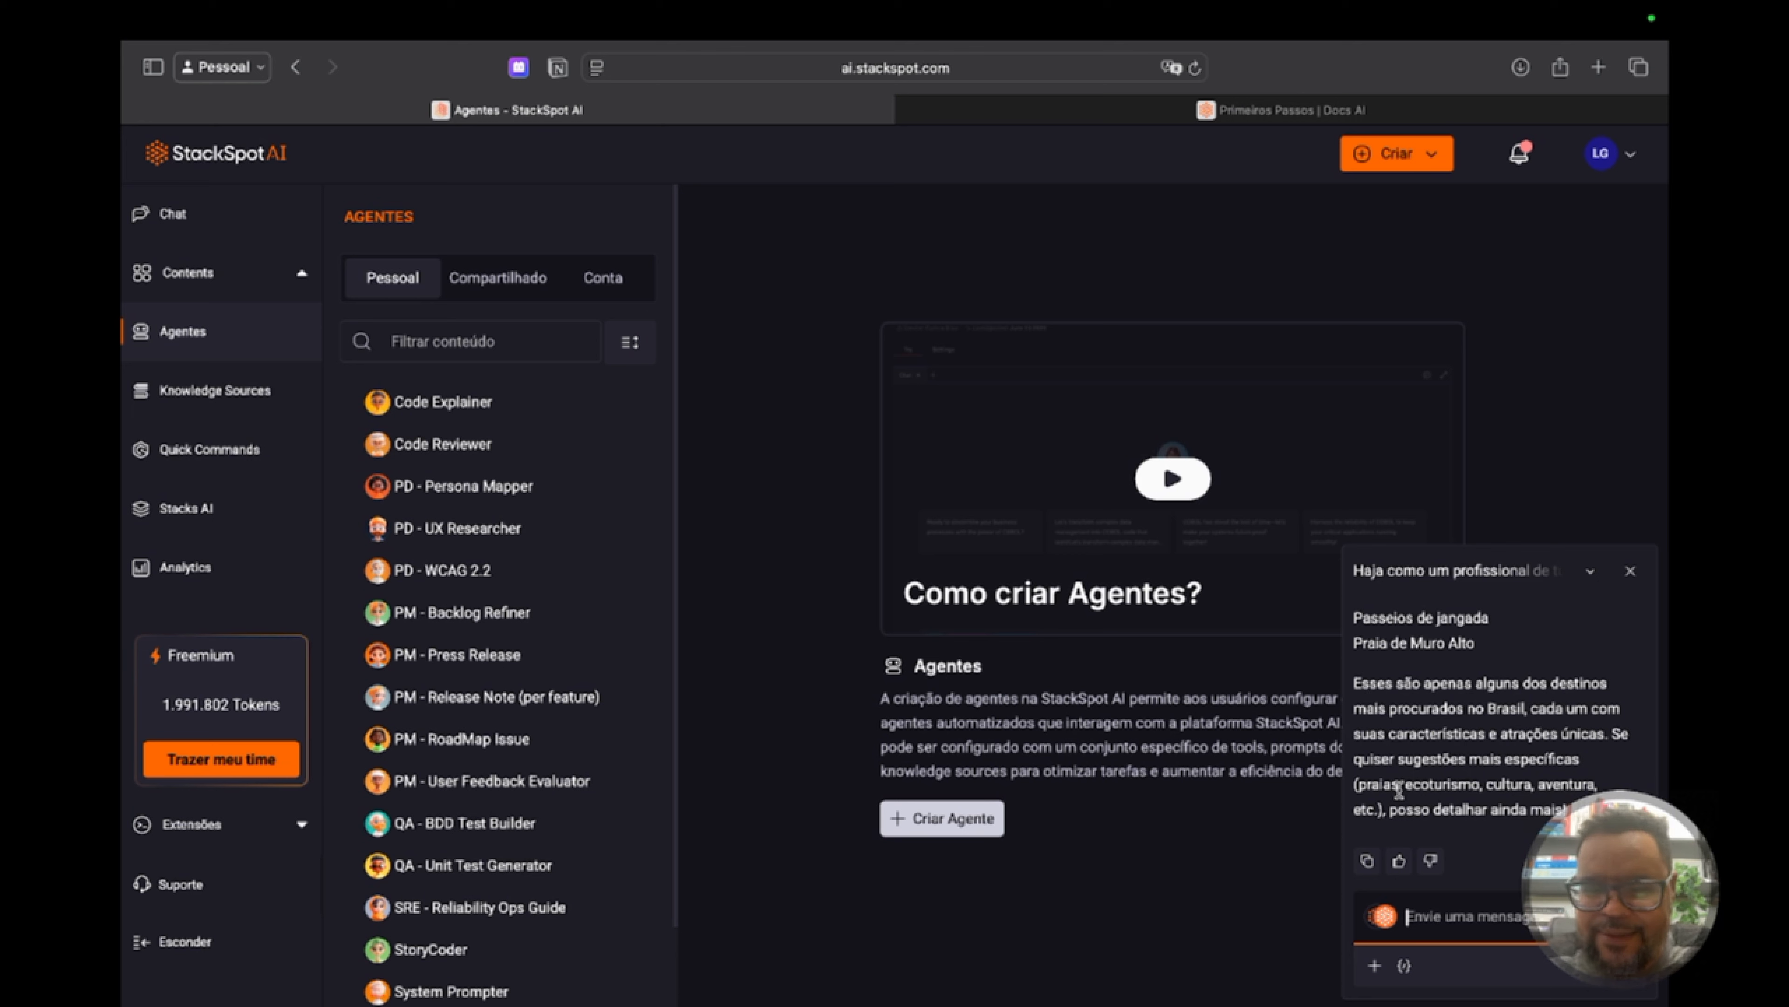
{"action": "scroll", "coordinate": [1461, 807], "scroll_direction": "up", "scroll_amount": 3}
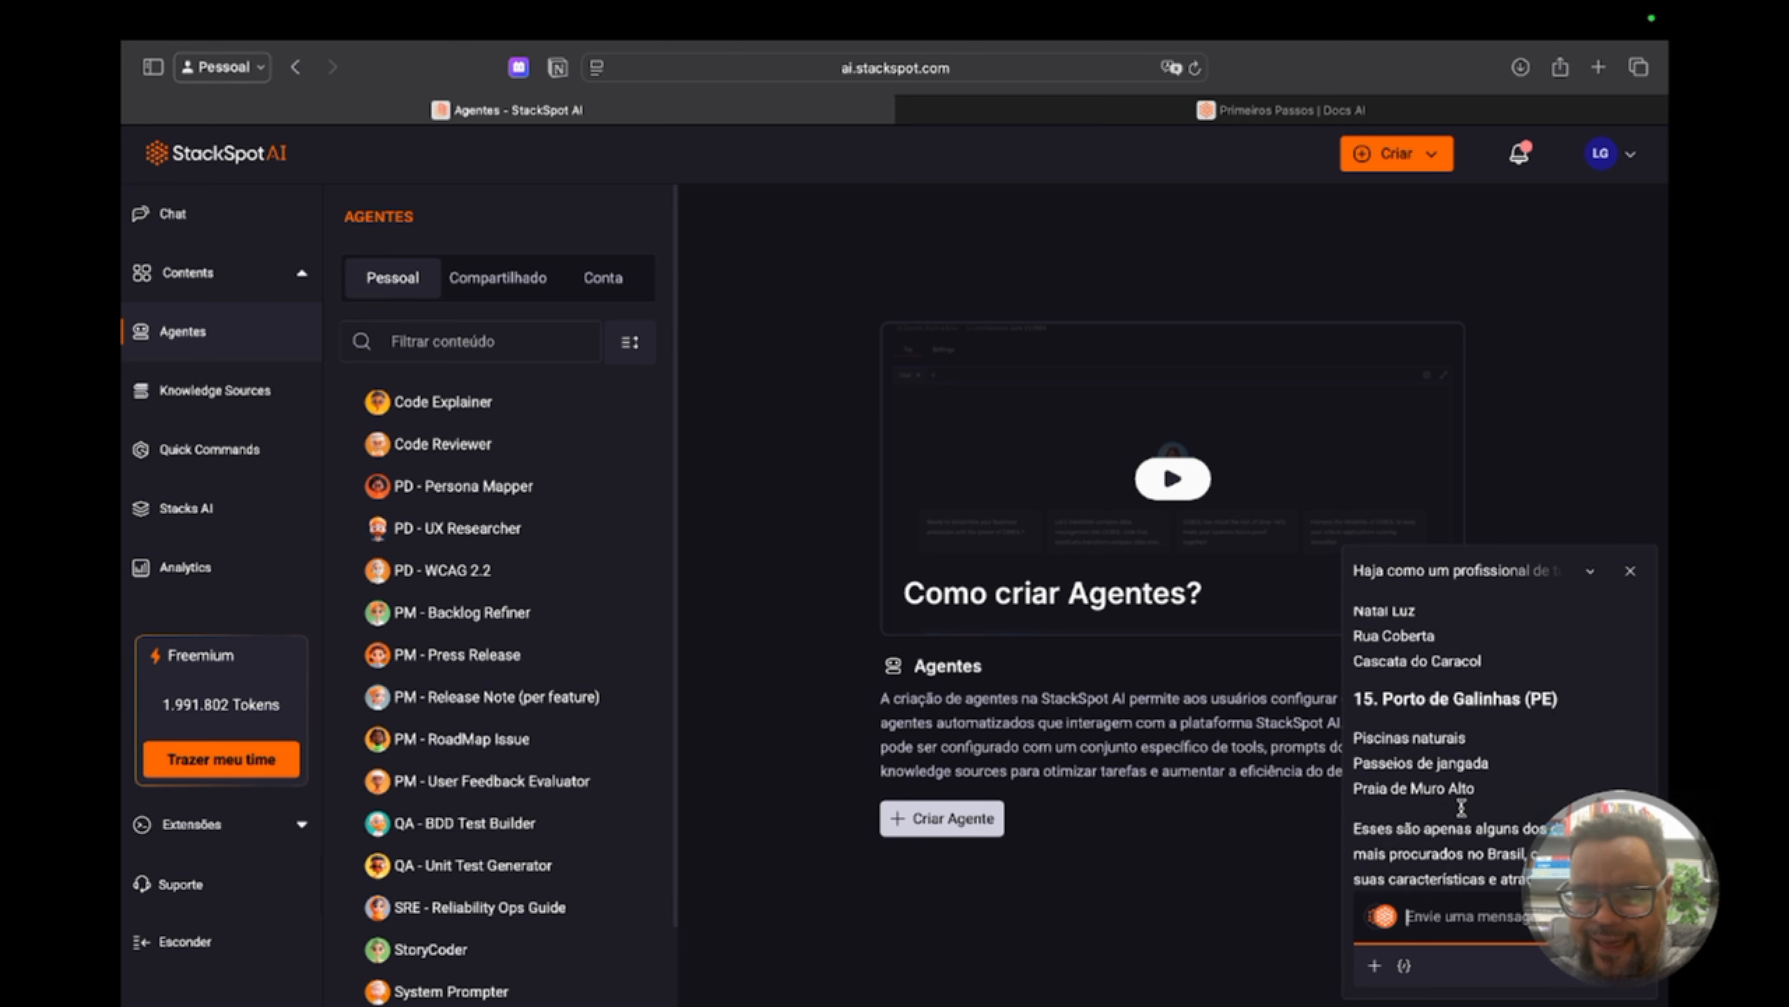
{"action": "scroll", "coordinate": [1462, 807], "scroll_direction": "up", "scroll_amount": 10}
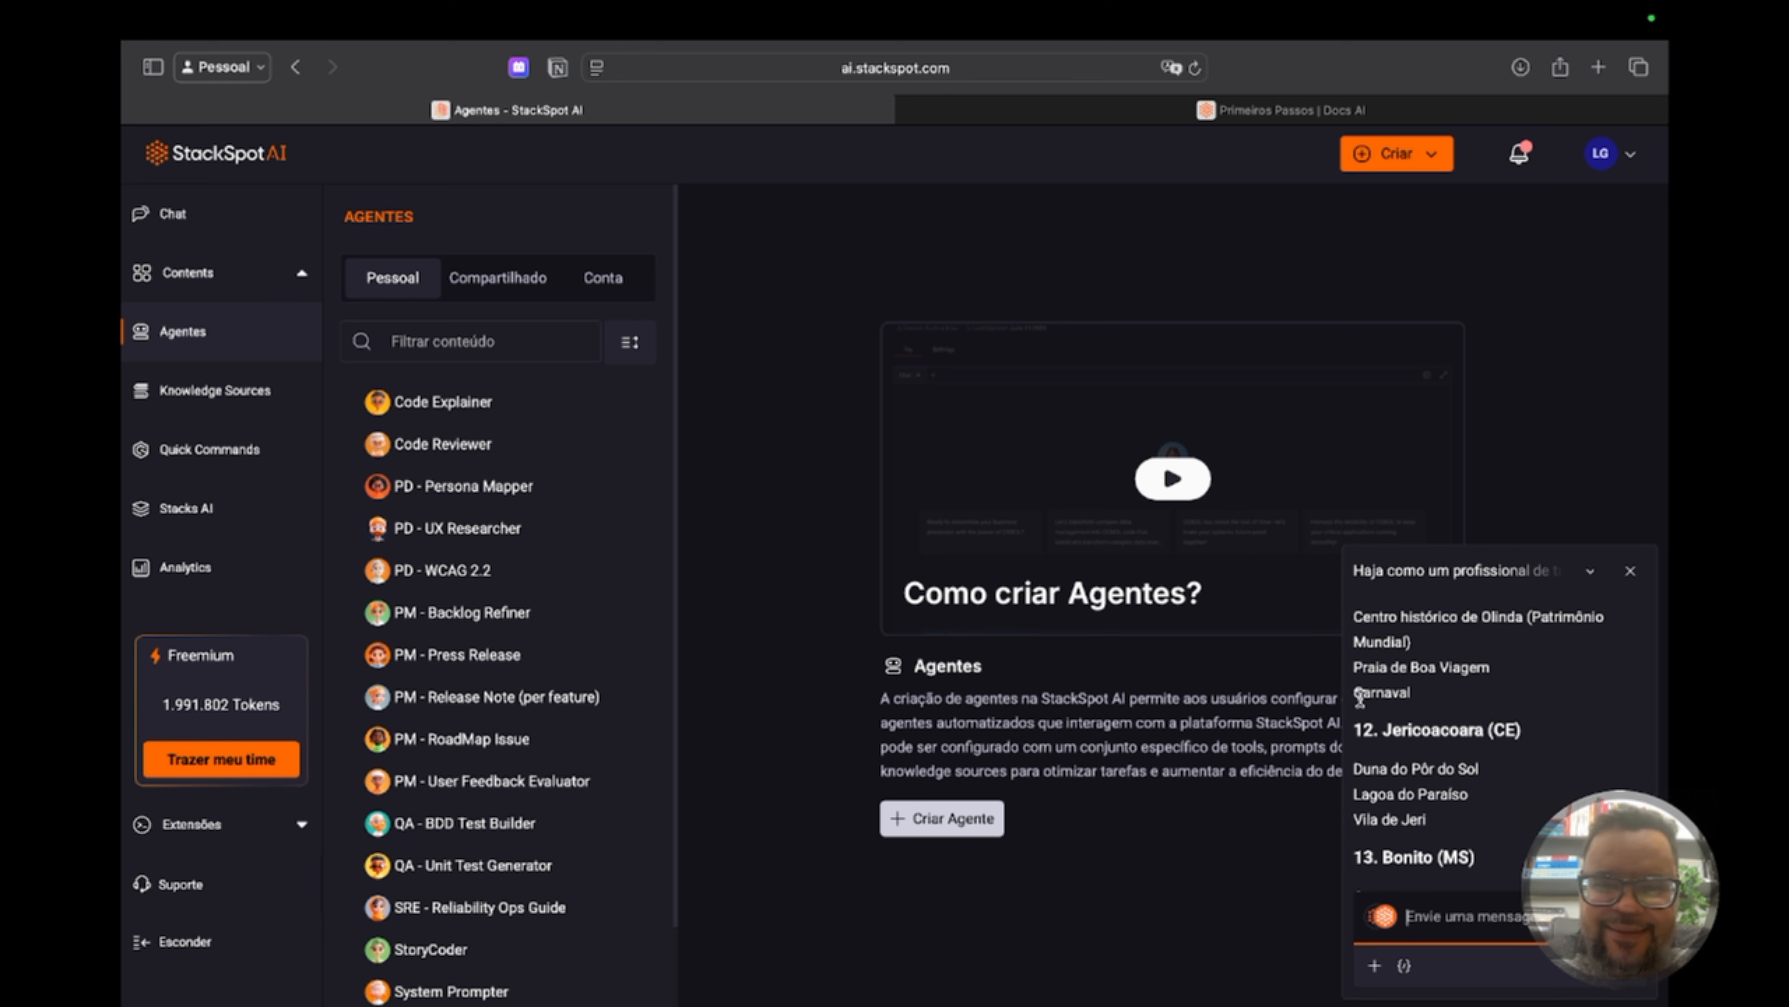
{"action": "scroll", "coordinate": [1458, 795], "scroll_direction": "down", "scroll_amount": 10}
{"action": "scroll", "coordinate": [1458, 795], "scroll_direction": "down", "scroll_amount": 3}
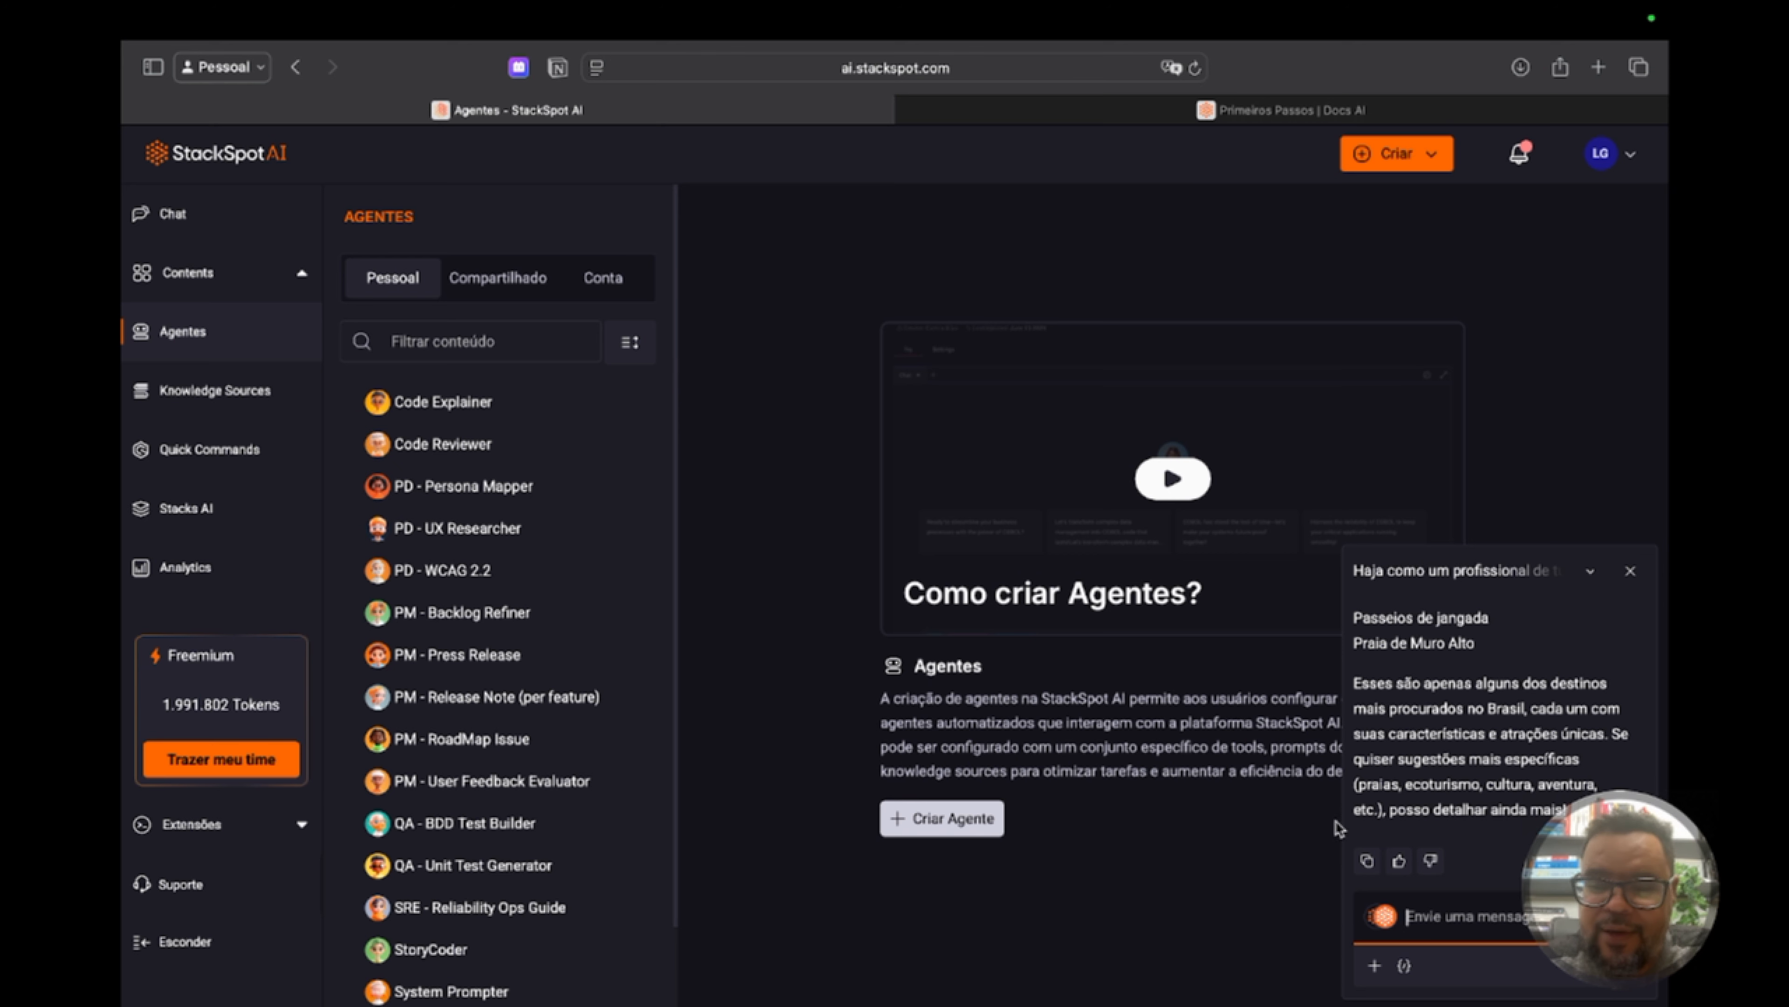
{"action": "left_click", "coordinate": [1396, 869]}
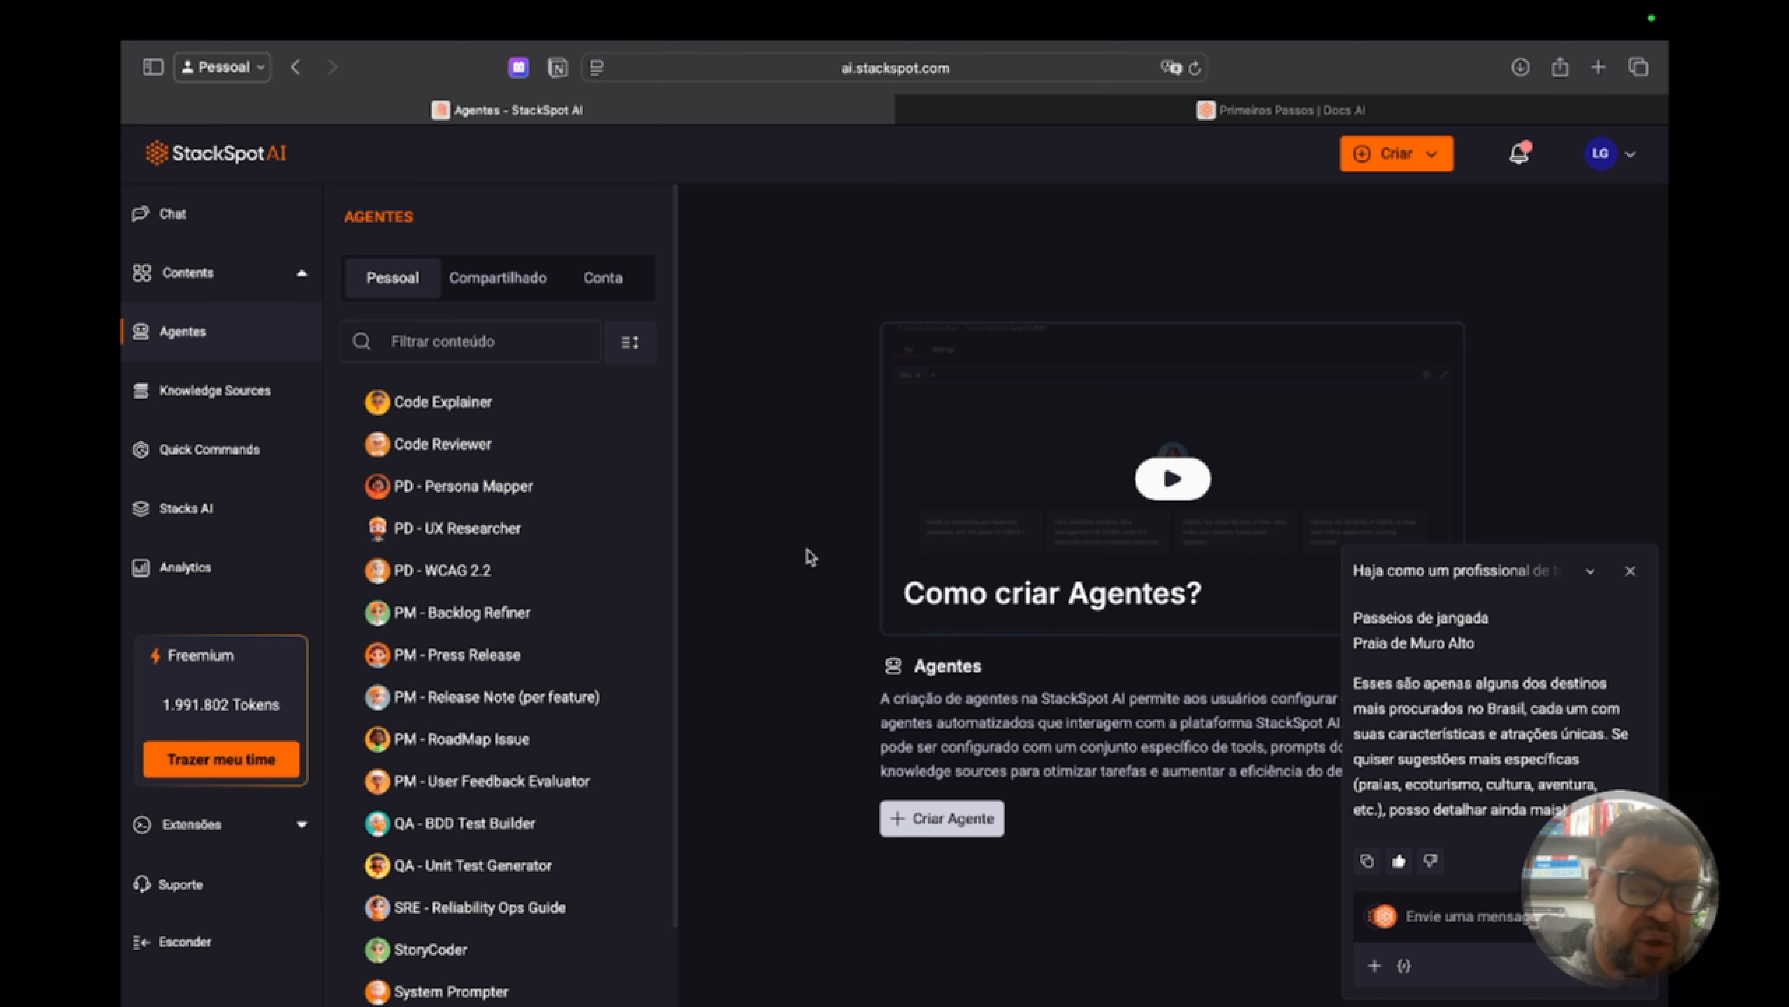
Start a custom (Personalizado) knowledge source from the Knowledge Sources page, dismissing the floating chat, and name it "Base de testes 3"
{"action": "left_click", "coordinate": [194, 407]}
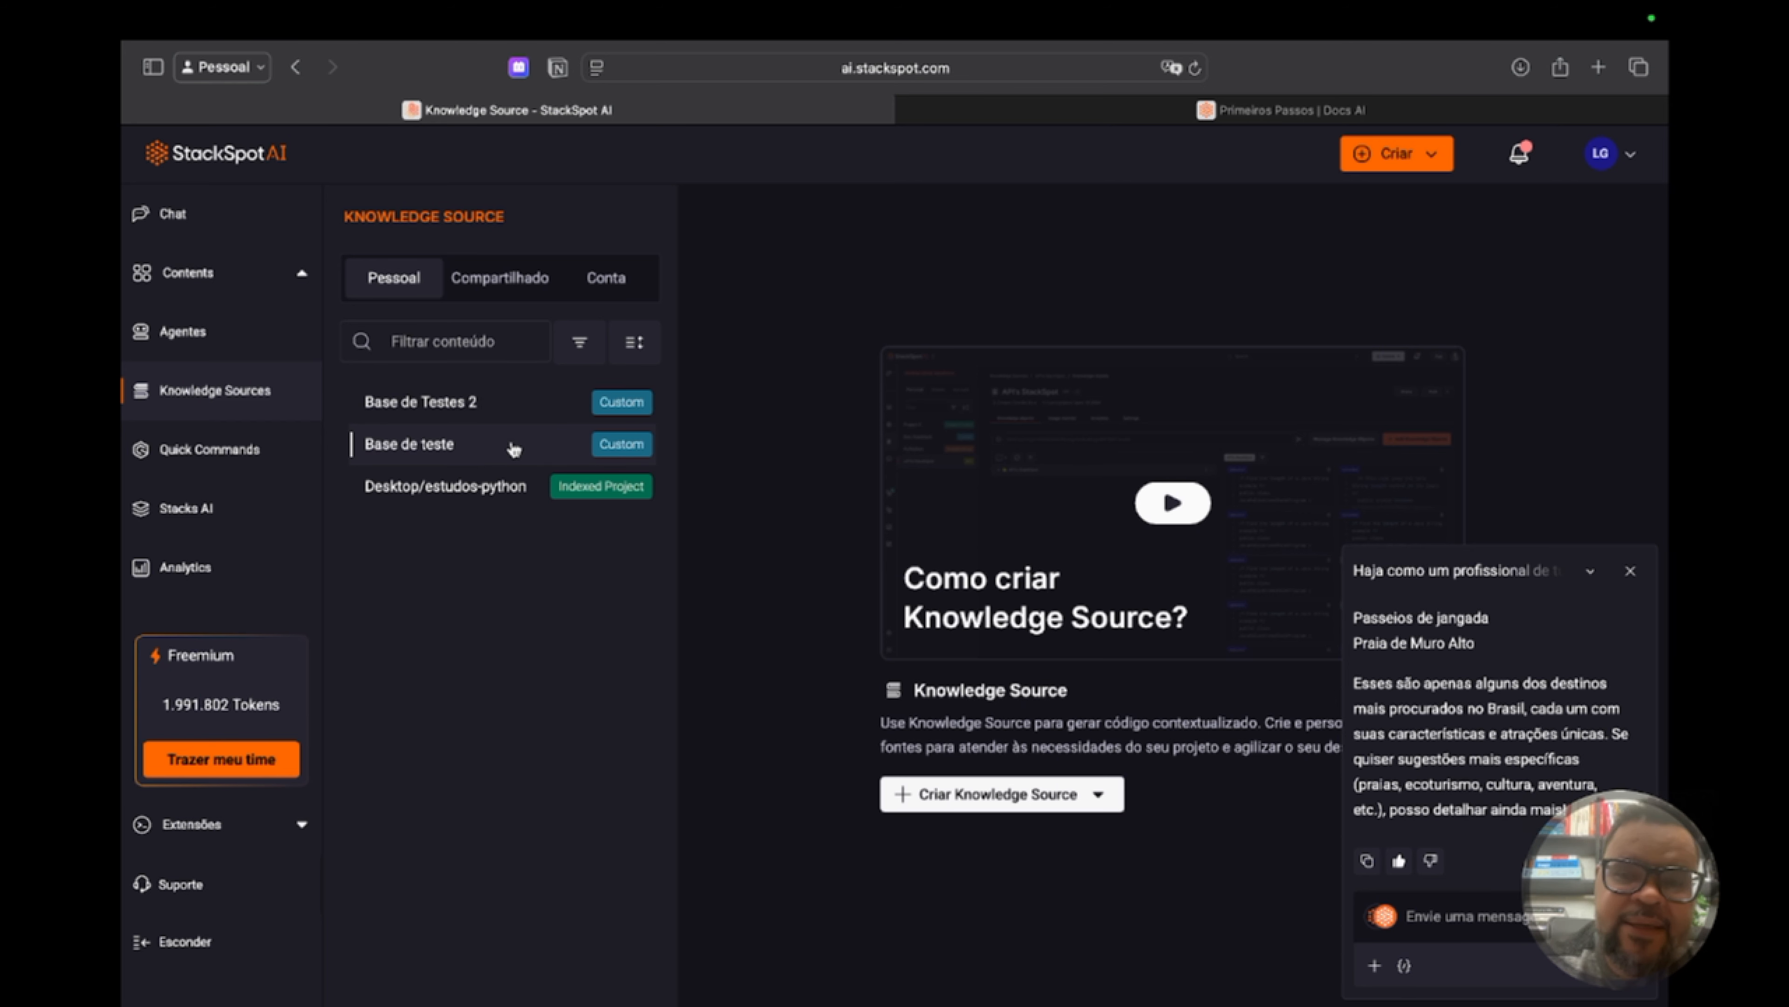
{"action": "left_click", "coordinate": [1630, 570]}
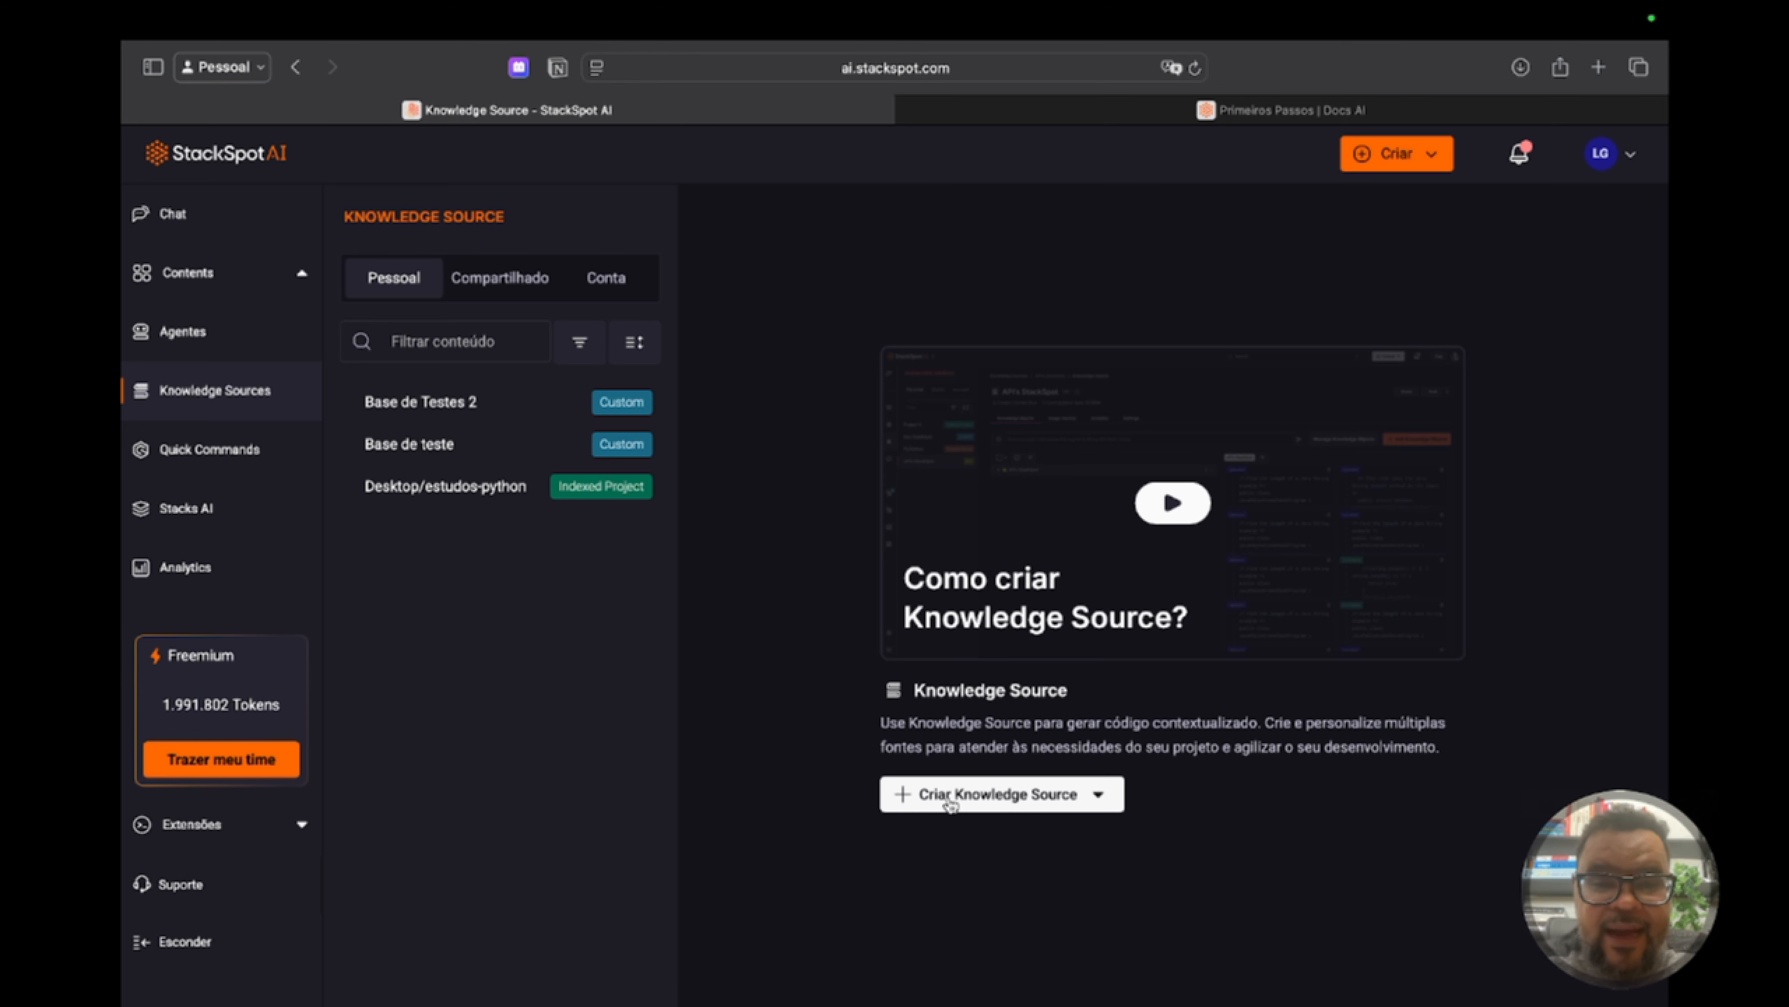
{"action": "left_click", "coordinate": [950, 796]}
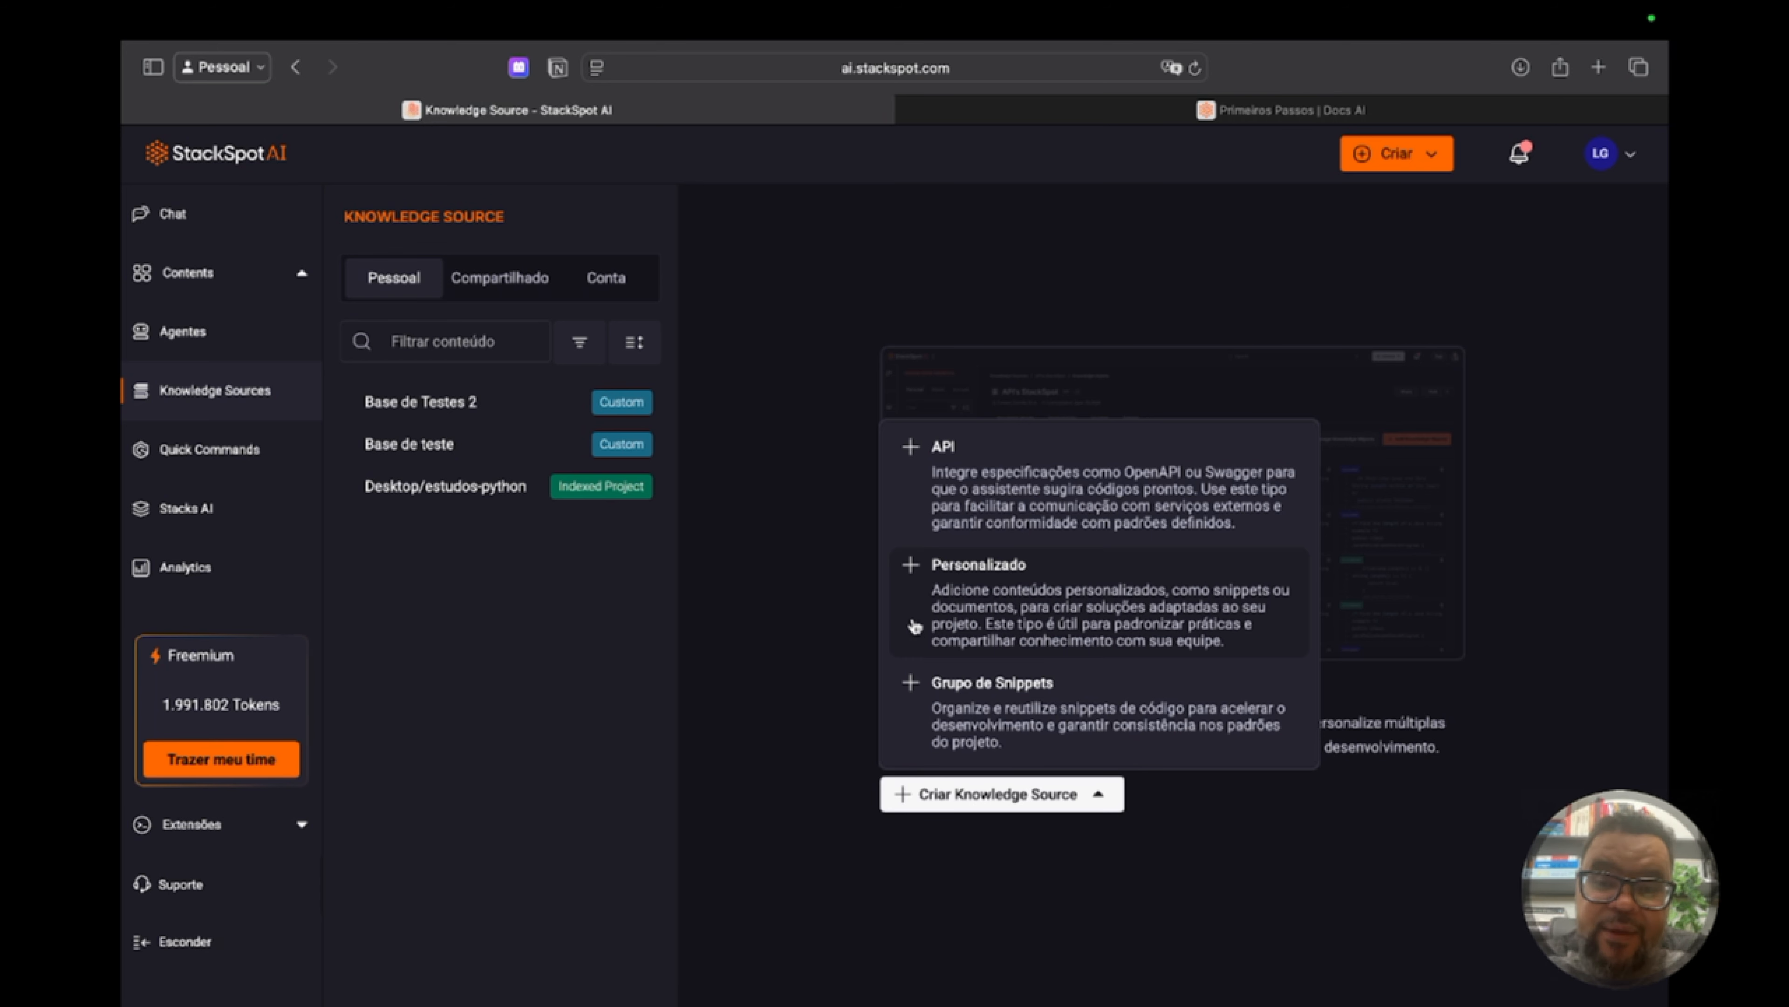
{"action": "left_click", "coordinate": [1034, 604]}
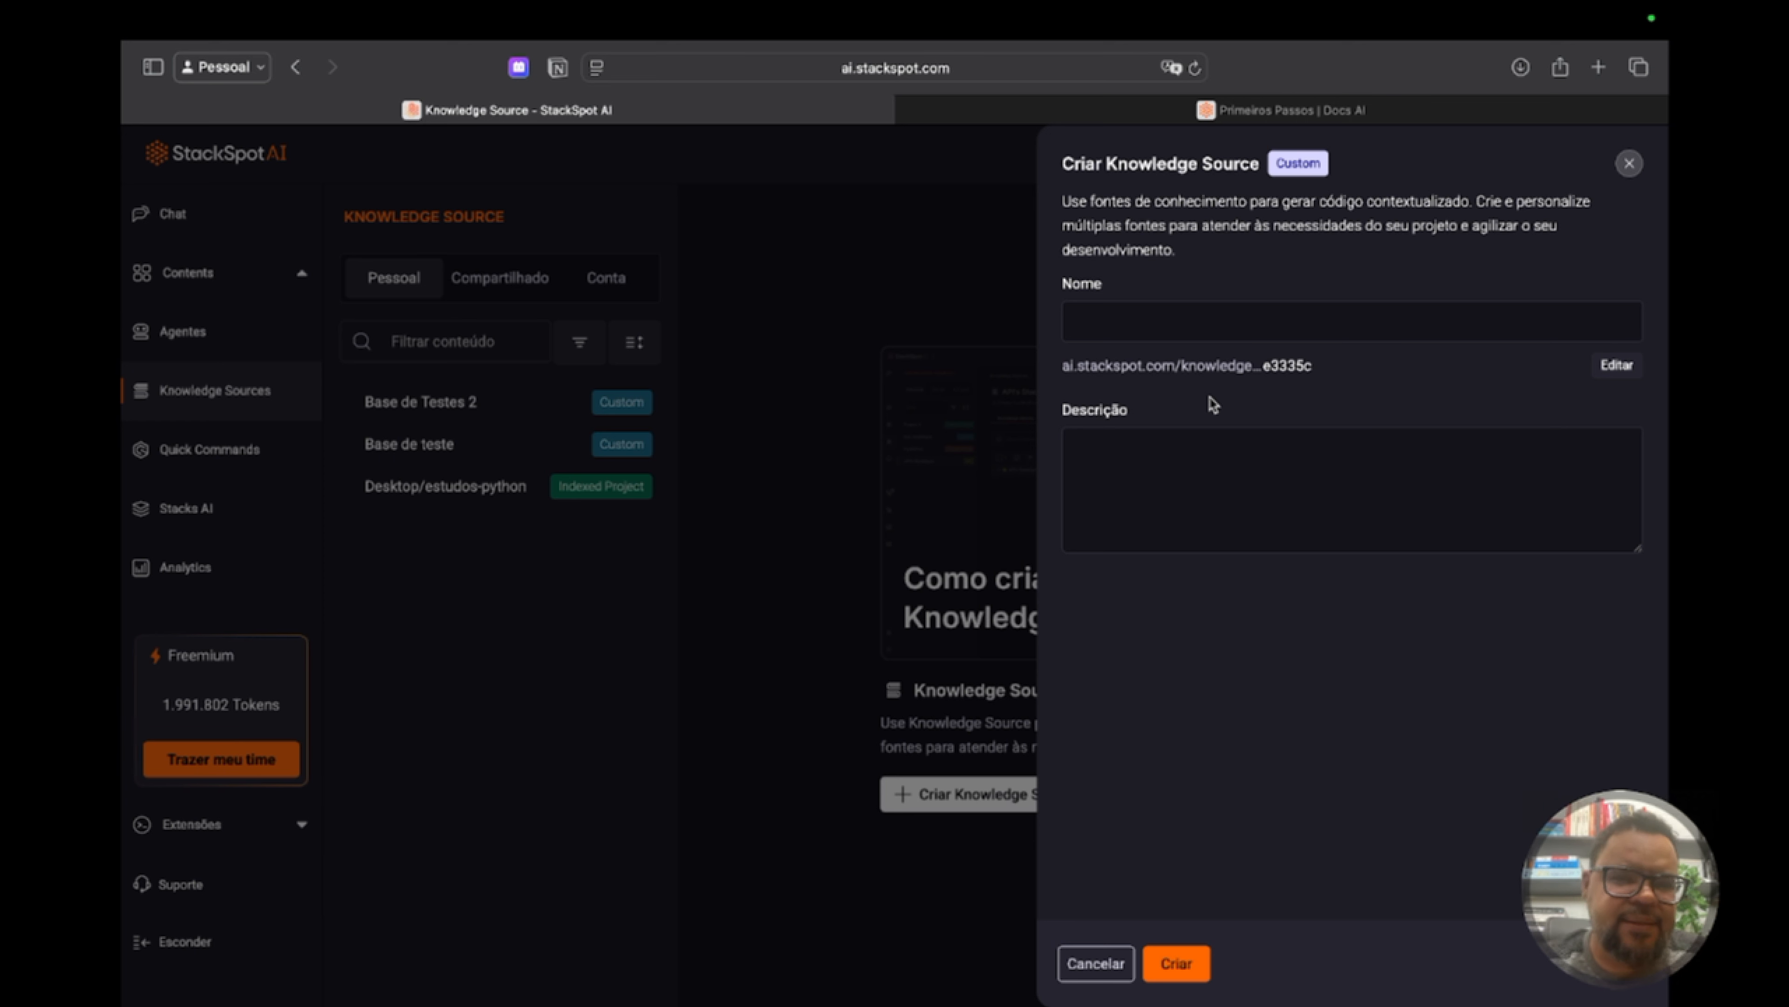
{"action": "left_click", "coordinate": [1322, 332]}
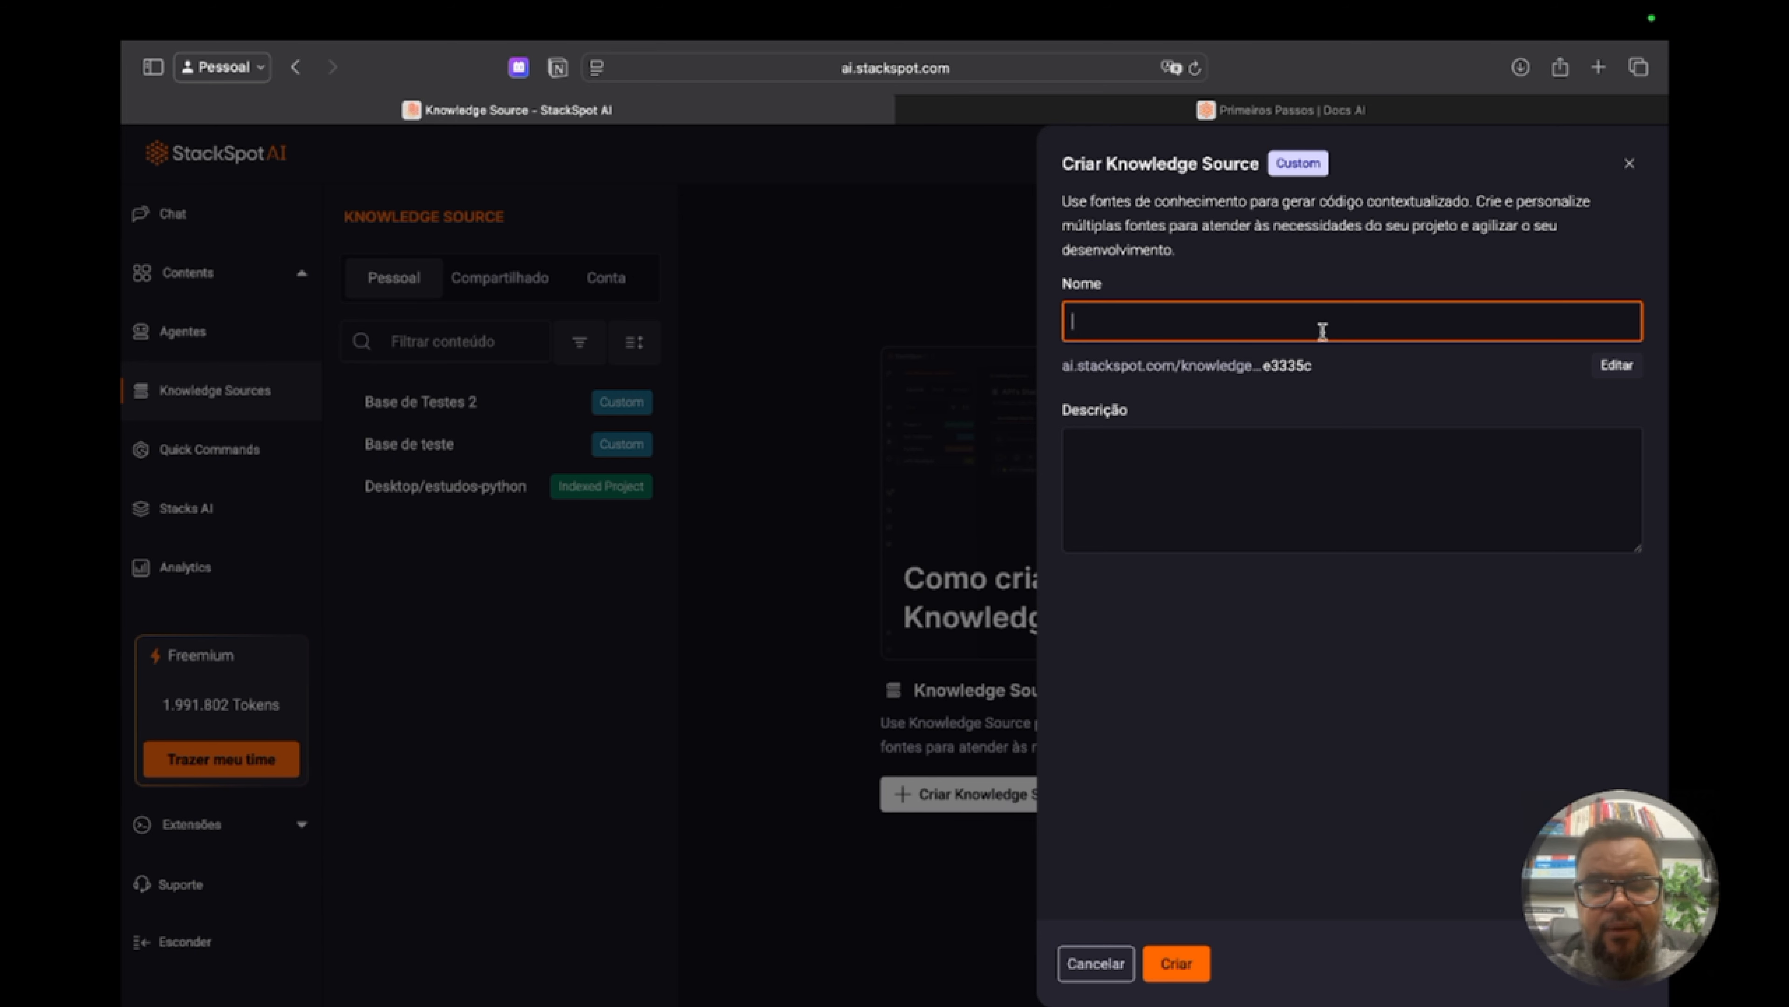
{"action": "type", "text": "Base "}
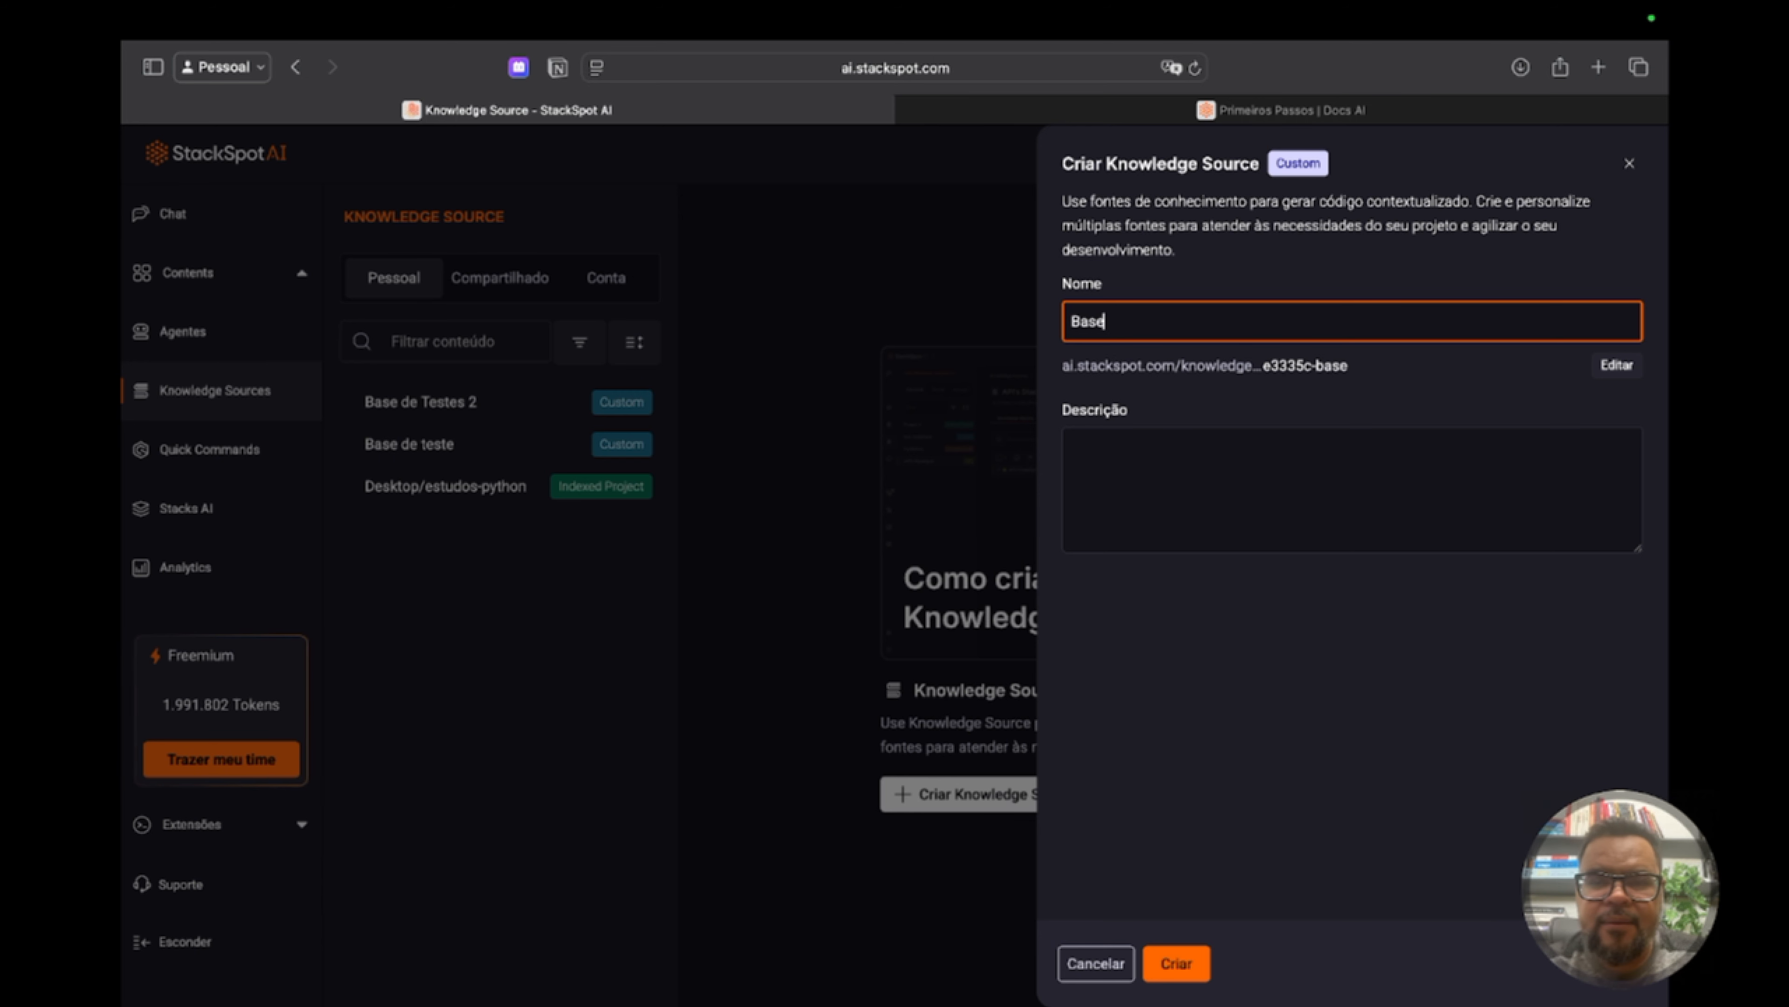
{"action": "type", "text": "de testes 3"}
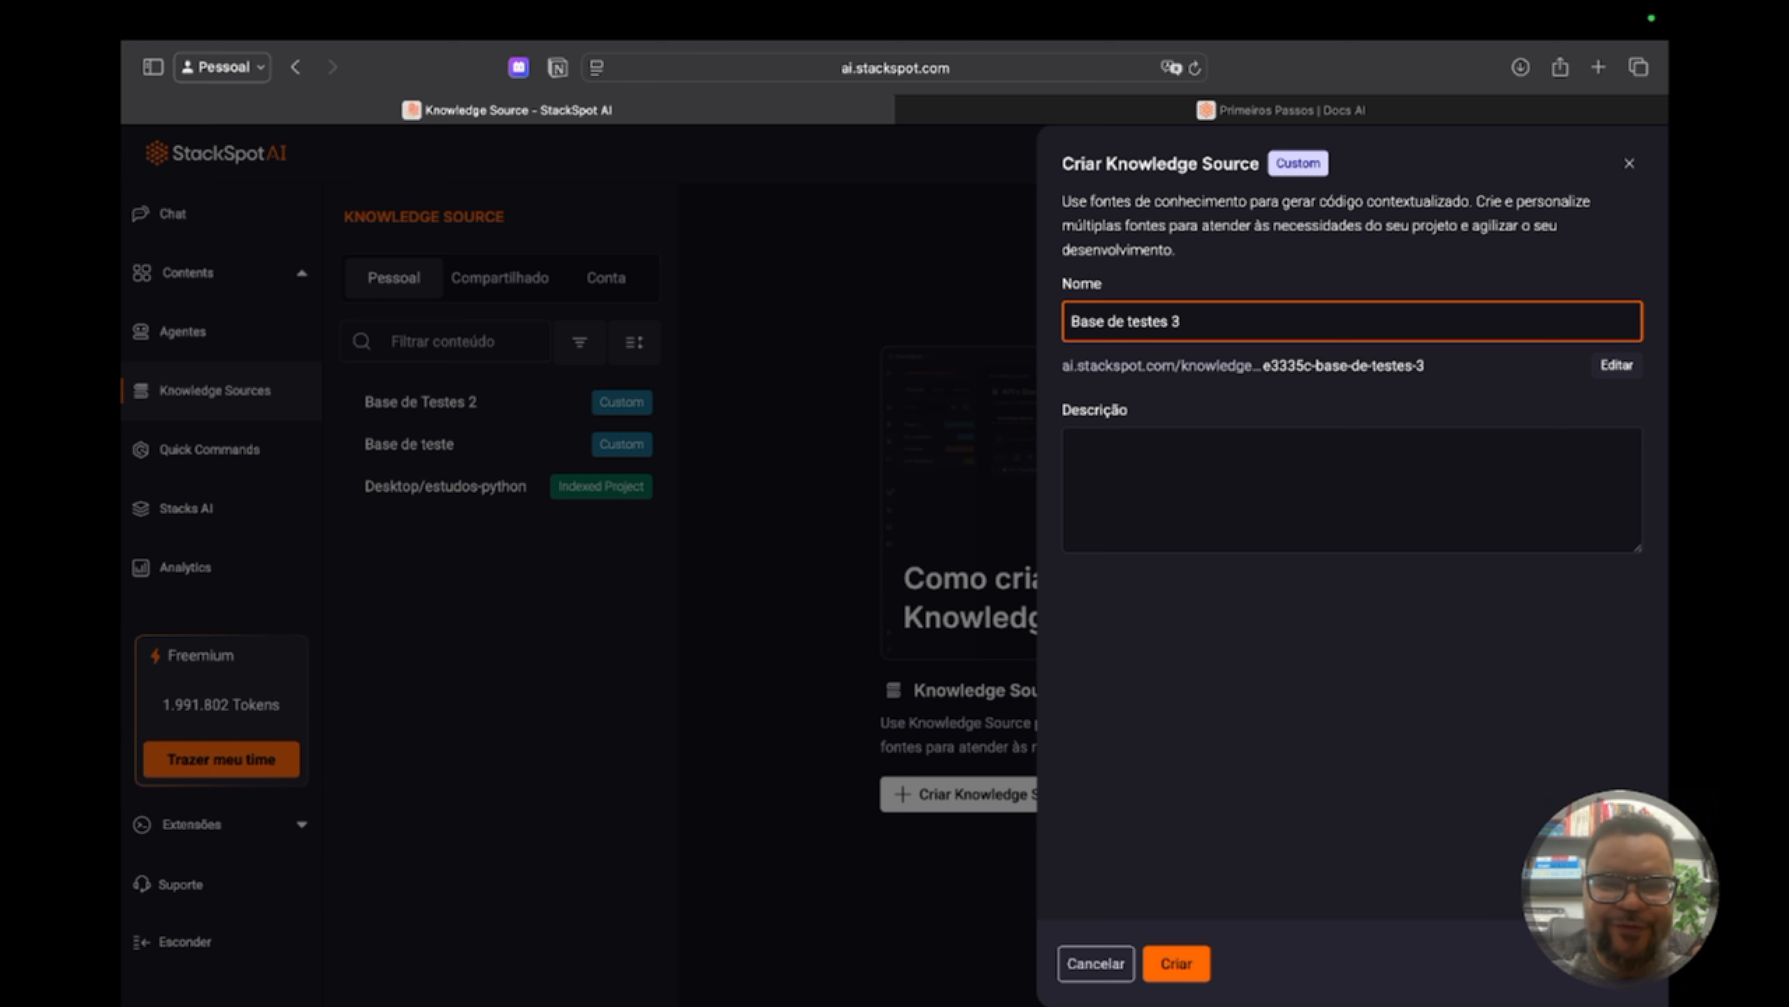
Give the knowledge source the description "Base de testes" and create it
{"action": "left_click", "coordinate": [1245, 461]}
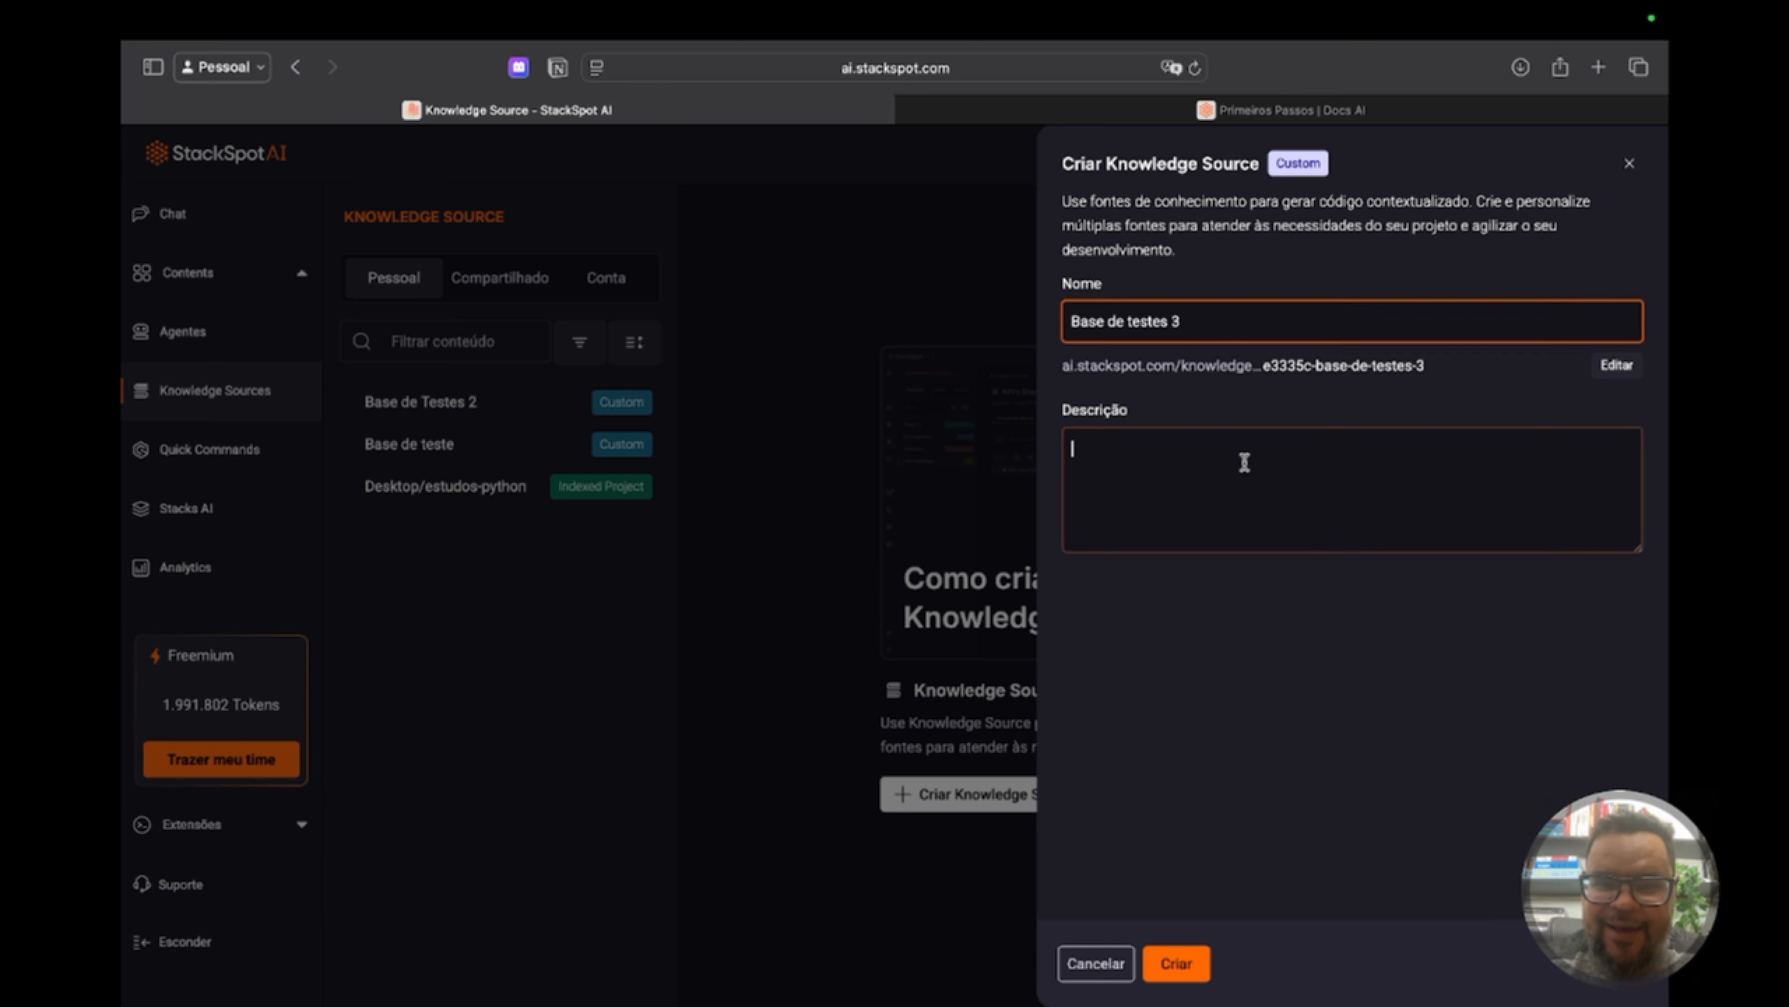
{"action": "type", "text": "Ba"}
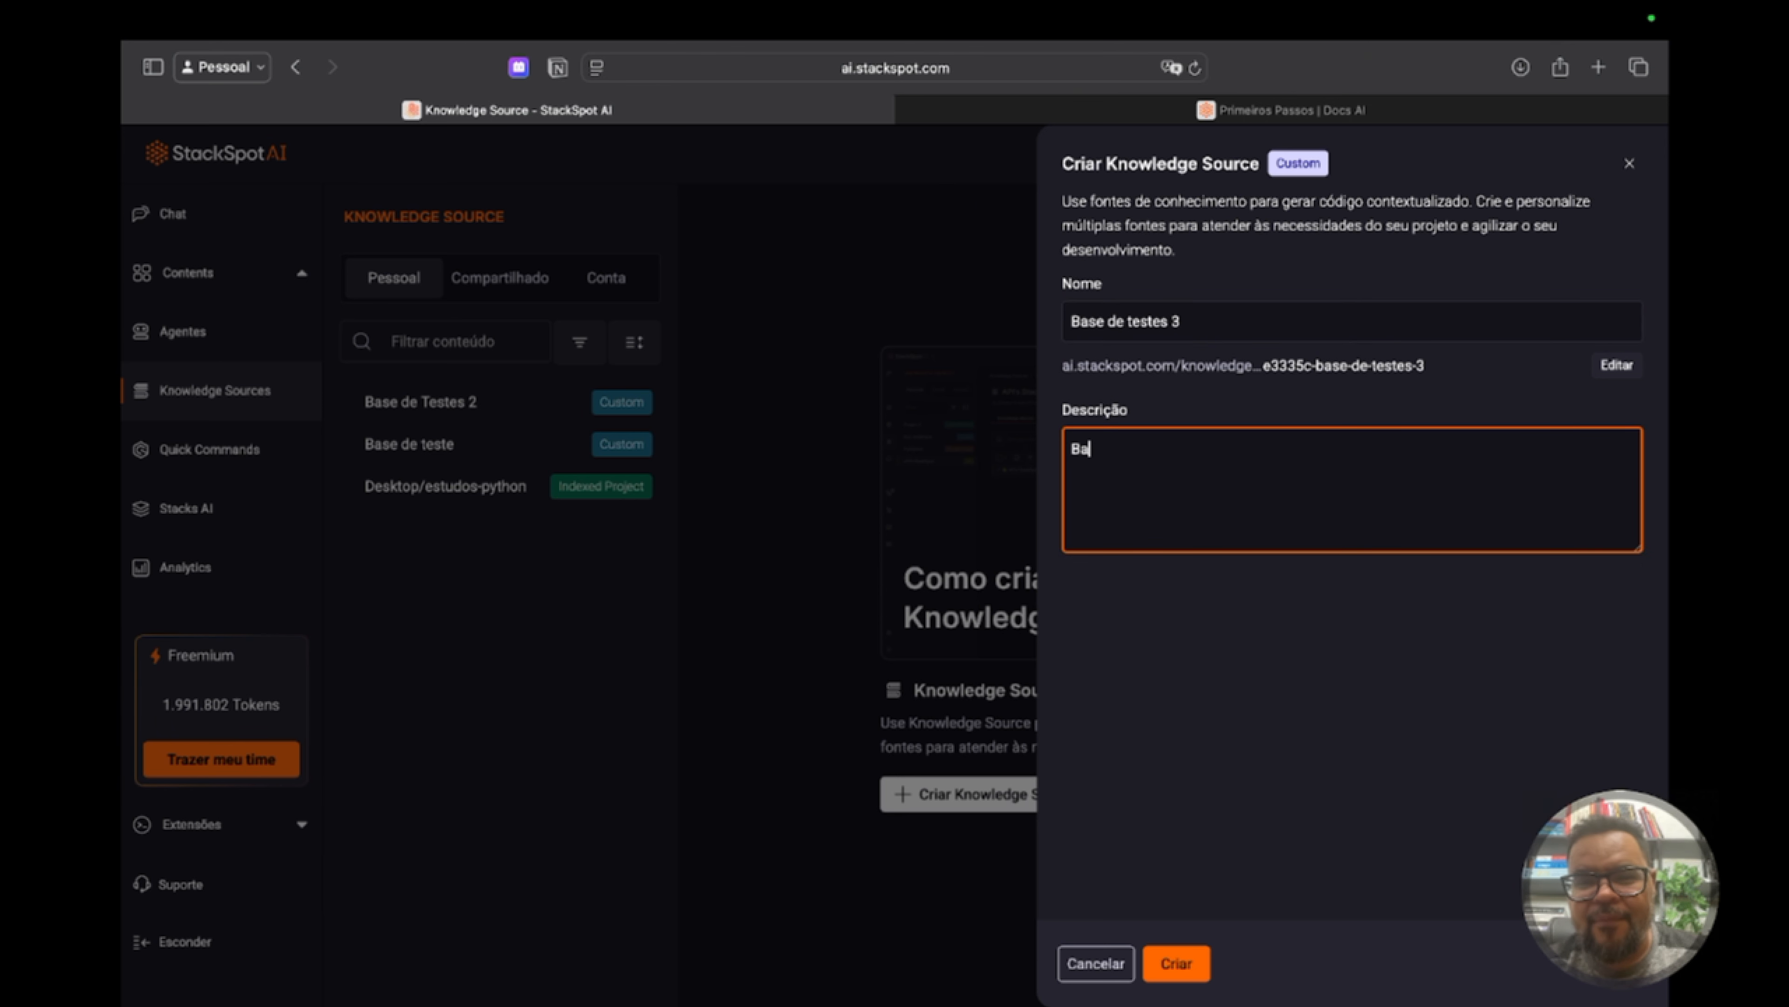
{"action": "type", "text": "se de testes"}
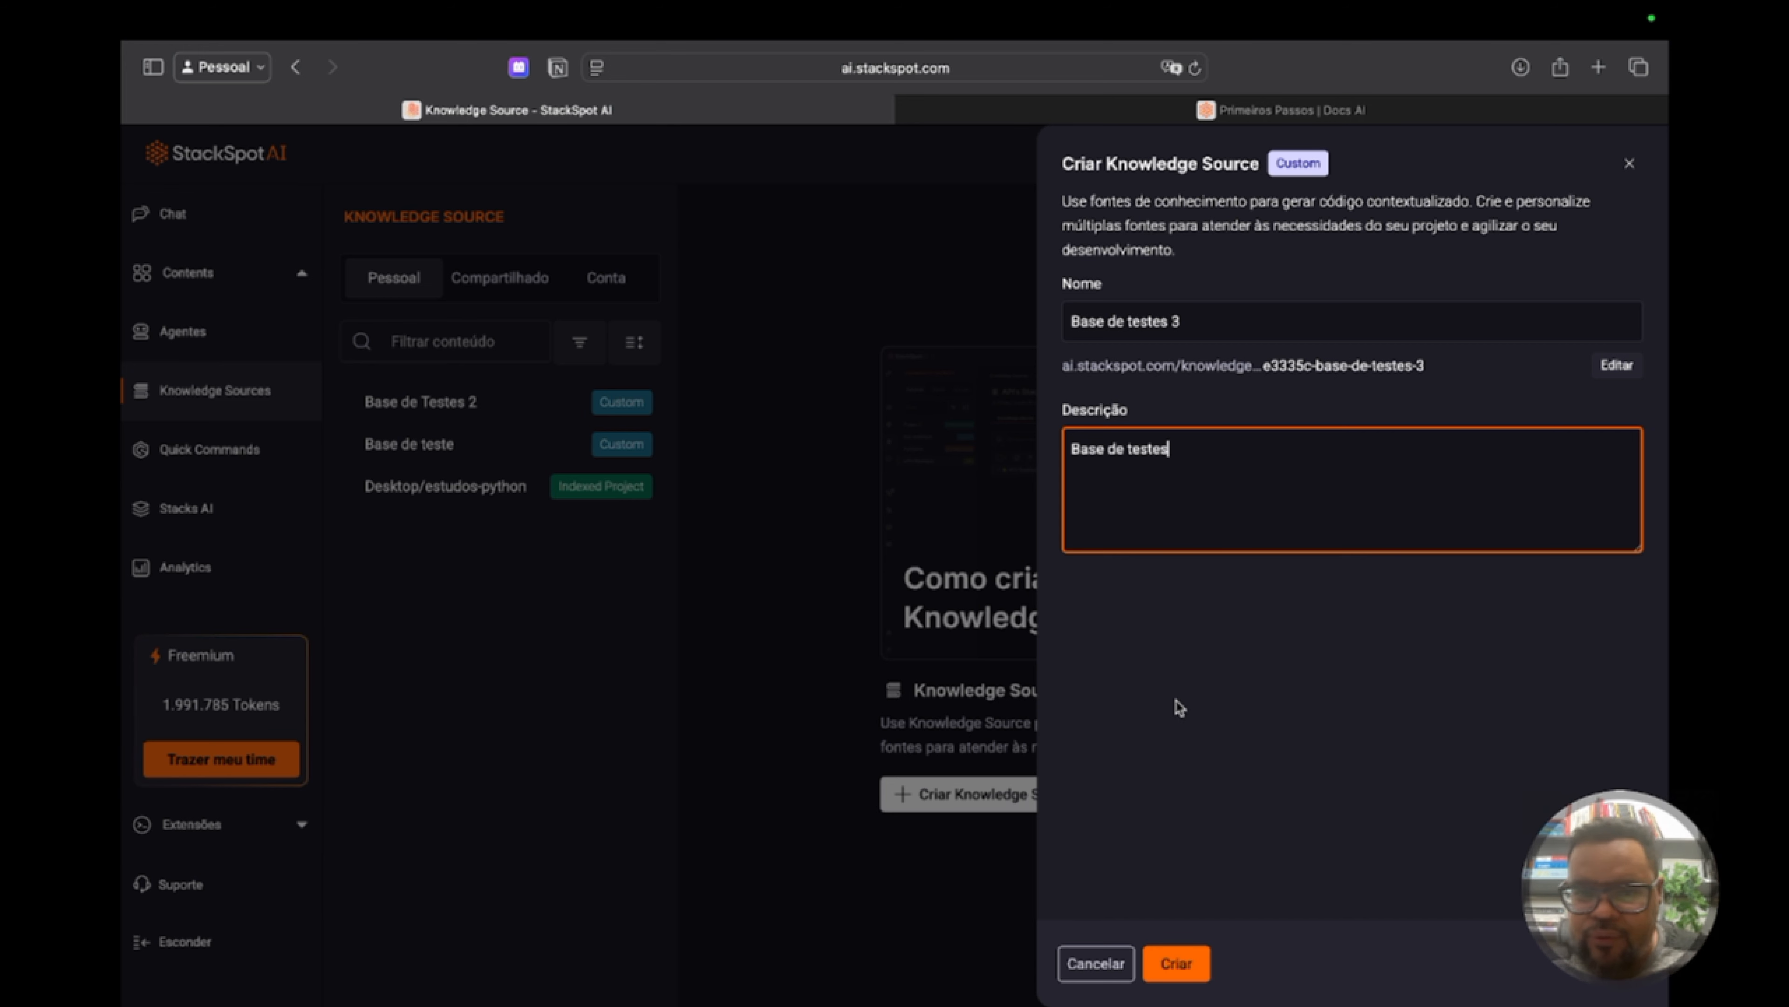
{"action": "left_click", "coordinate": [1178, 977]}
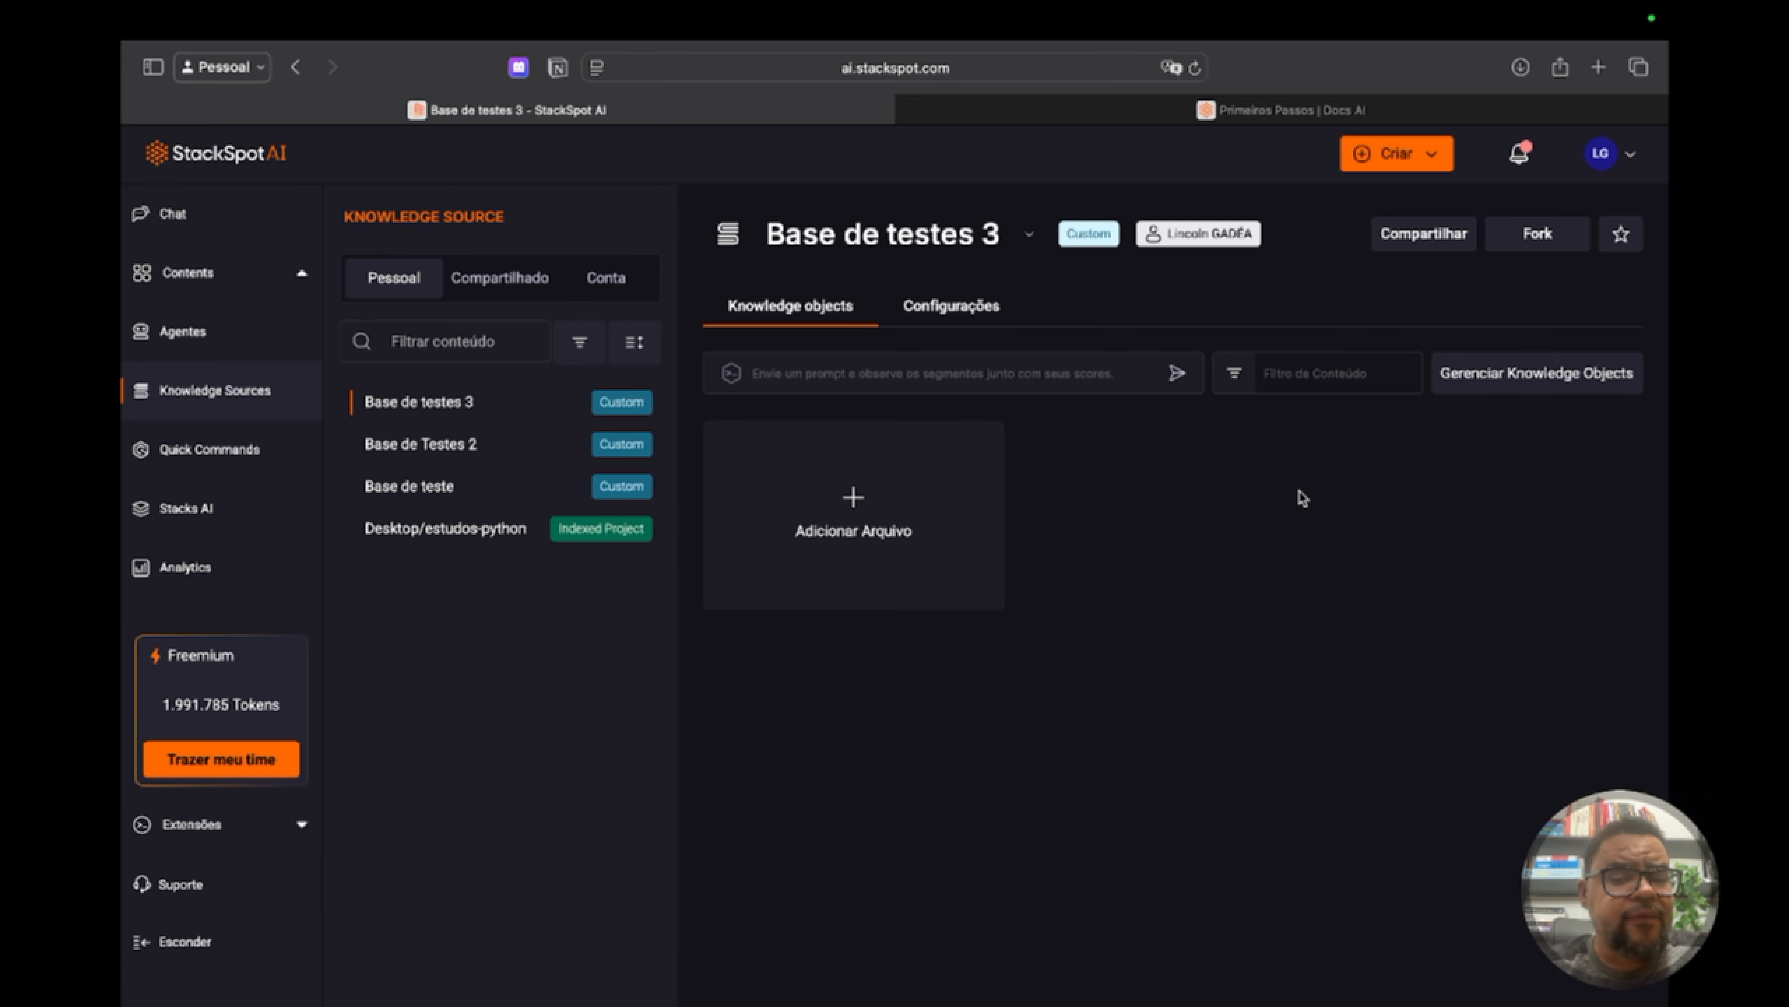
Add a manually written knowledge object with the text "Base integrada de conhecimento", generate its preview and save it
{"action": "left_click", "coordinate": [884, 500]}
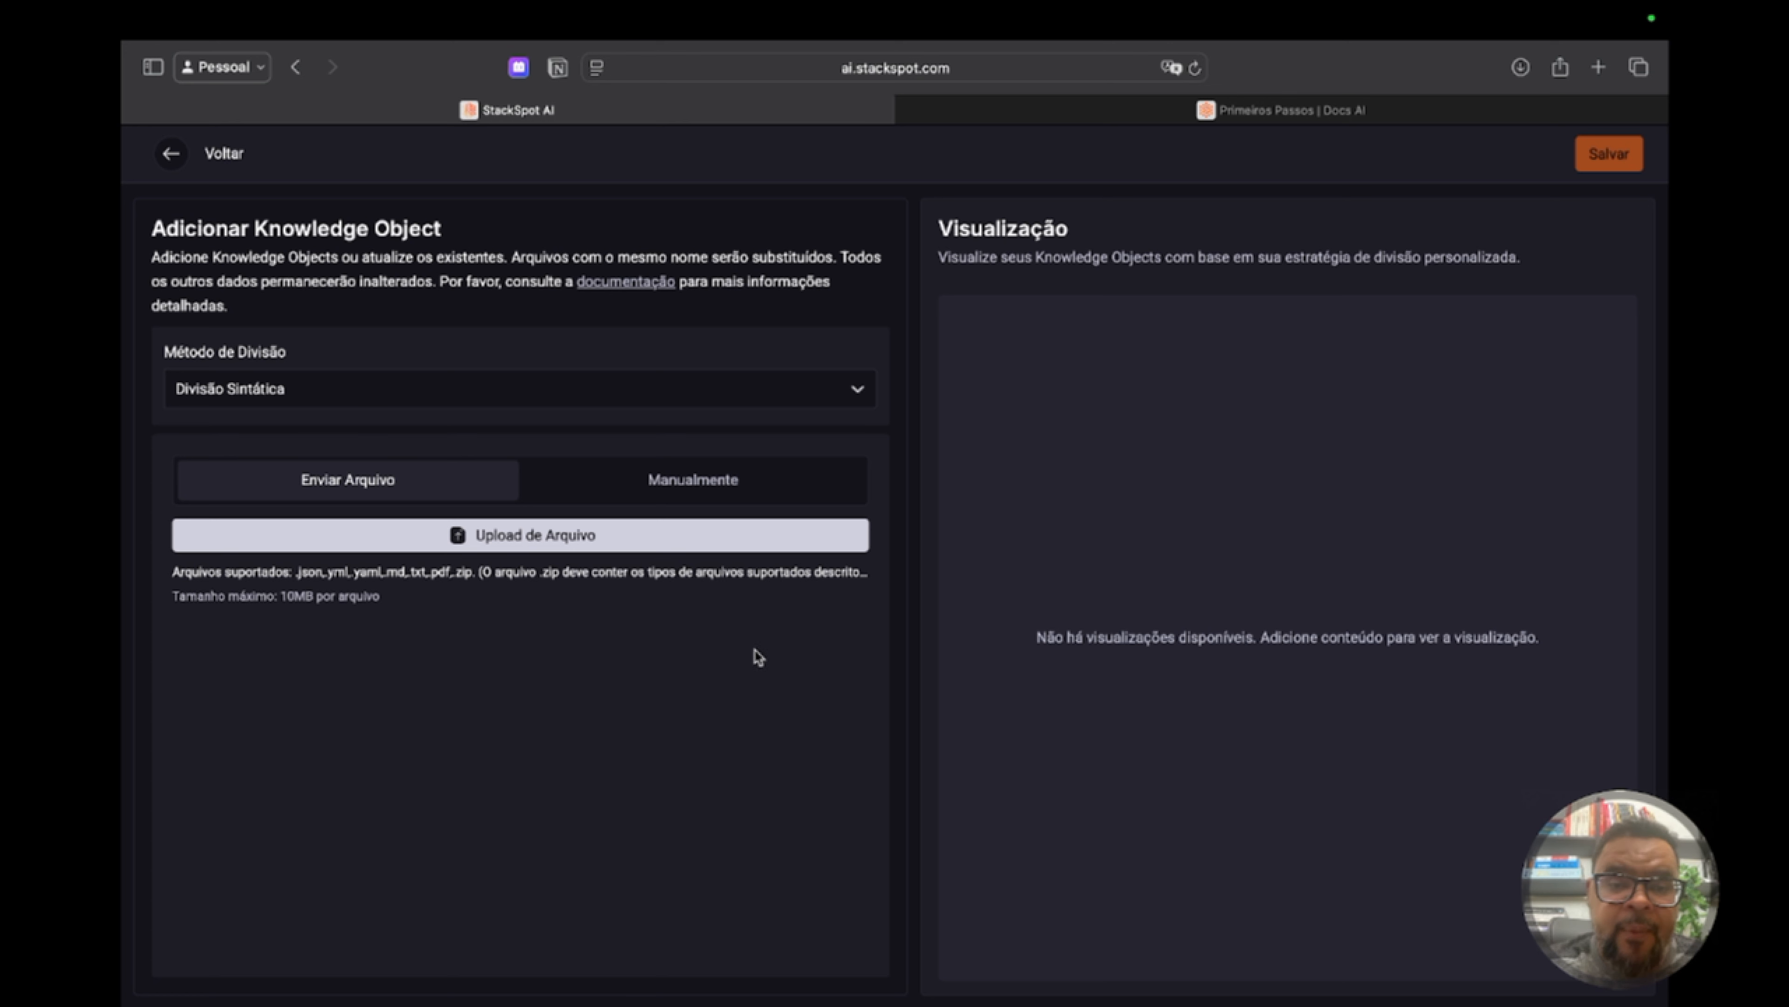
{"action": "left_click", "coordinate": [723, 484]}
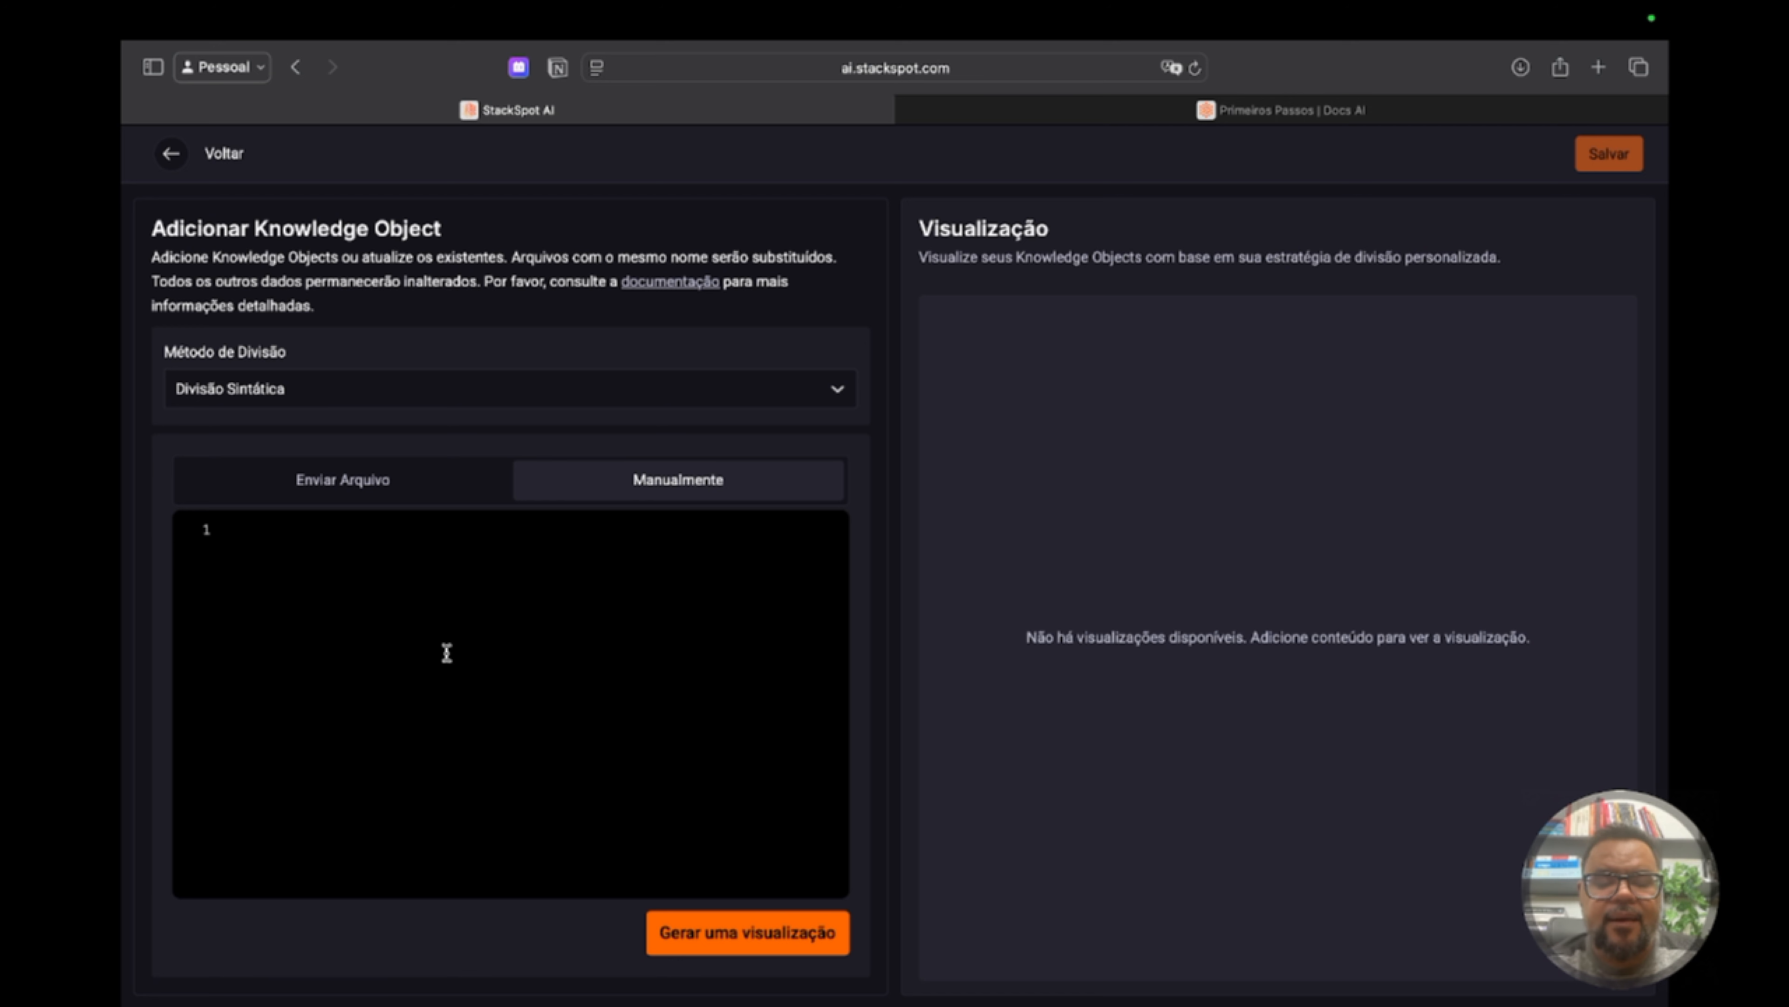
{"action": "type", "text": "Bose integ"}
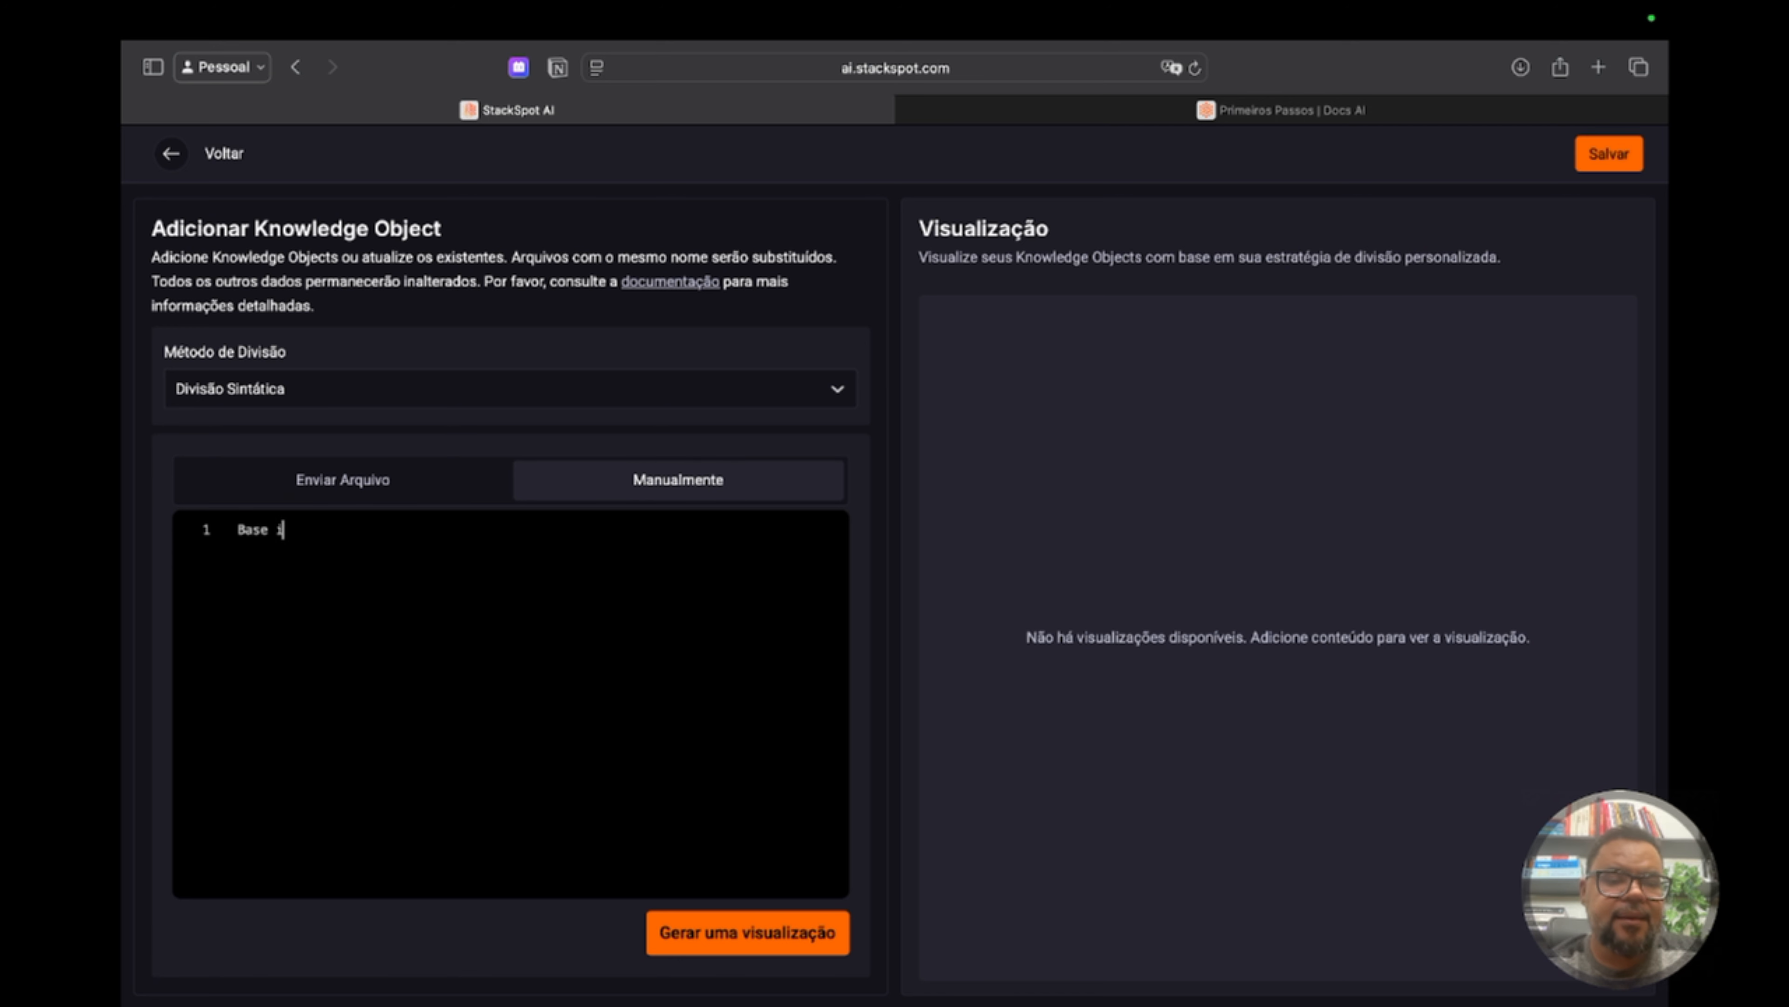
{"action": "type", "text": "rada "}
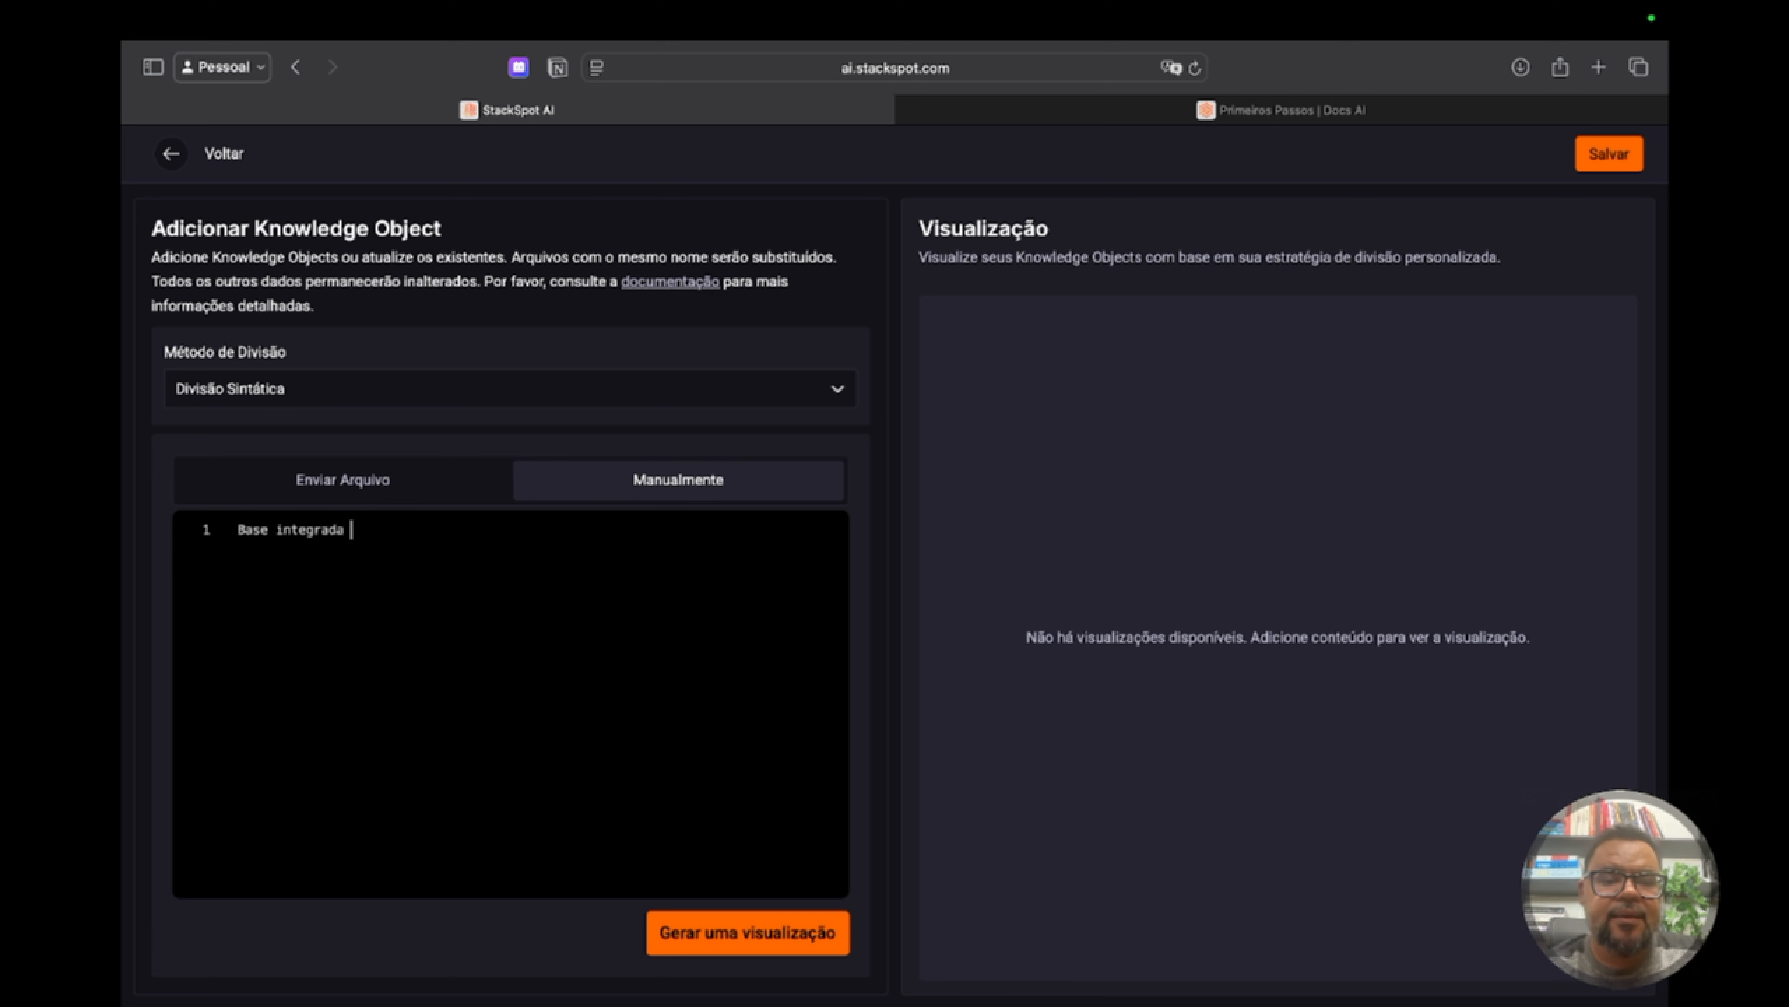
{"action": "type", "text": "de conhecimento"}
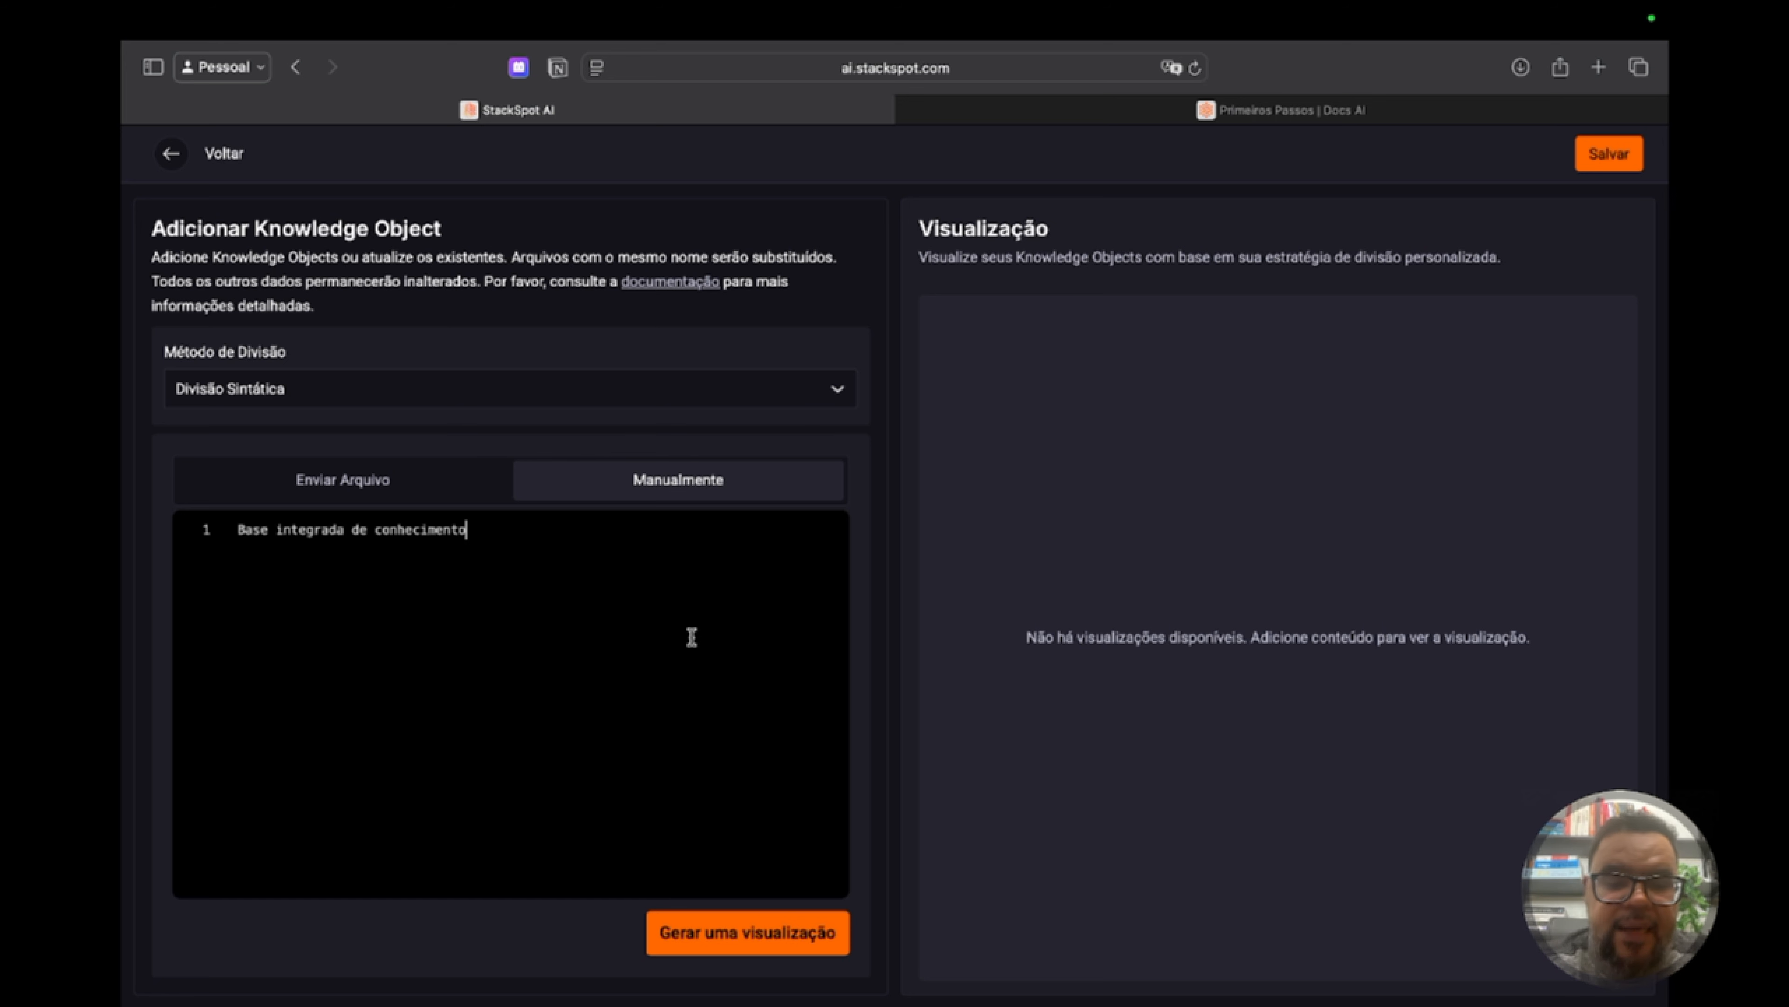
{"action": "left_click", "coordinate": [710, 947]}
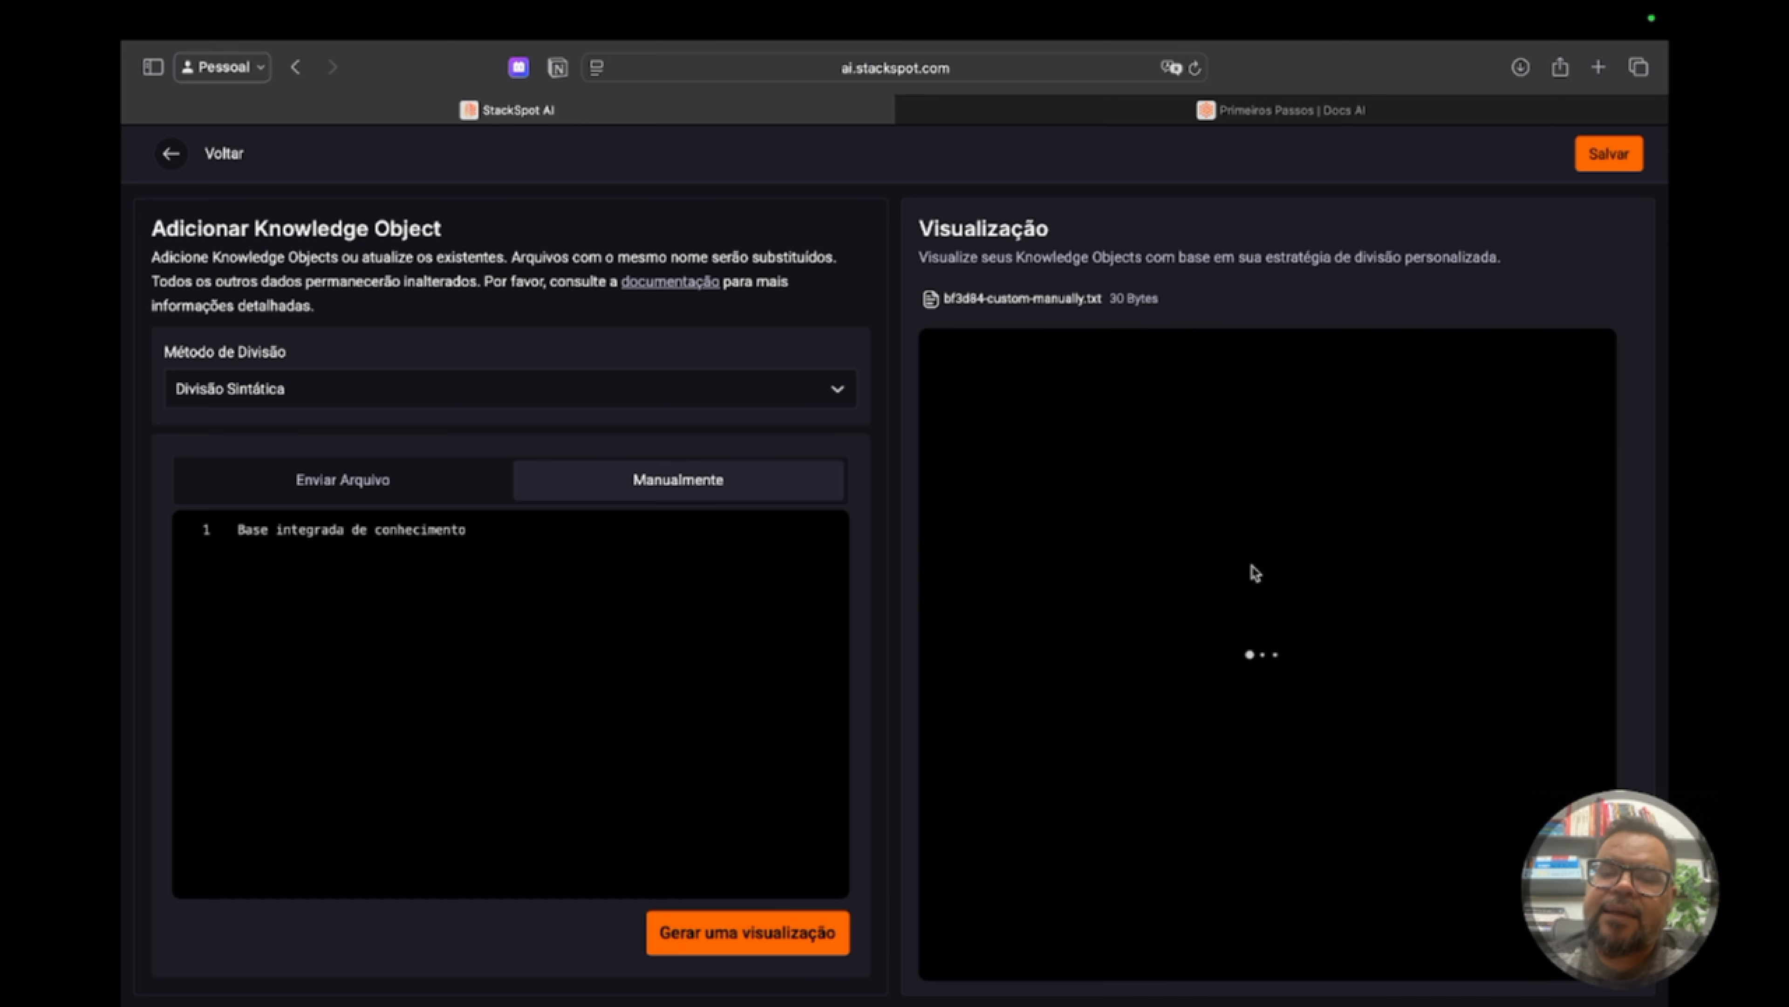
{"action": "left_click", "coordinate": [1612, 164]}
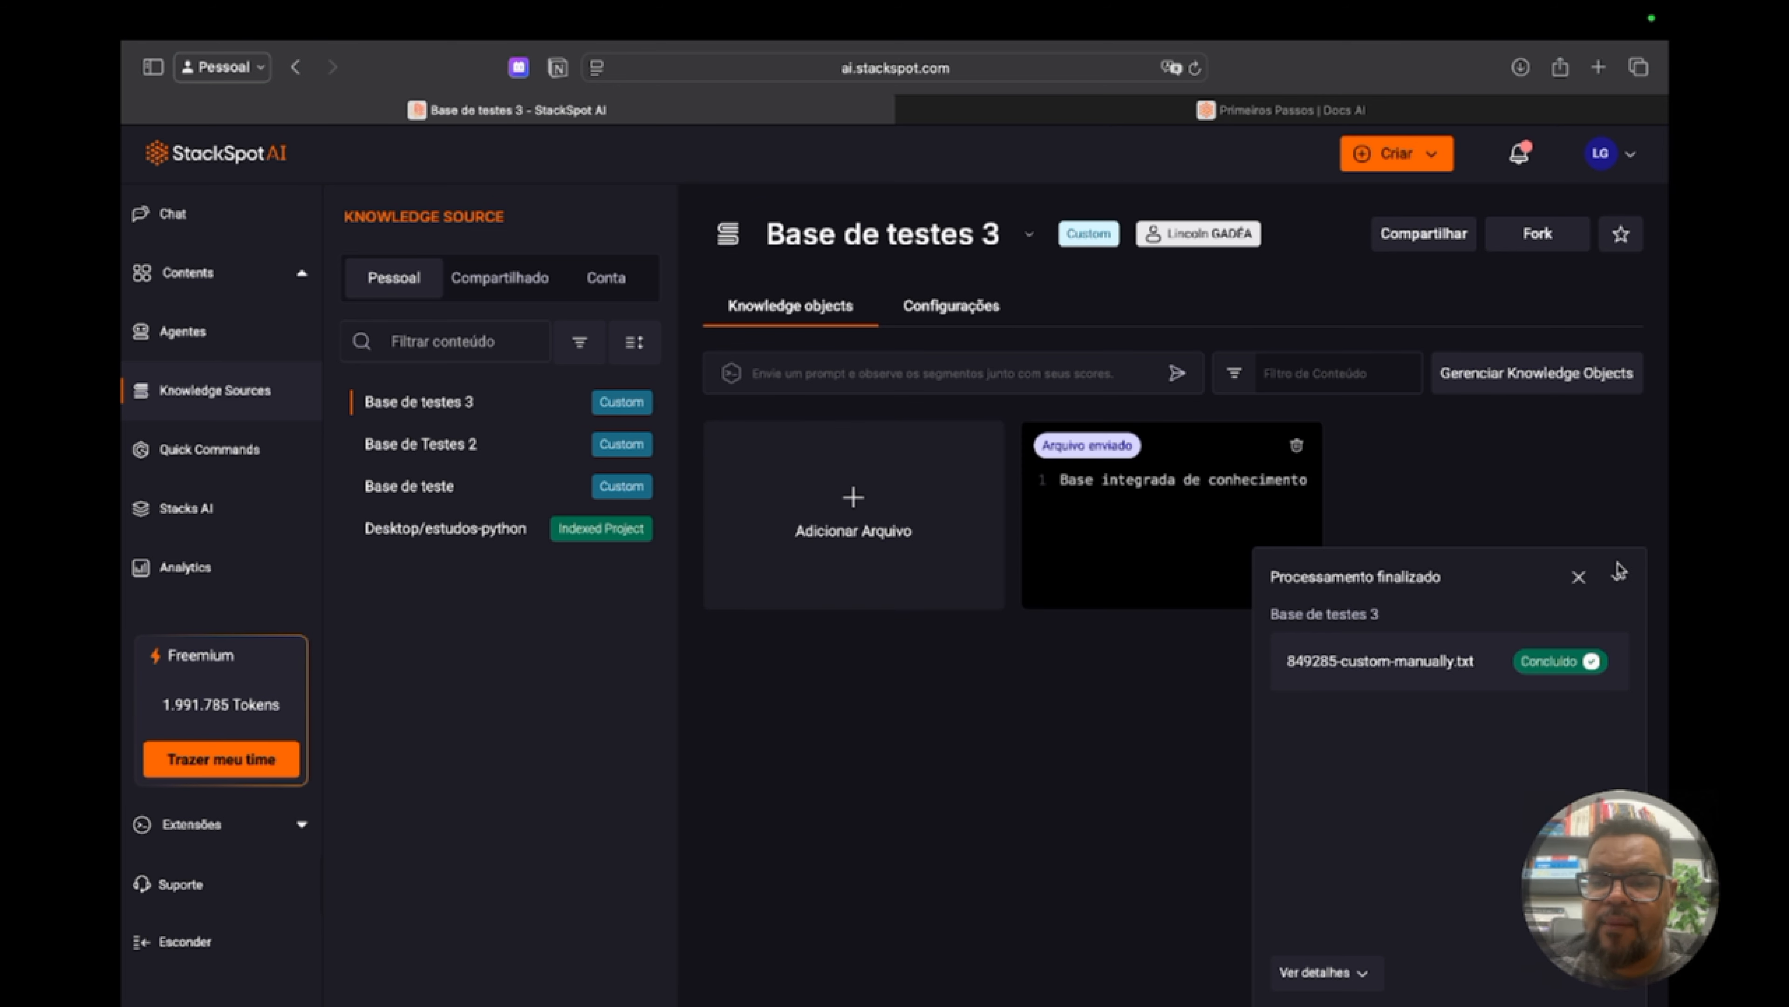
Collapse the processing notice, look at the knowledge source "Base de teste" and return to "Base de testes 3"
{"action": "left_click", "coordinate": [1616, 577]}
{"action": "mouse_move", "coordinate": [1287, 602]}
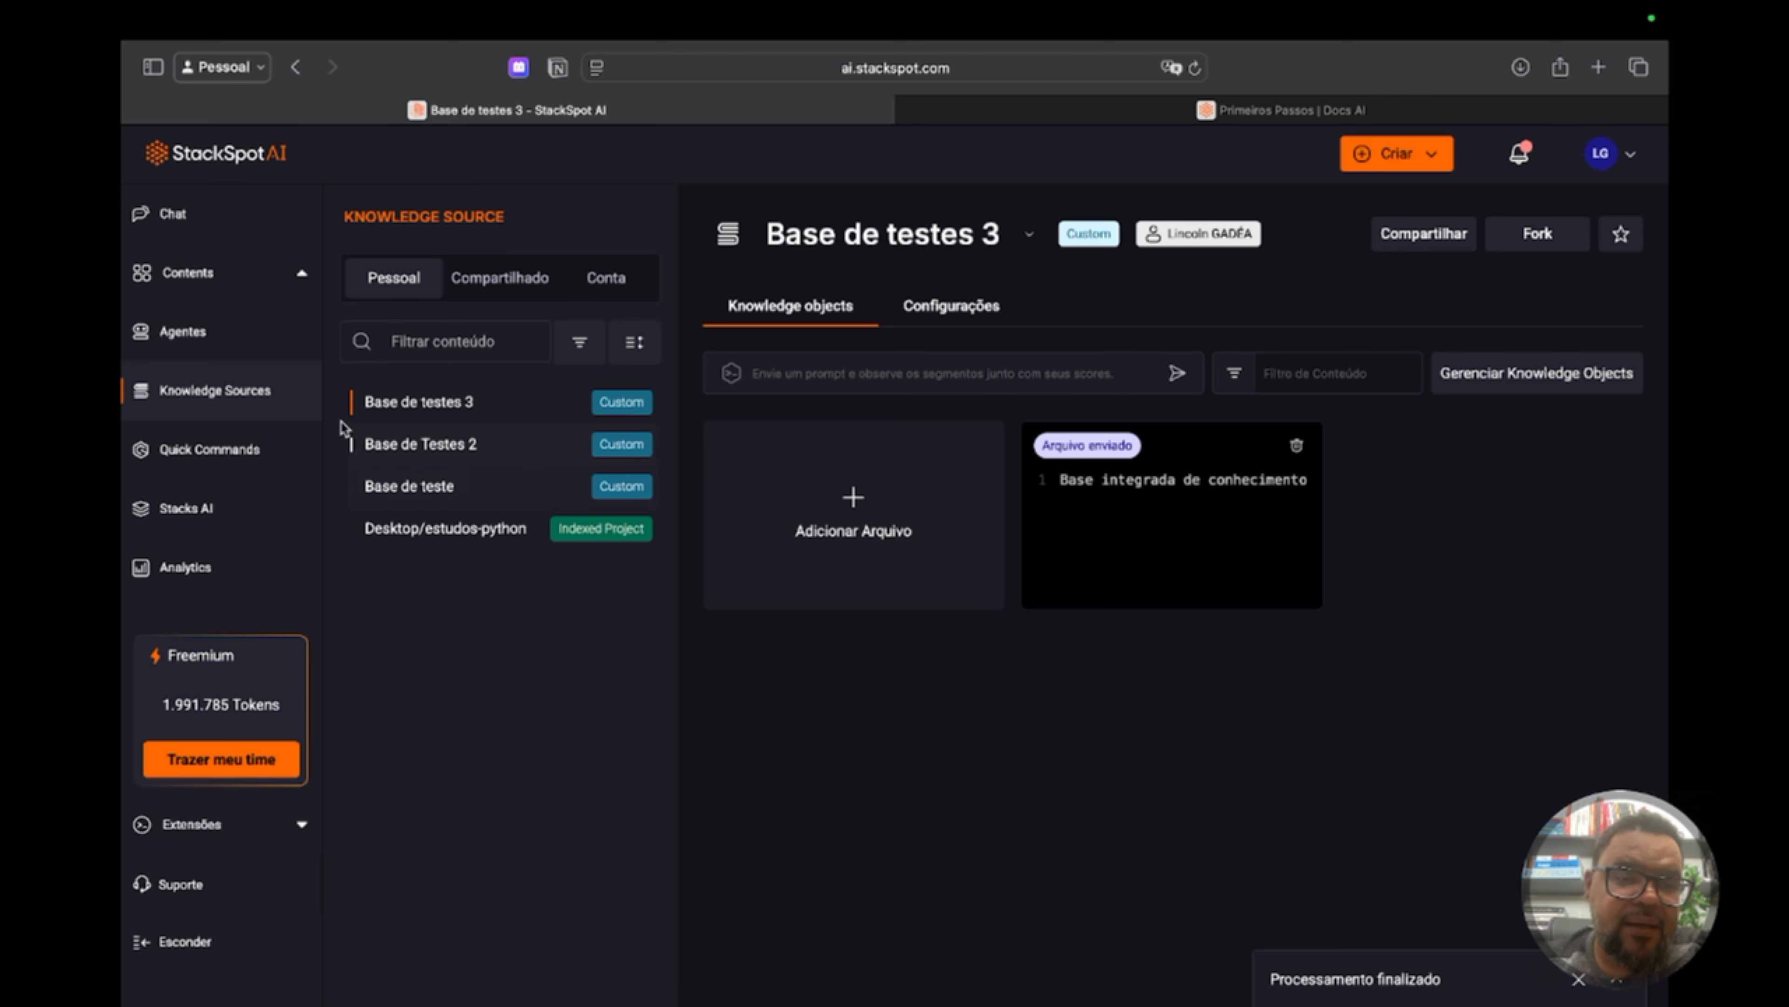
{"action": "left_click", "coordinate": [420, 487]}
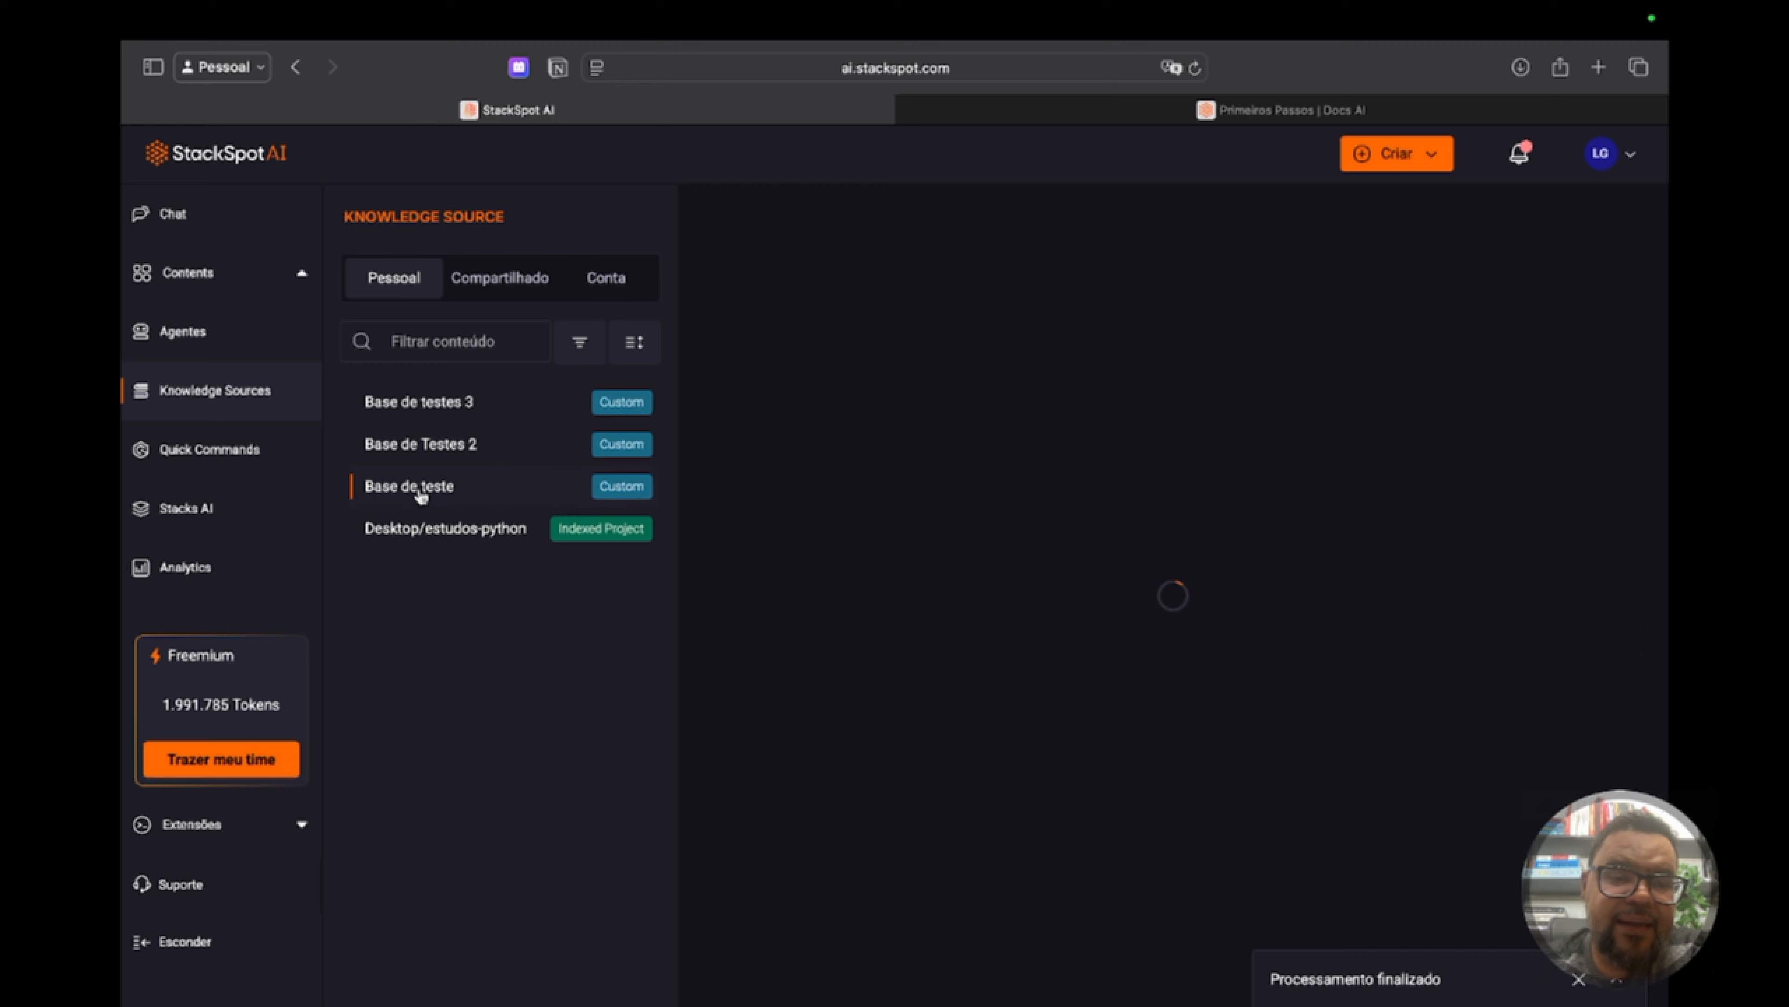
{"action": "left_click", "coordinate": [449, 402]}
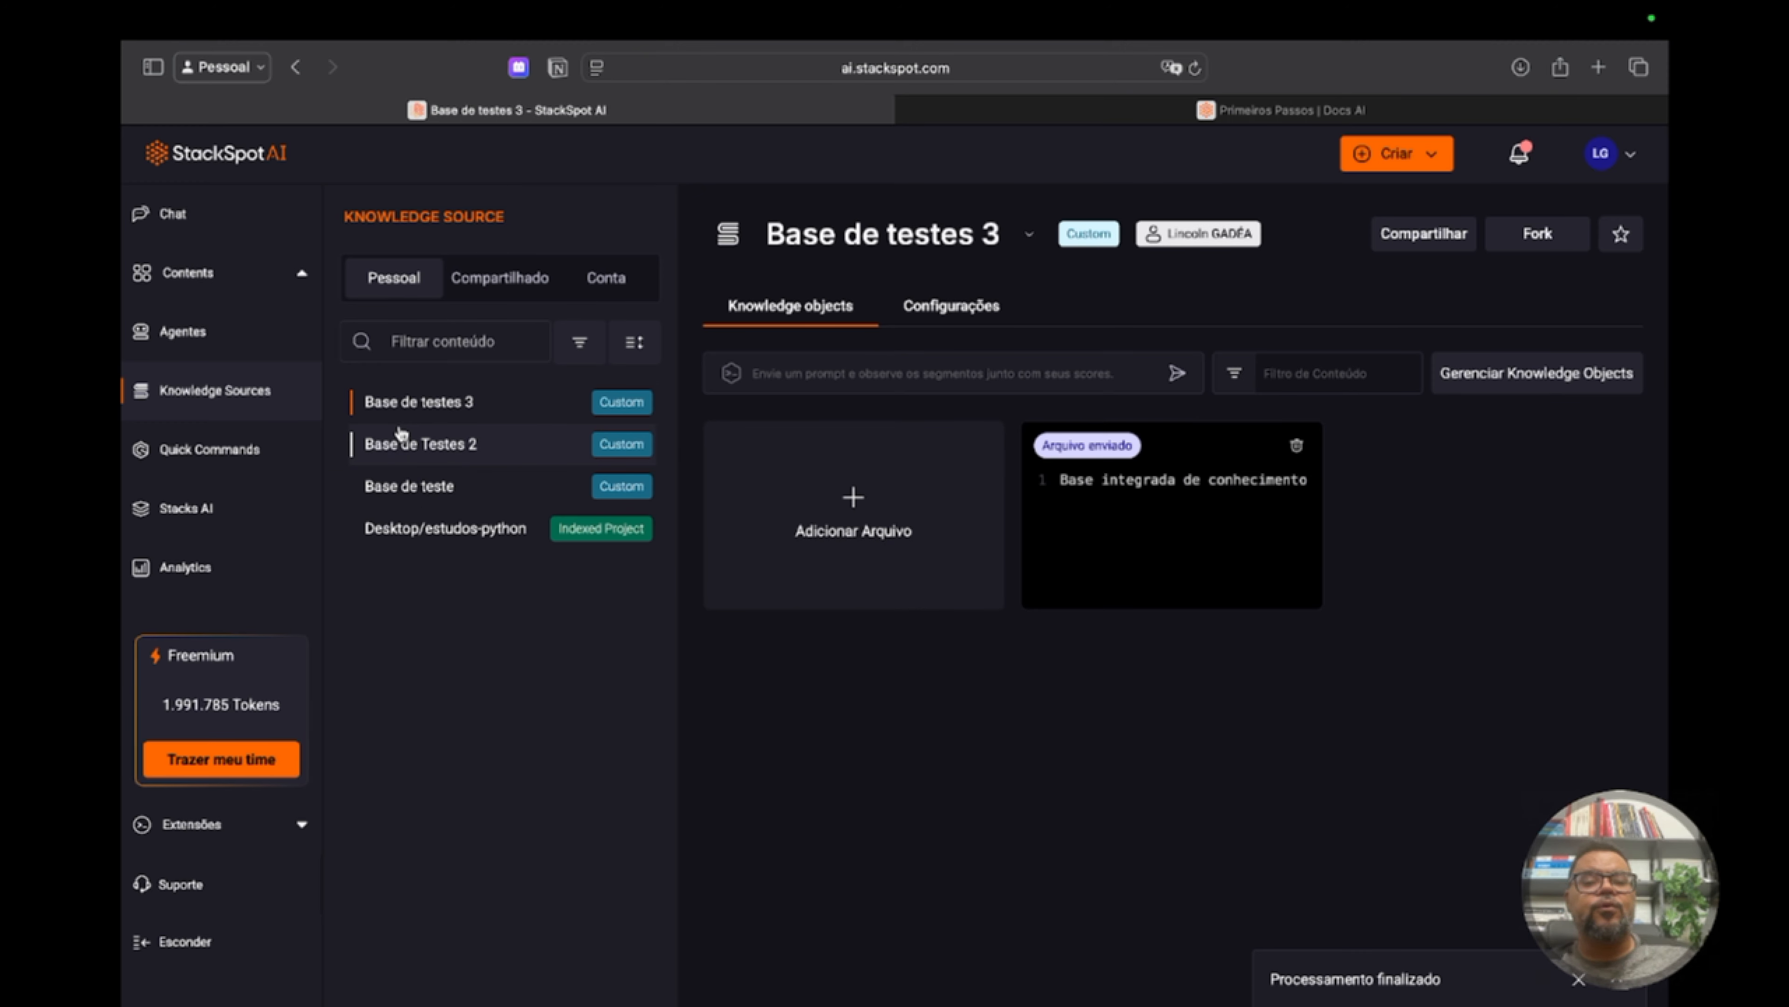
{"action": "left_click", "coordinate": [198, 344]}
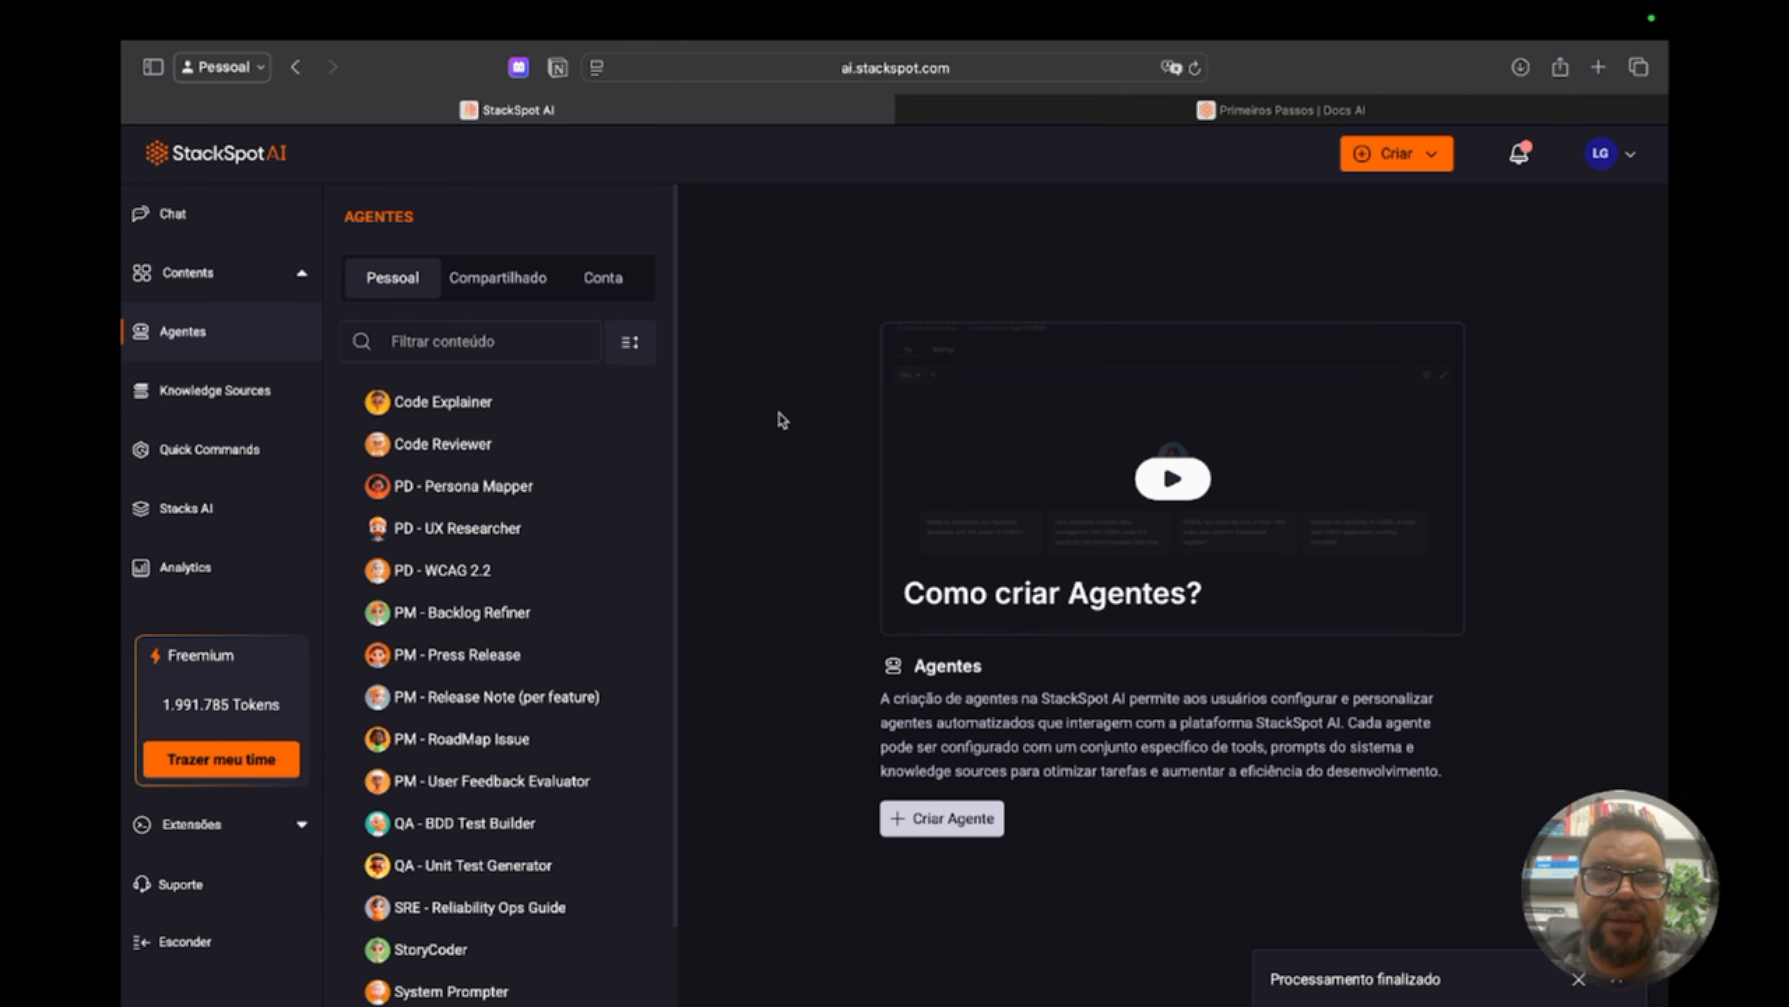
{"action": "left_click", "coordinate": [924, 821]}
{"action": "left_click", "coordinate": [362, 425]}
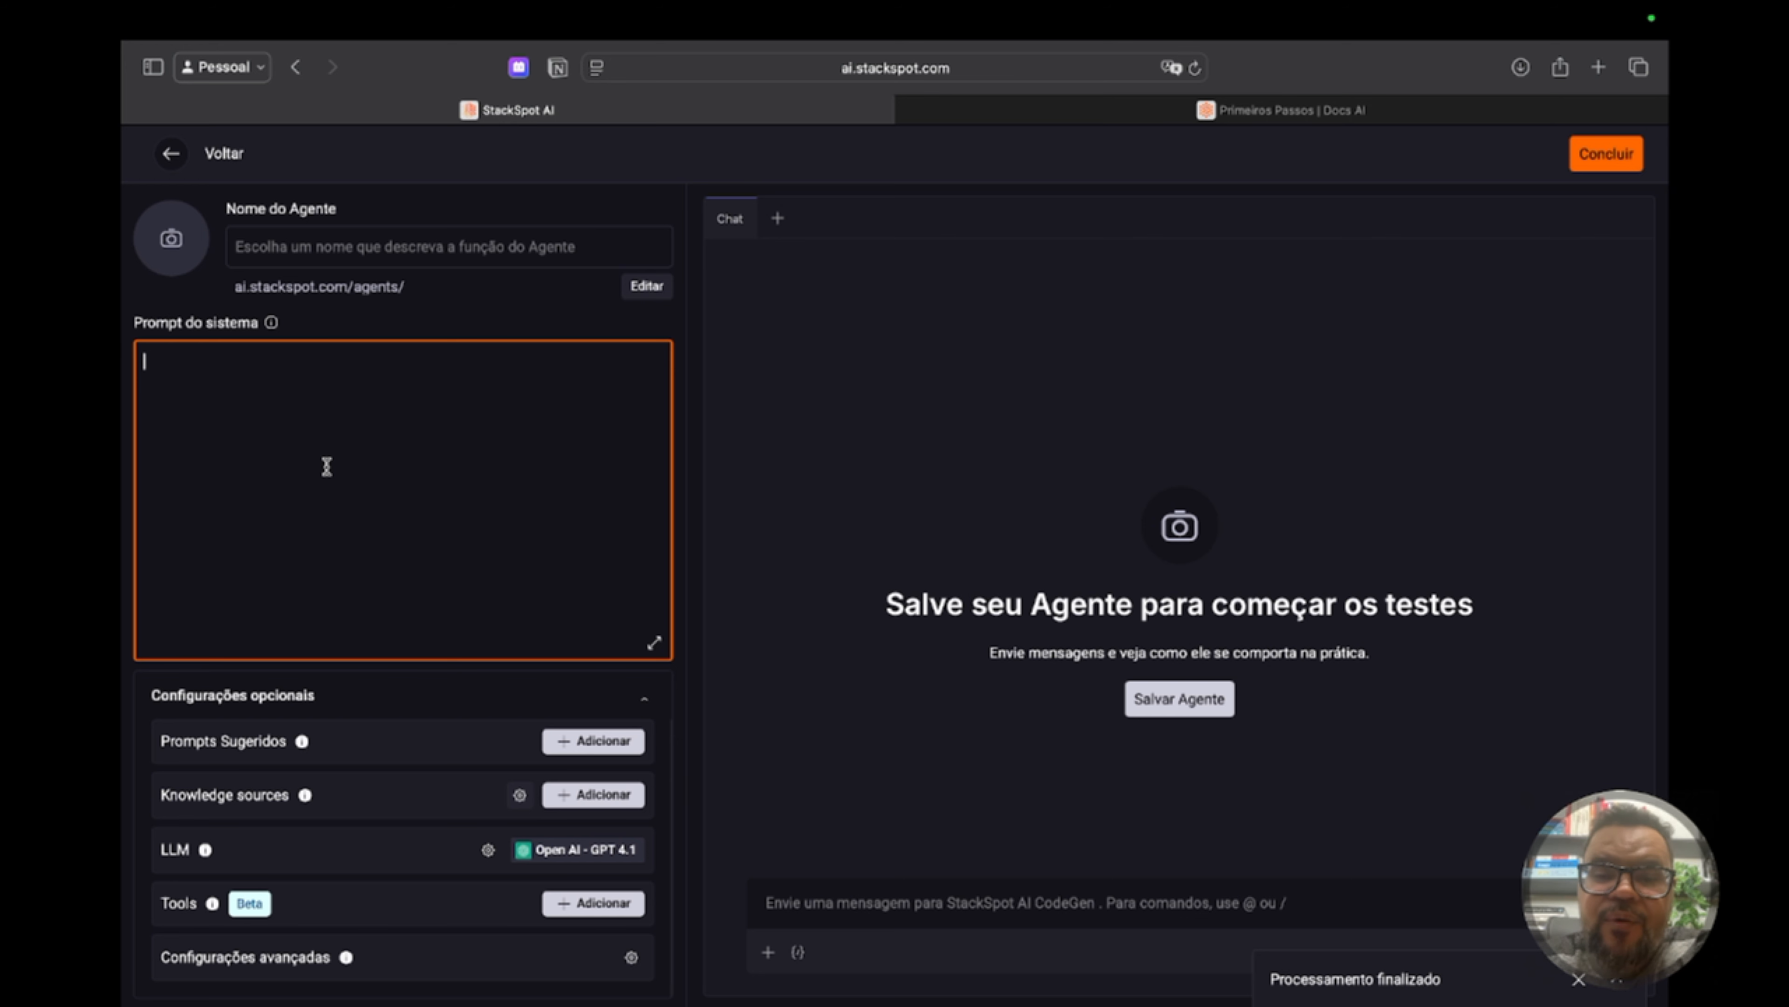
{"action": "left_click", "coordinate": [1617, 979]}
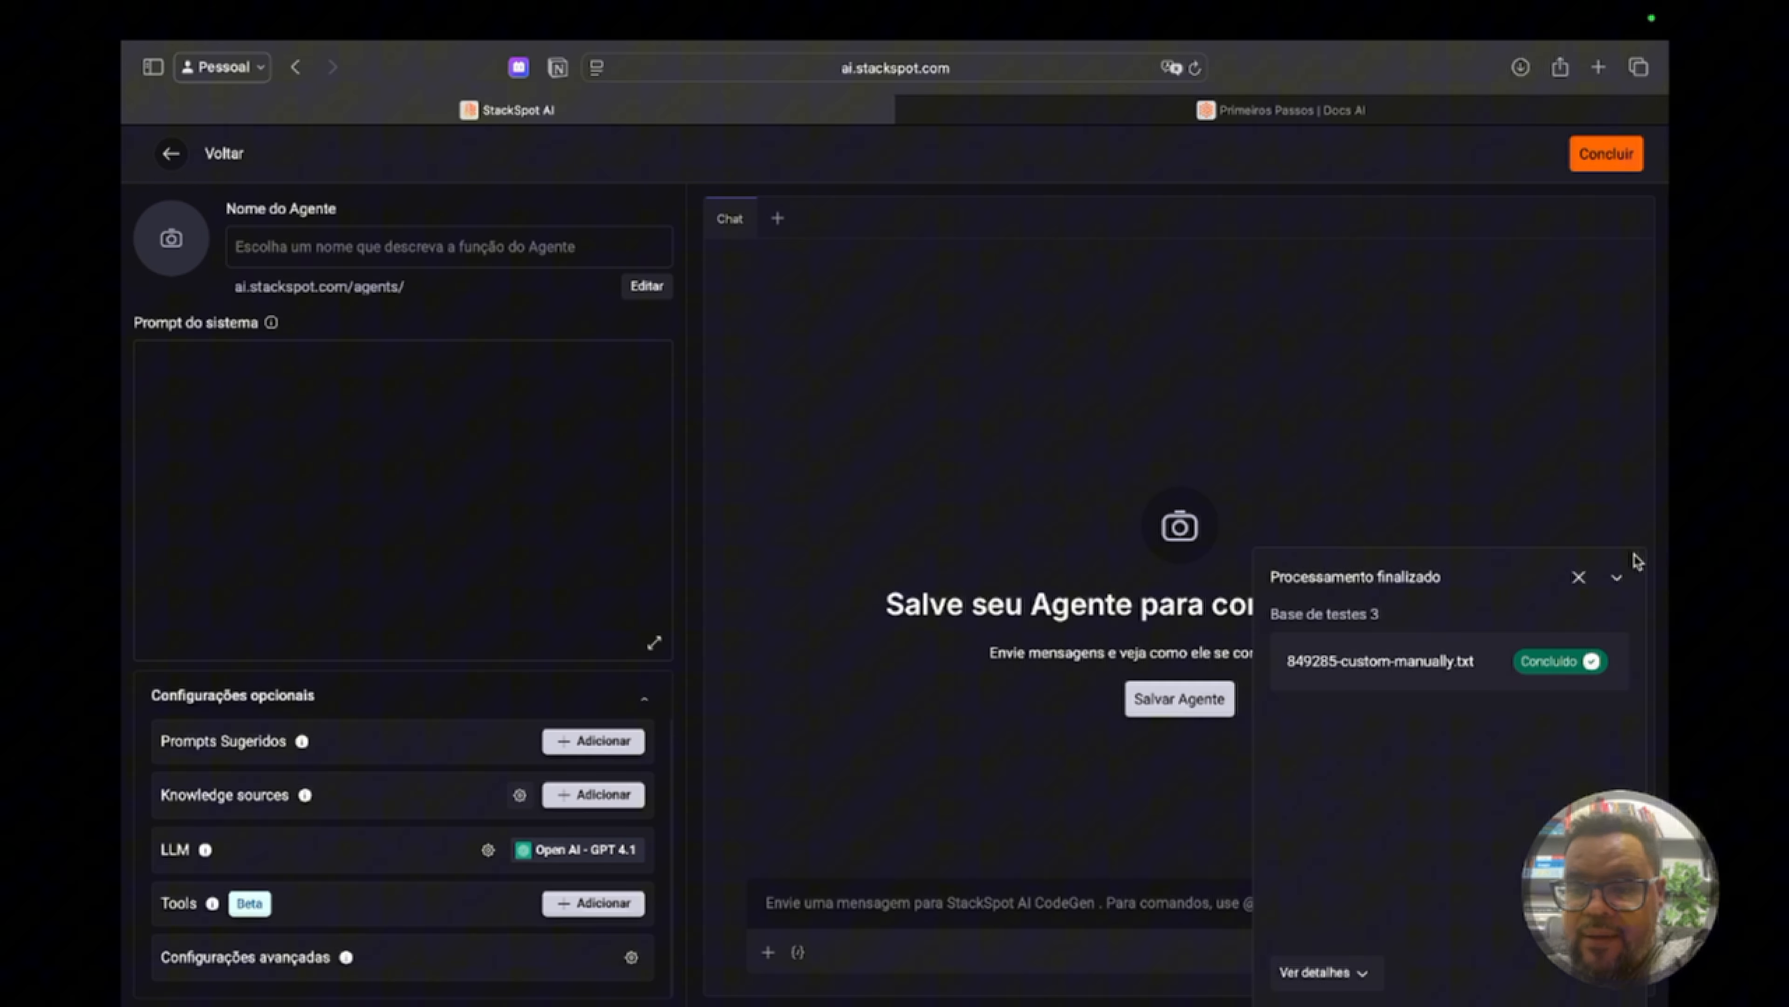
{"action": "left_click", "coordinate": [1579, 579]}
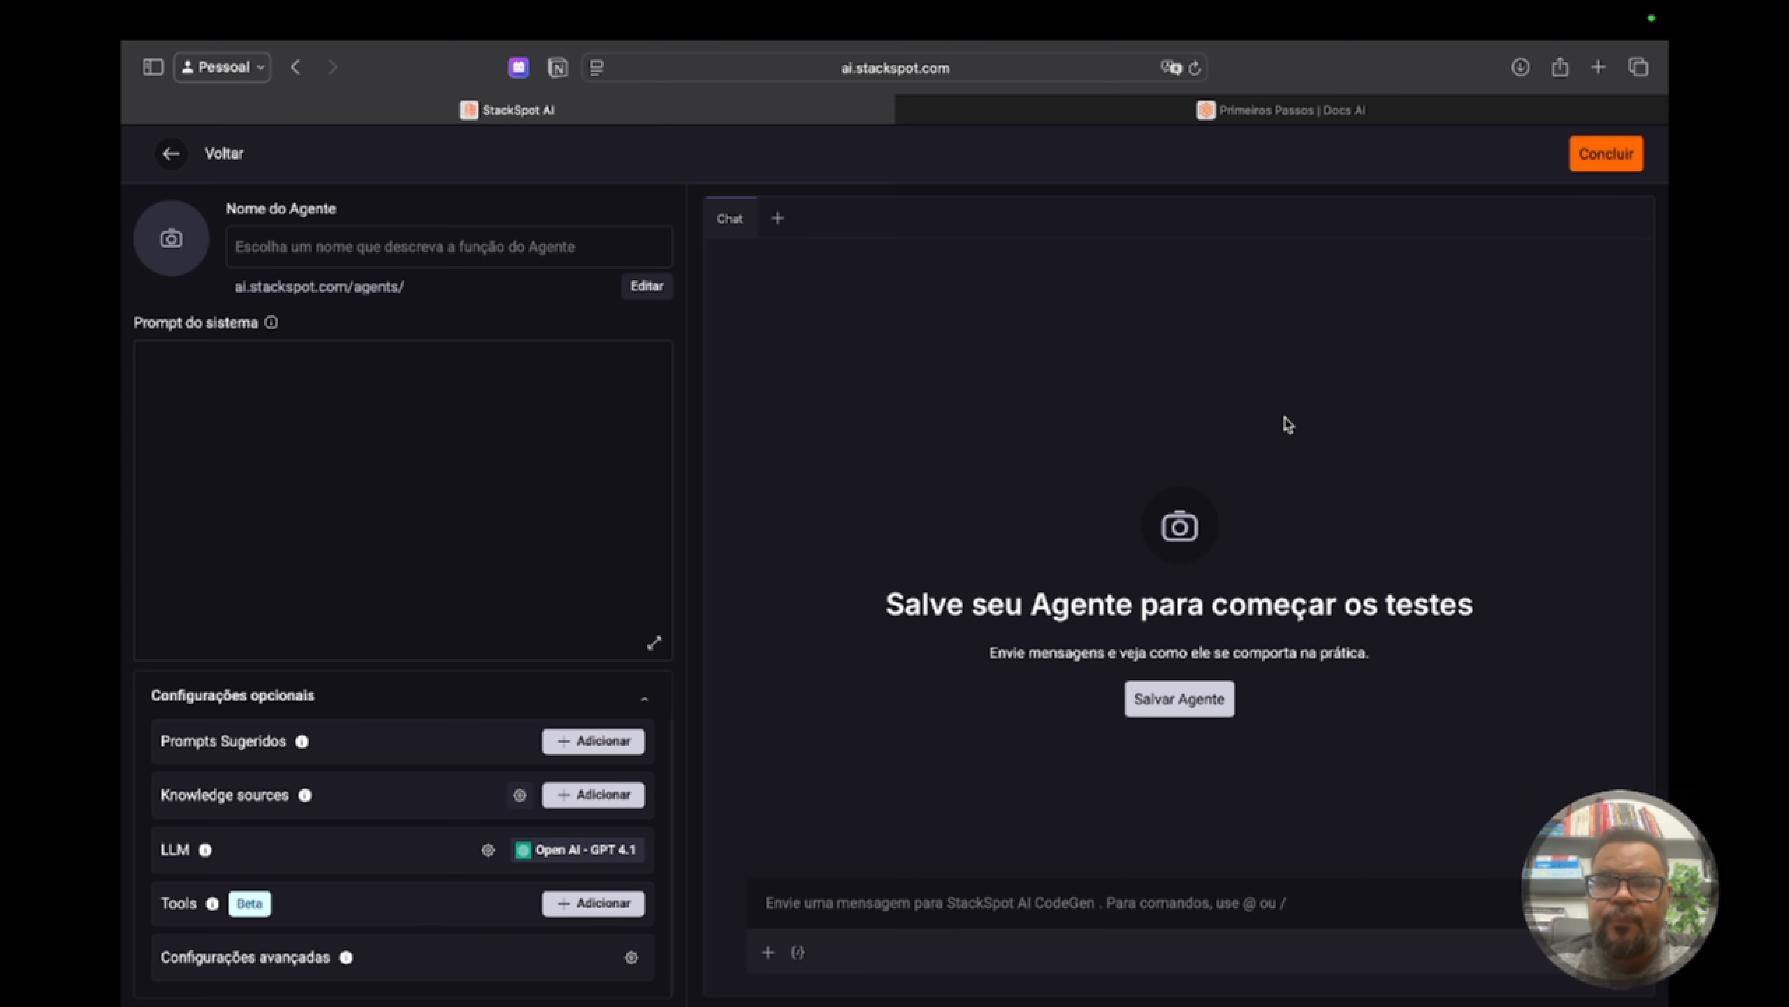
{"action": "left_click", "coordinate": [171, 153]}
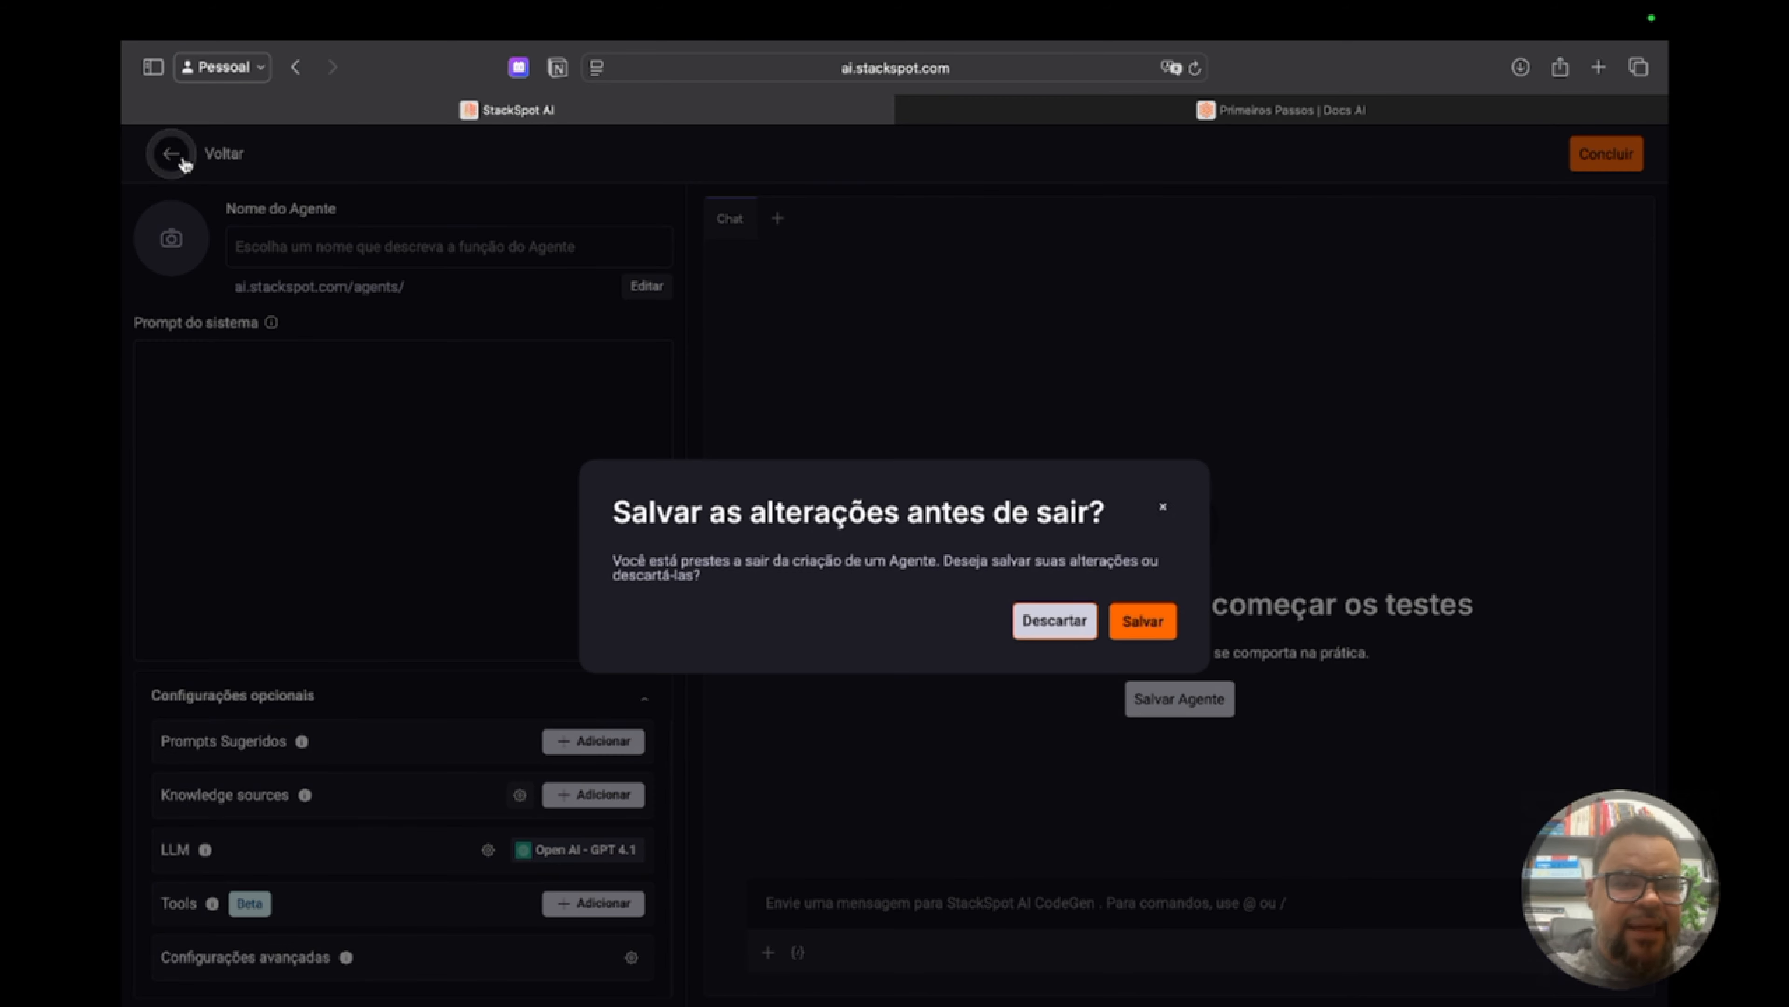
{"action": "left_click", "coordinate": [1068, 626]}
Go back to the Chat page, add a new chat and return to the conversation about Brazilian tourist destinations
{"action": "left_click", "coordinate": [165, 212]}
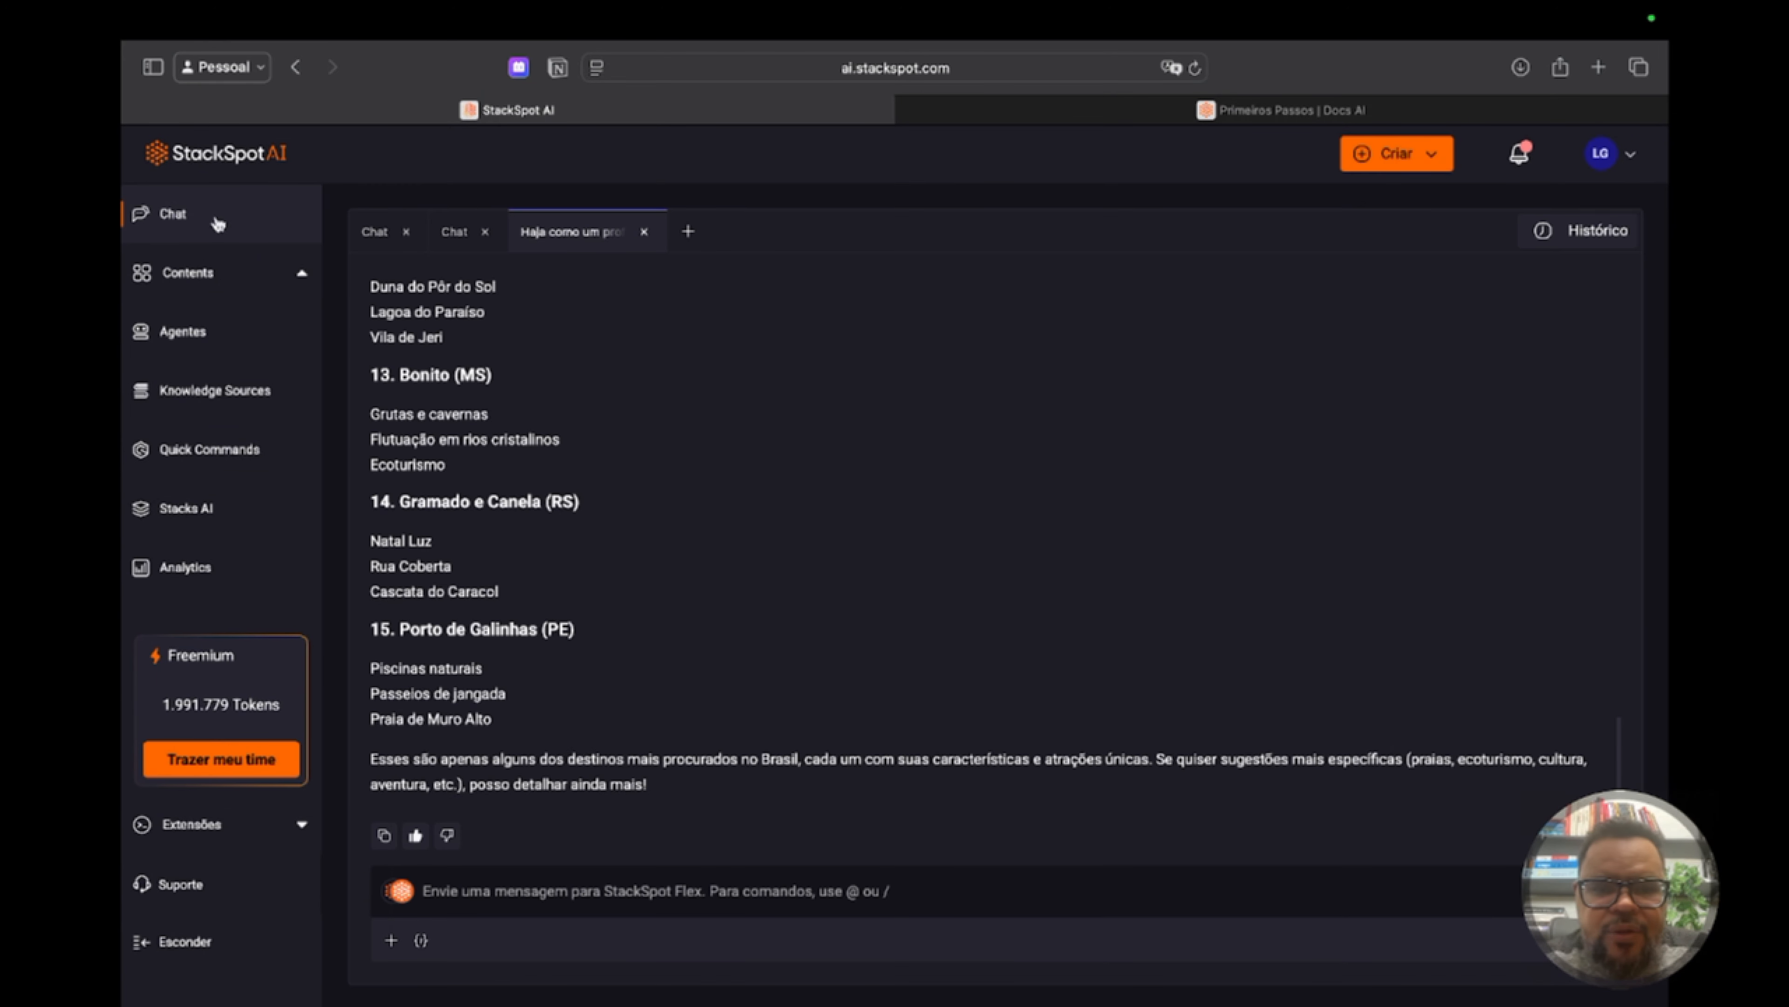
{"action": "left_click", "coordinate": [690, 232]}
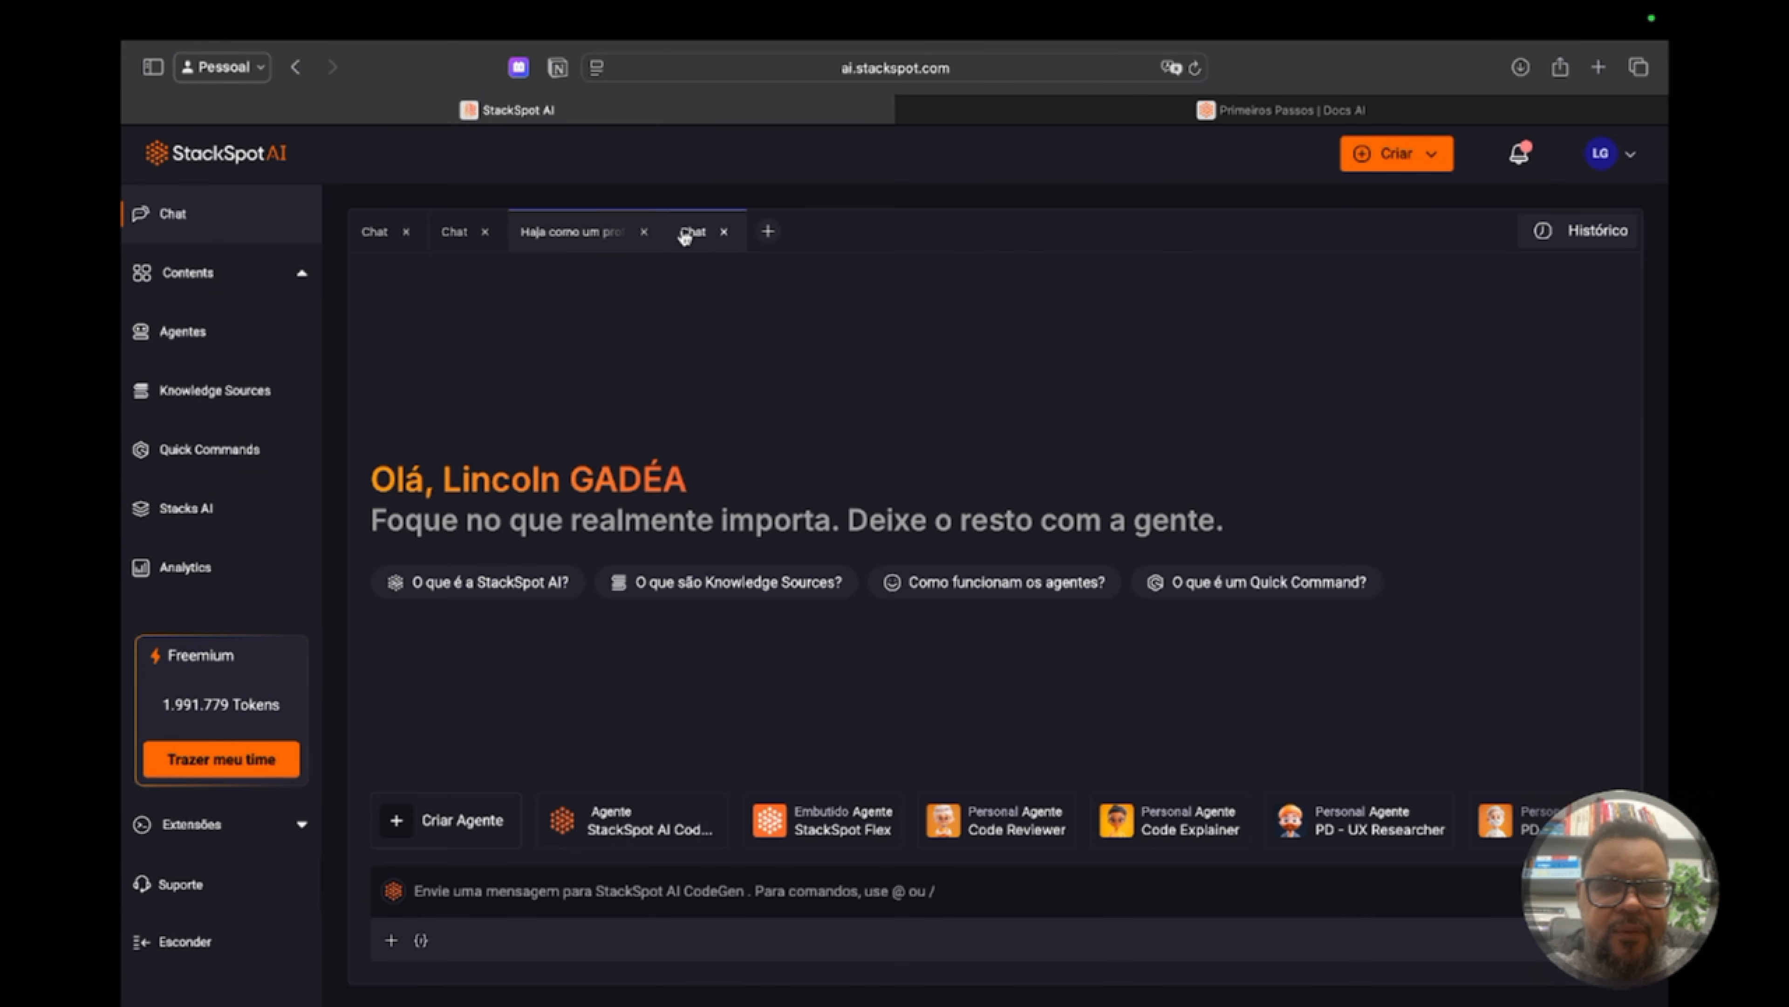
{"action": "left_click", "coordinate": [598, 233]}
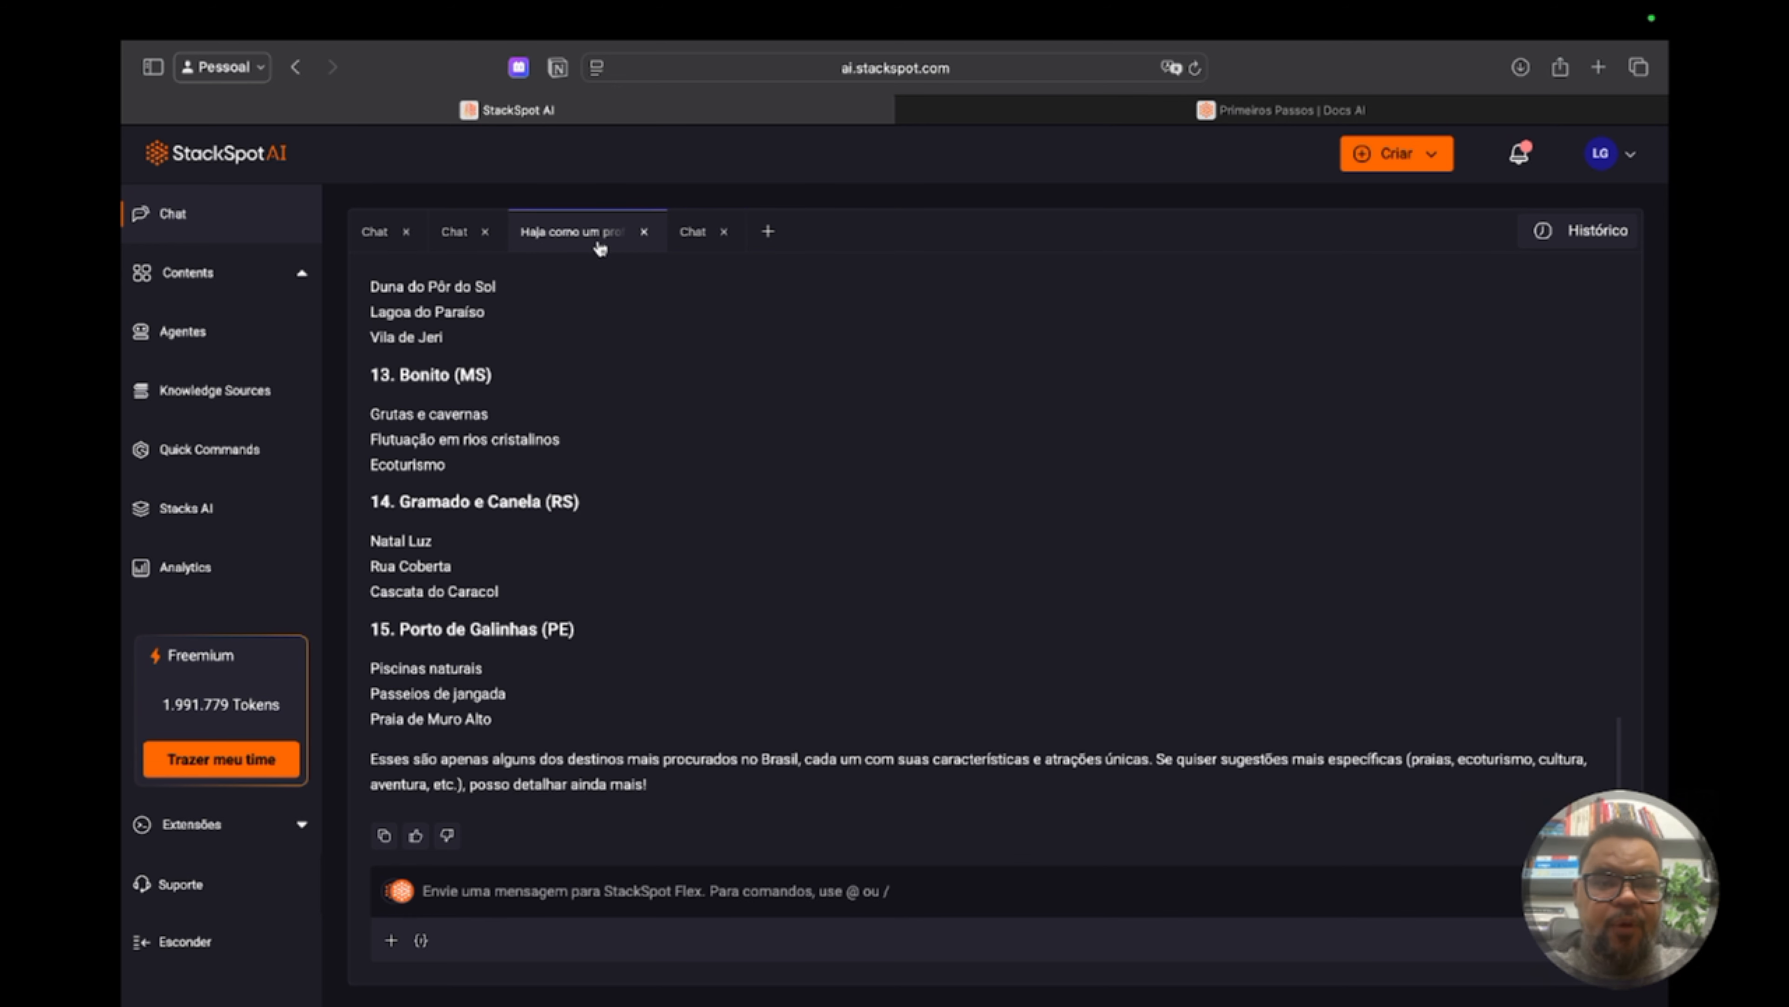
Start a new message to StackSpot Flex with "Crie uma descrição especializada para esse tipo de conteúdo,"
{"action": "left_click", "coordinate": [539, 894]}
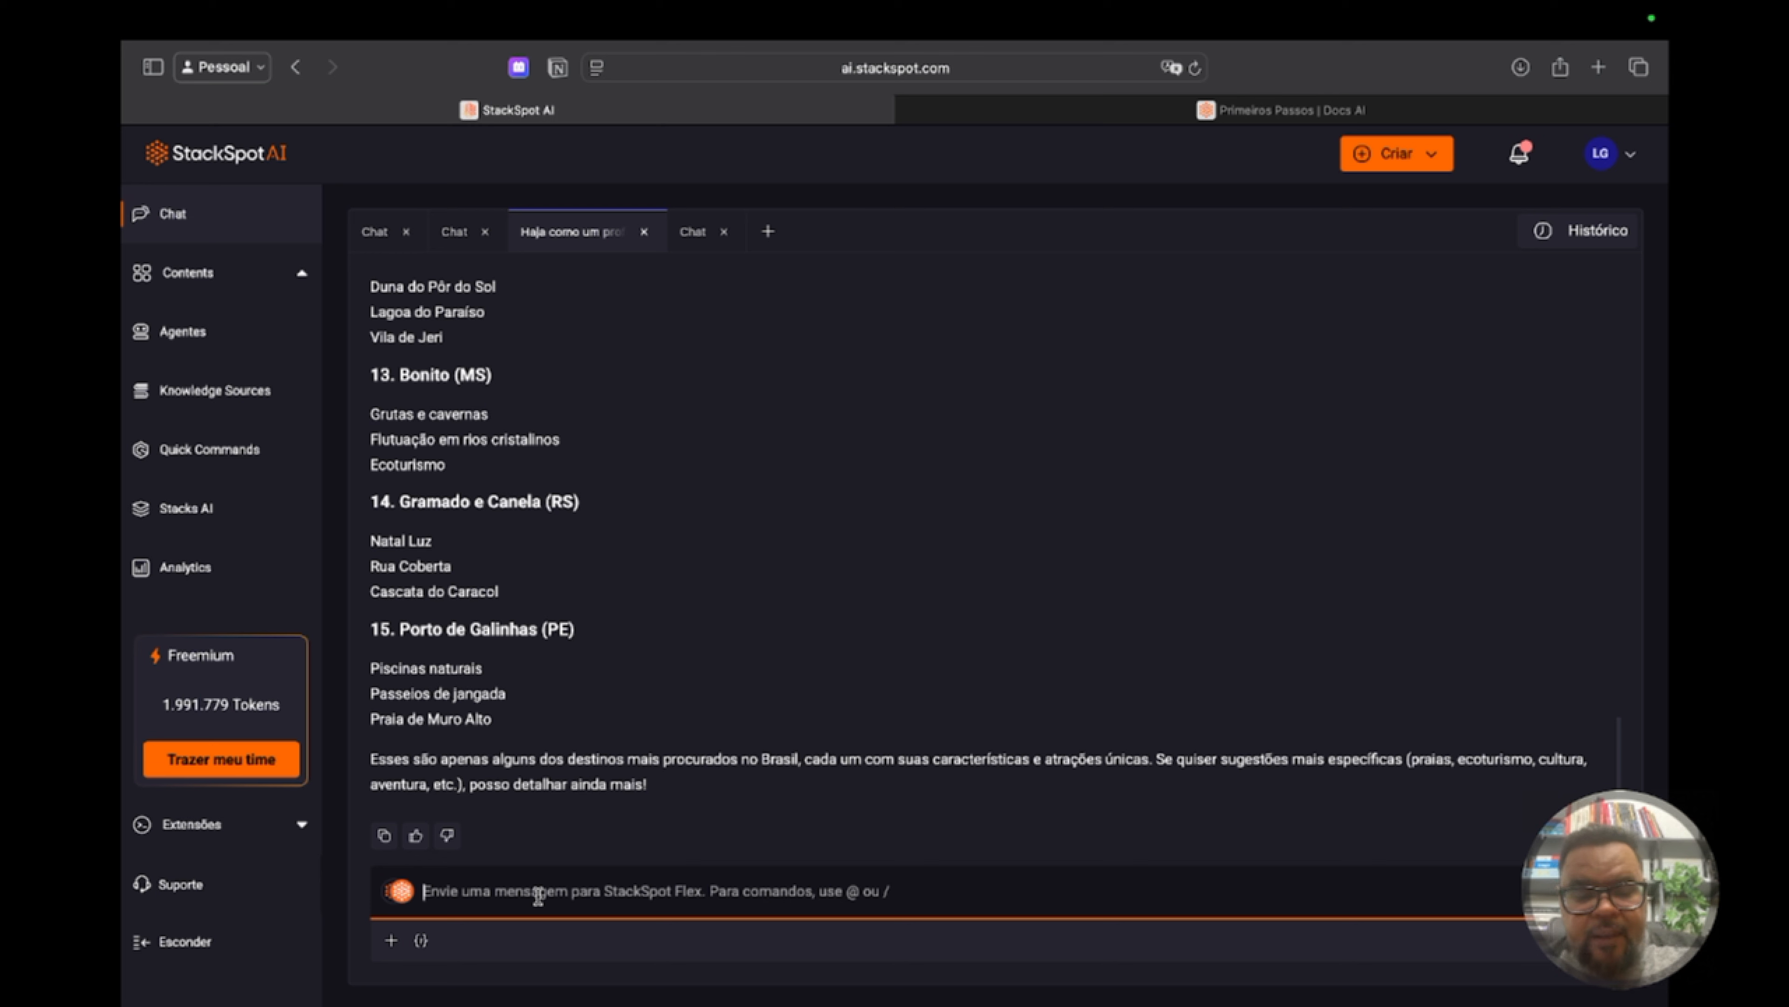
{"action": "type", "text": "Crie uma "}
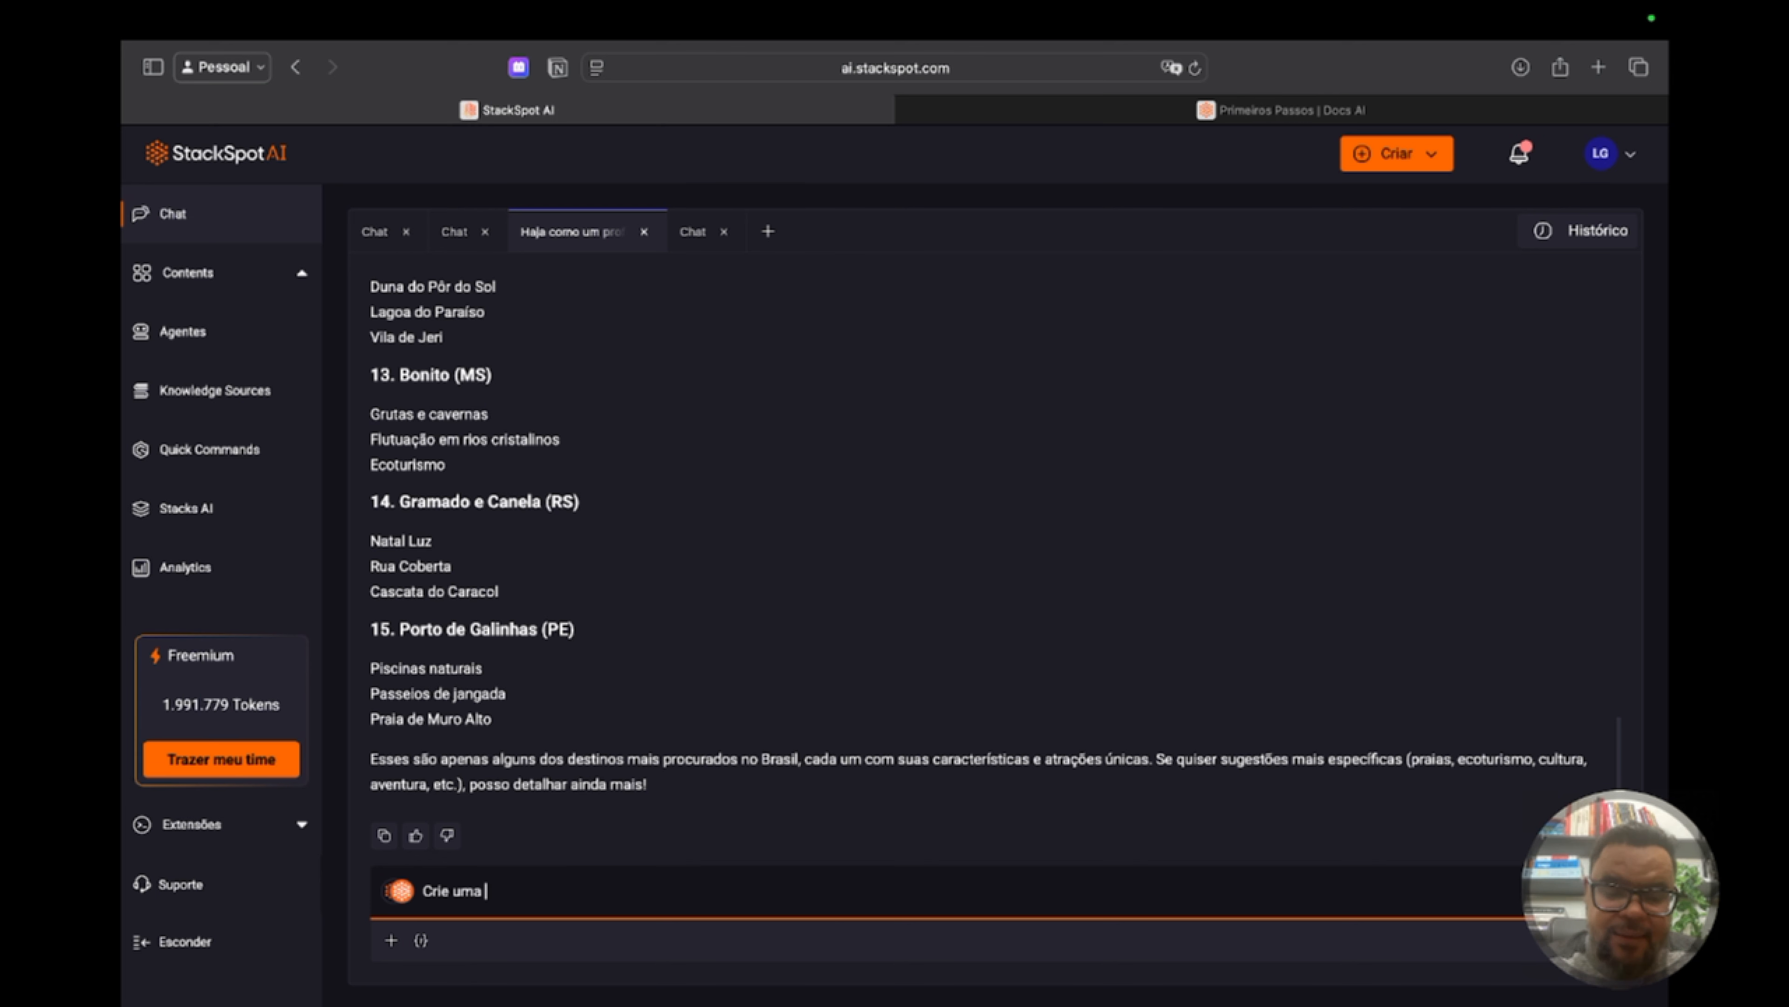
{"action": "type", "text": "descriçao"}
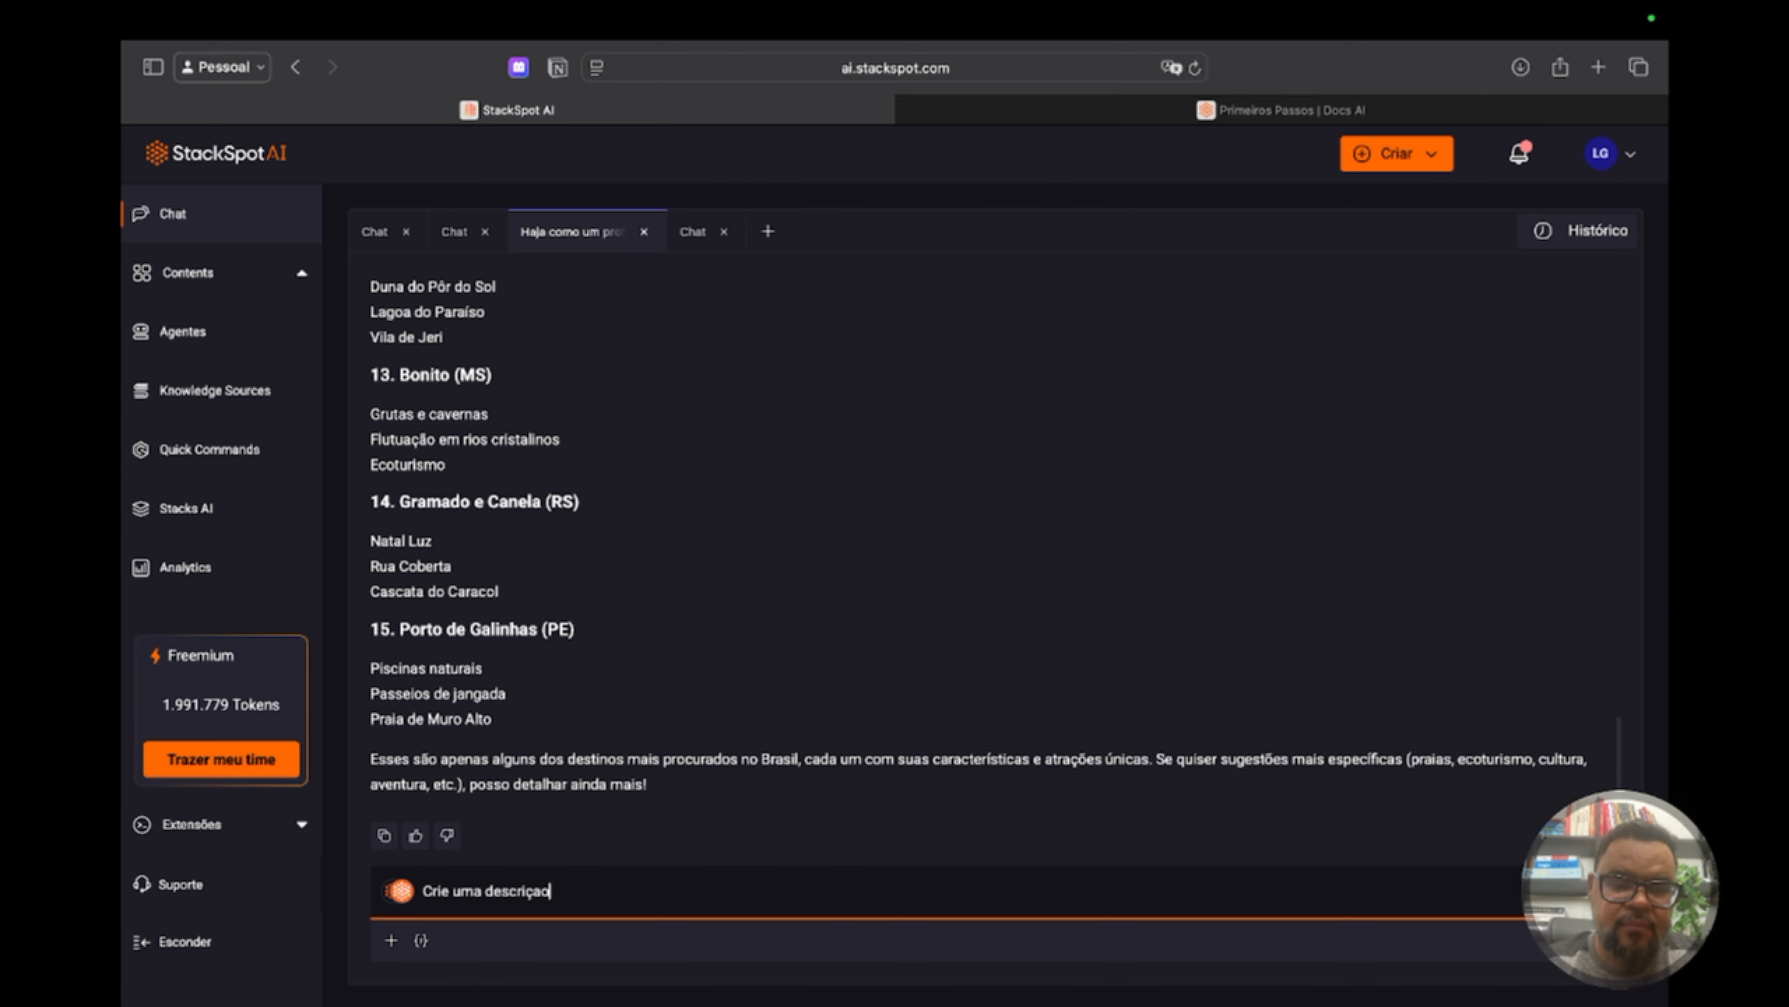
{"action": "key", "text": "BackSpace"}
{"action": "key", "text": "BackSpace"}
{"action": "type", "text": "ã"}
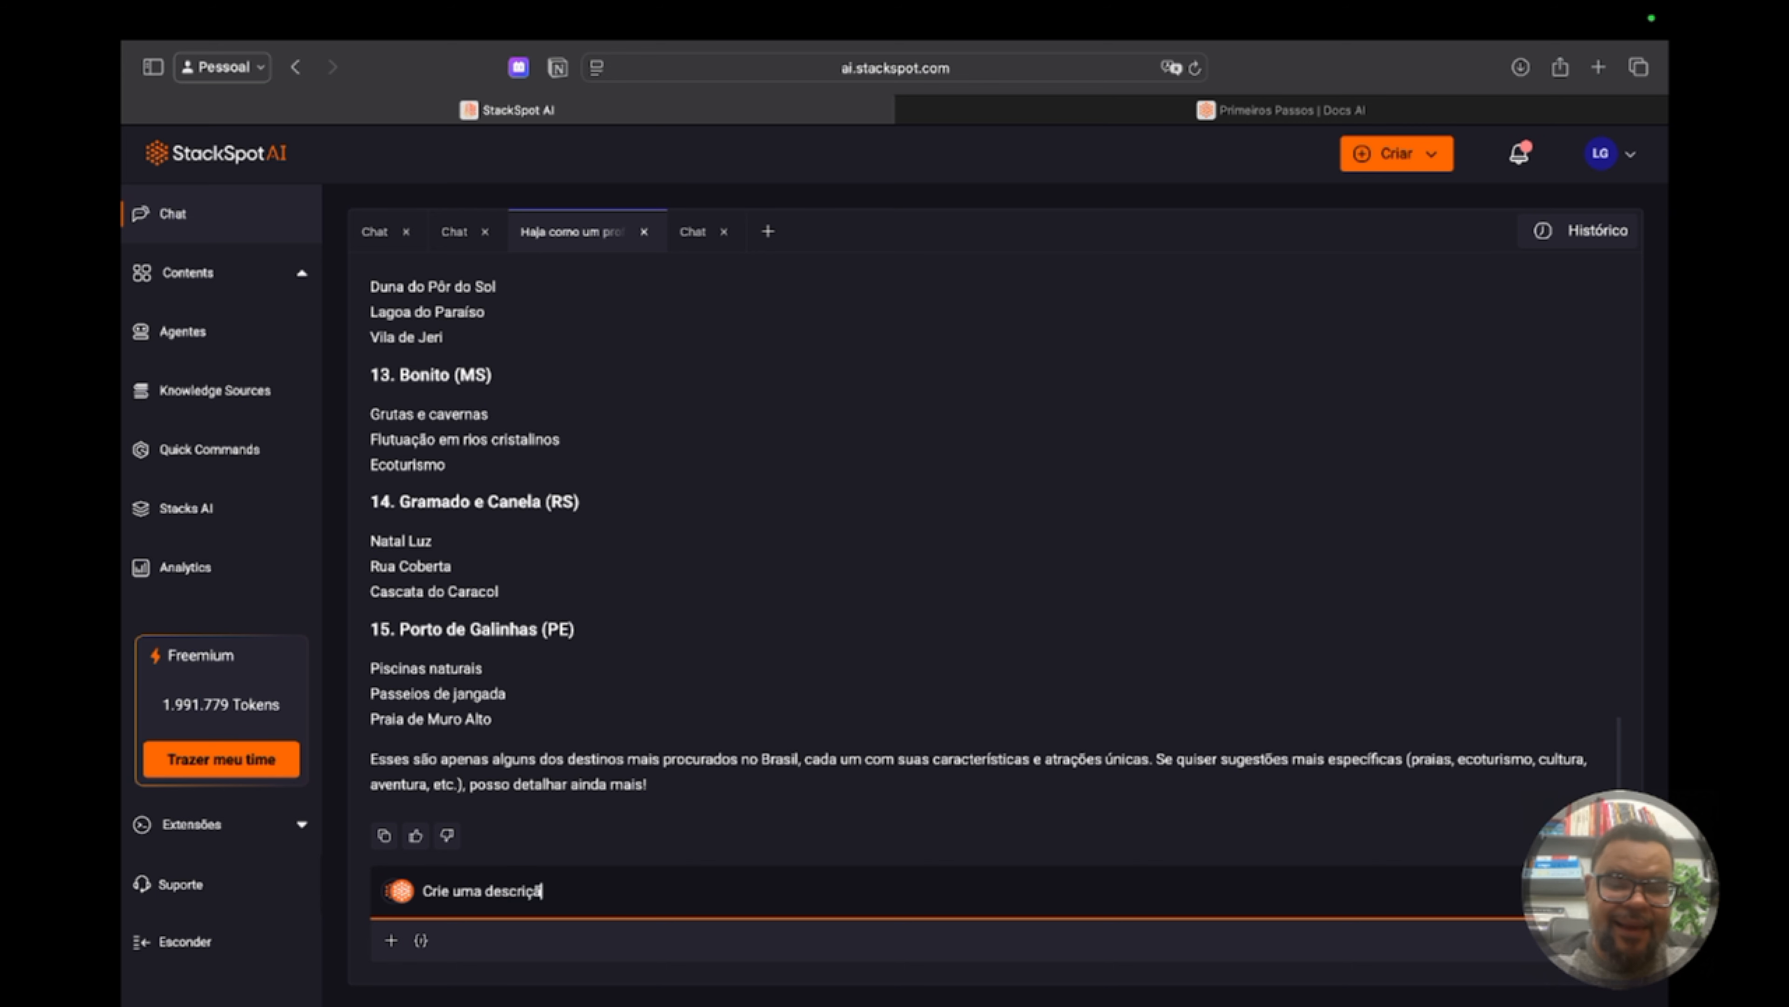
{"action": "type", "text": "o especial"}
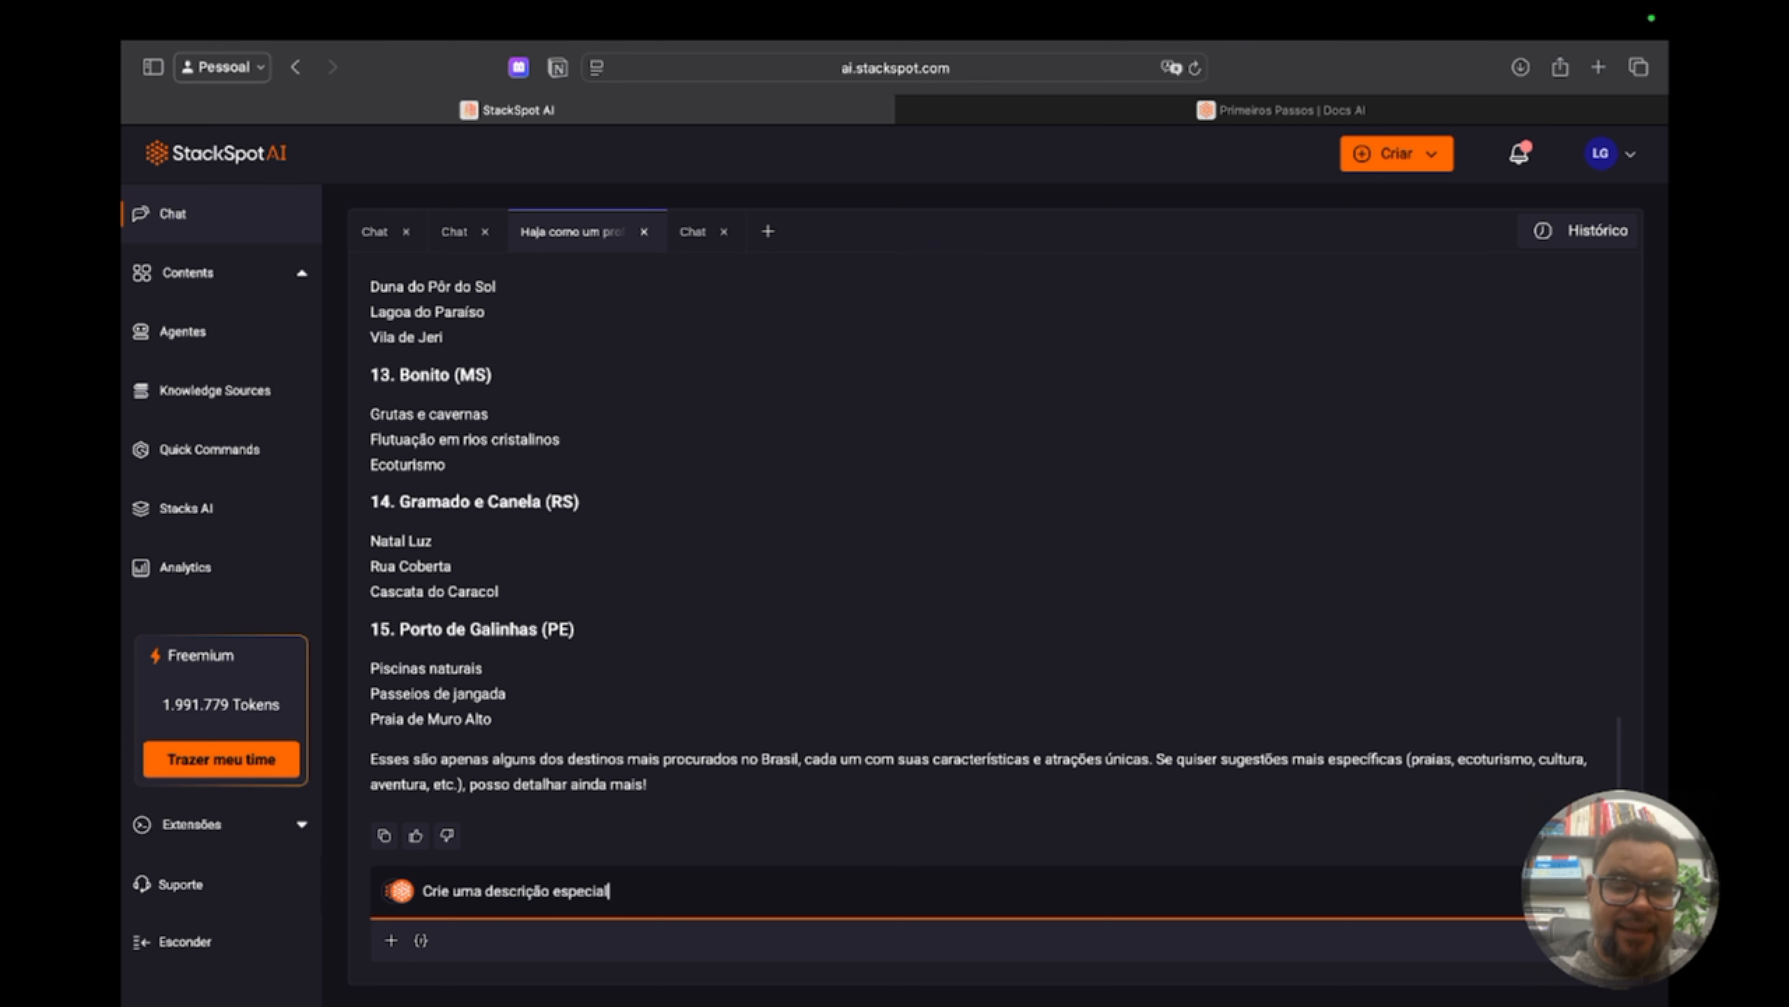
{"action": "type", "text": "izada p"}
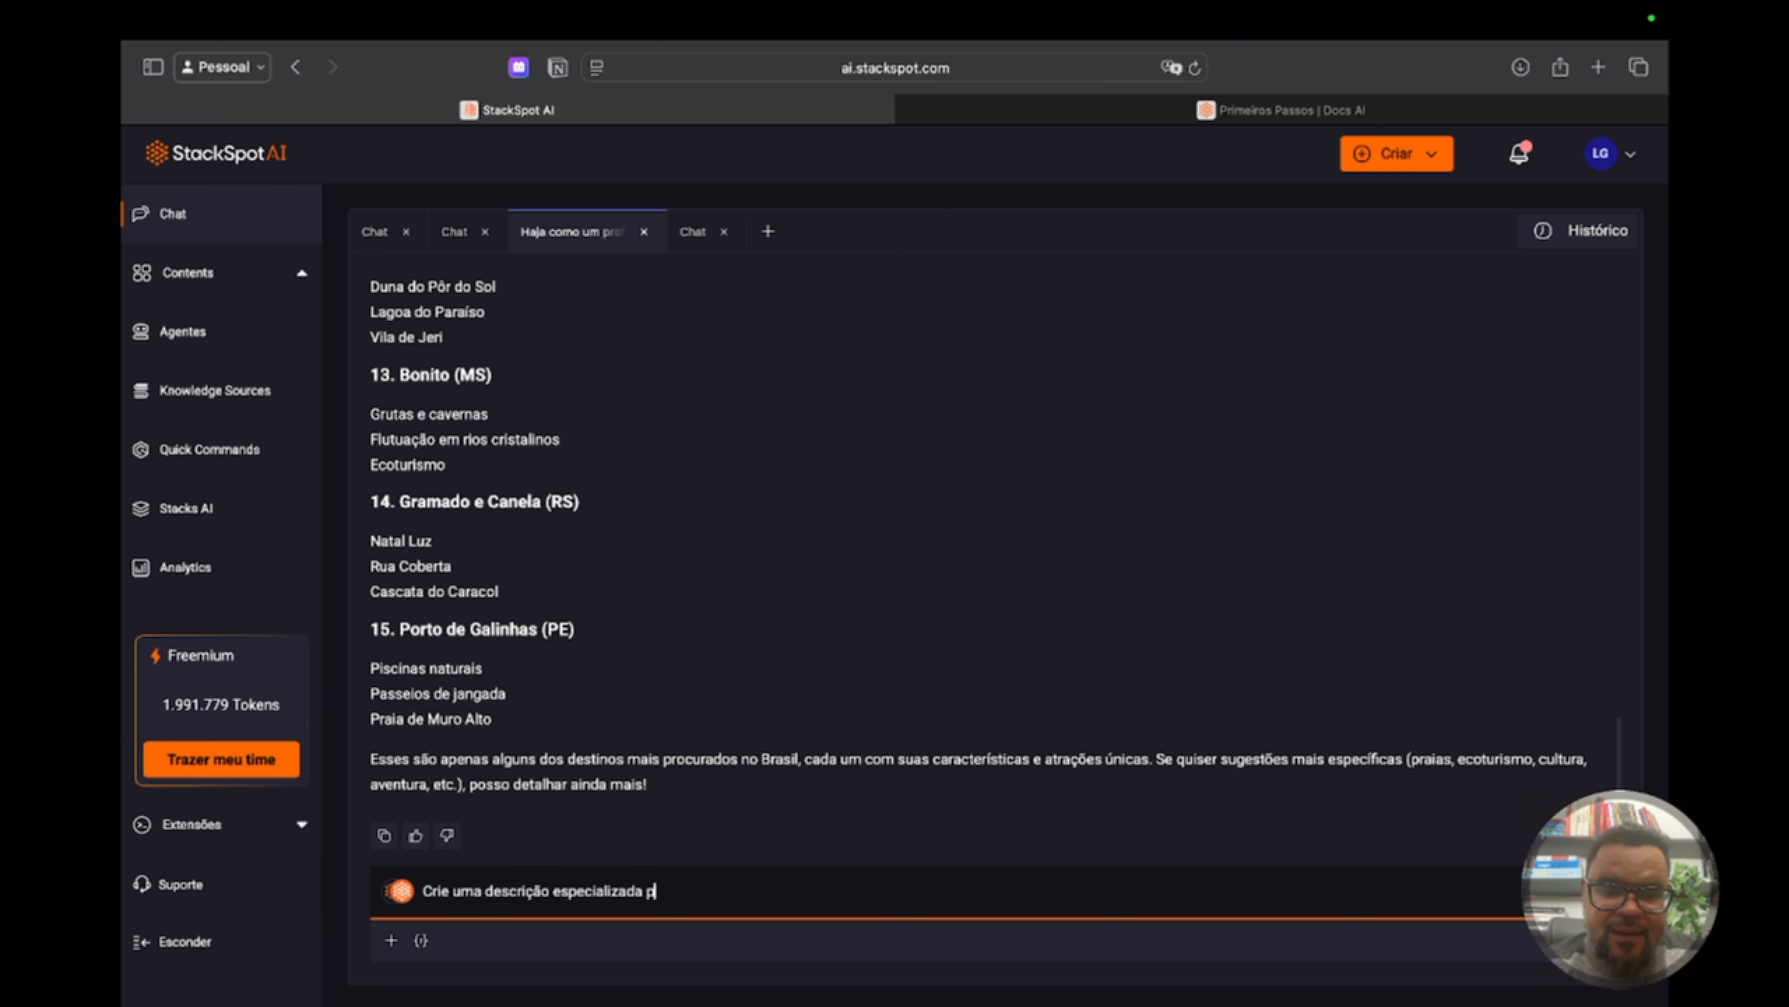
{"action": "type", "text": "ara esse ti"}
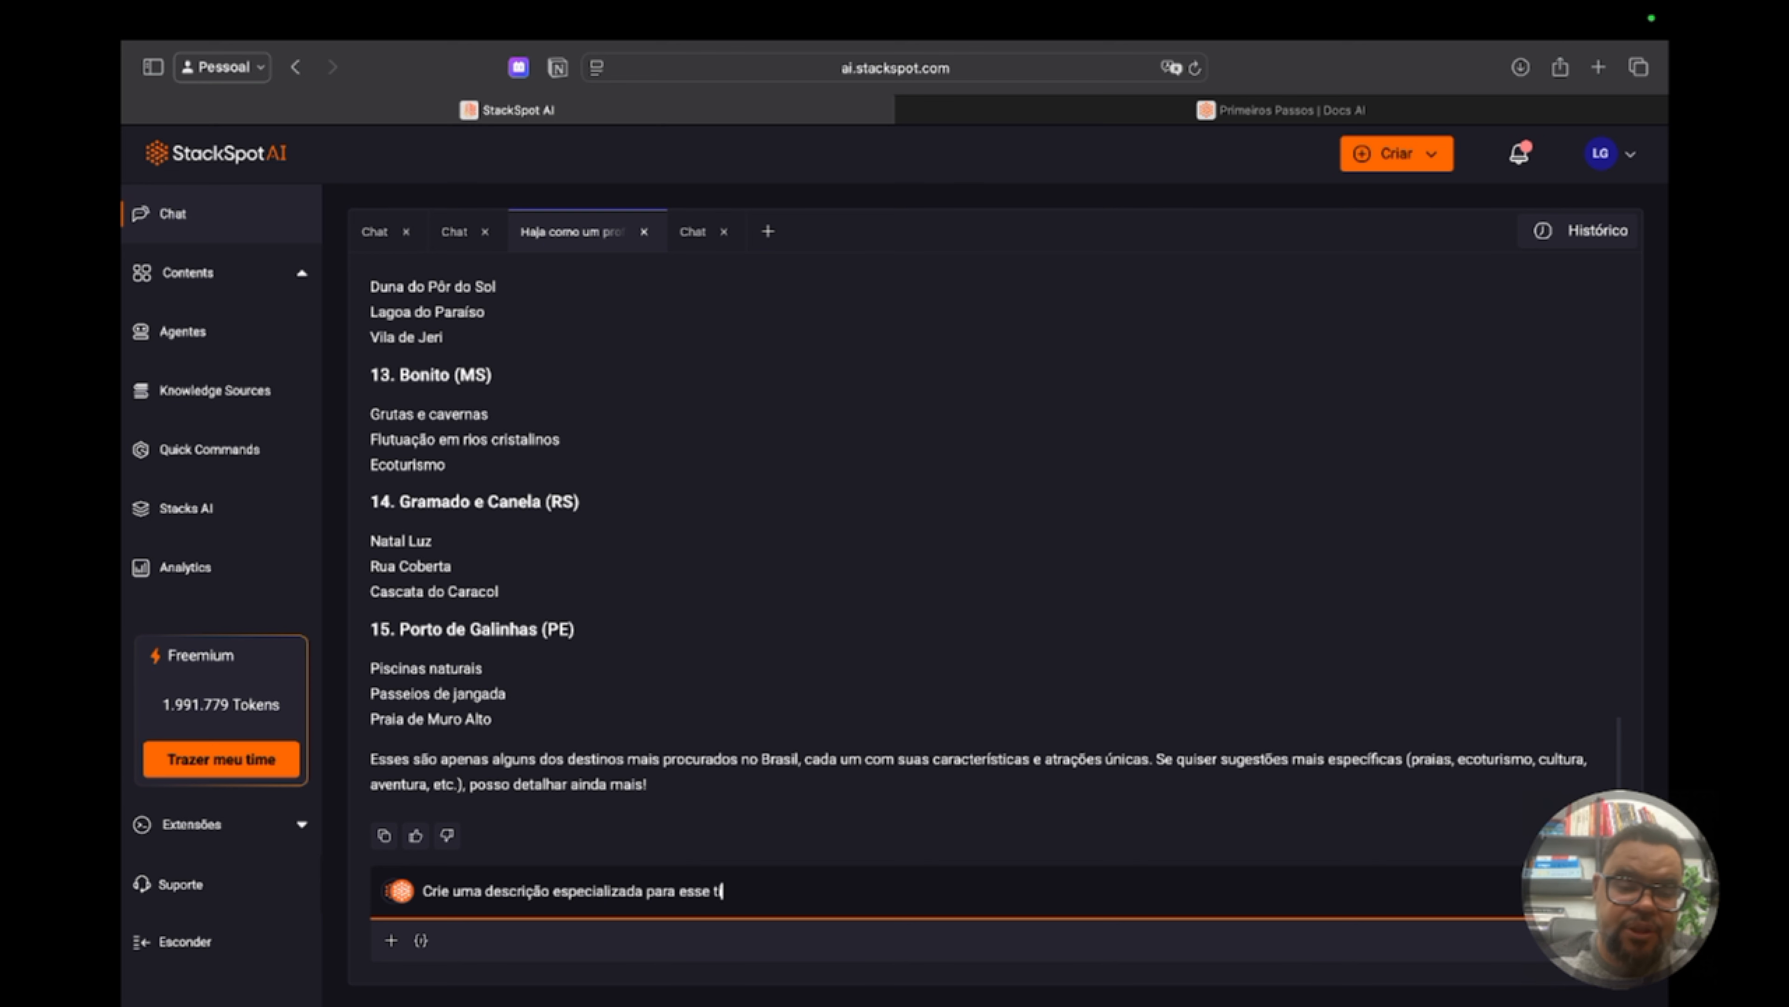
{"action": "type", "text": "po de conte"}
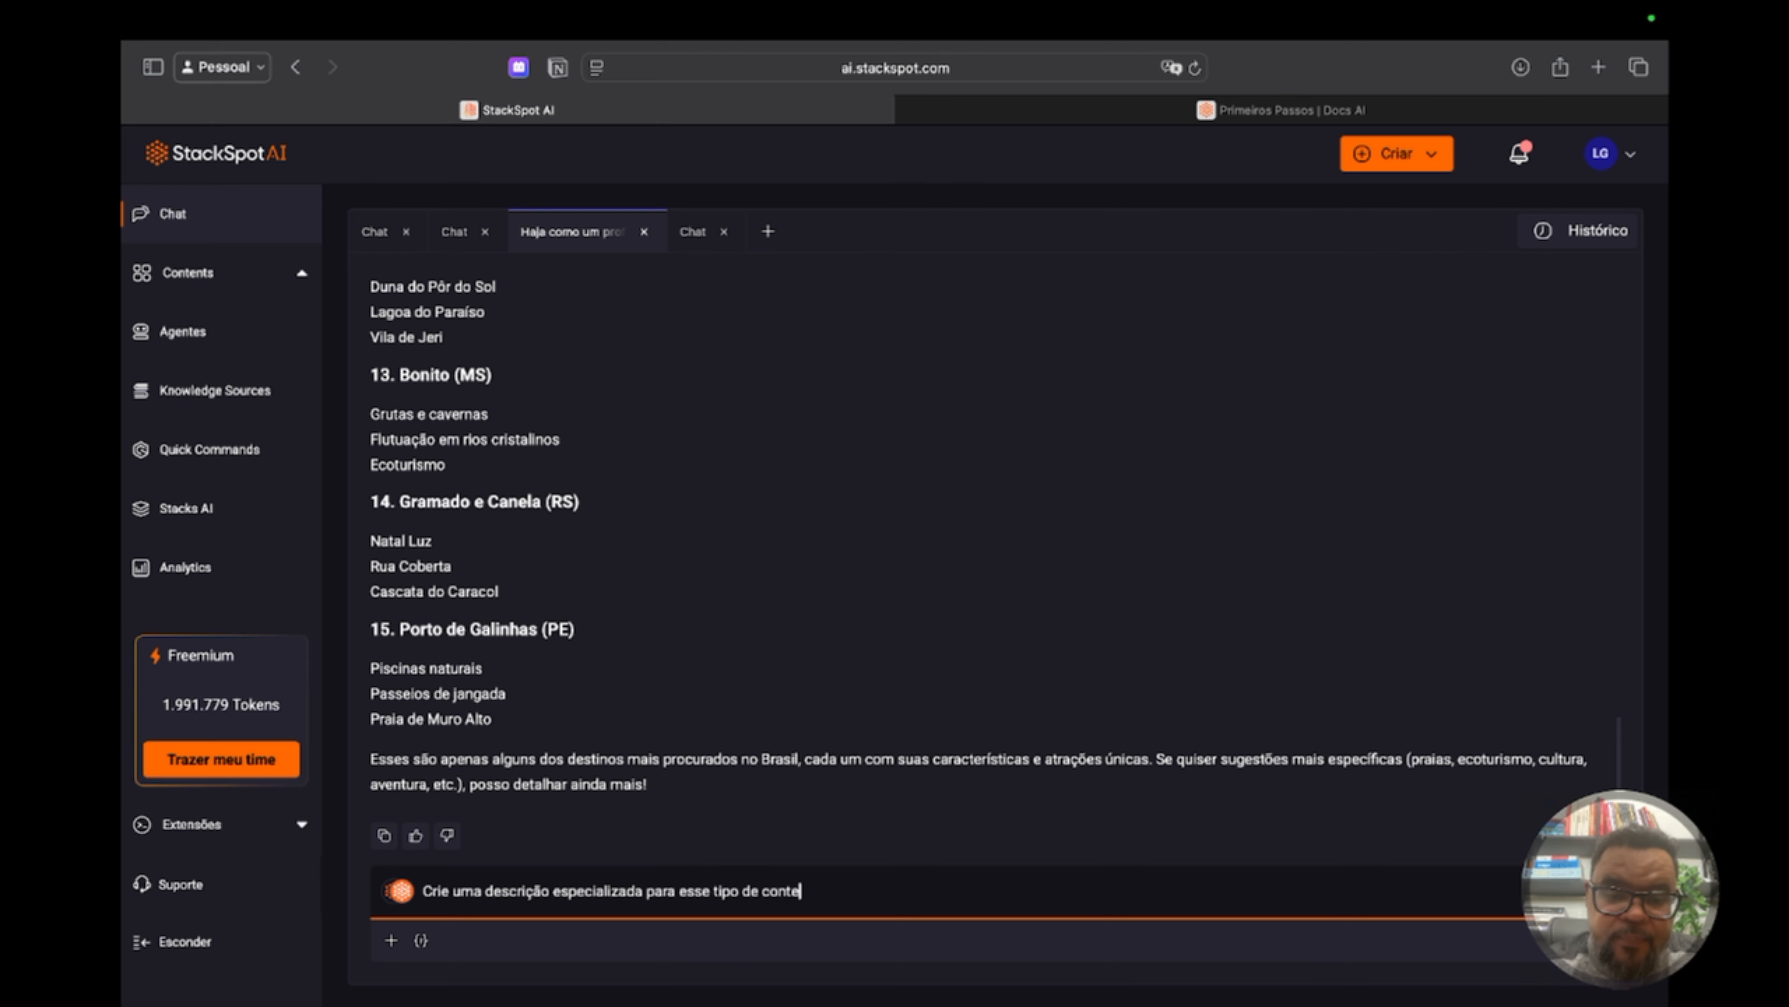
{"action": "type", "text": "údo,"}
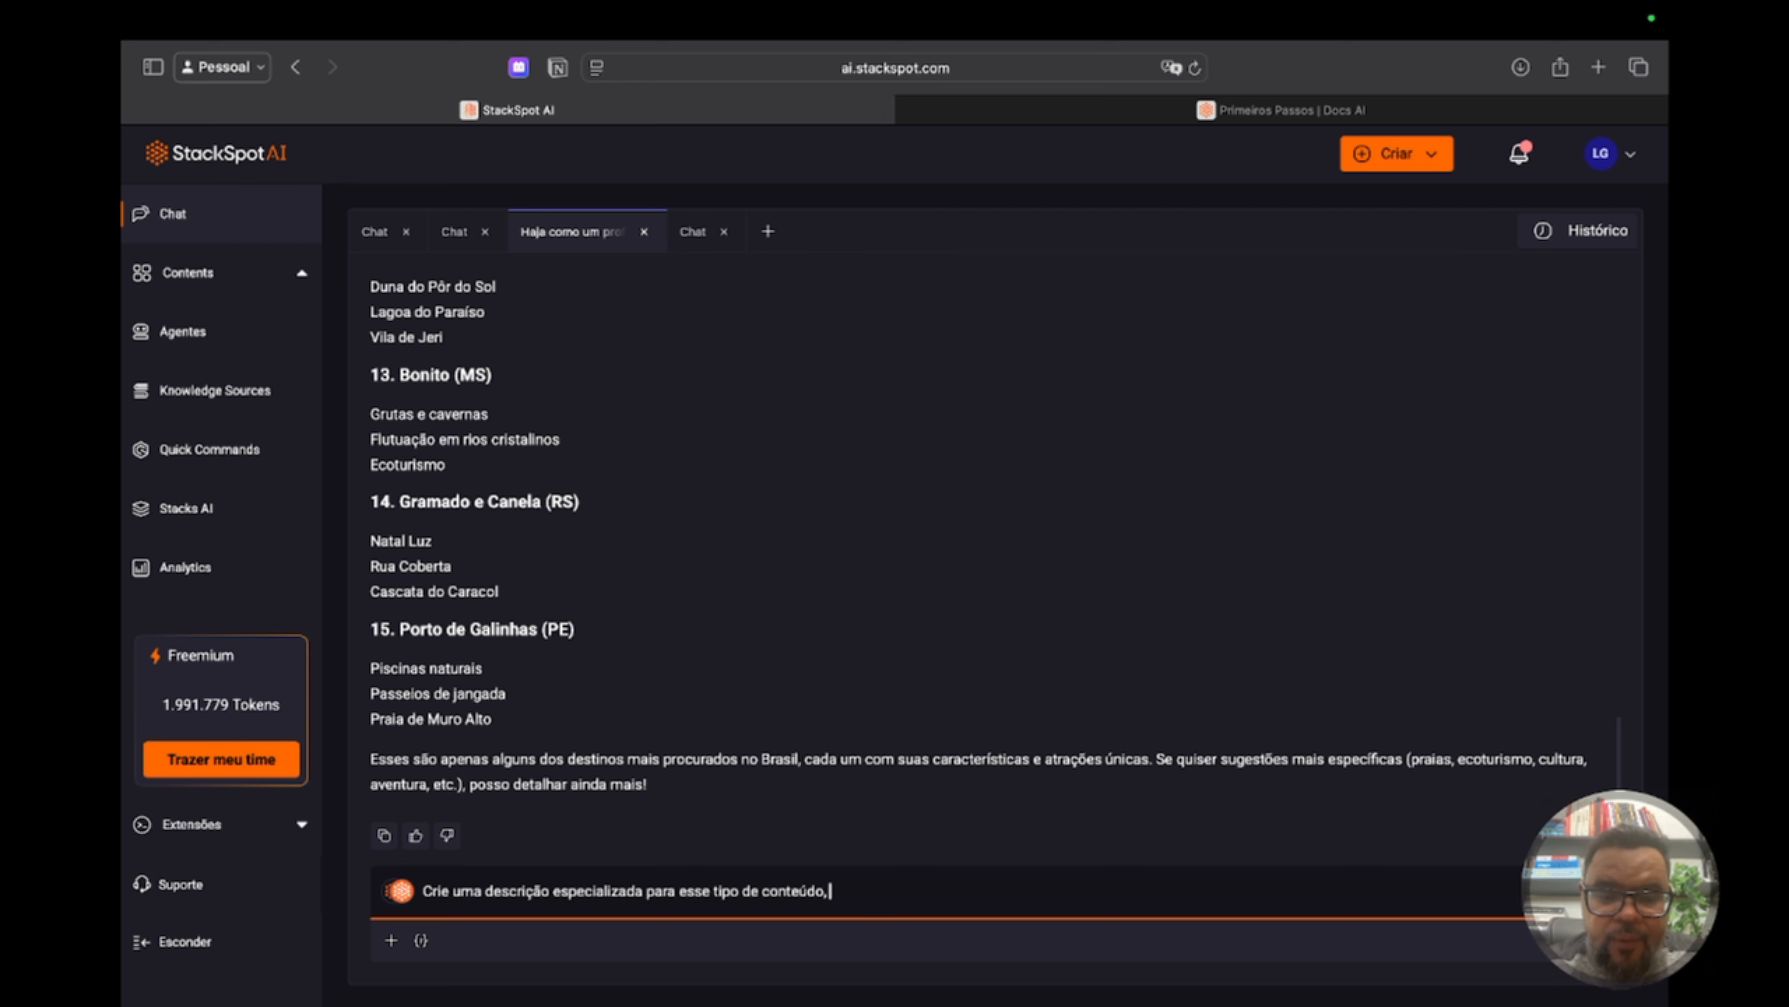
Continue the message with "onde essa descrição será utilizada em um agente especializado em turismo brasileiro."
{"action": "type", "text": " on"}
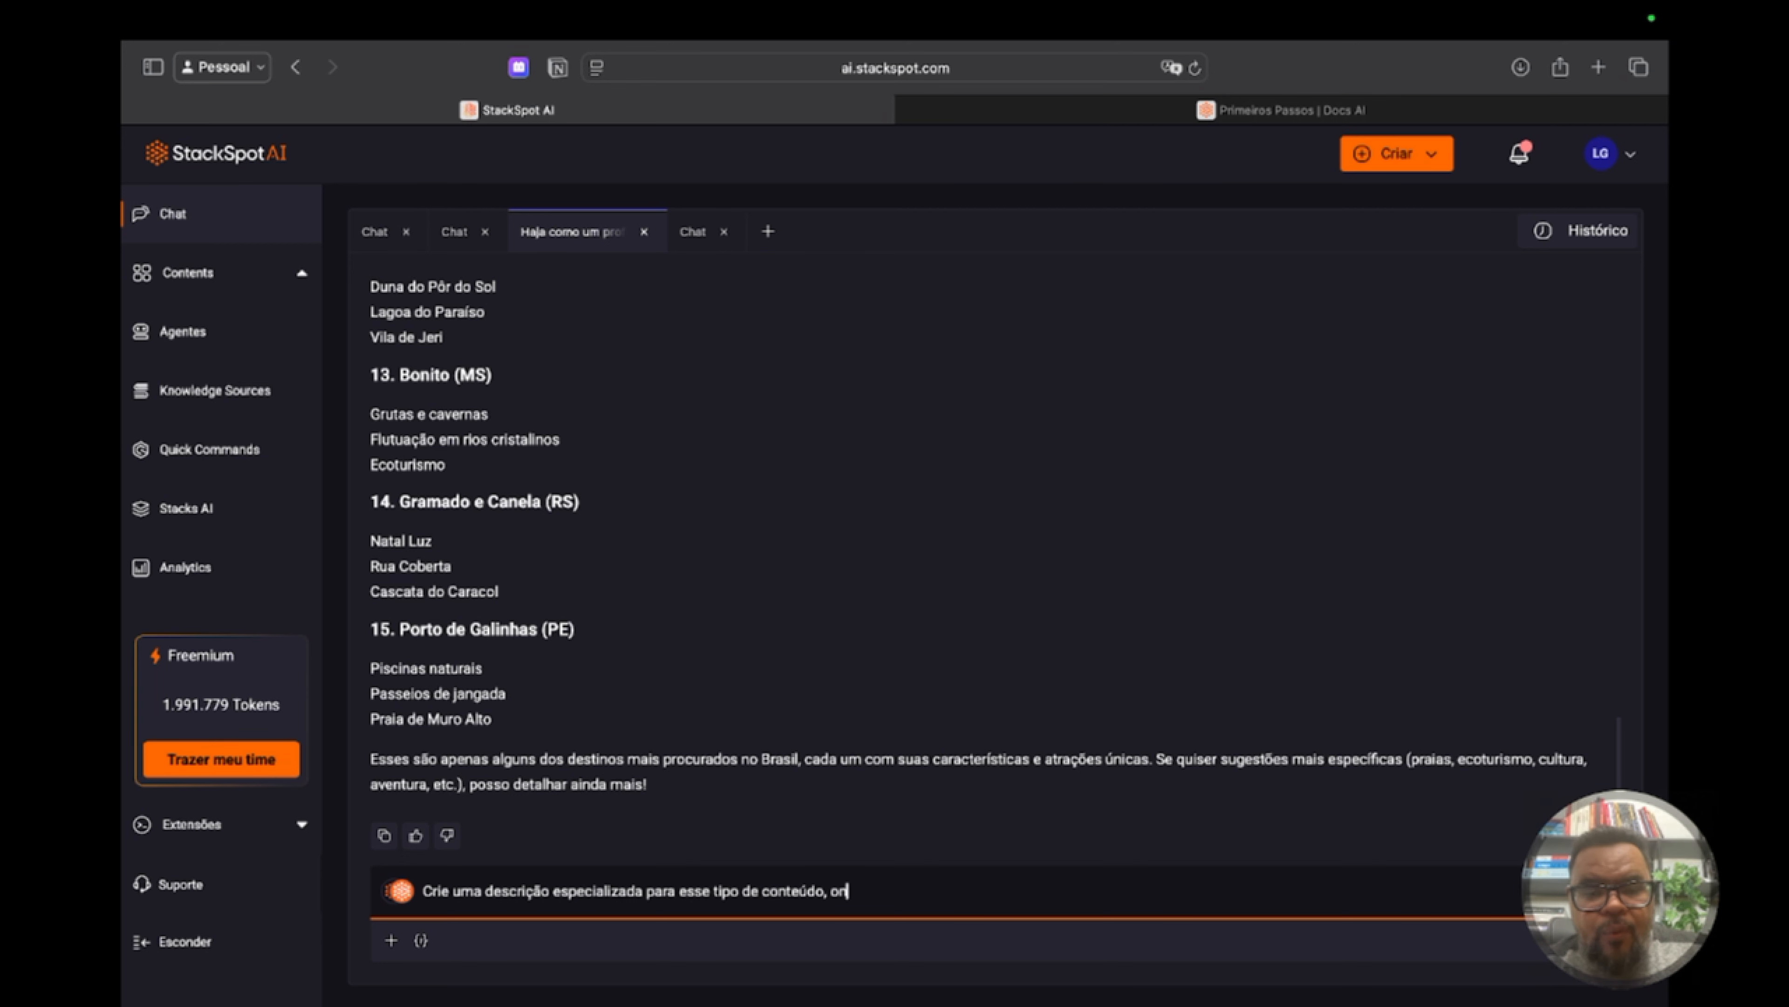
{"action": "type", "text": "de essa desc"}
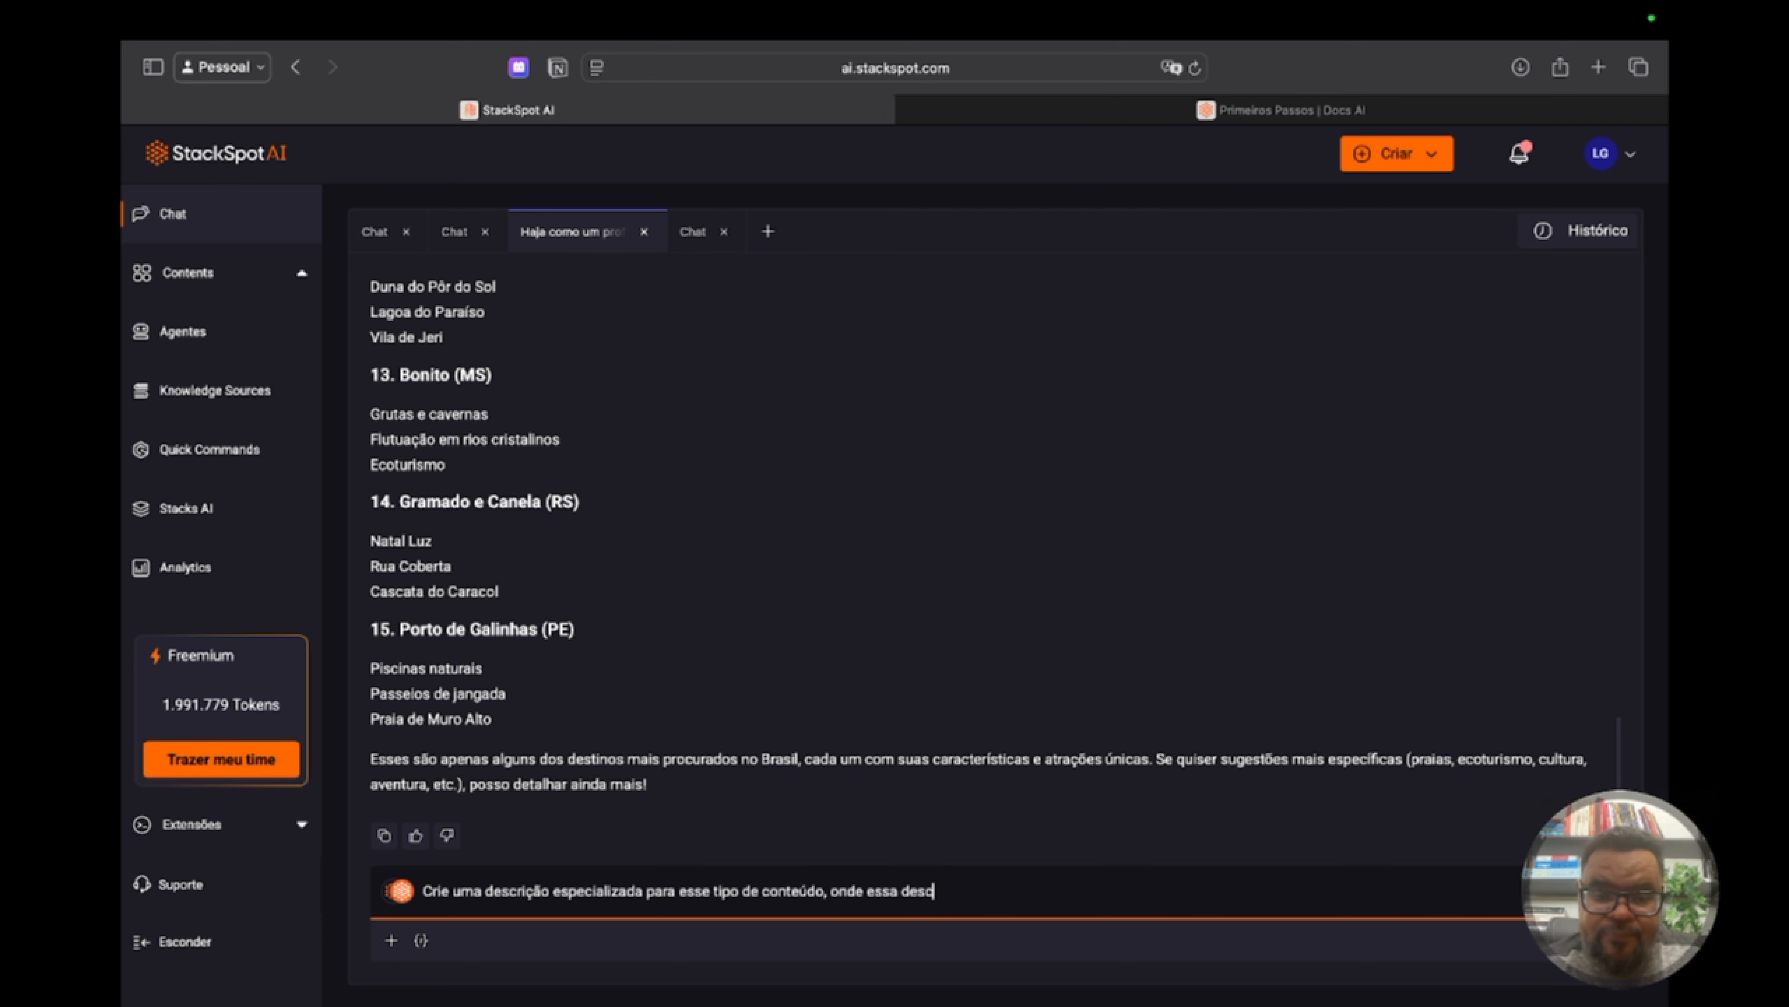
{"action": "type", "text": "rição será ud"}
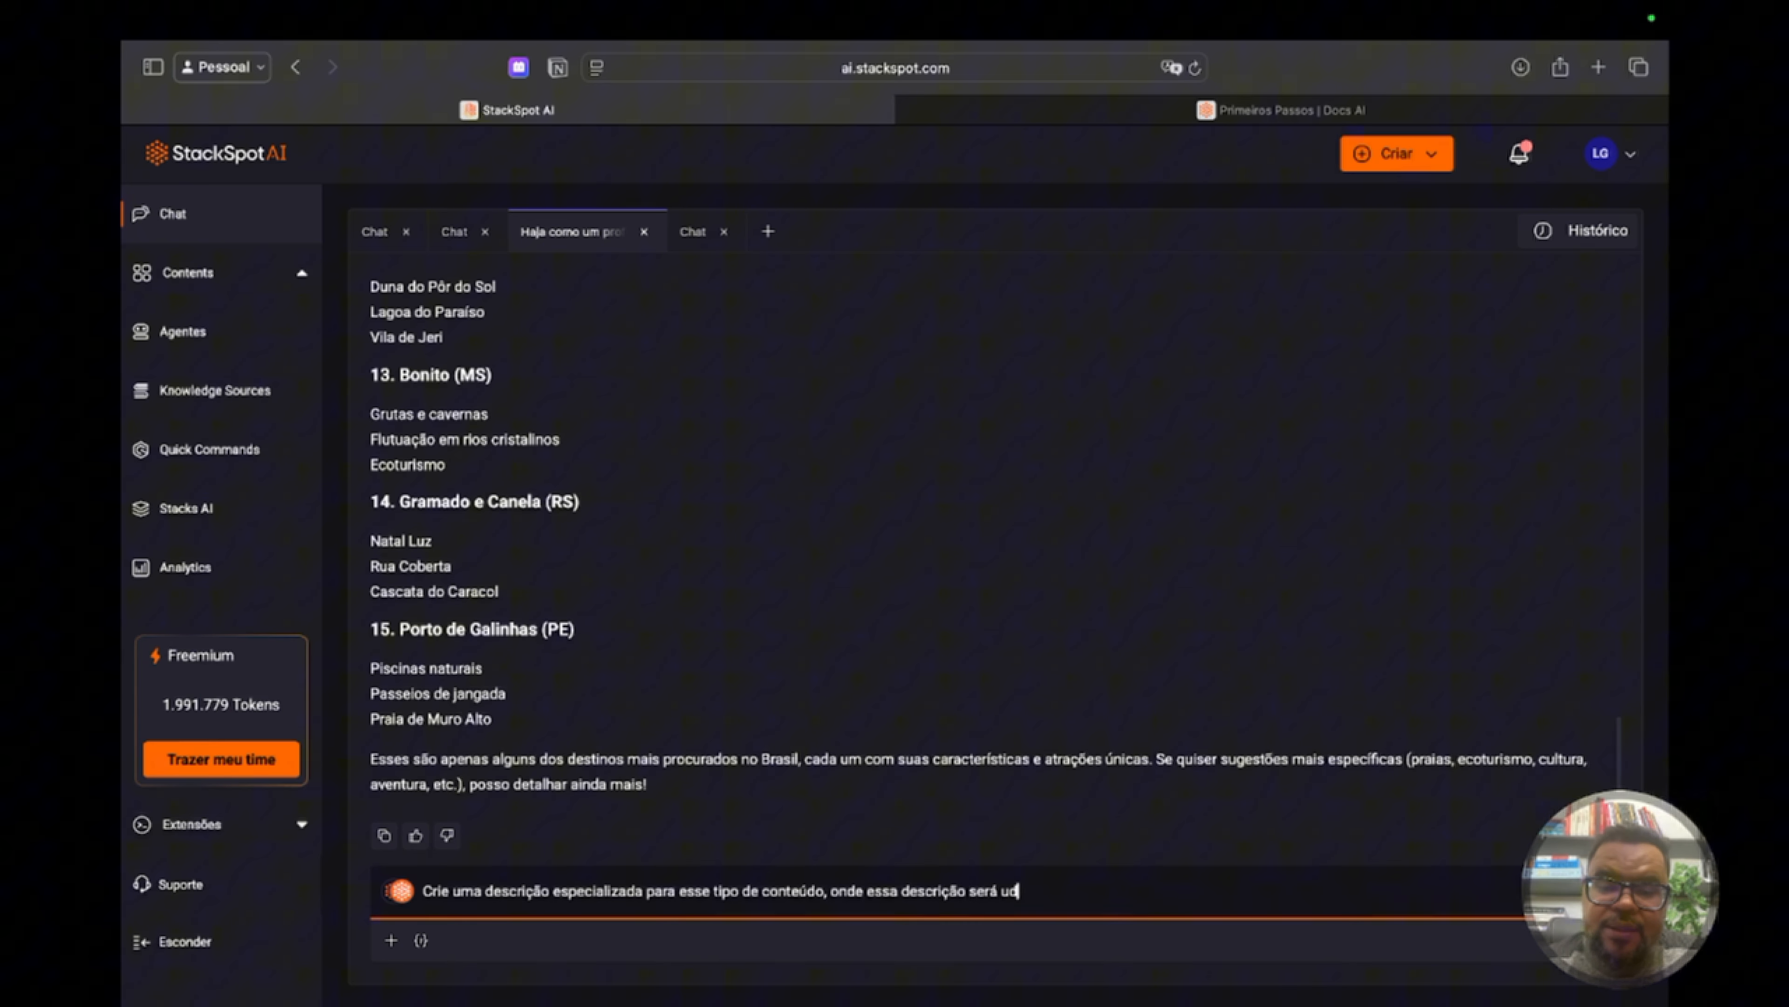
{"action": "key", "text": "BackSpace"}
{"action": "type", "text": "til"}
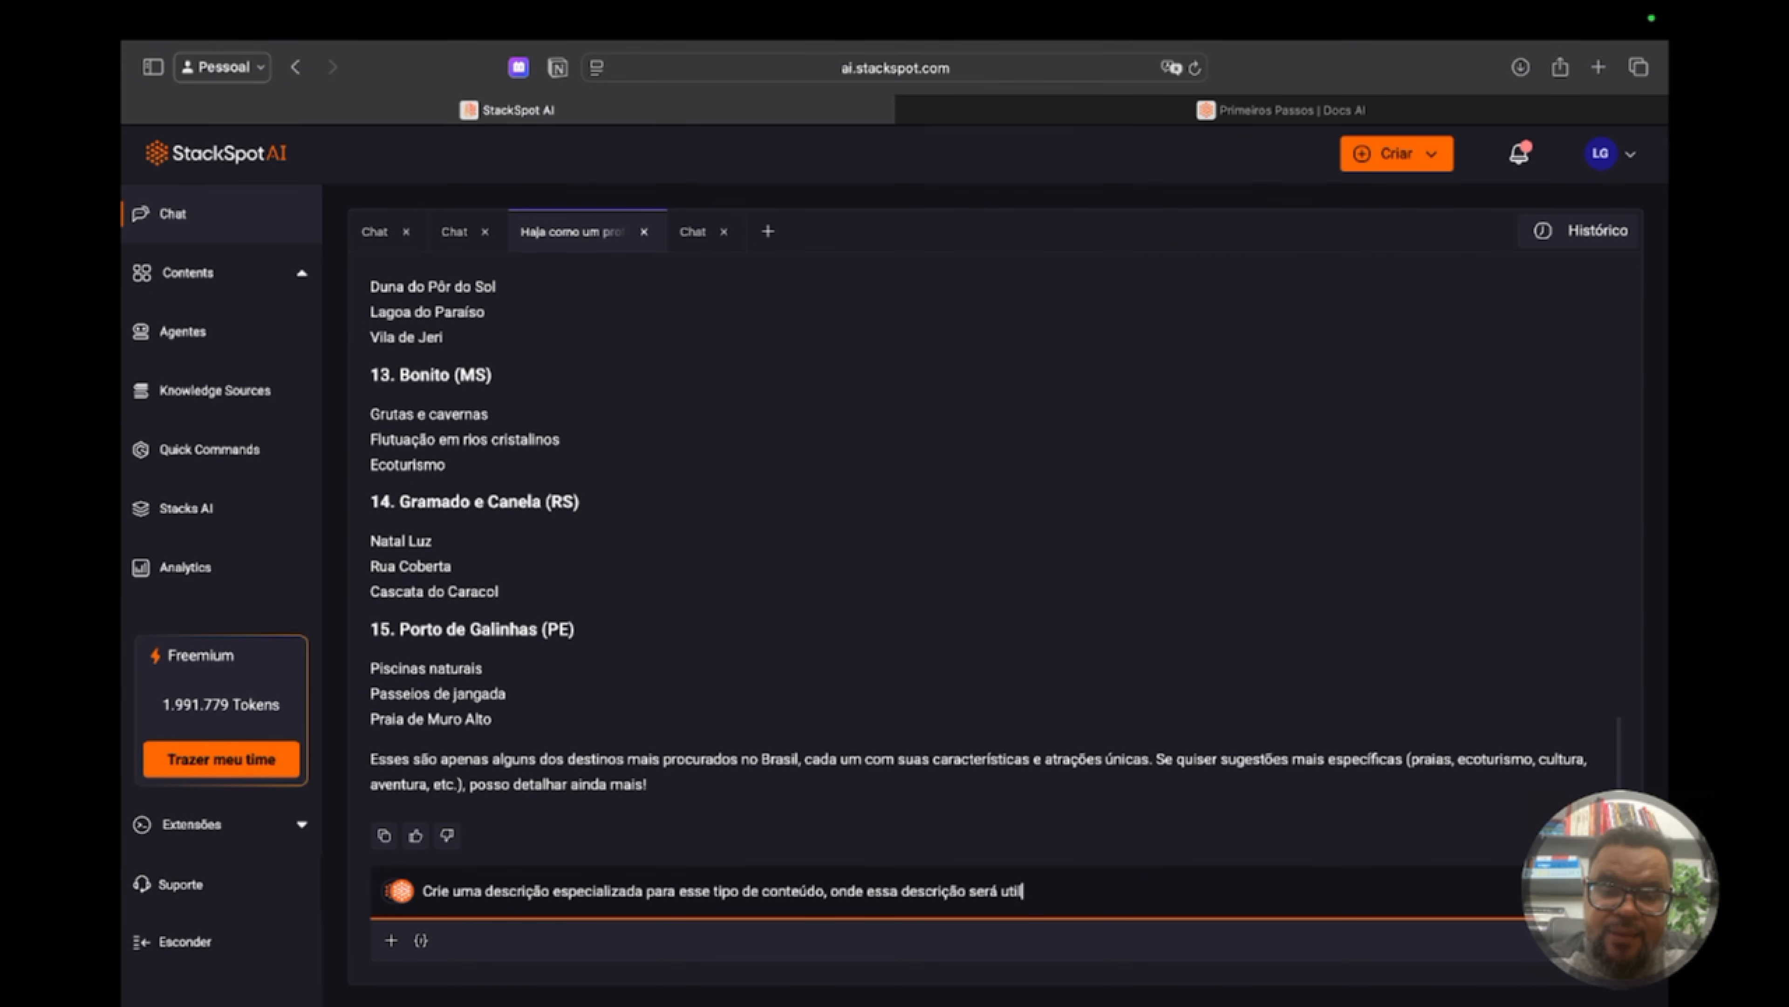
{"action": "type", "text": "izada em u"}
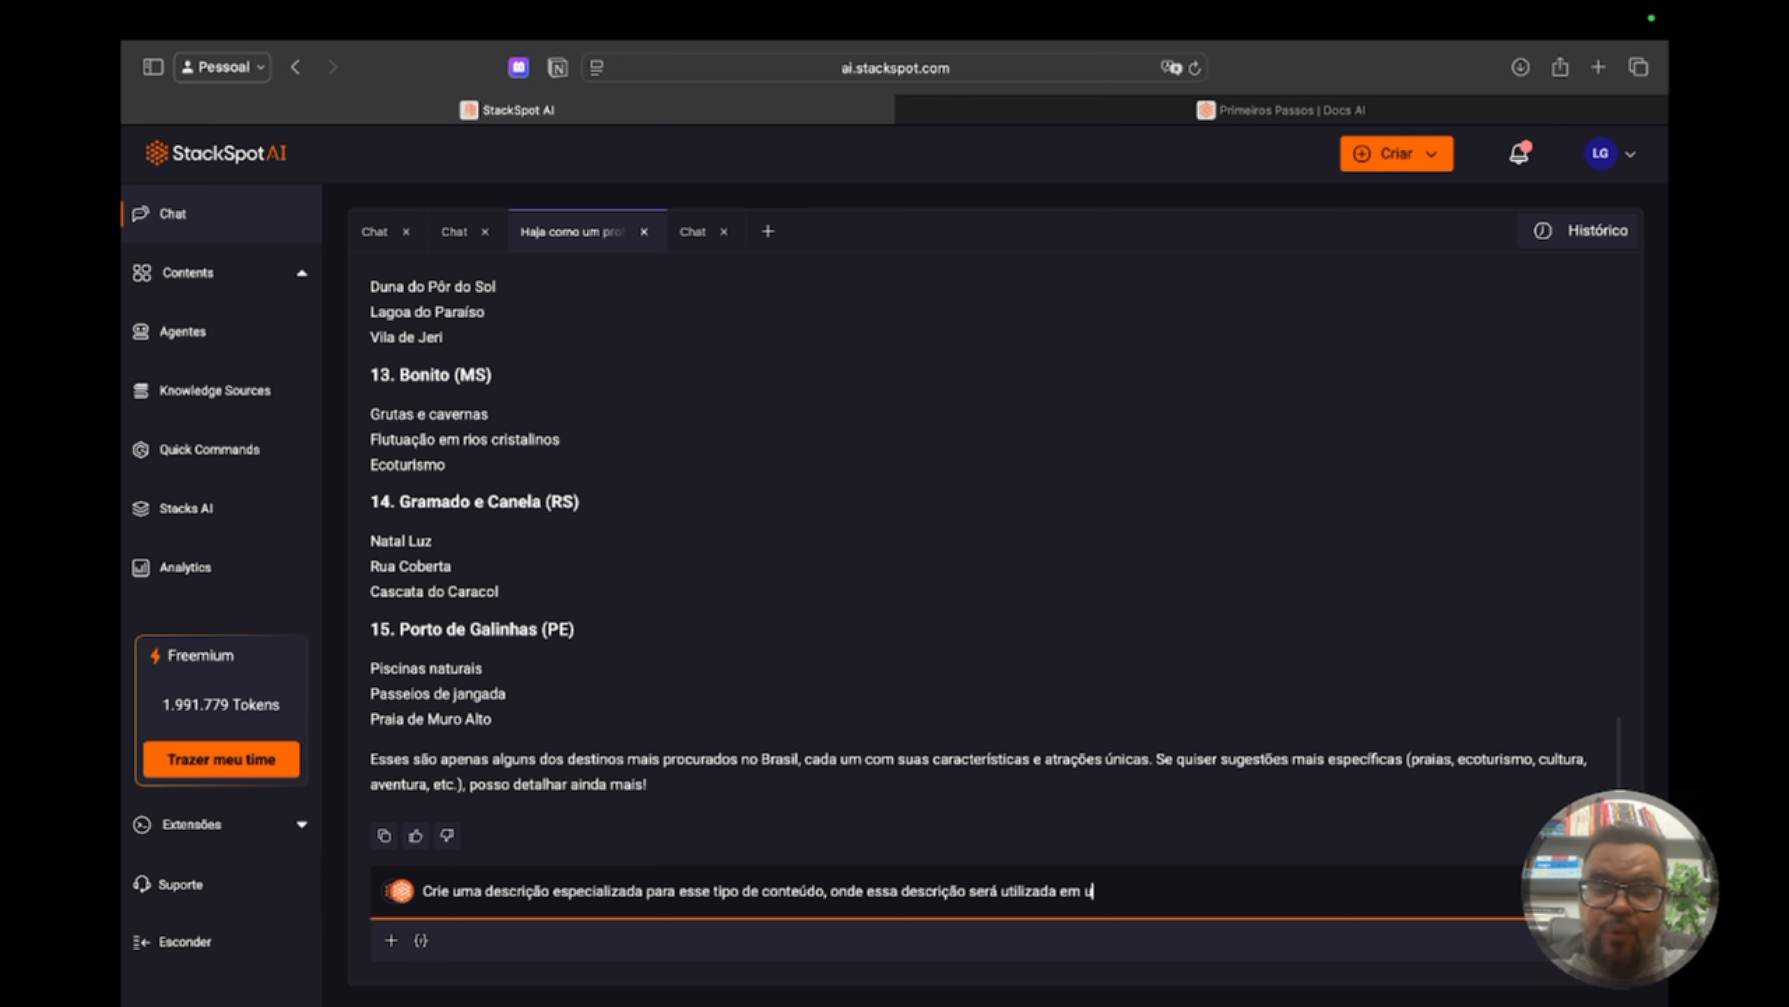
{"action": "type", "text": "m agente especial"}
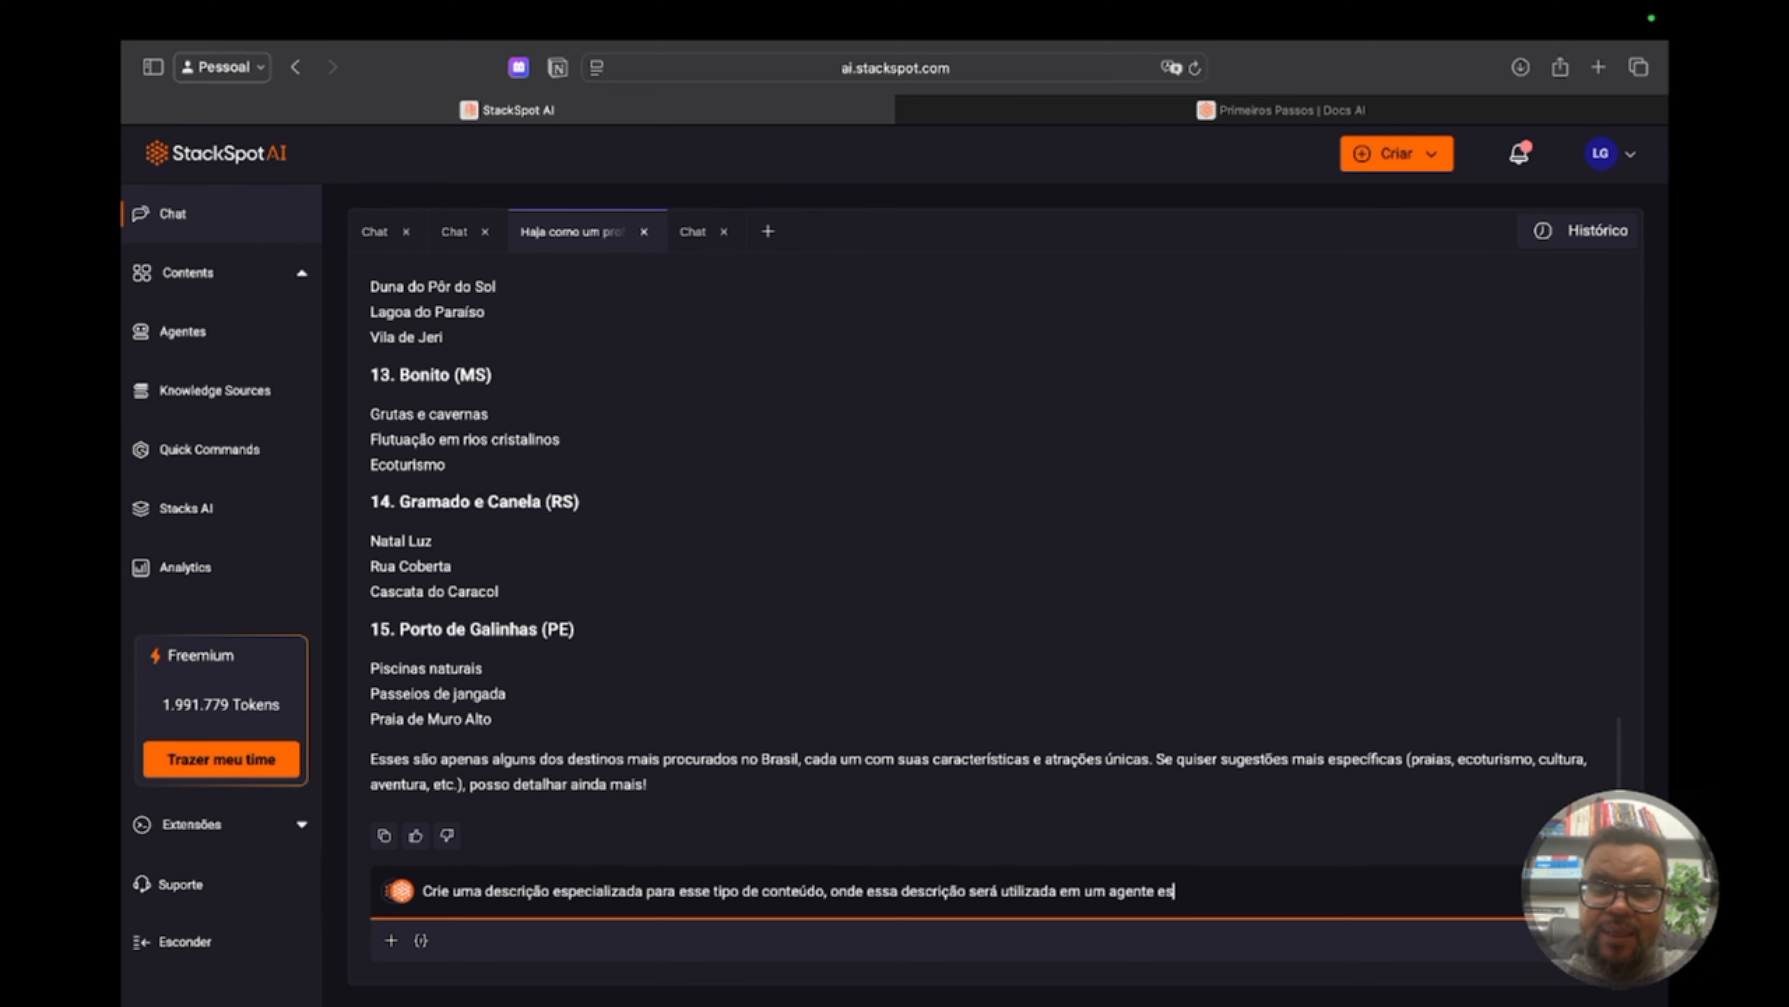
{"action": "type", "text": "d"}
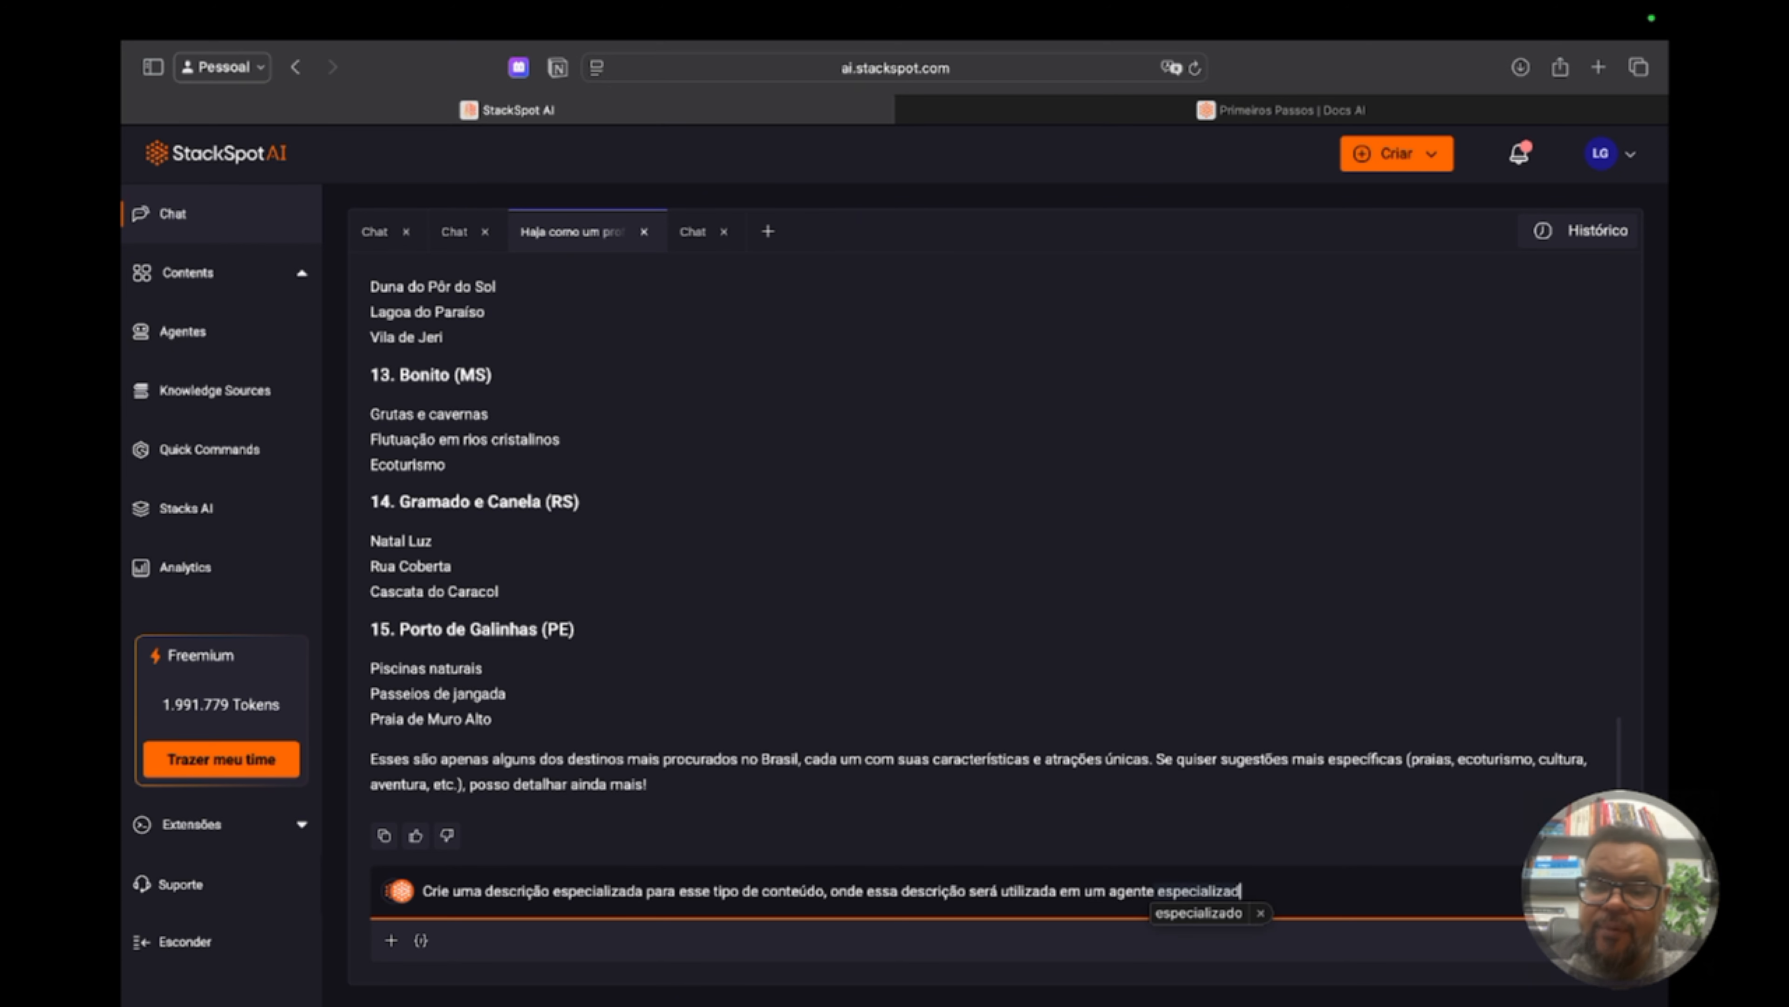
{"action": "type", "text": "o em turismo "}
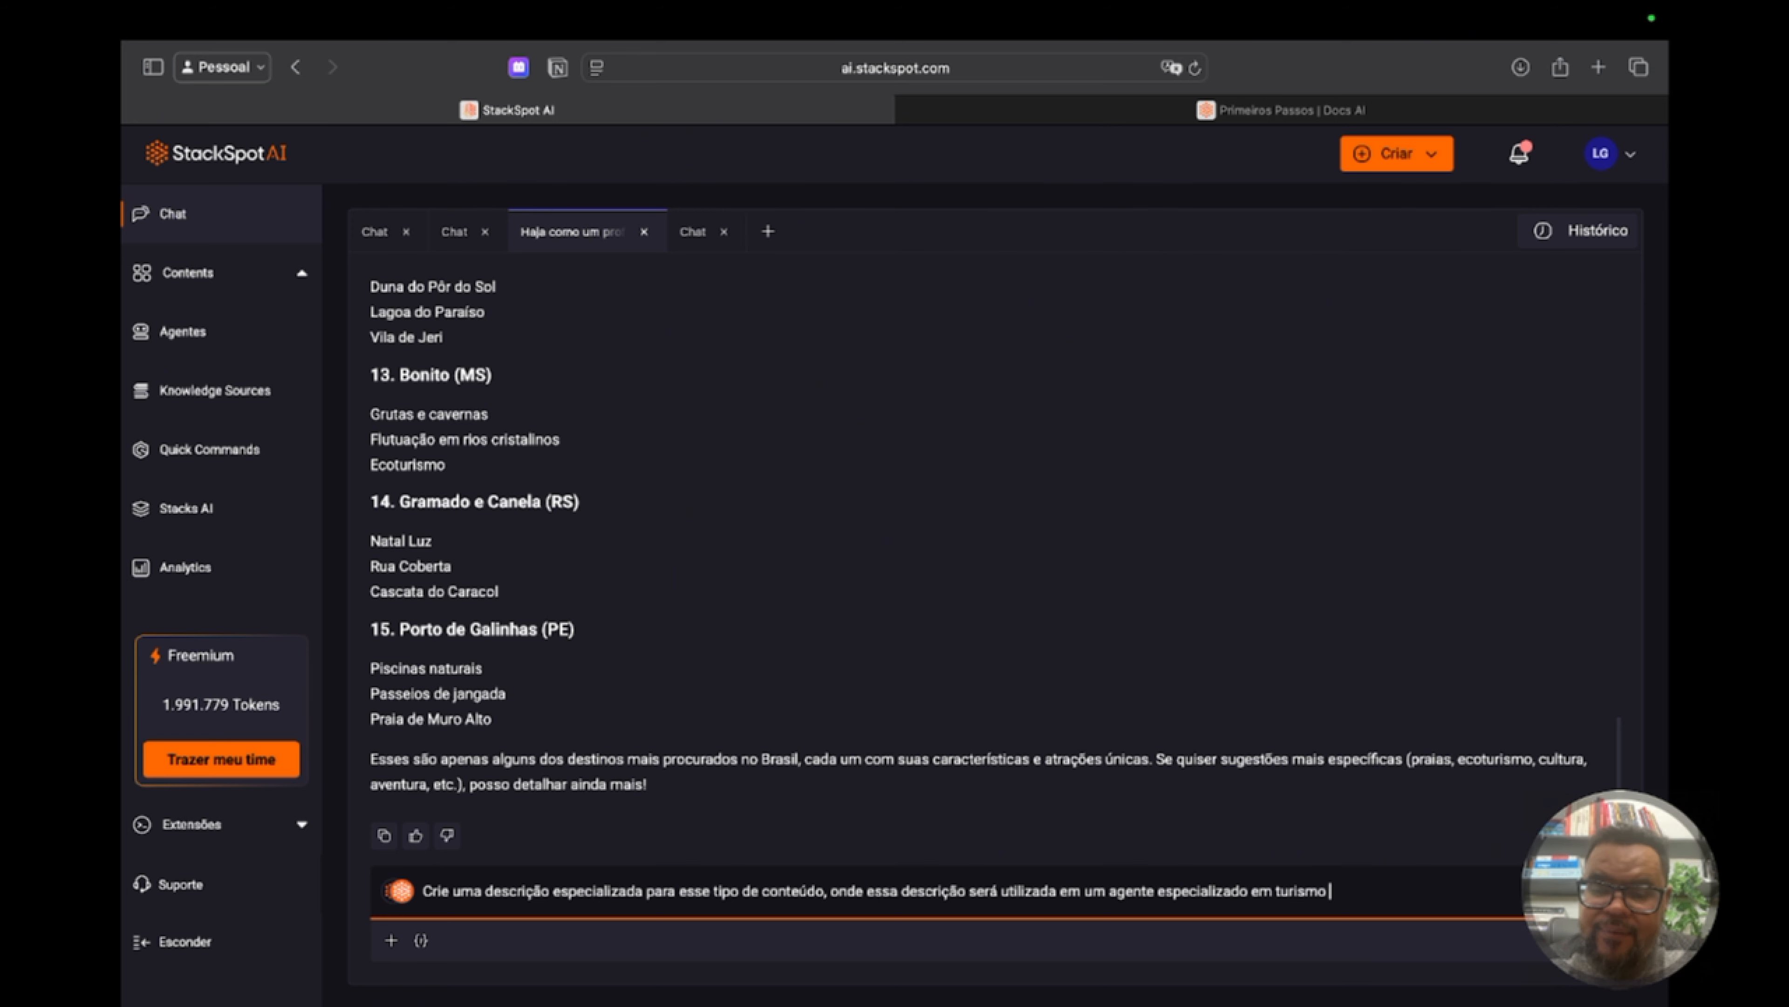
{"action": "type", "text": "brasileiro."}
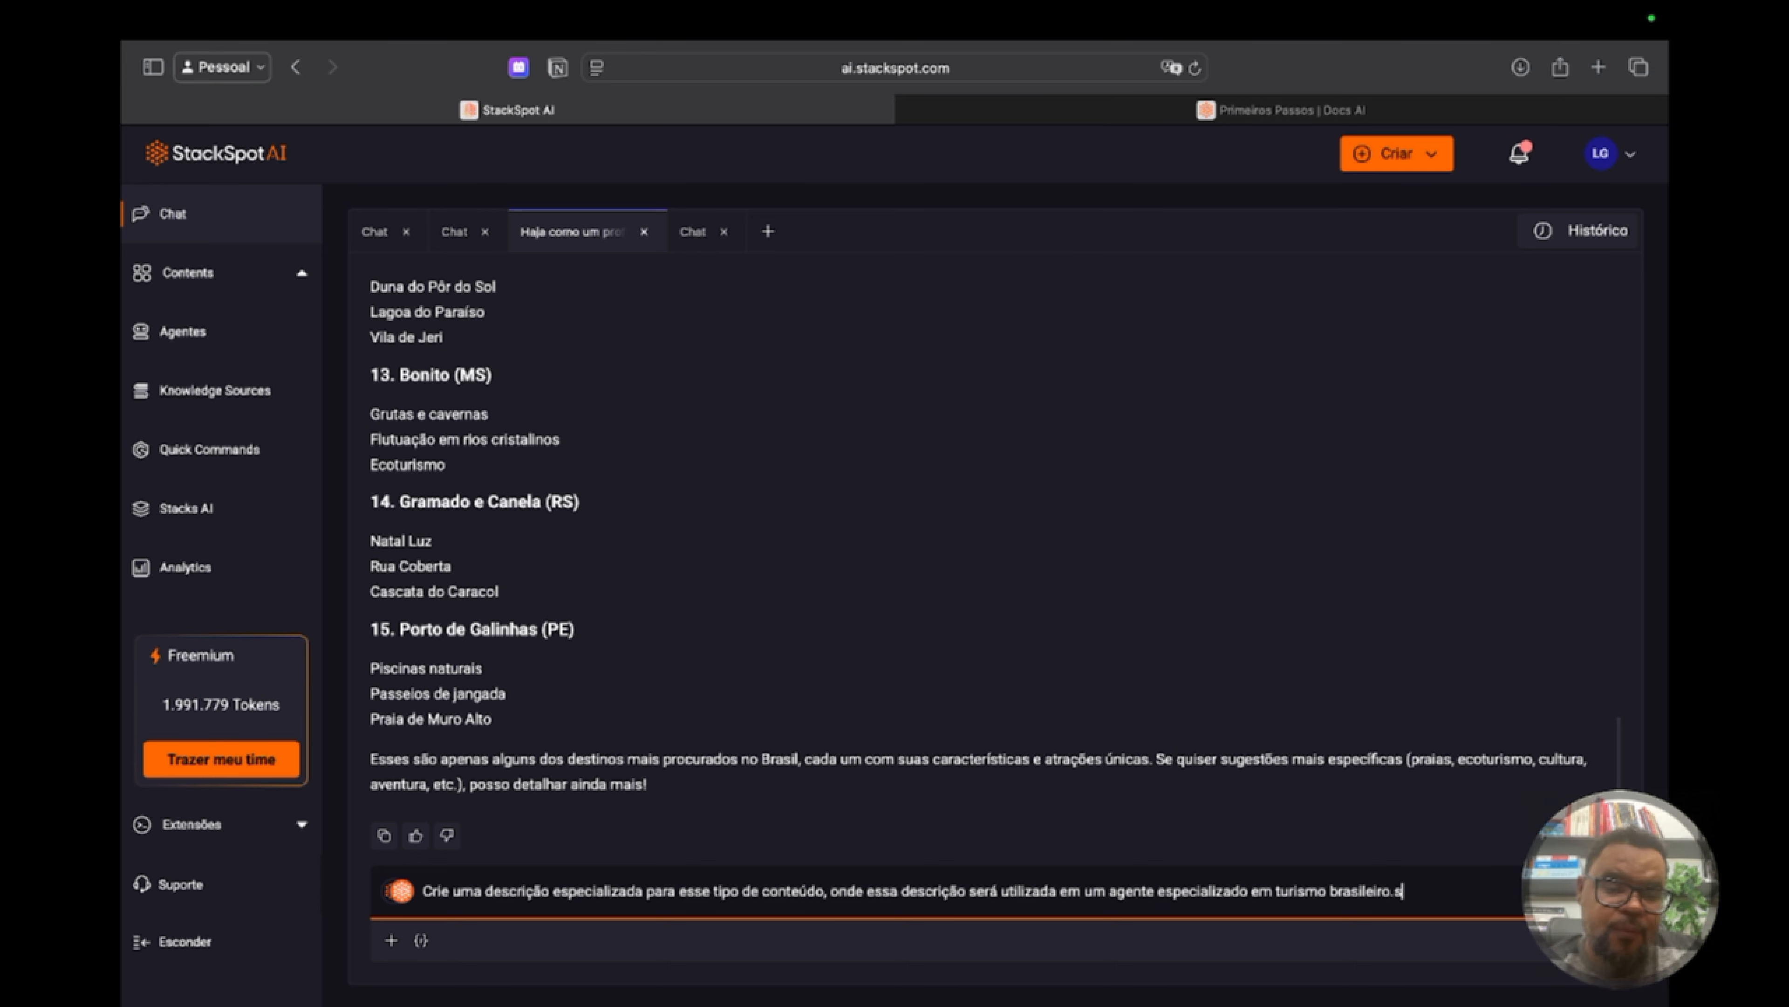
{"action": "key", "text": "shift+Return"}
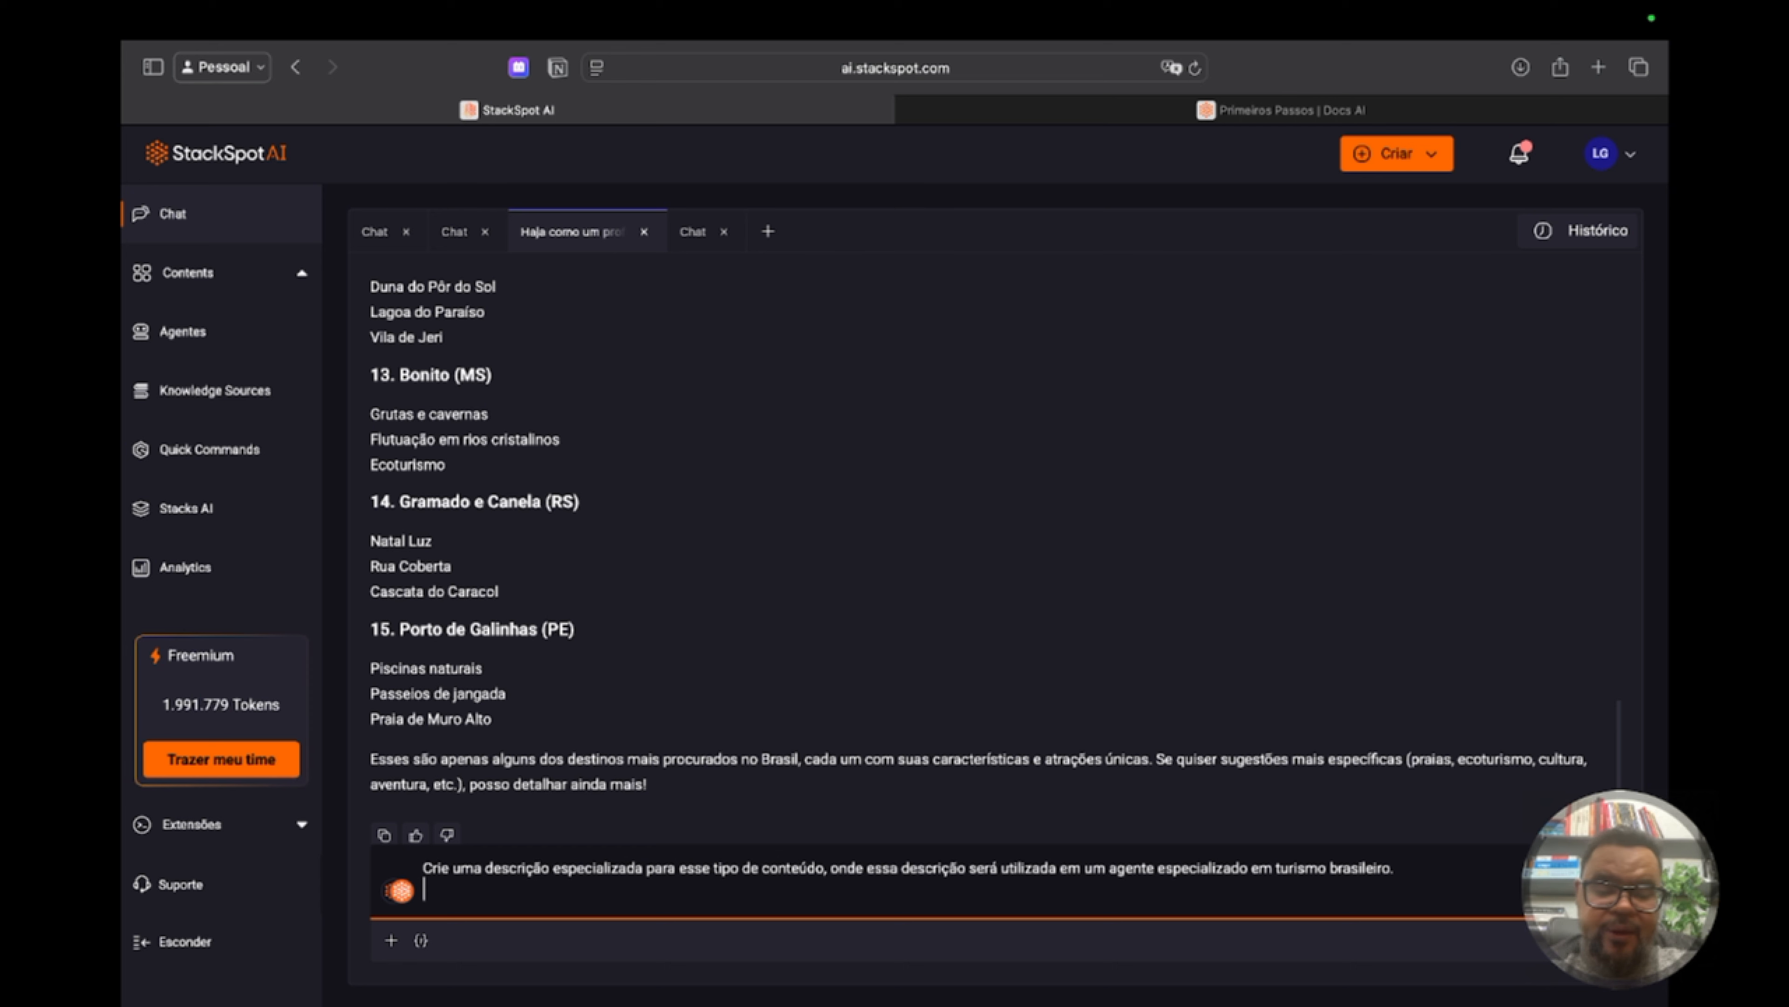
{"action": "type", "text": "Requis"}
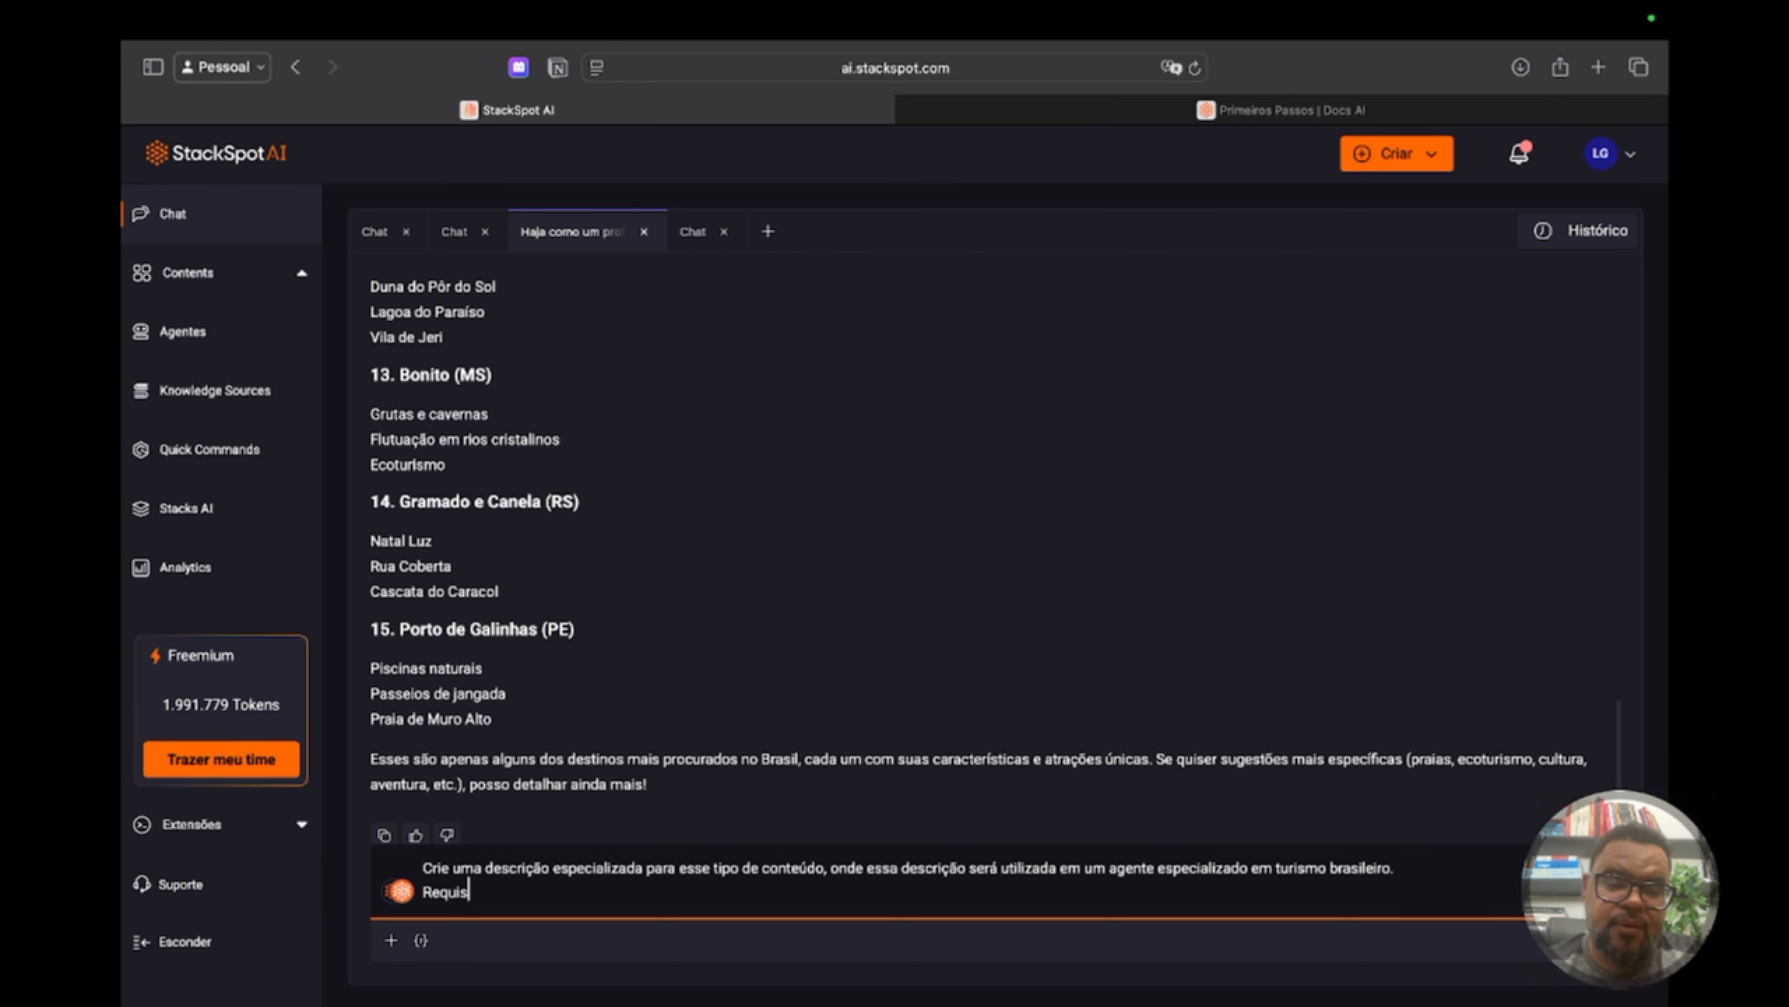
{"action": "key", "text": "BackSpace"}
{"action": "key", "text": "BackSpace"}
{"action": "key", "text": "BackSpace"}
{"action": "key", "text": "BackSpace"}
{"action": "key", "text": "BackSpace"}
{"action": "key", "text": "BackSpace"}
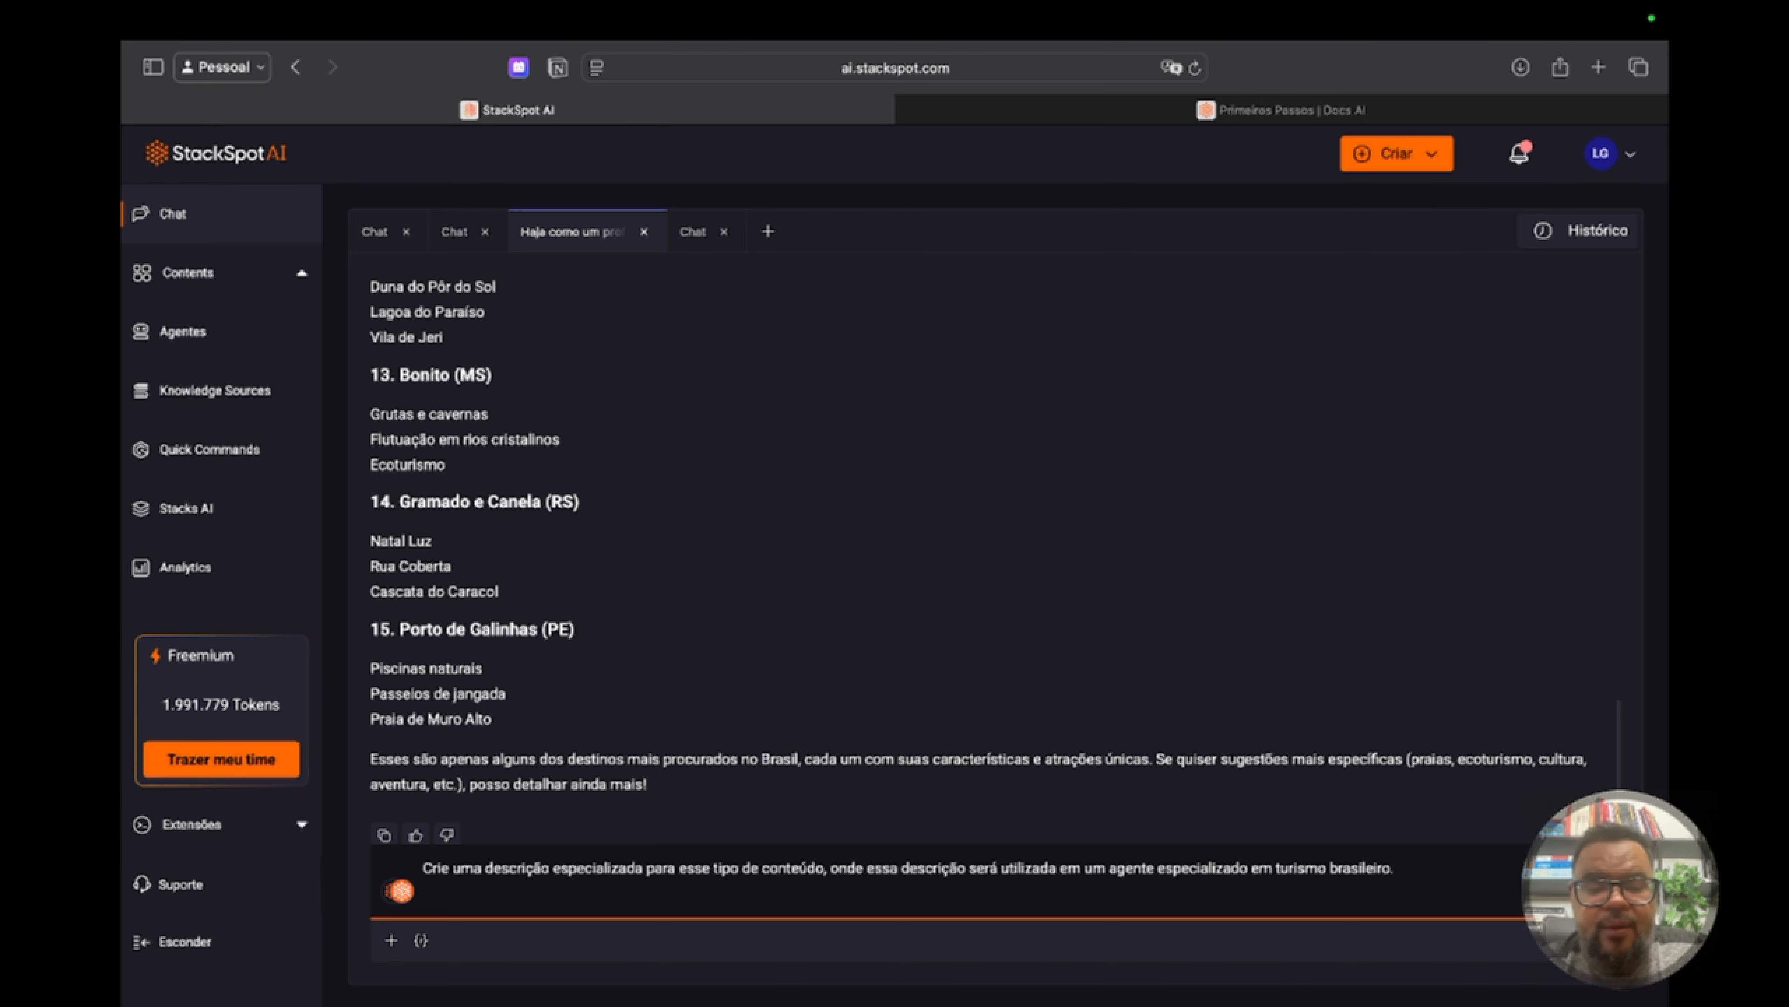
Add "Preciso que a descrição gere conteúdos eficientes e eficazes" to the message and send it
{"action": "type", "text": "Preciso que"}
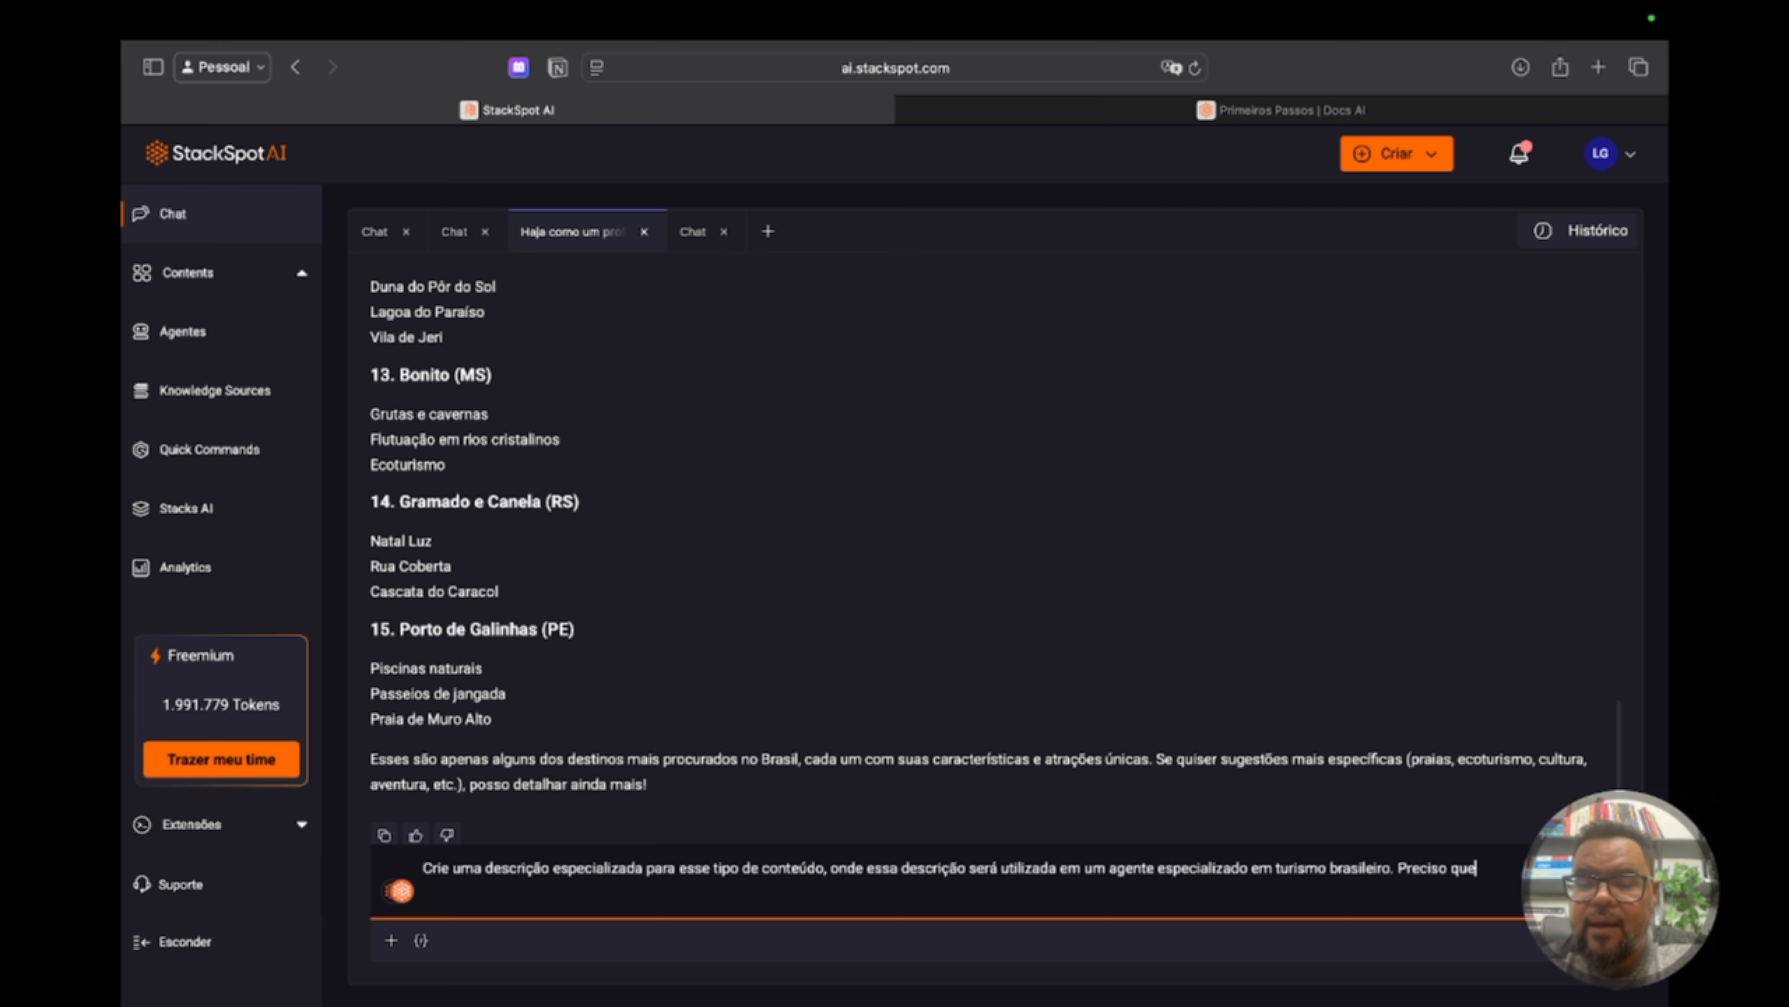
{"action": "type", "text": " a descr"}
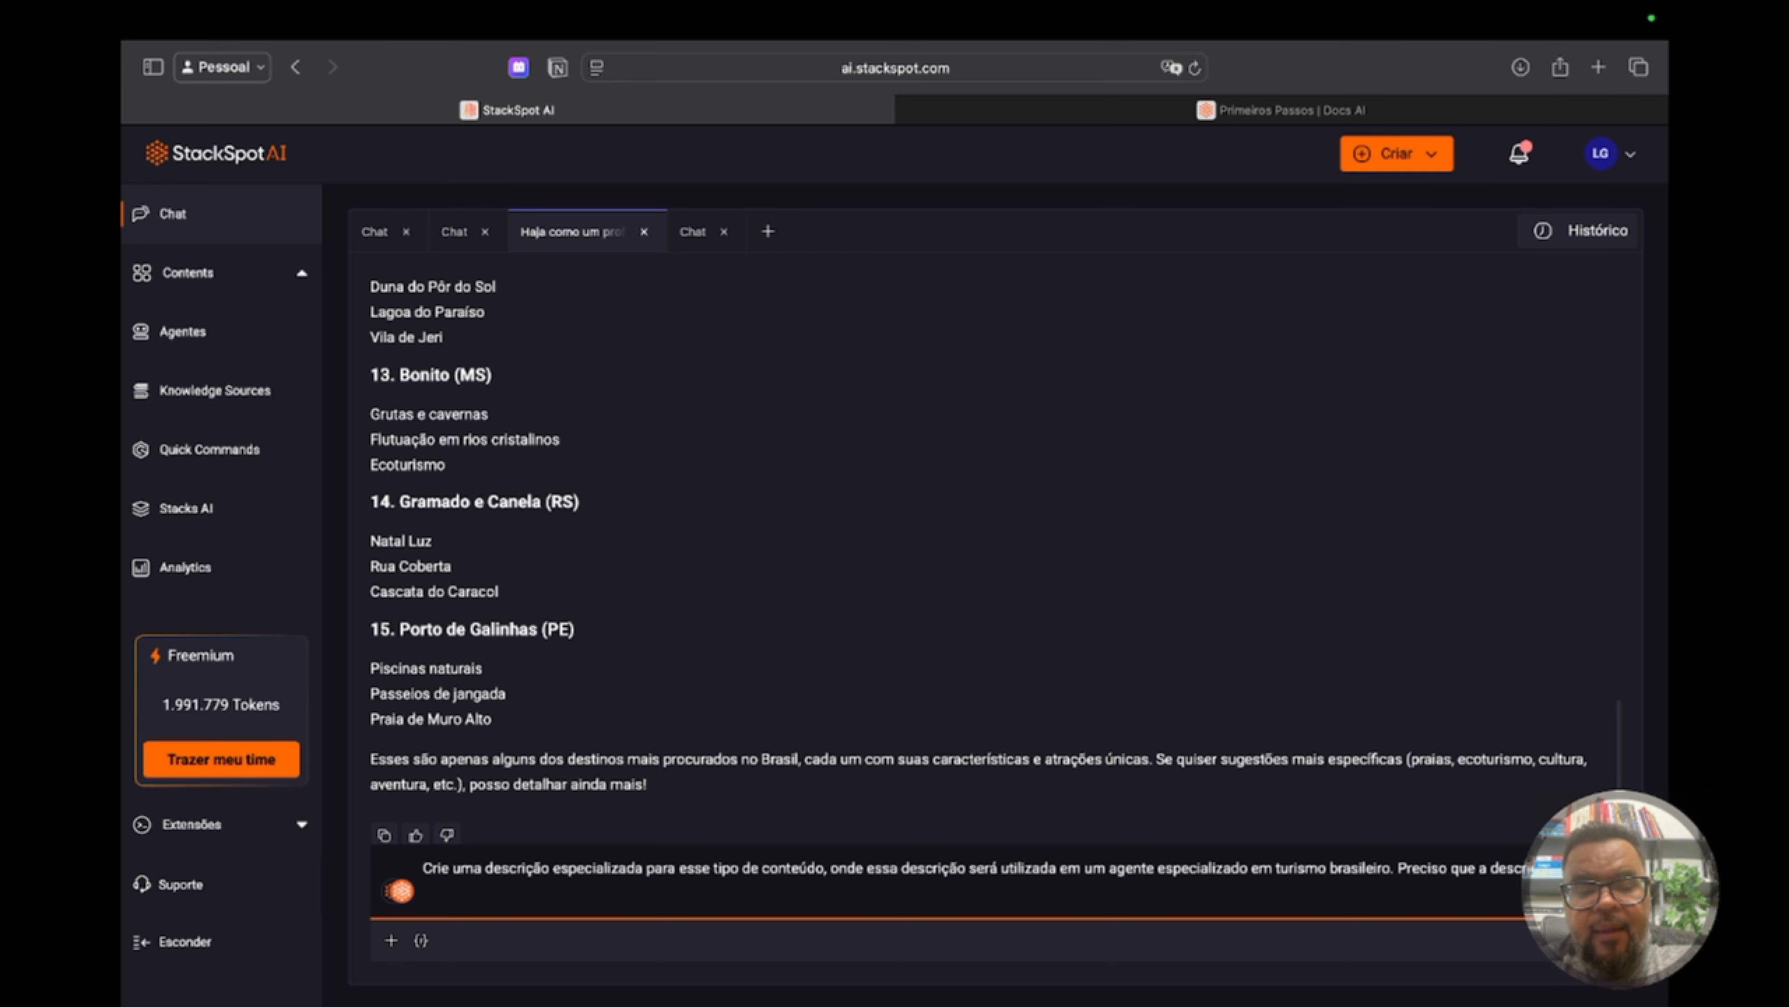
{"action": "type", "text": "conté"}
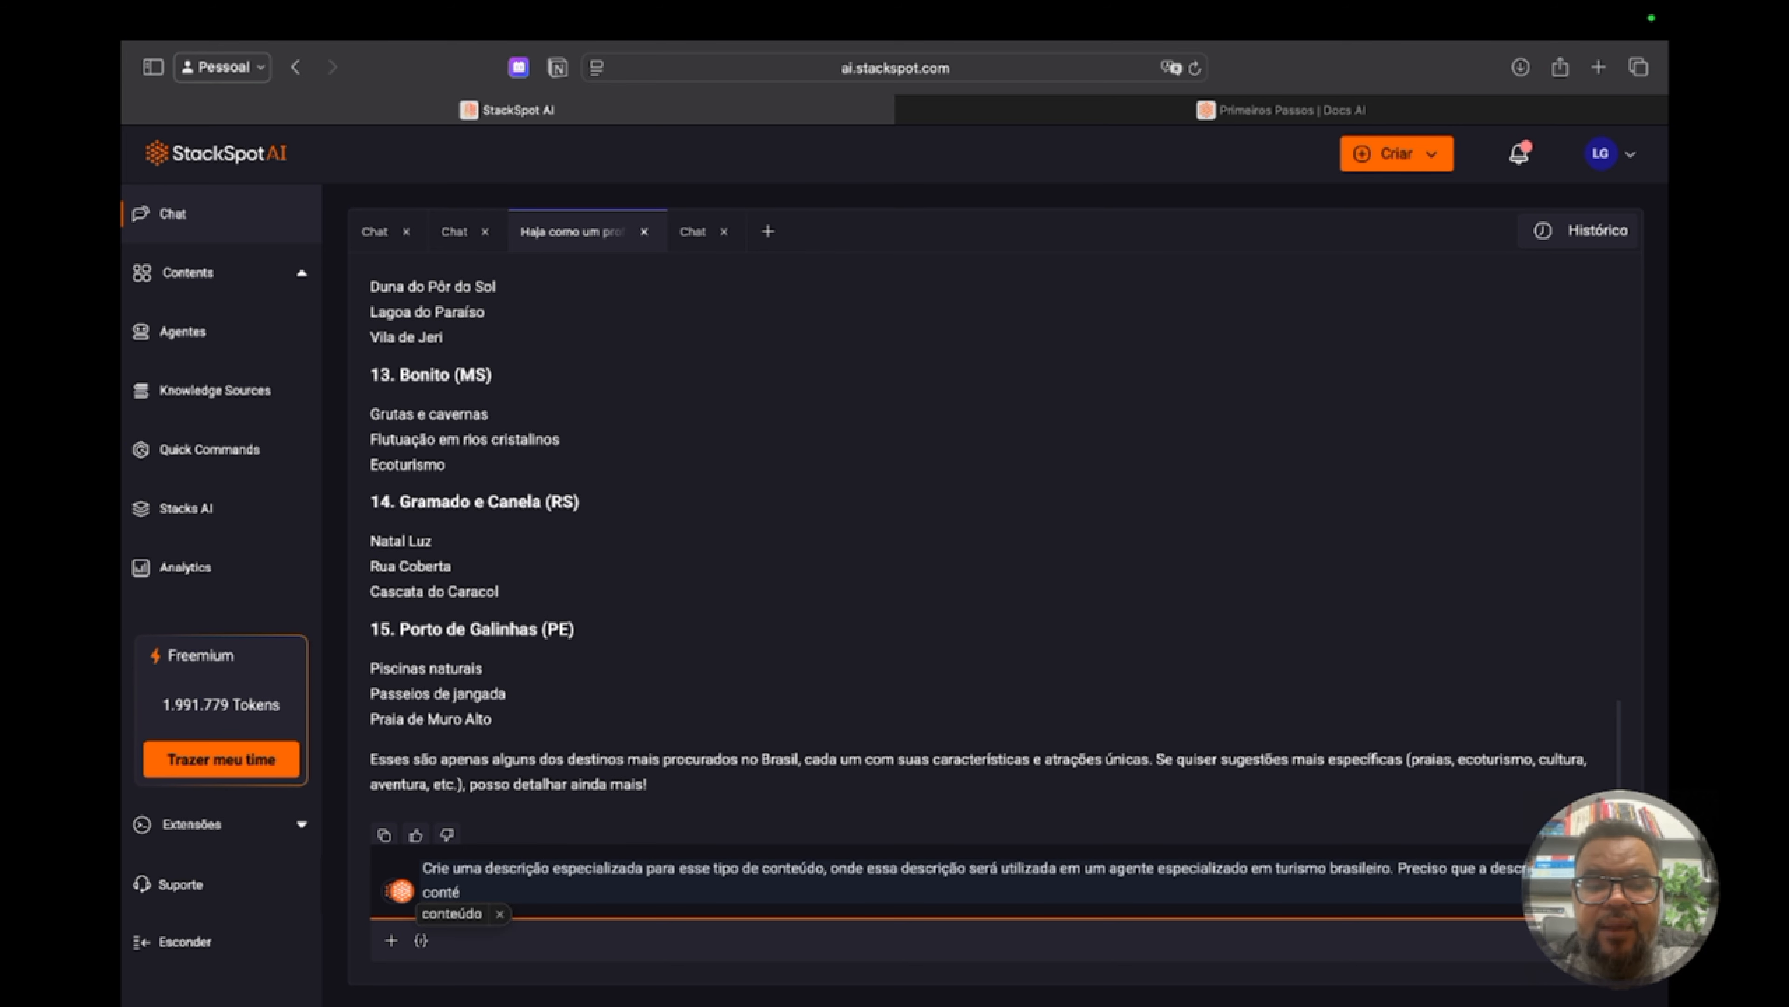
{"action": "type", "text": "udos ef"}
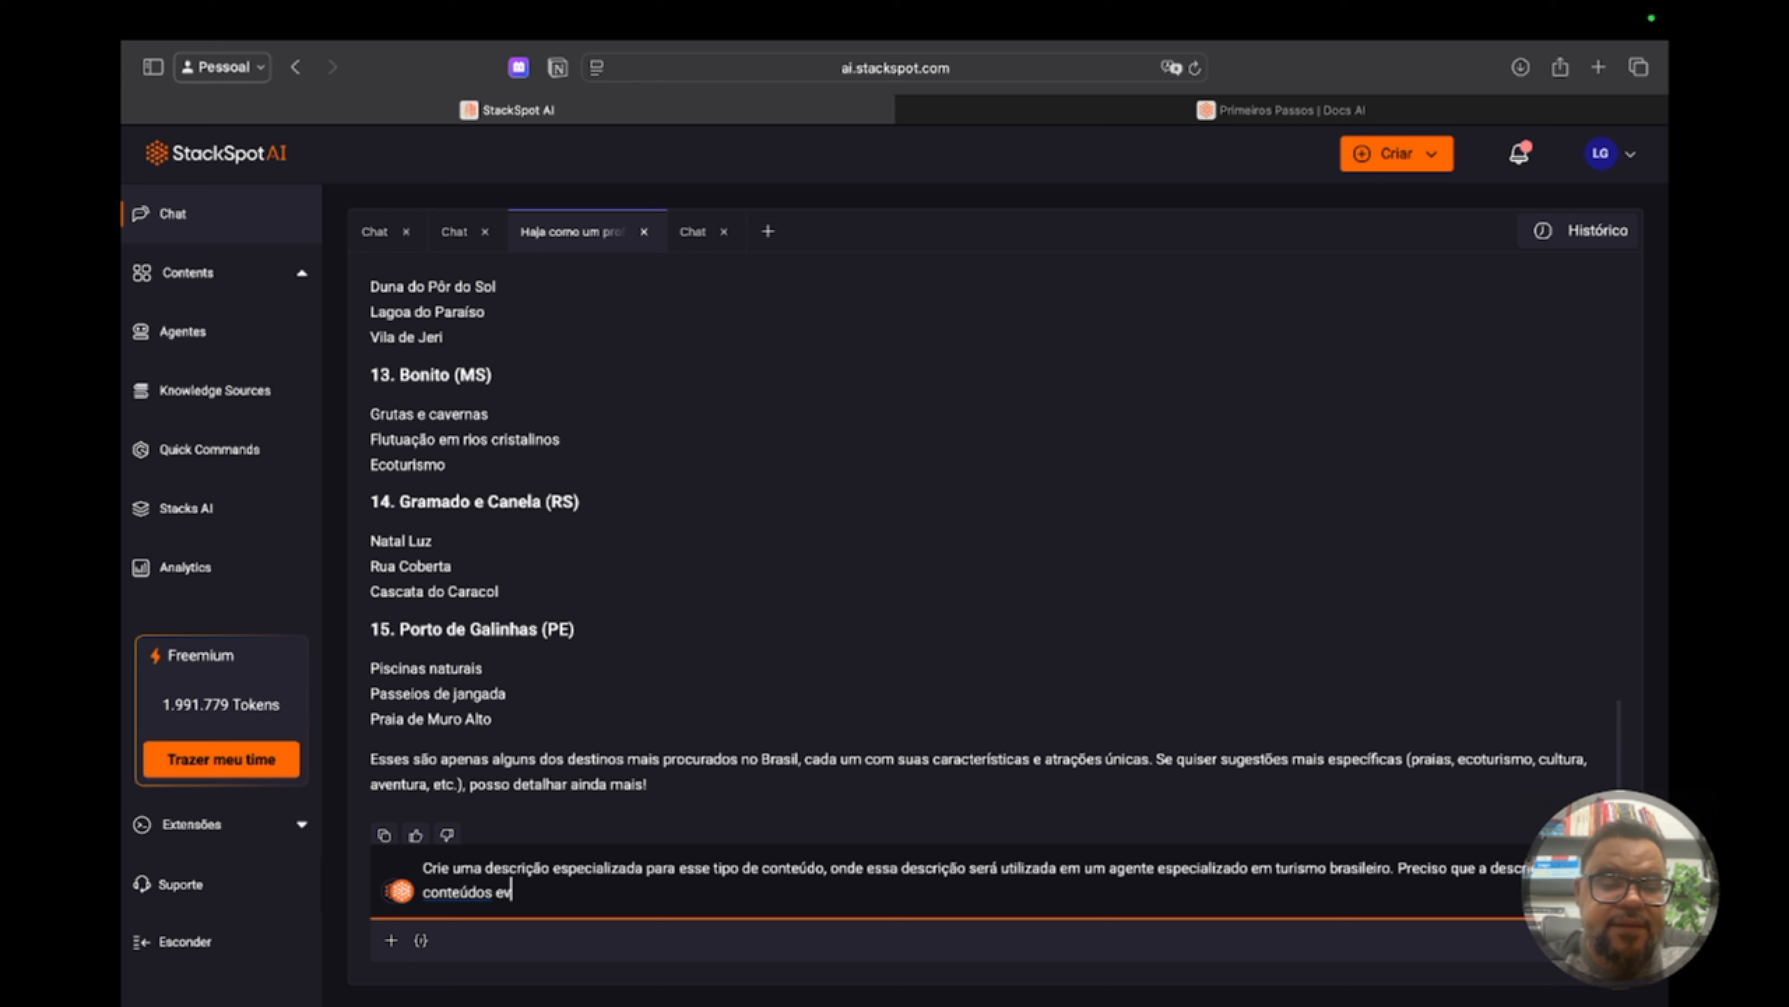
{"action": "type", "text": "icientes "}
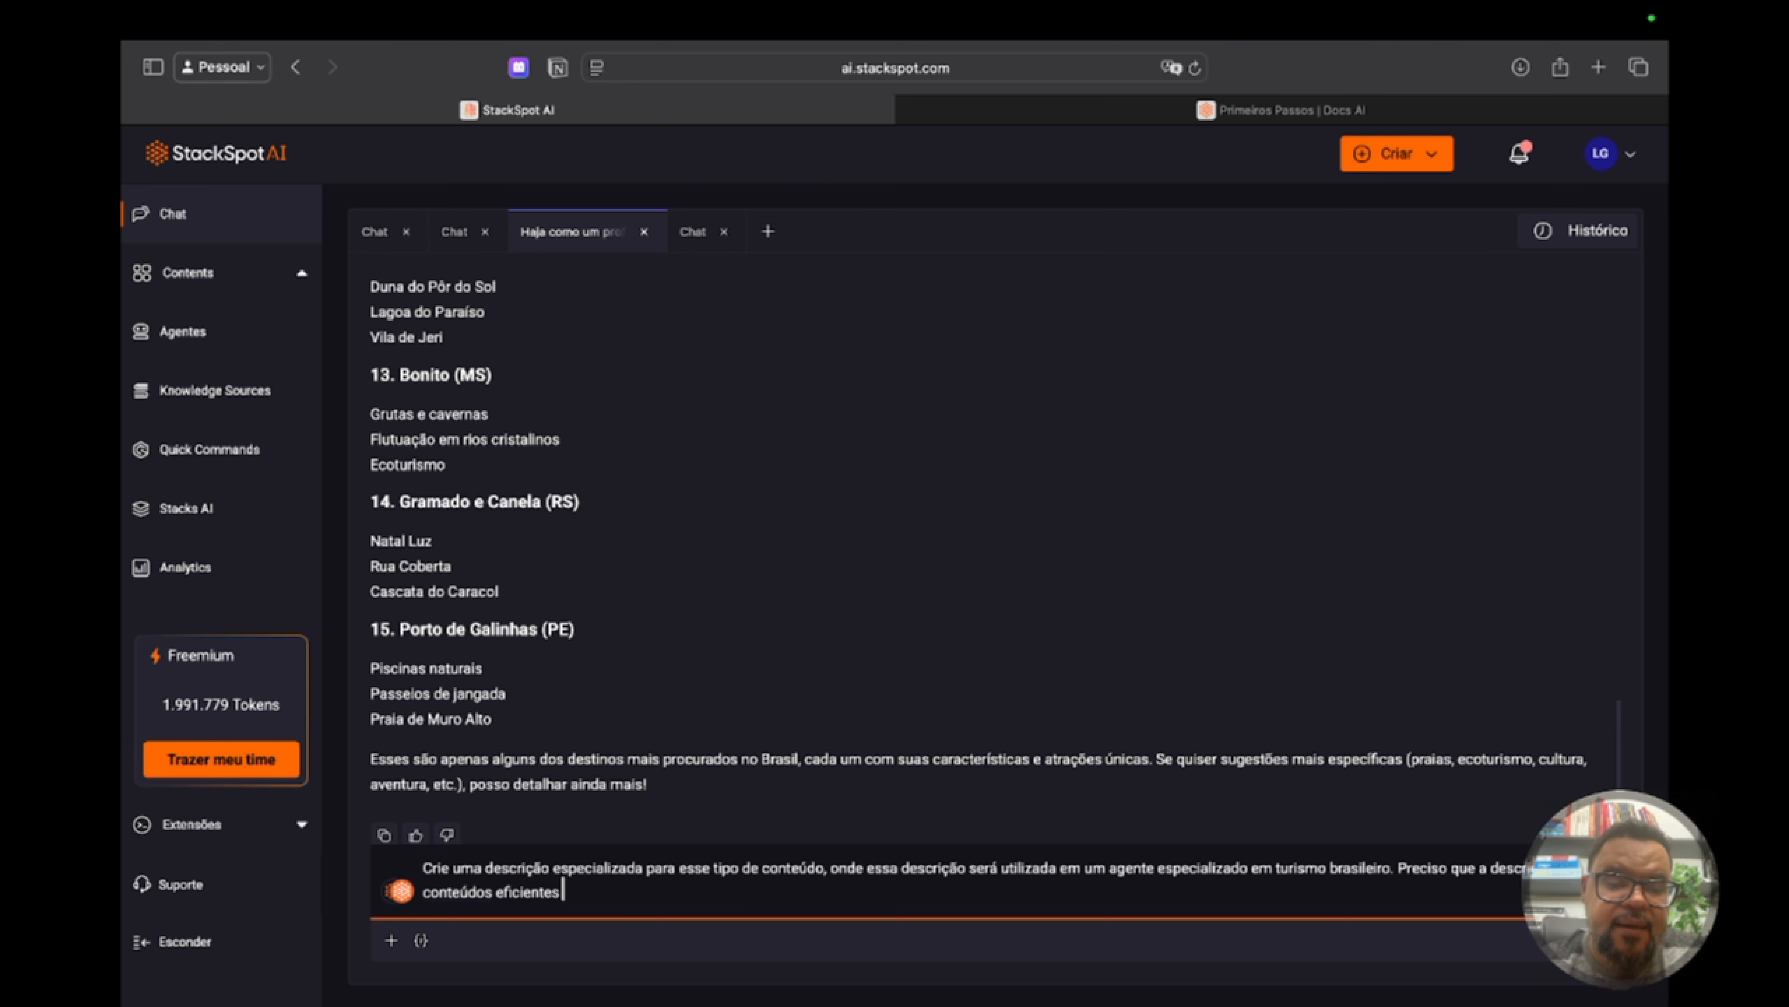
{"action": "type", "text": "e eficazes"}
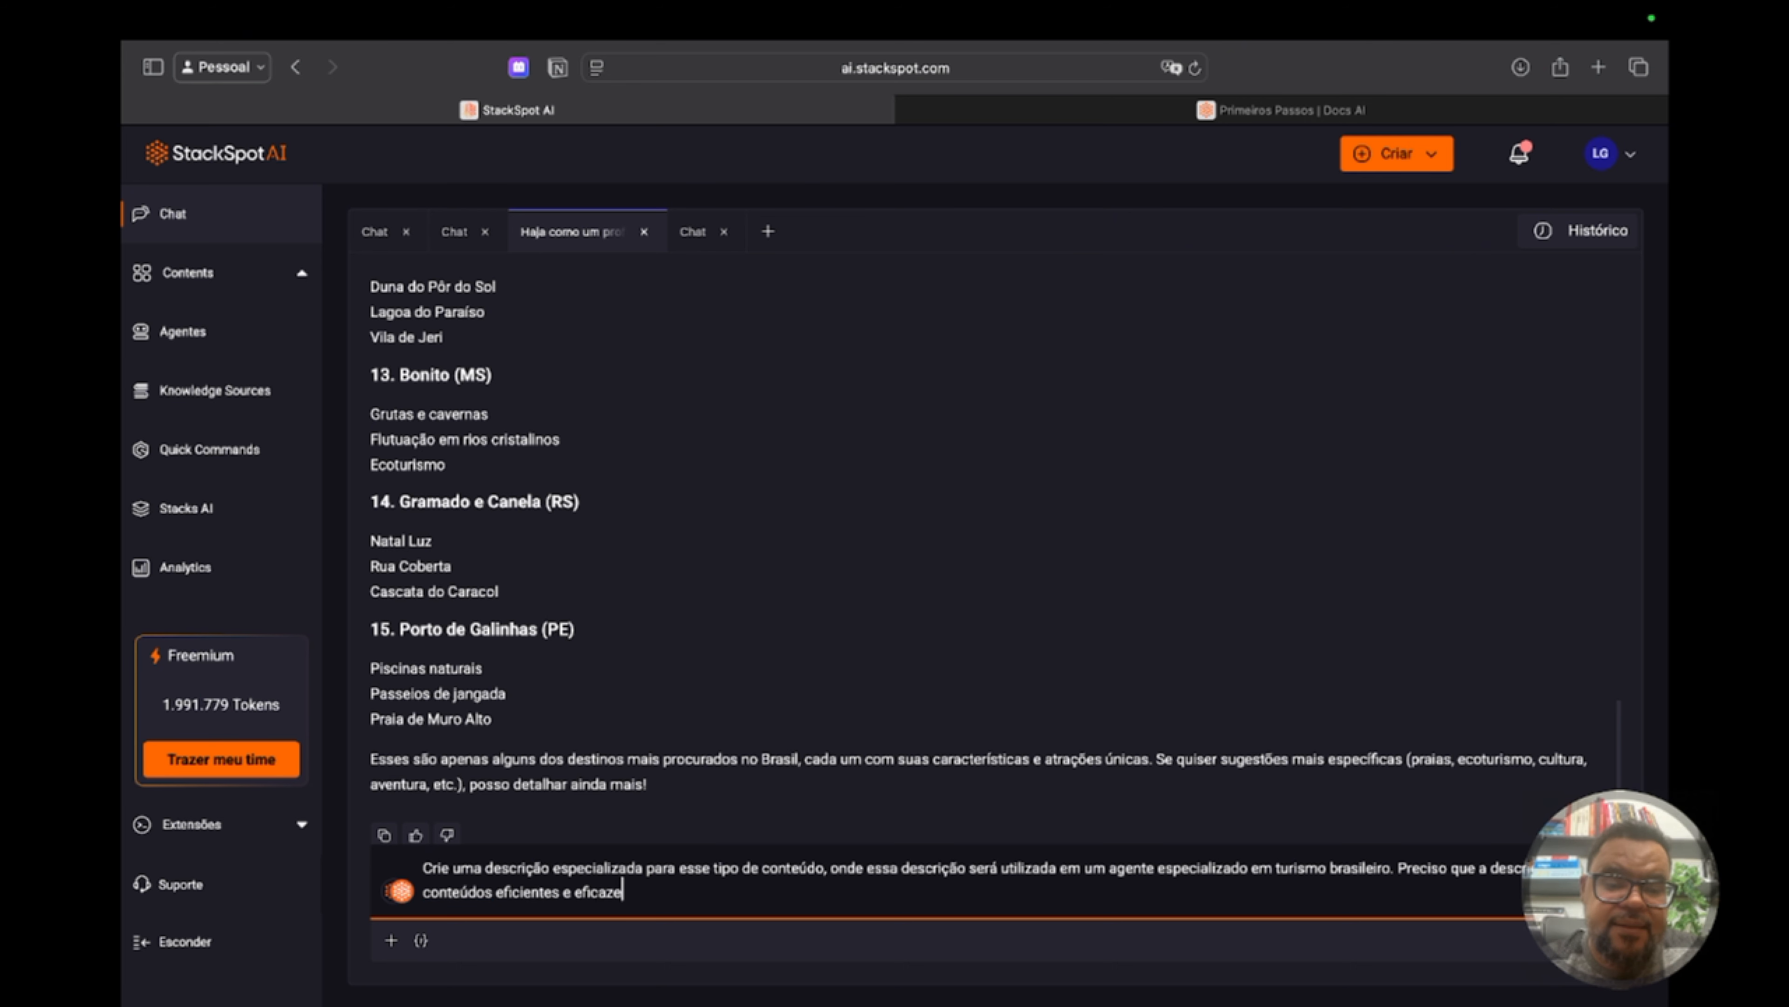
{"action": "key", "text": "Return"}
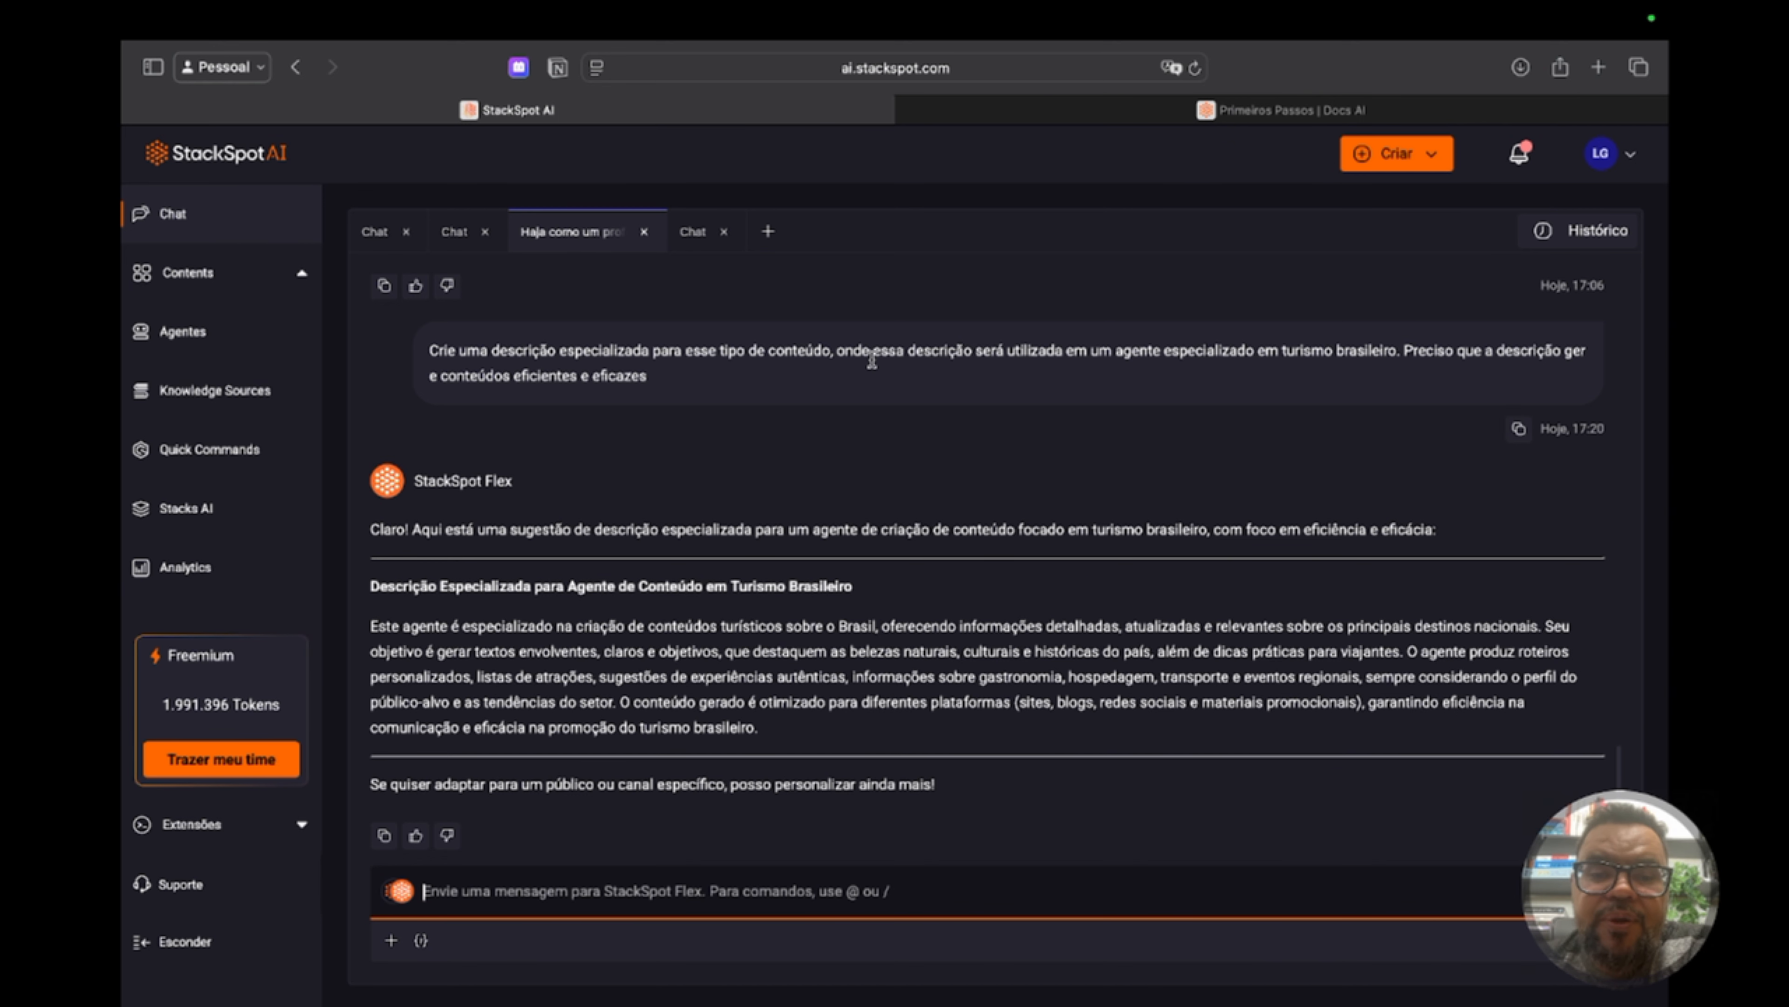
Select the text of the sent prompt in the conversation for reuse in a revised request
{"action": "left_click_drag", "start_coordinate": [701, 350], "coordinate": [848, 345]}
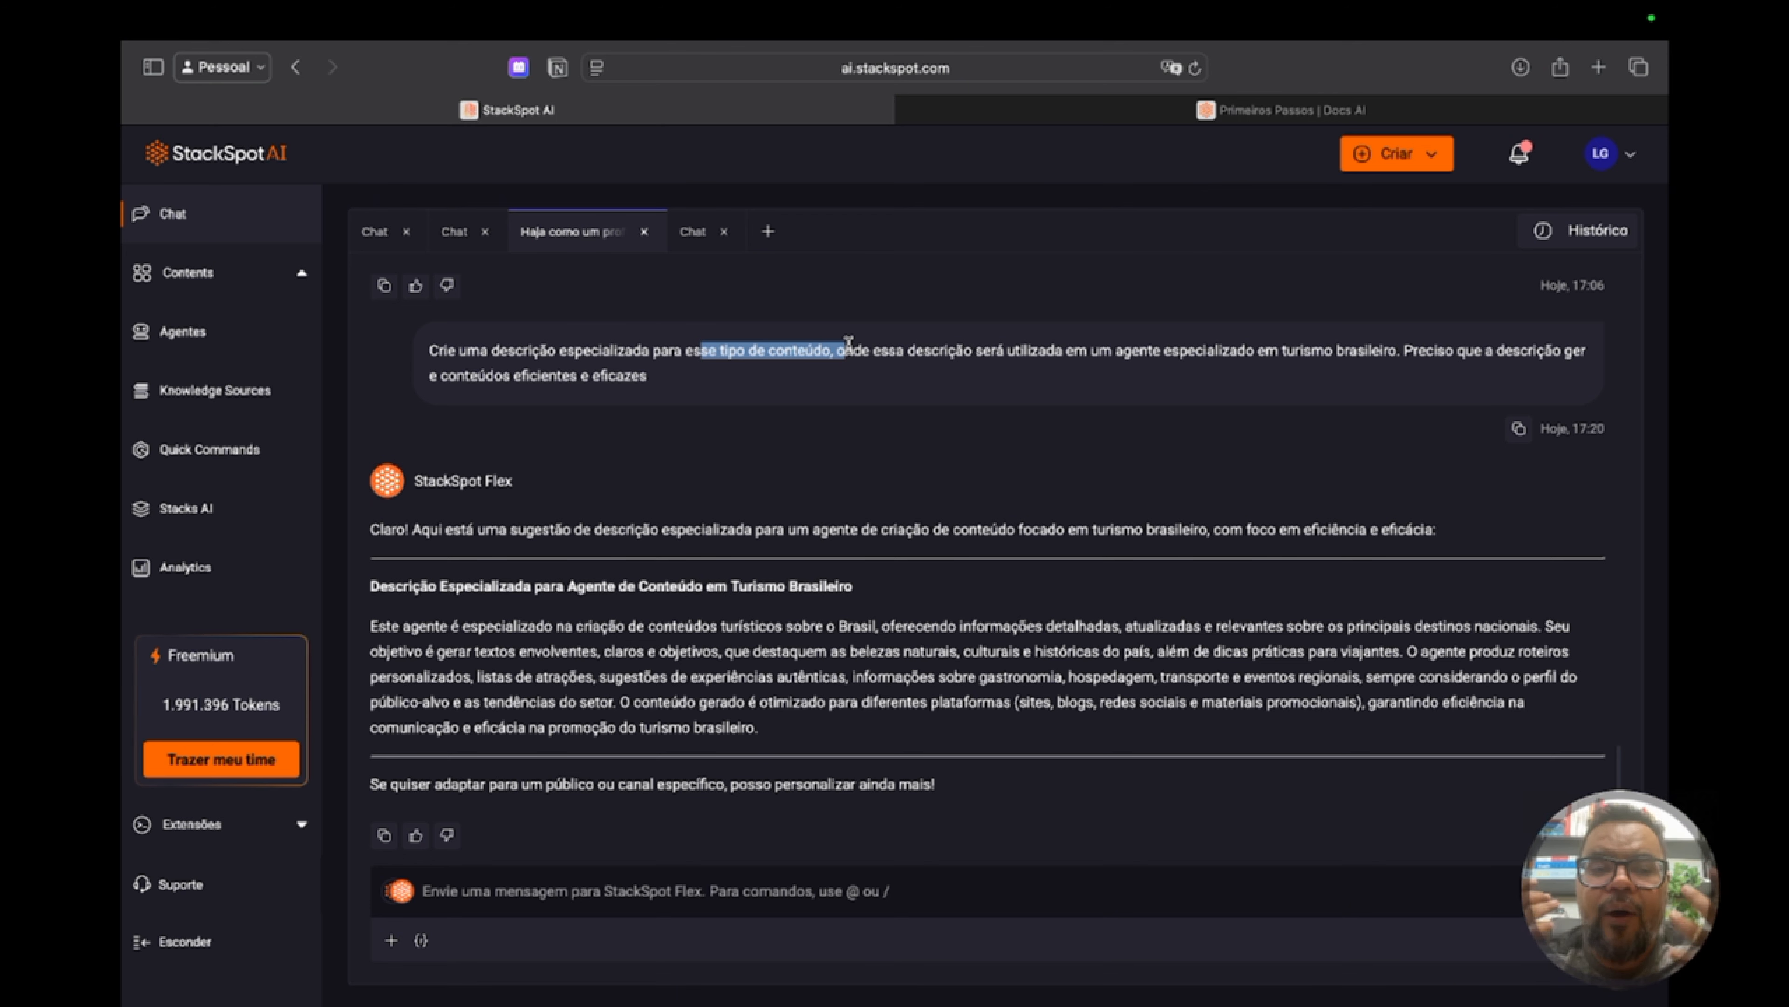
{"action": "left_click", "coordinate": [849, 501]}
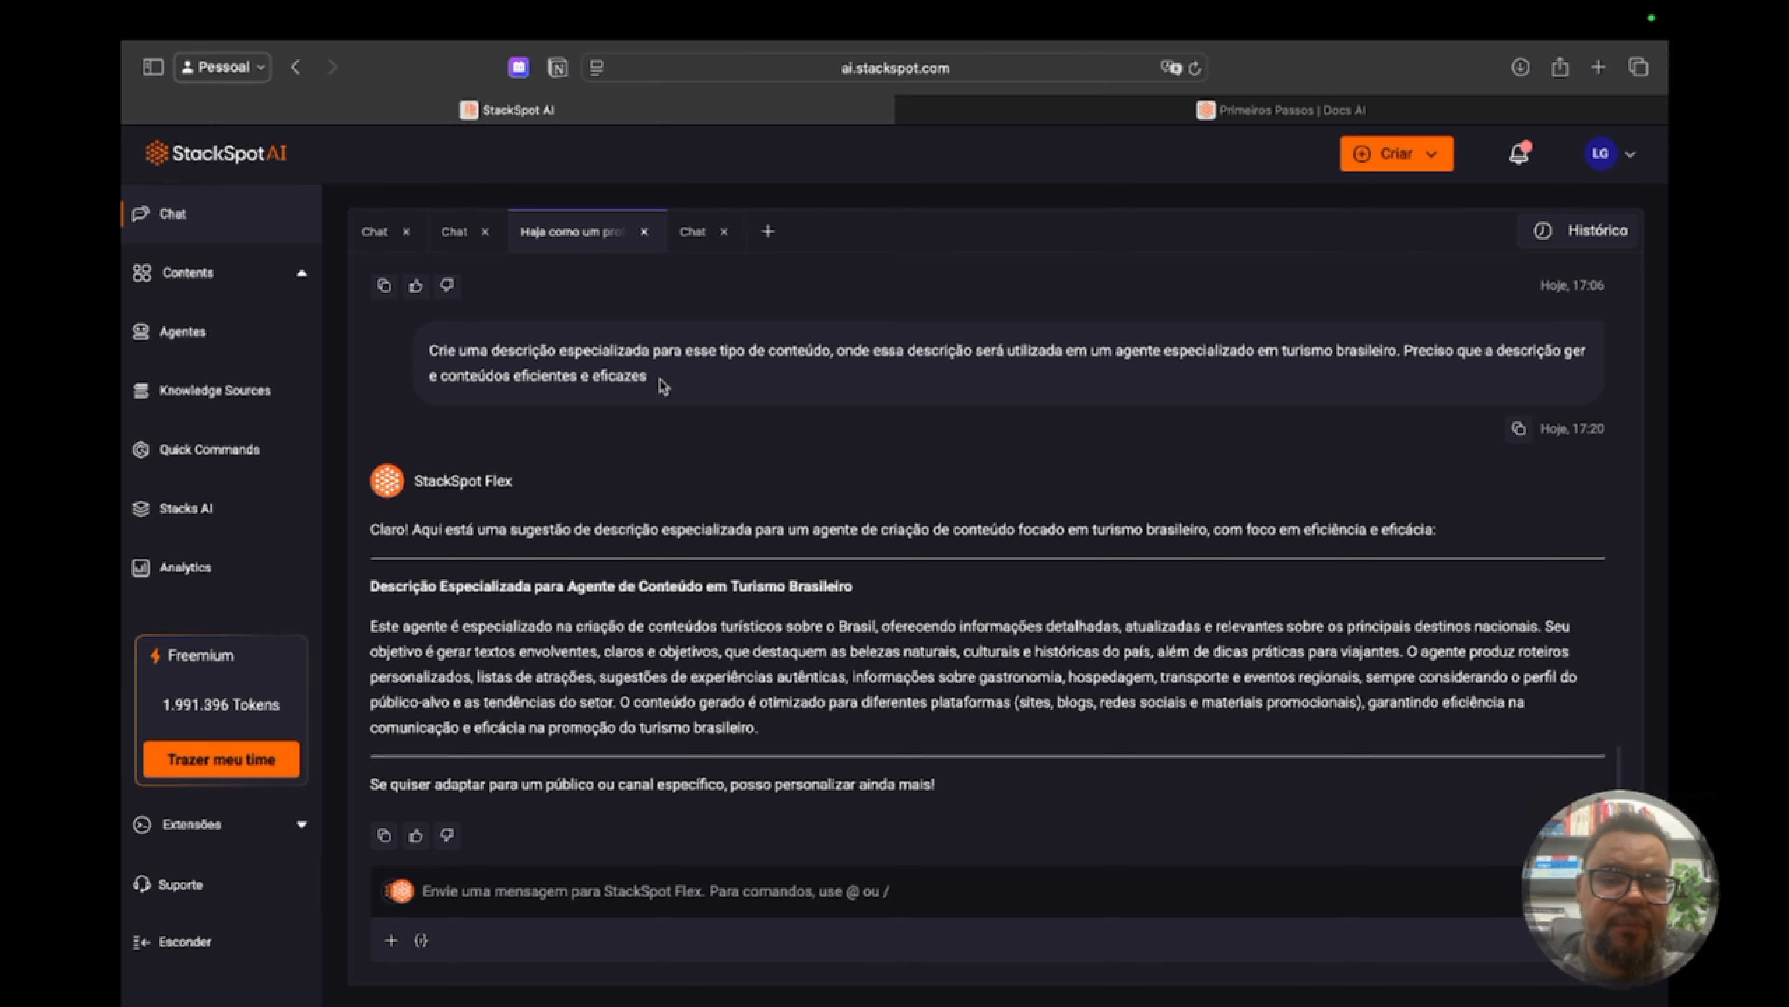
{"action": "left_click_drag", "start_coordinate": [647, 375], "coordinate": [501, 332]}
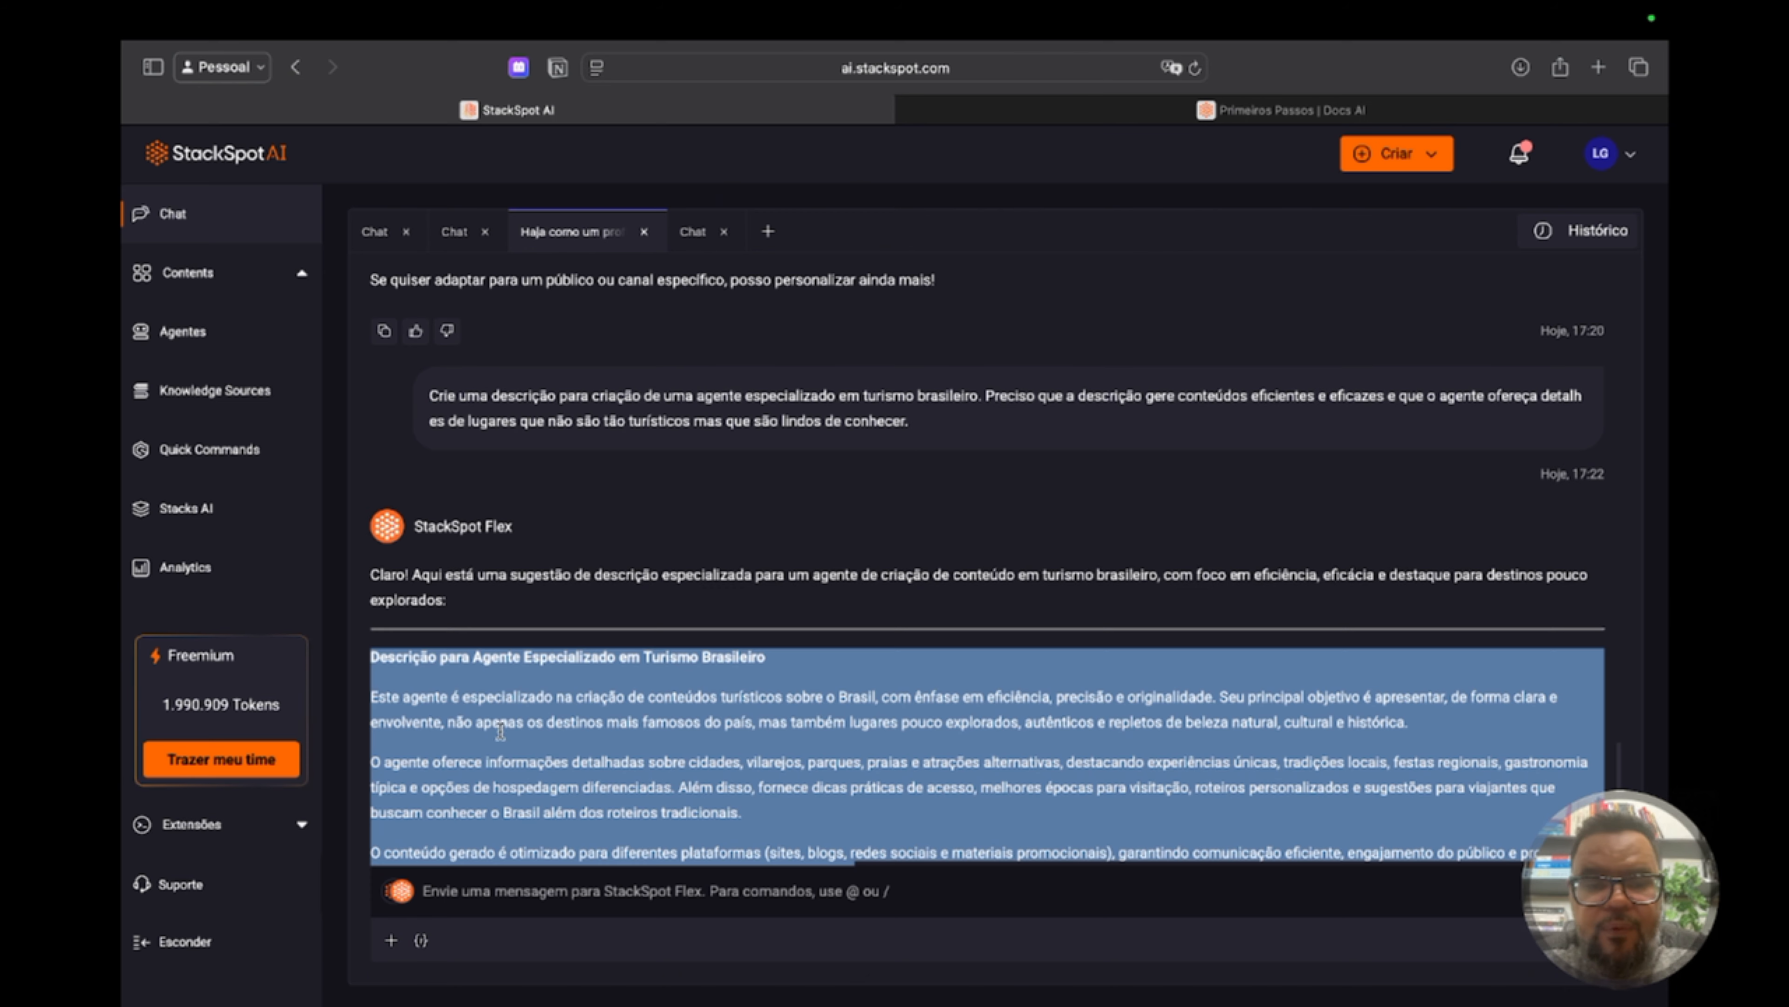
Create a new agent, paste the copied "Descrição para Agente Especializado em Turismo Brasileiro" text as its system prompt and review it
{"action": "left_click", "coordinate": [194, 332]}
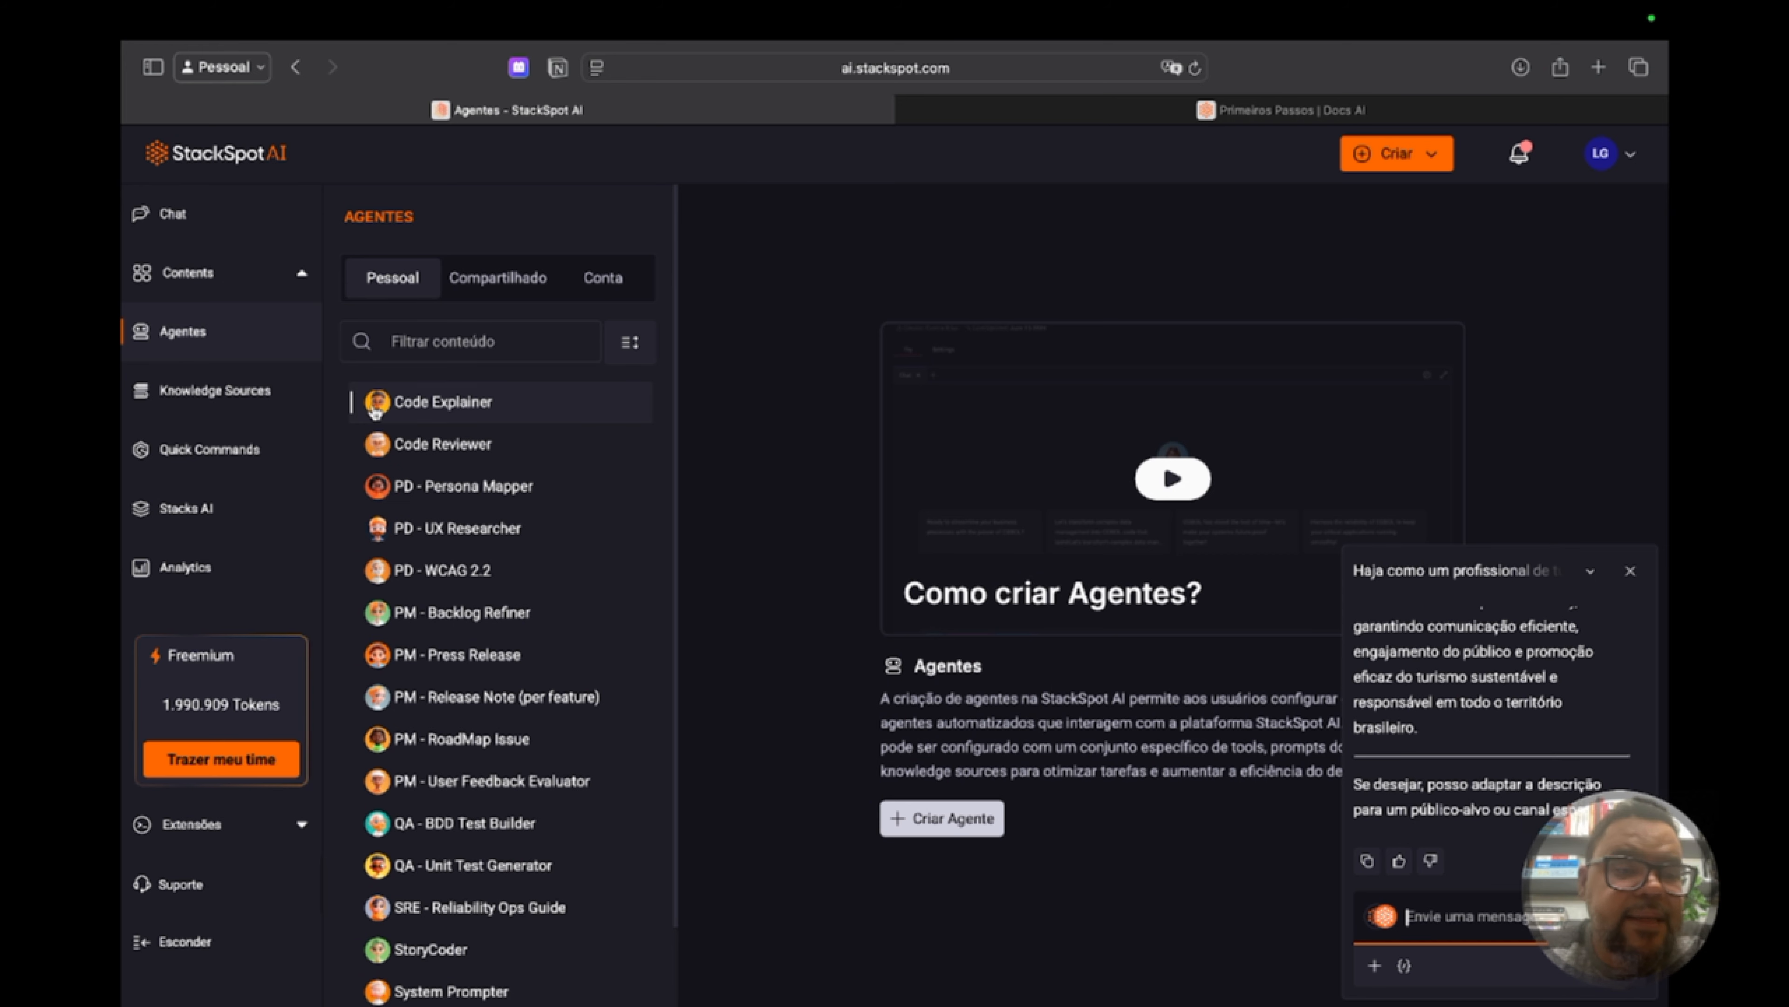
{"action": "left_click", "coordinate": [930, 818]}
{"action": "left_click", "coordinate": [311, 450]}
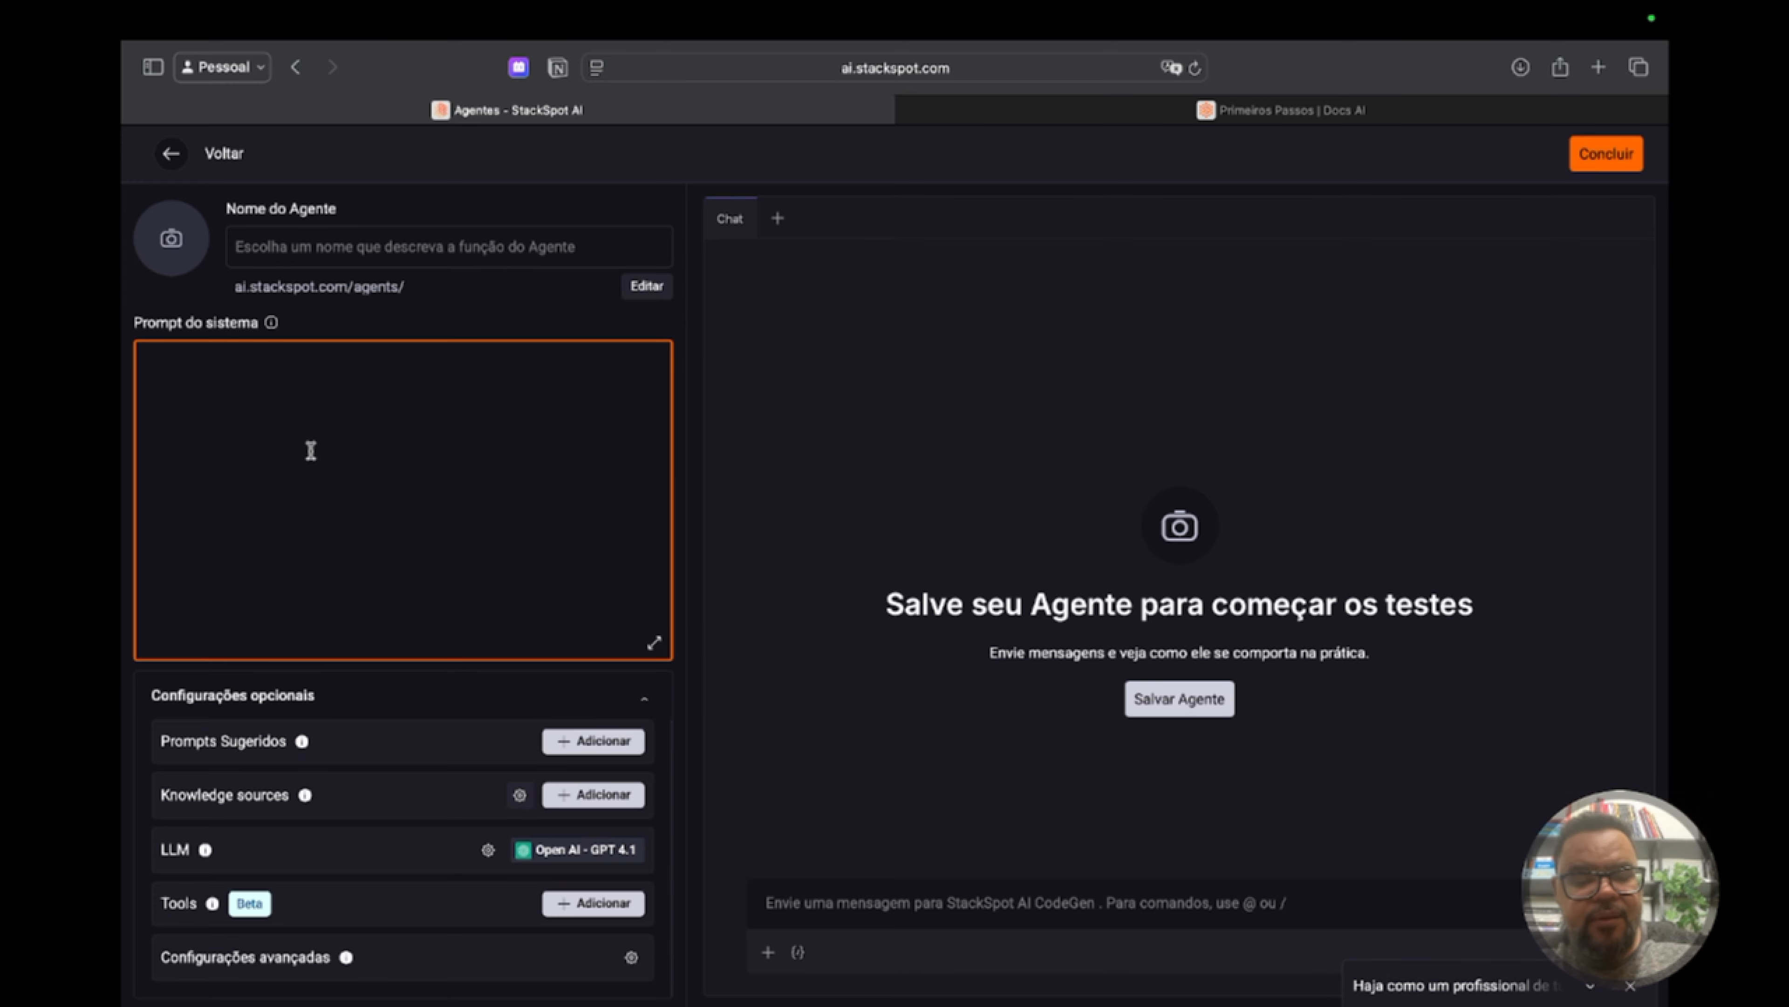
{"action": "key", "text": "super+v"}
{"action": "scroll", "coordinate": [311, 449], "scroll_direction": "up", "scroll_amount": 10}
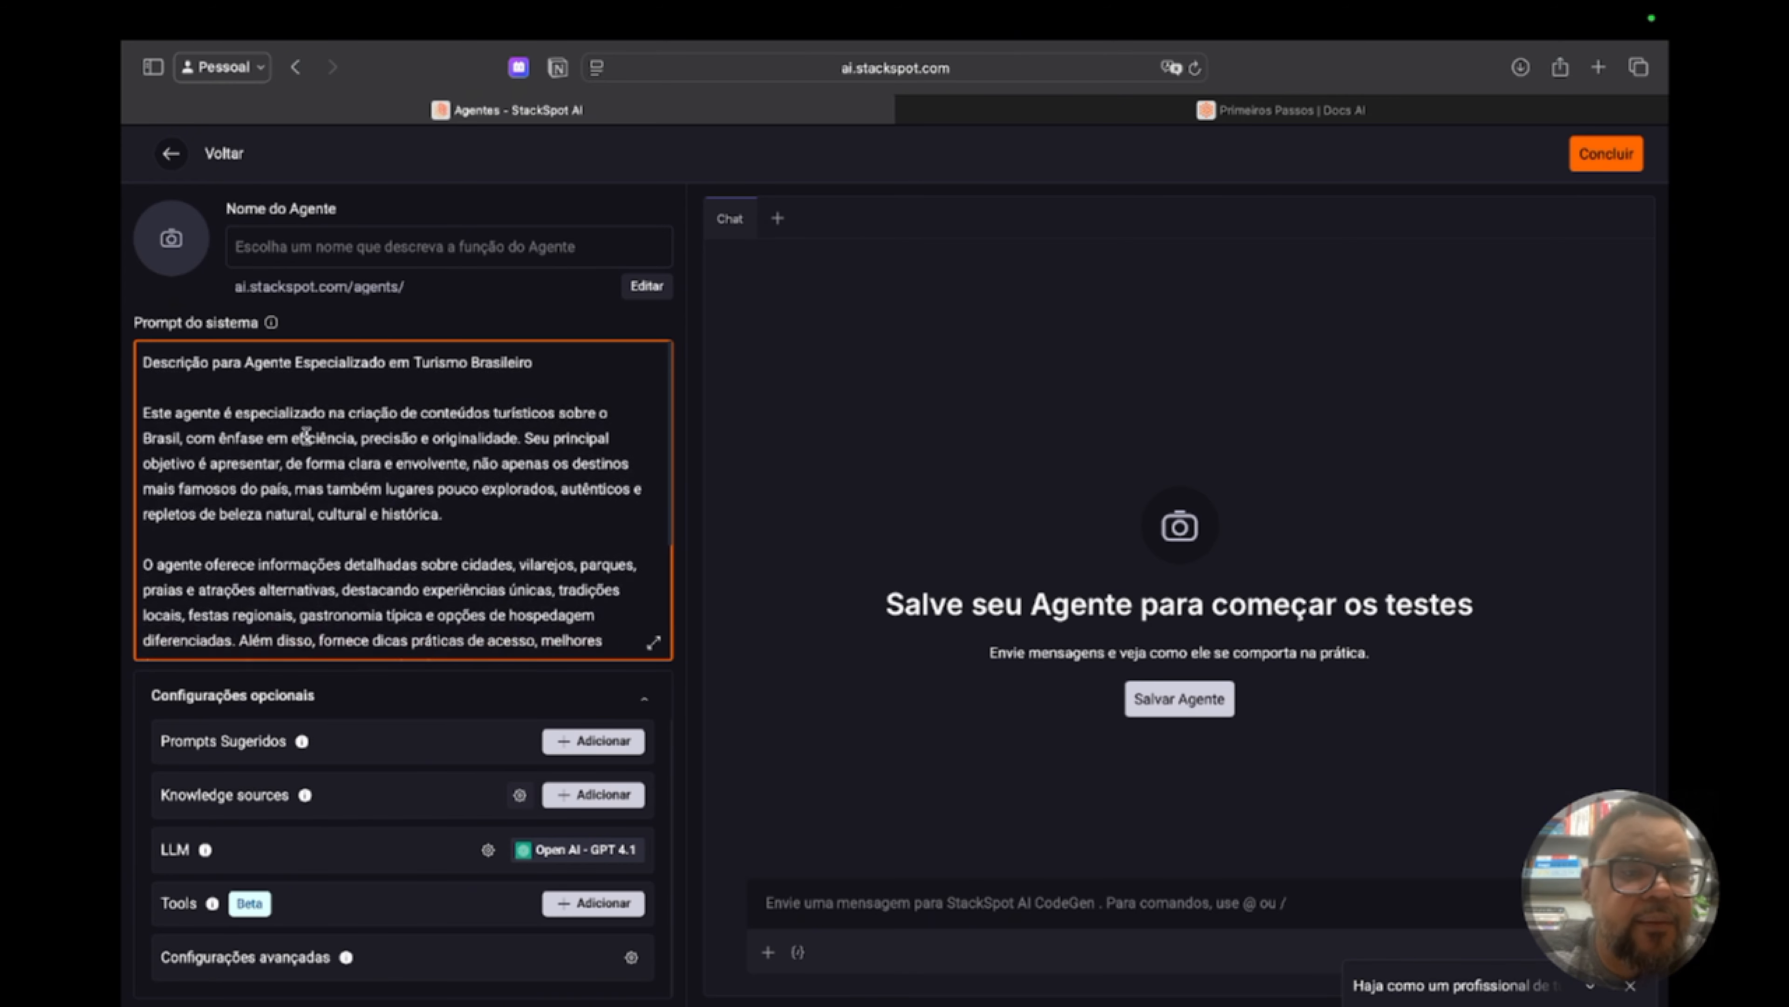
{"action": "scroll", "coordinate": [338, 564], "scroll_direction": "down", "scroll_amount": 10}
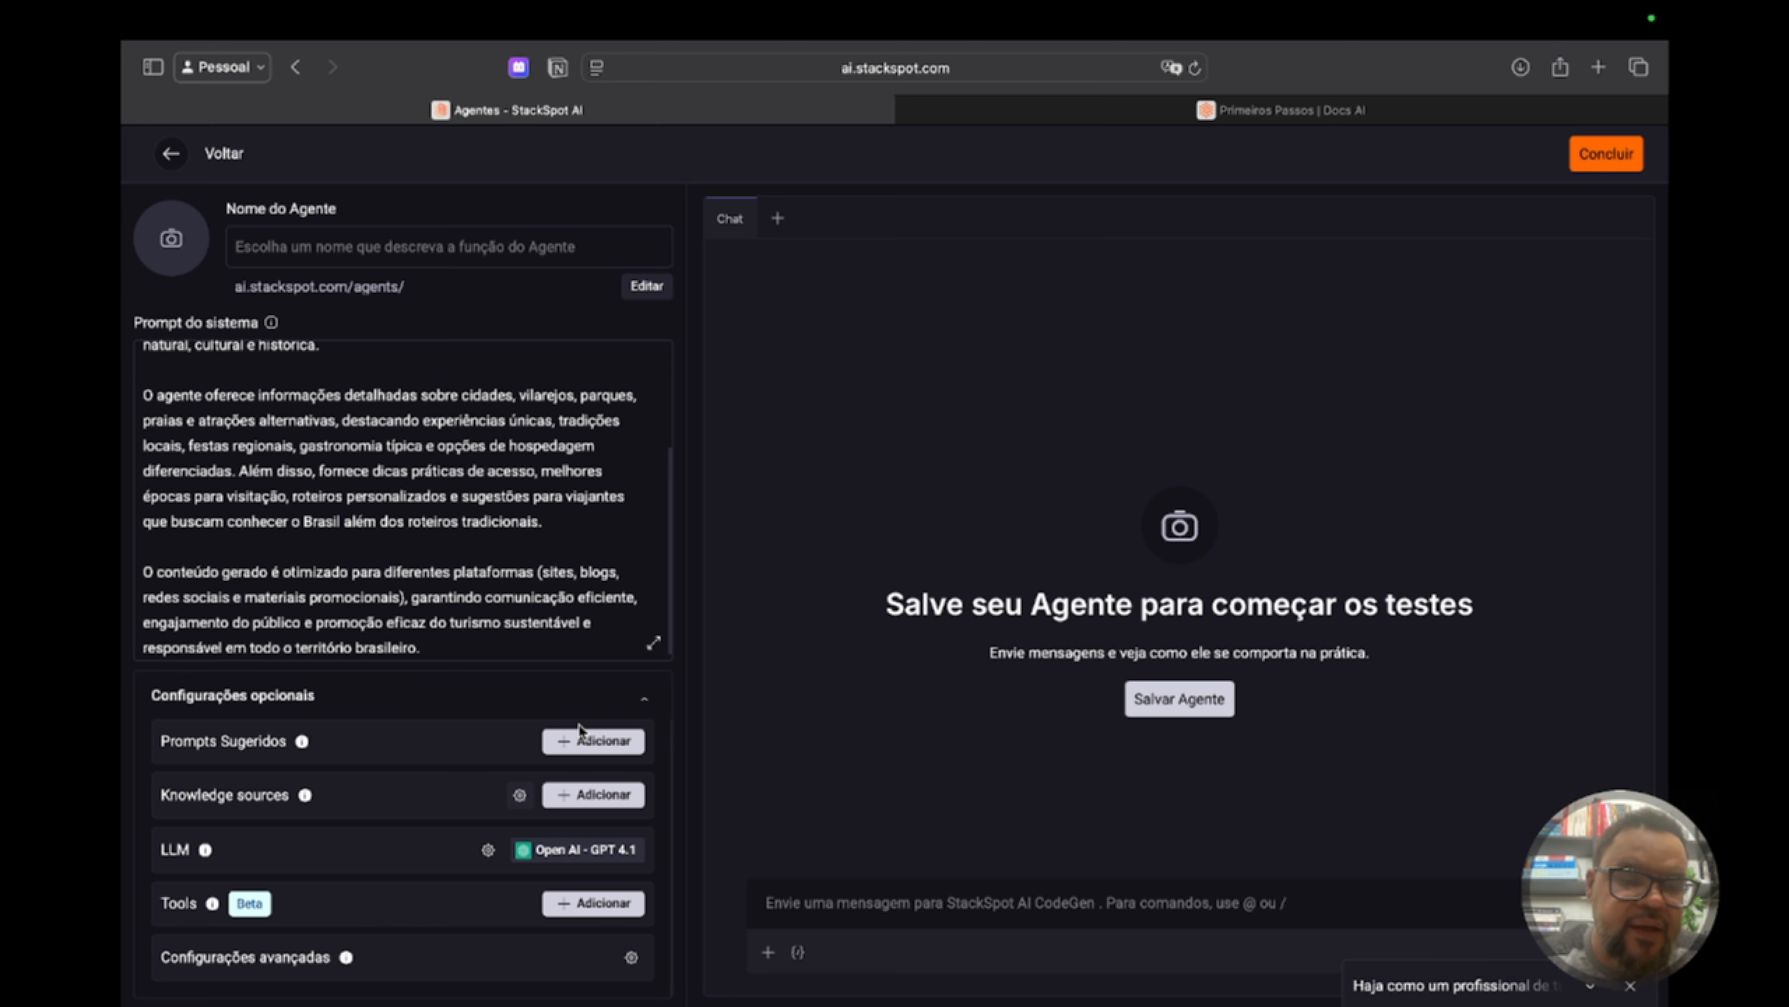
Add one suggested prompt to the agent: "Gere pra mim um roteiro turístico para a cidade de Salvador na Bahia"
{"action": "left_click", "coordinate": [584, 748]}
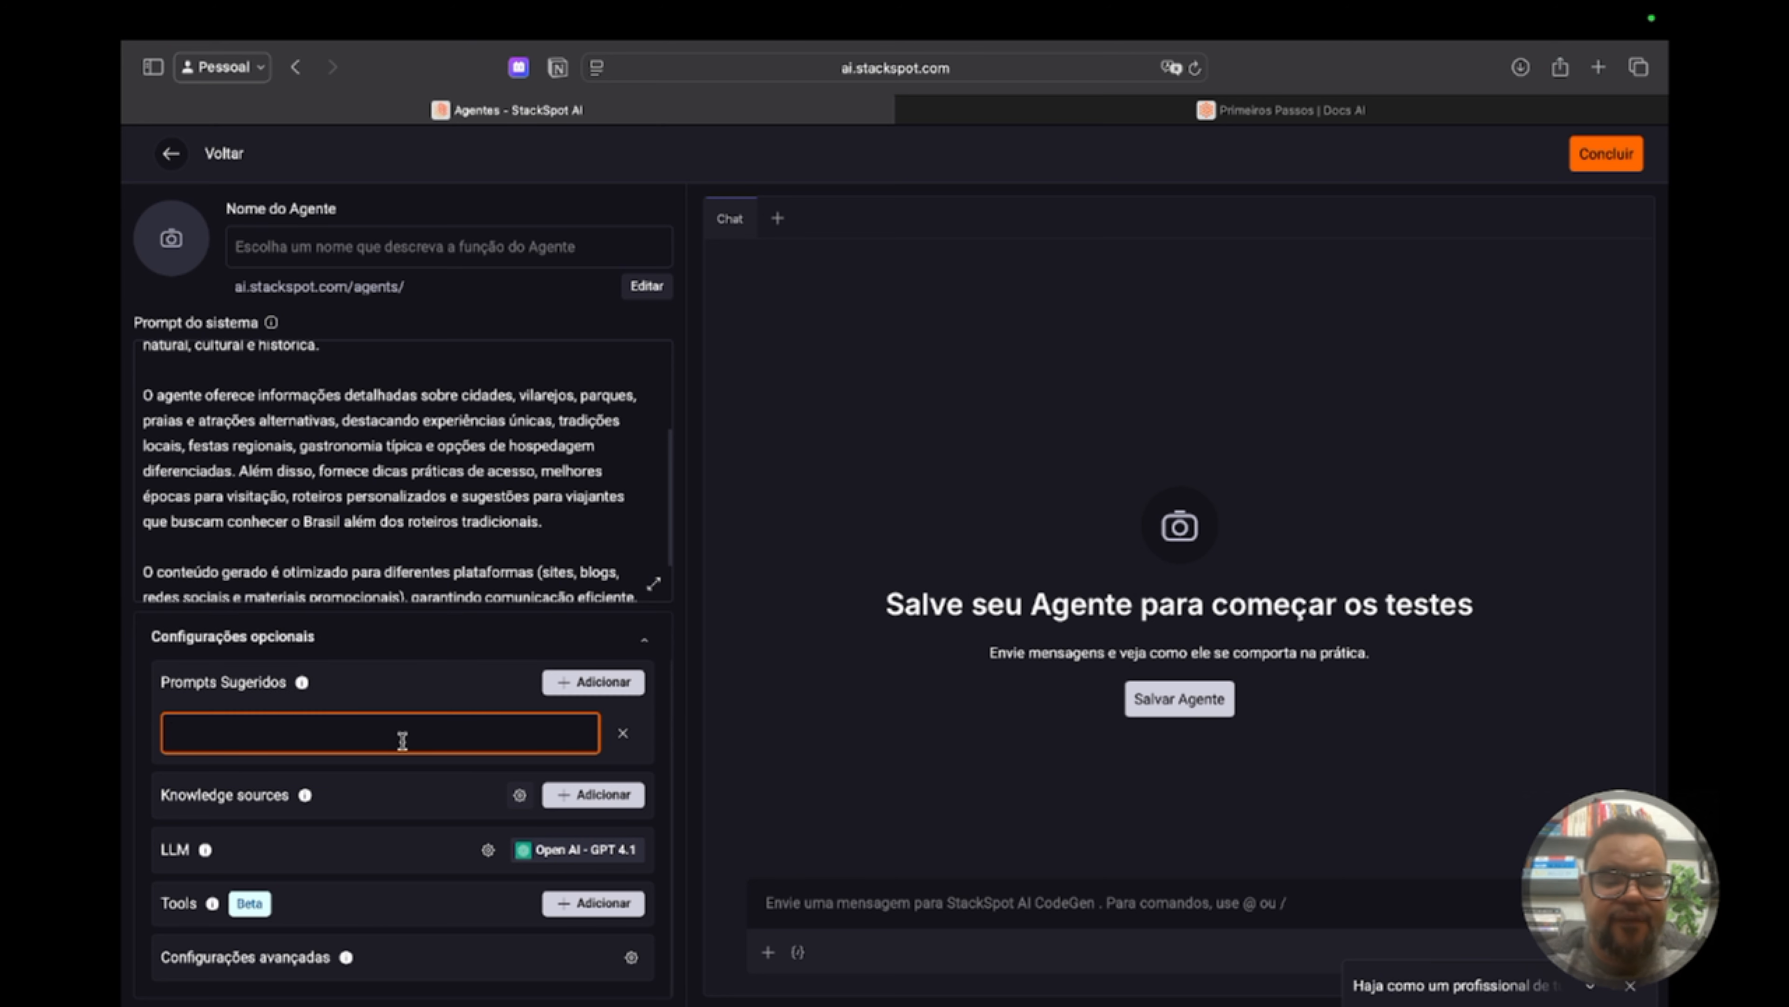
{"action": "type", "text": "Gere pra"}
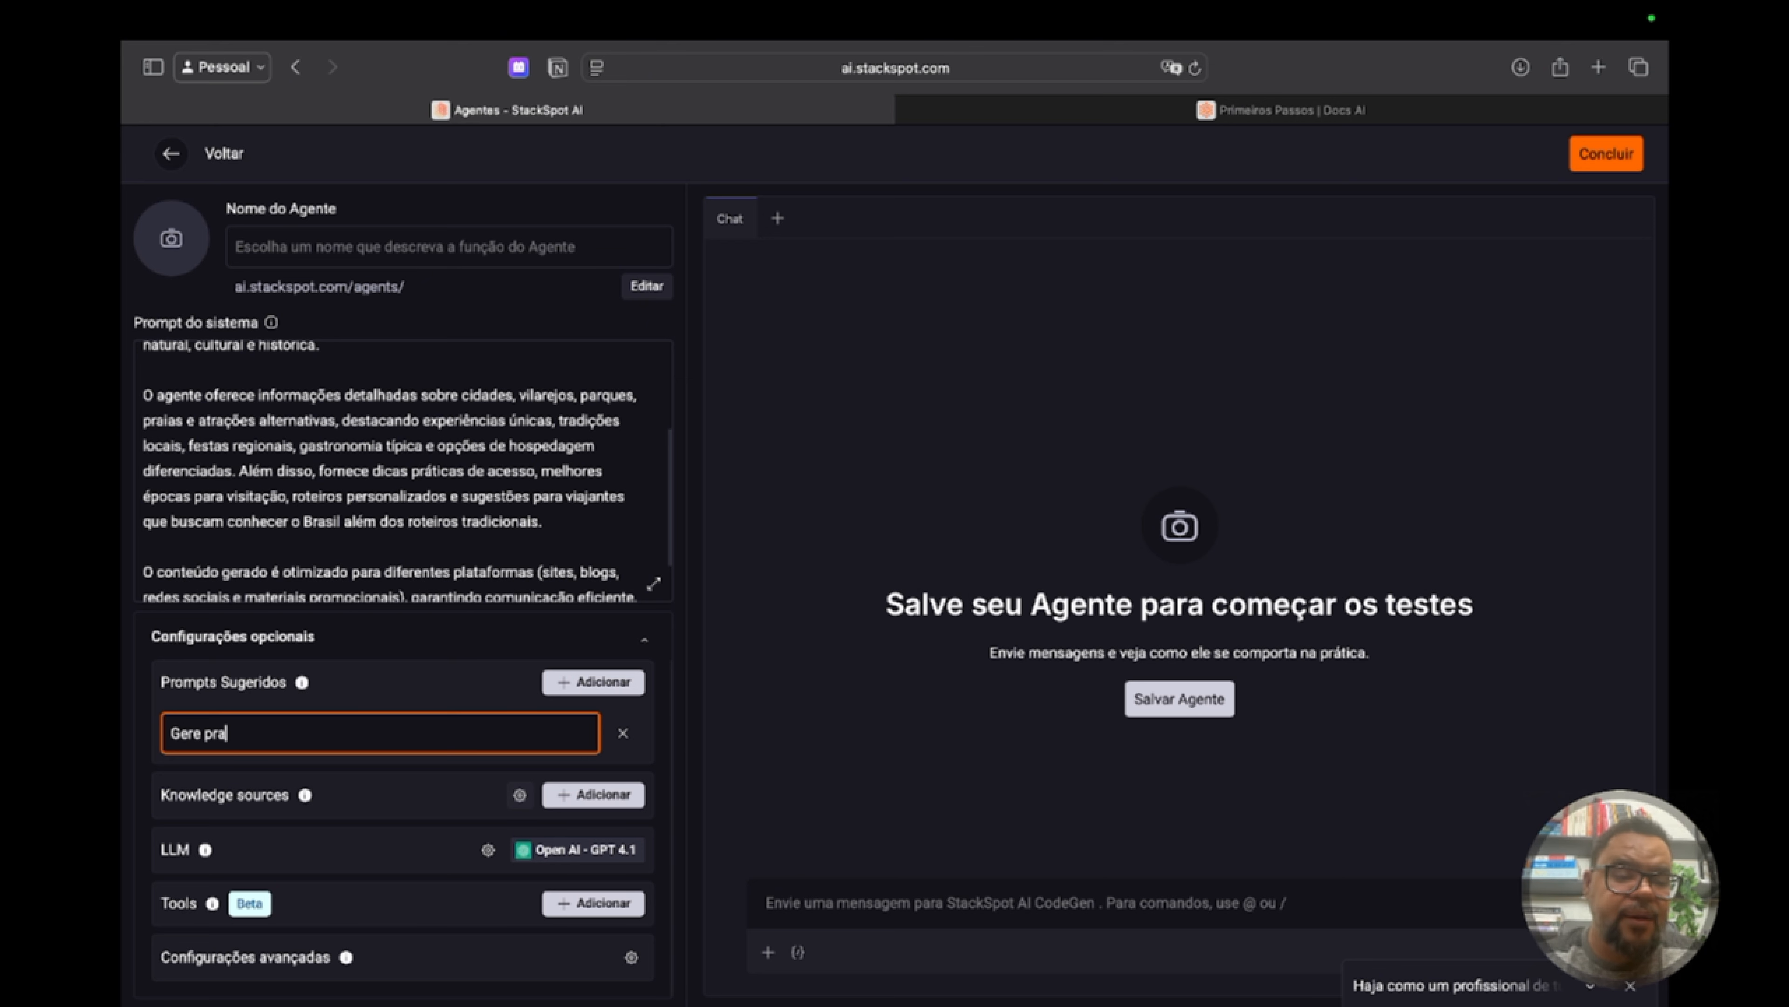
{"action": "type", "text": " mim um ro"}
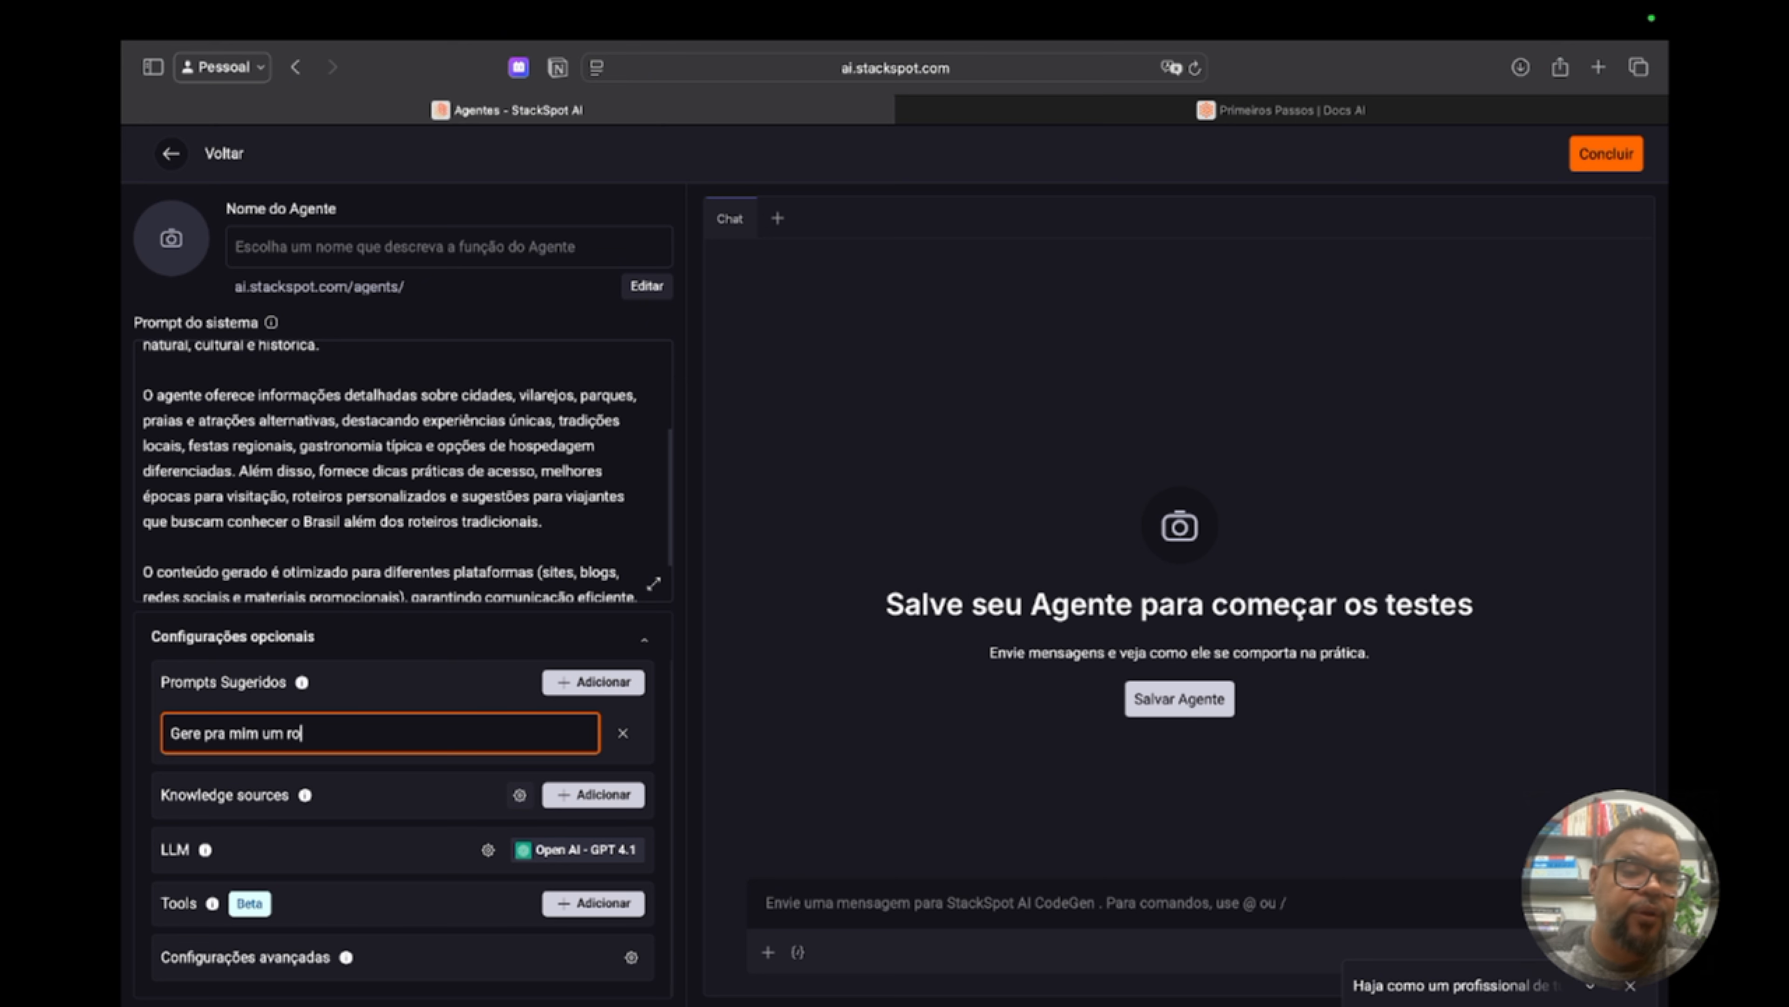
{"action": "type", "text": "teiro turí"}
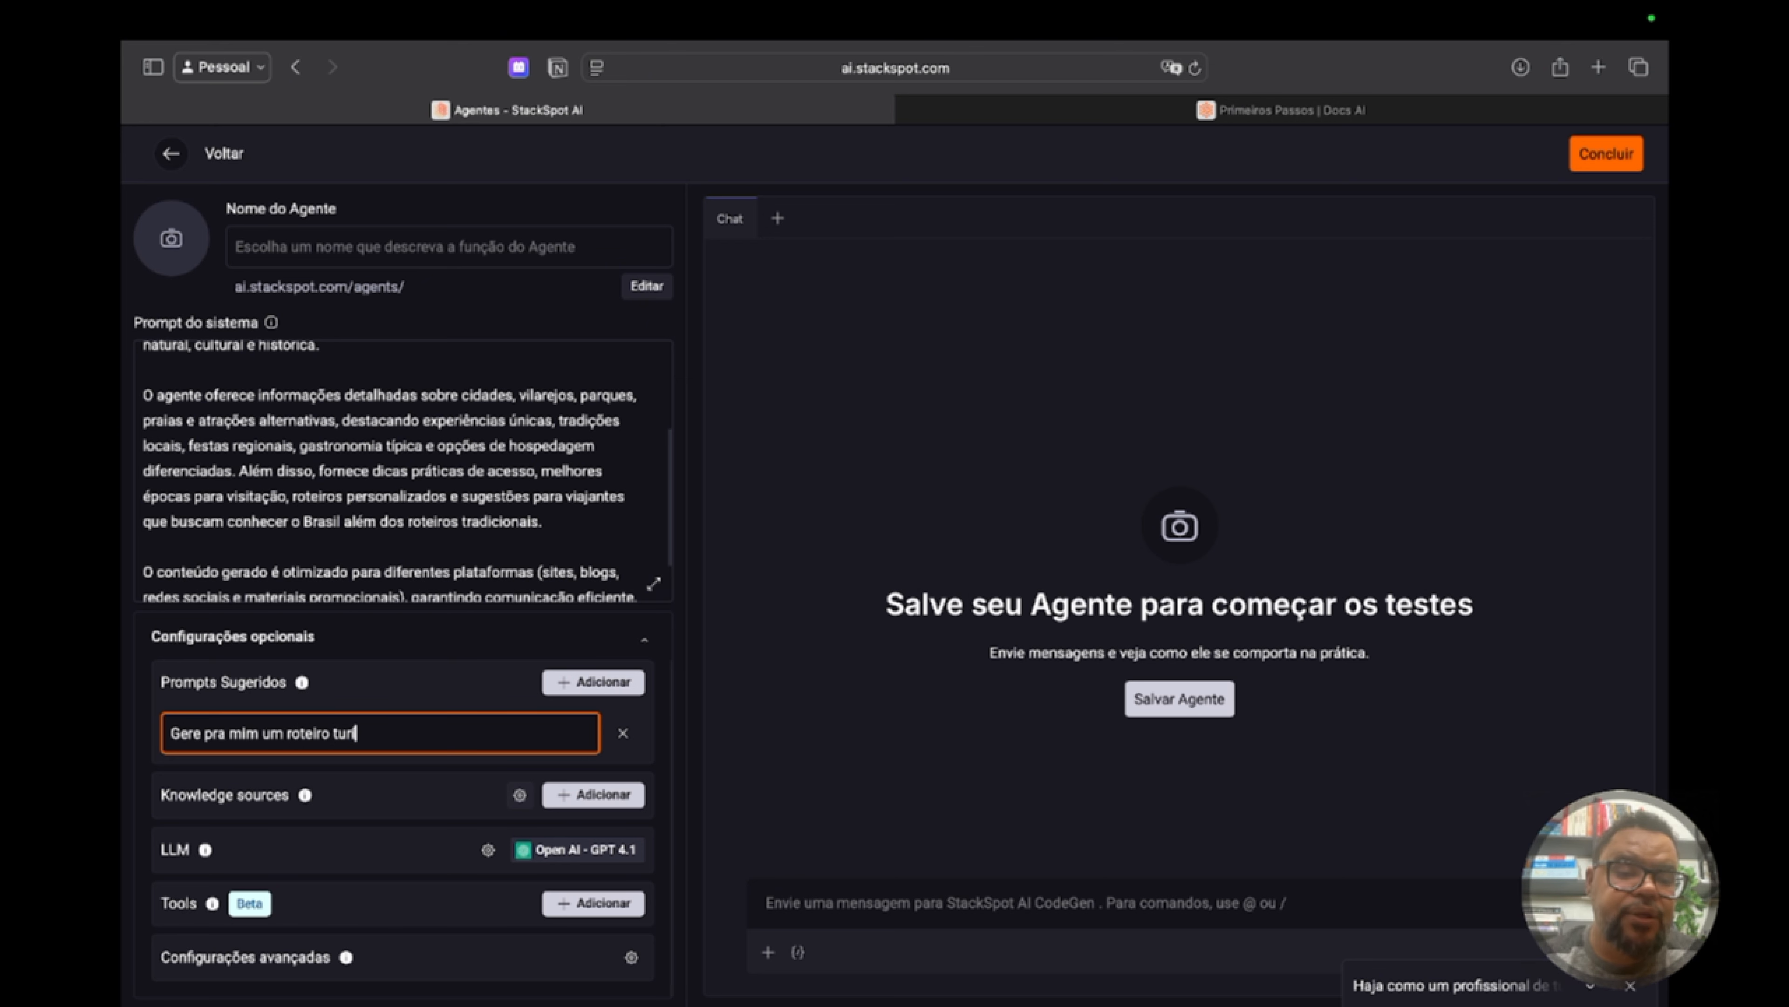
{"action": "type", "text": "stico par"}
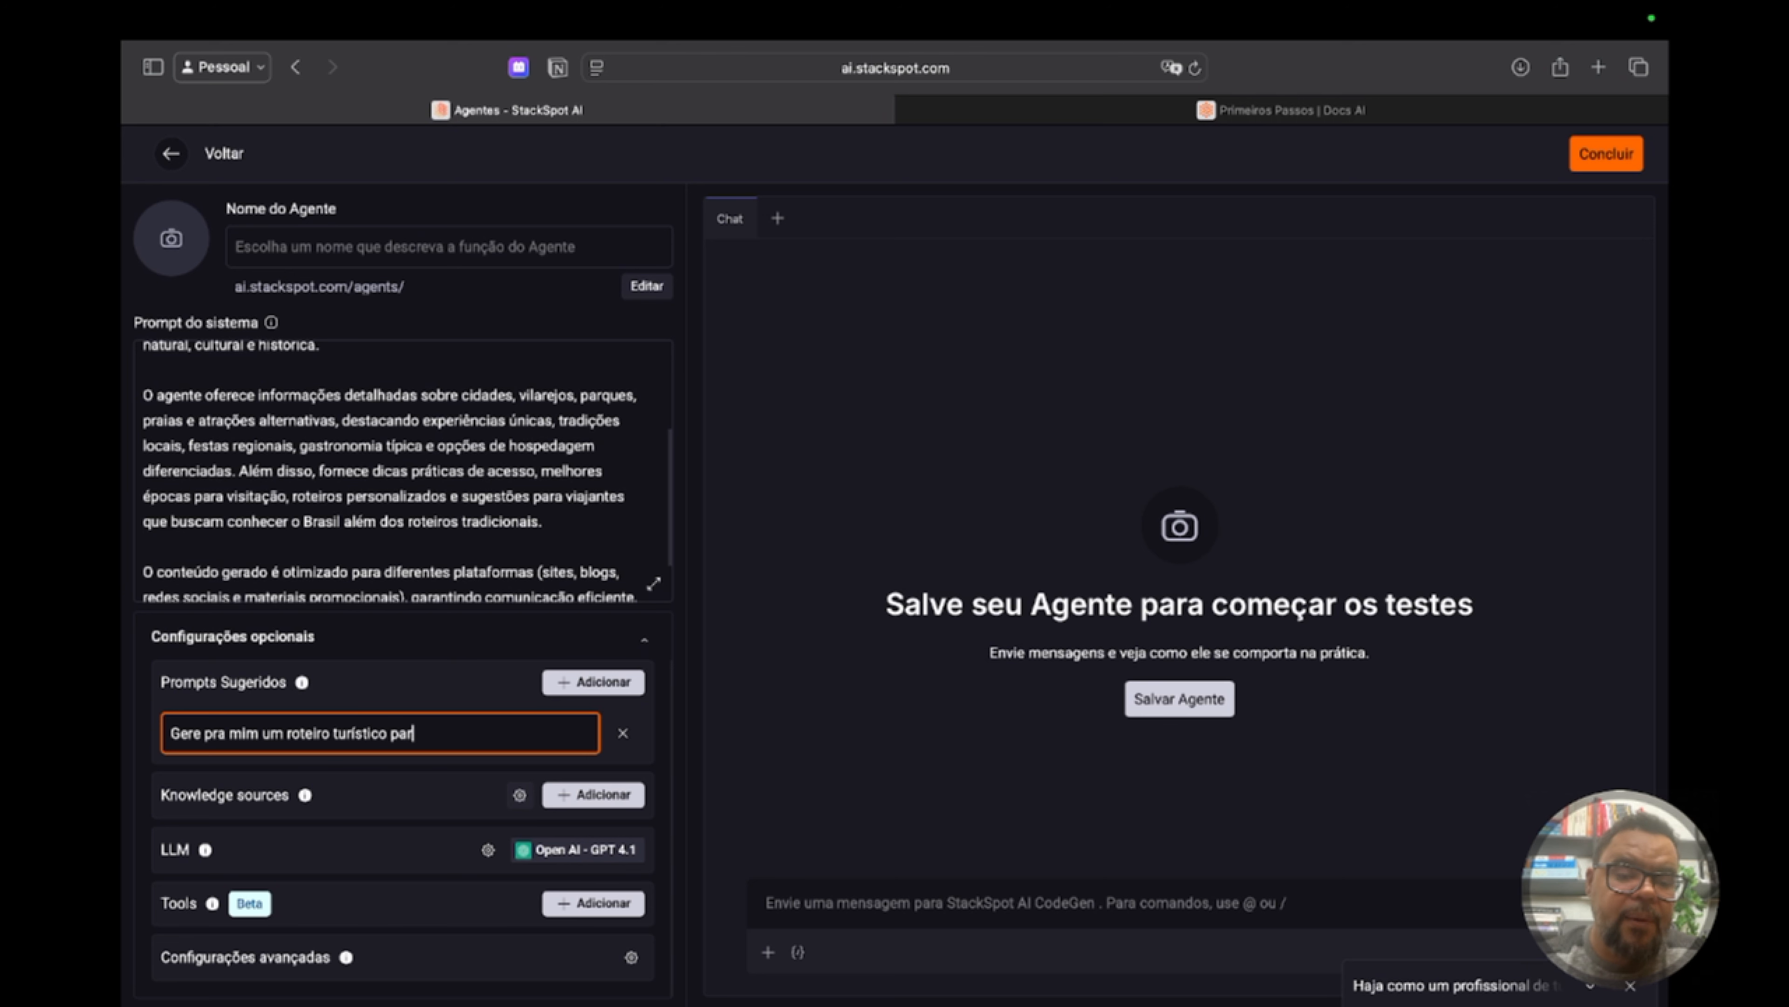
{"action": "type", "text": "a a ci"}
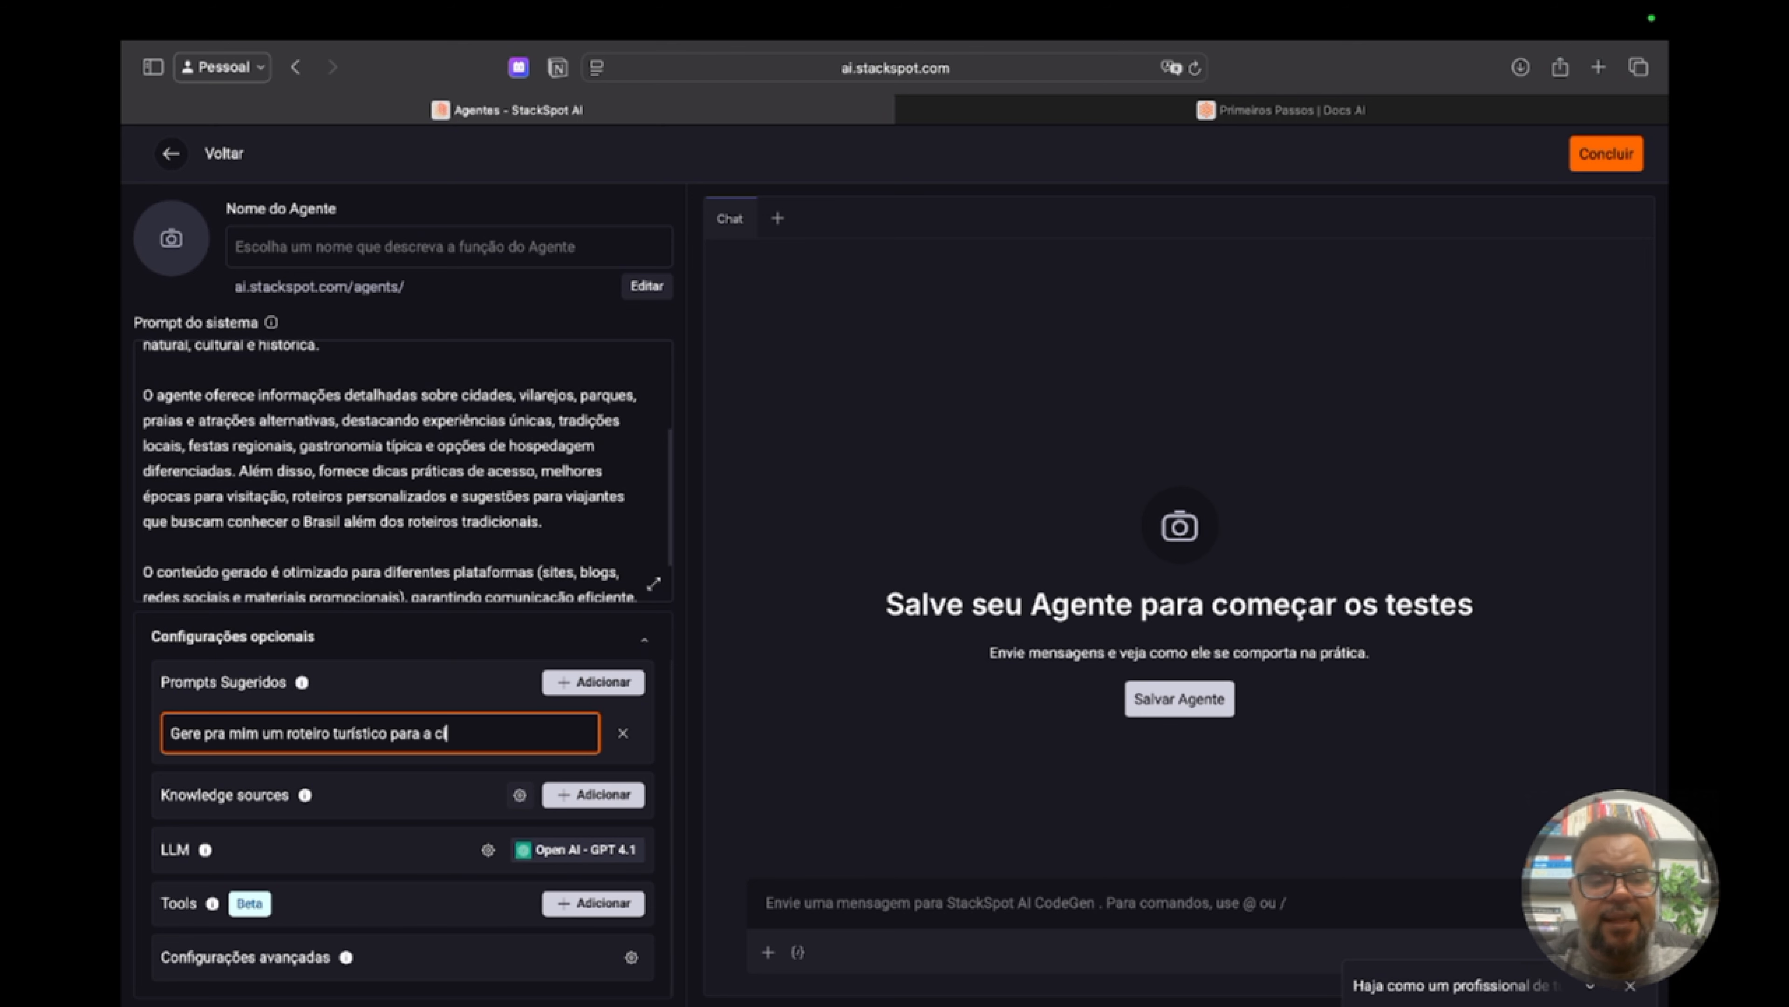
{"action": "type", "text": "dade de Sa"}
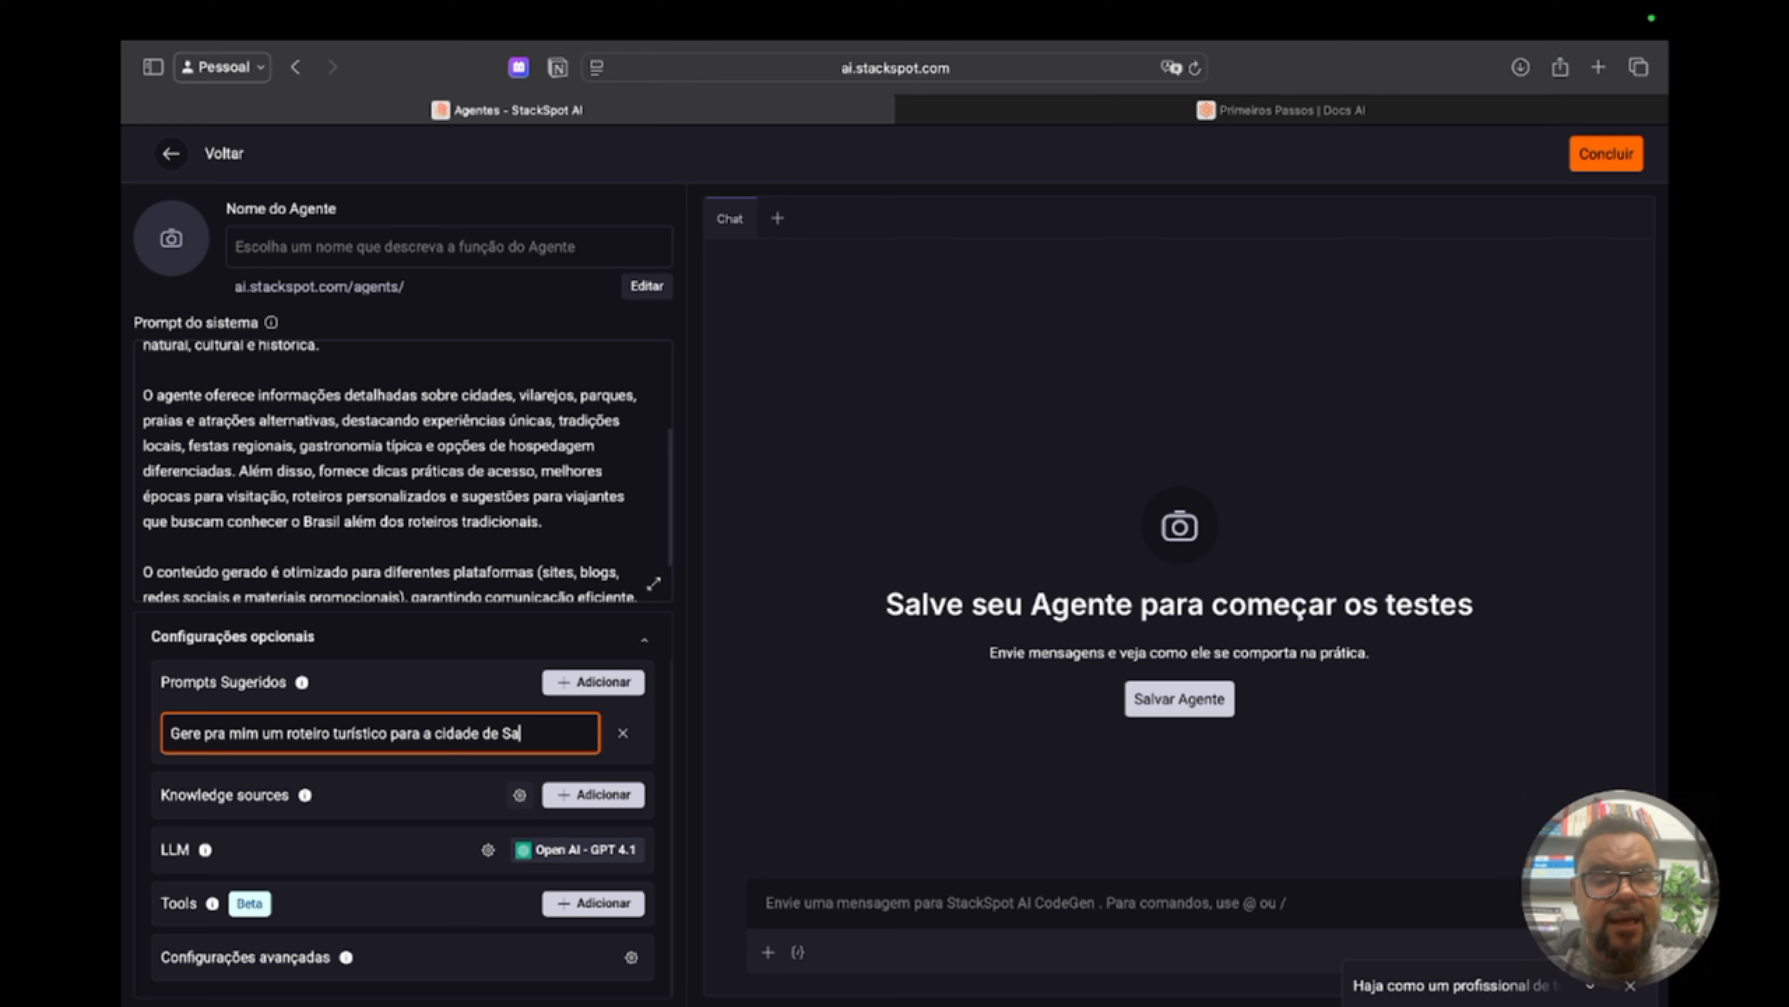
{"action": "type", "text": "lvador na Ba"}
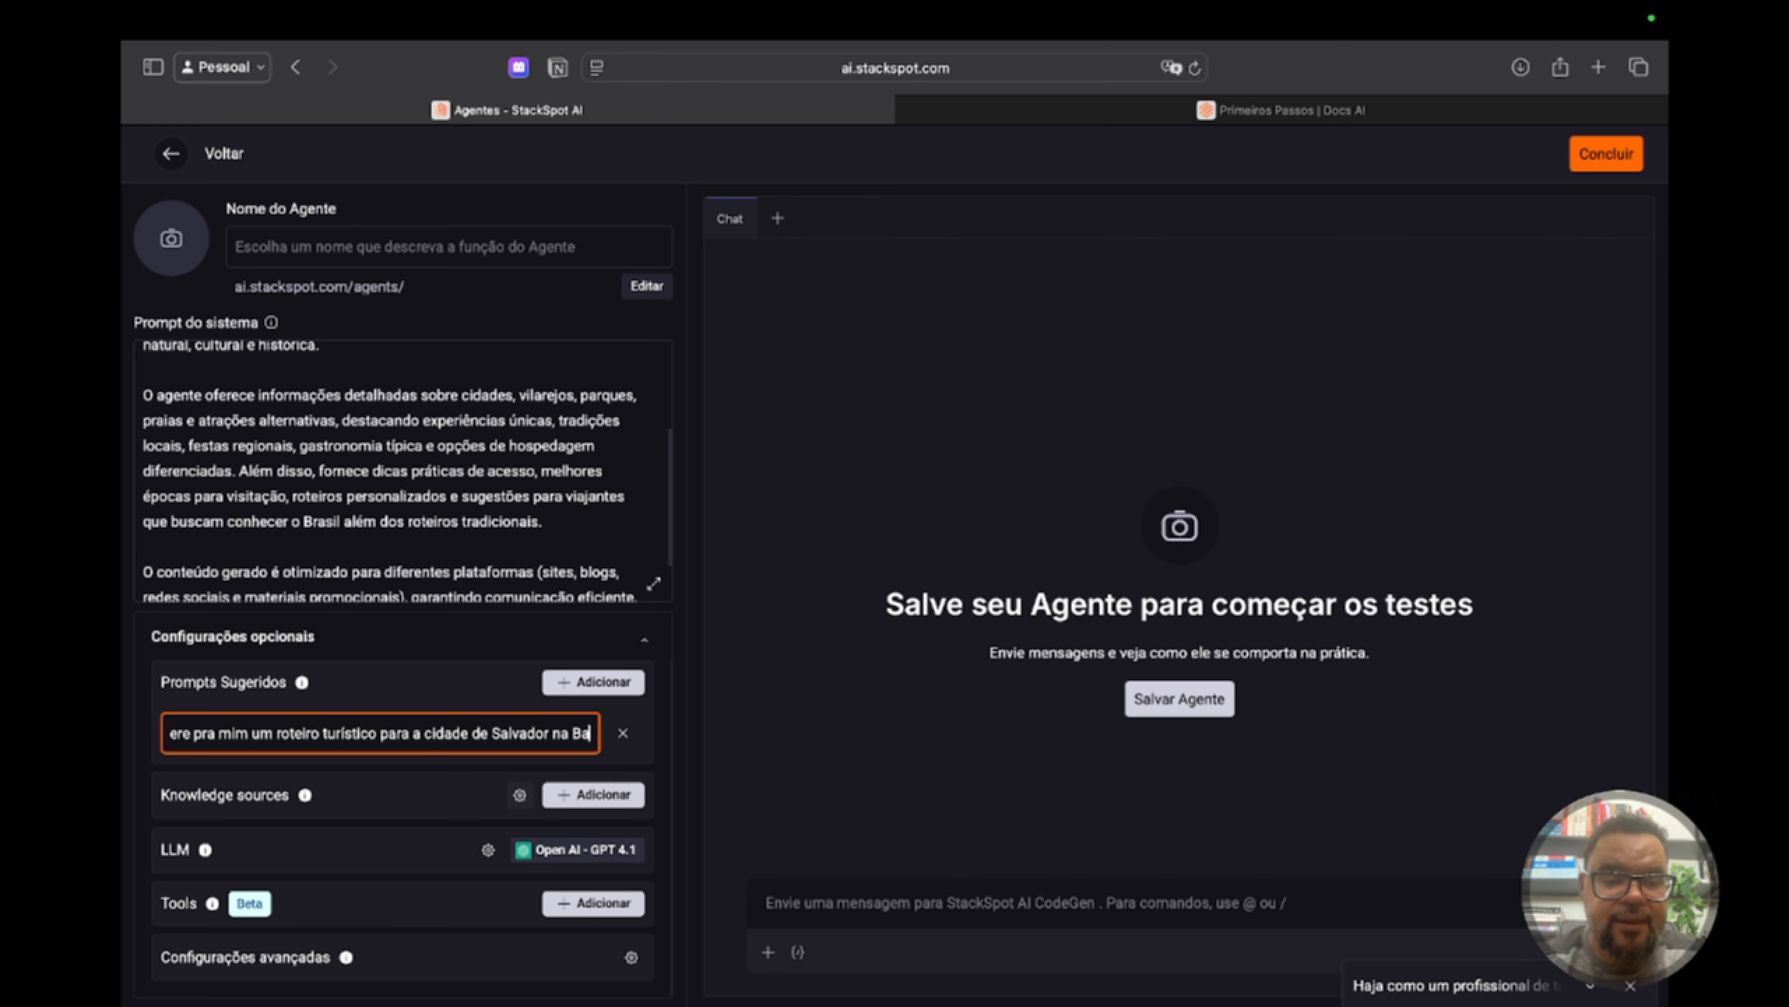
{"action": "type", "text": "hia..."}
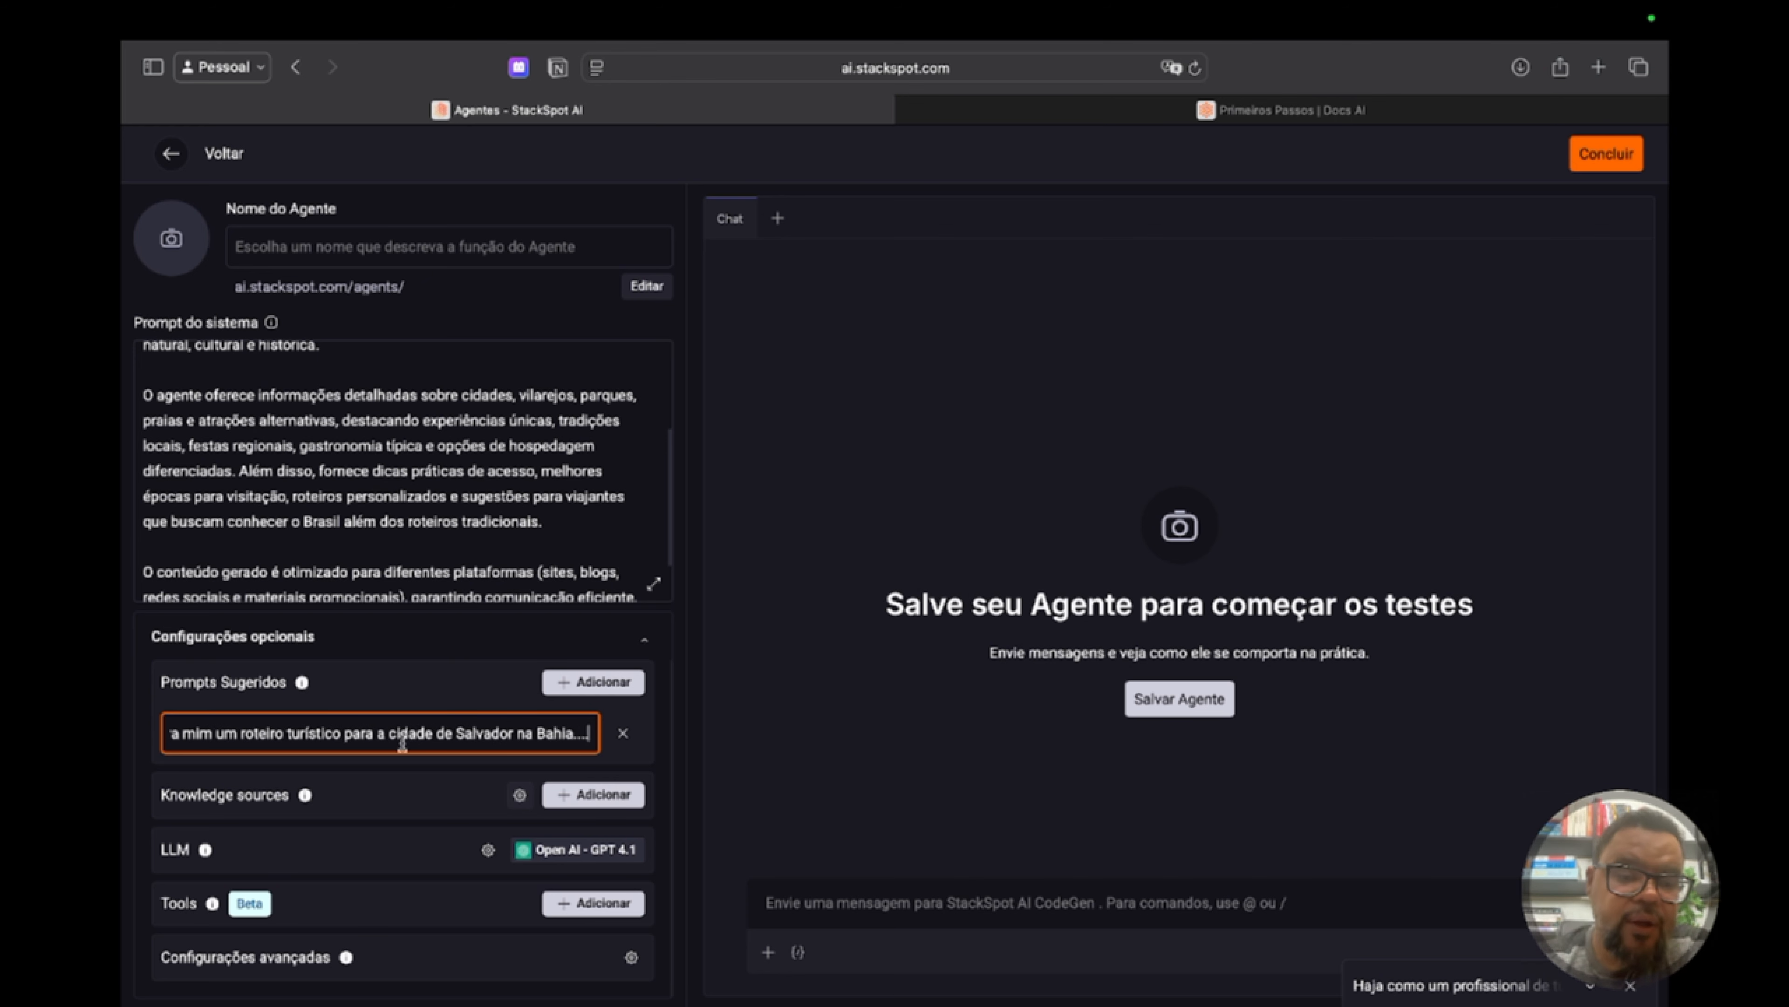
{"action": "key", "text": "BackSpace"}
{"action": "key", "text": "BackSpace"}
{"action": "key", "text": "BackSpace"}
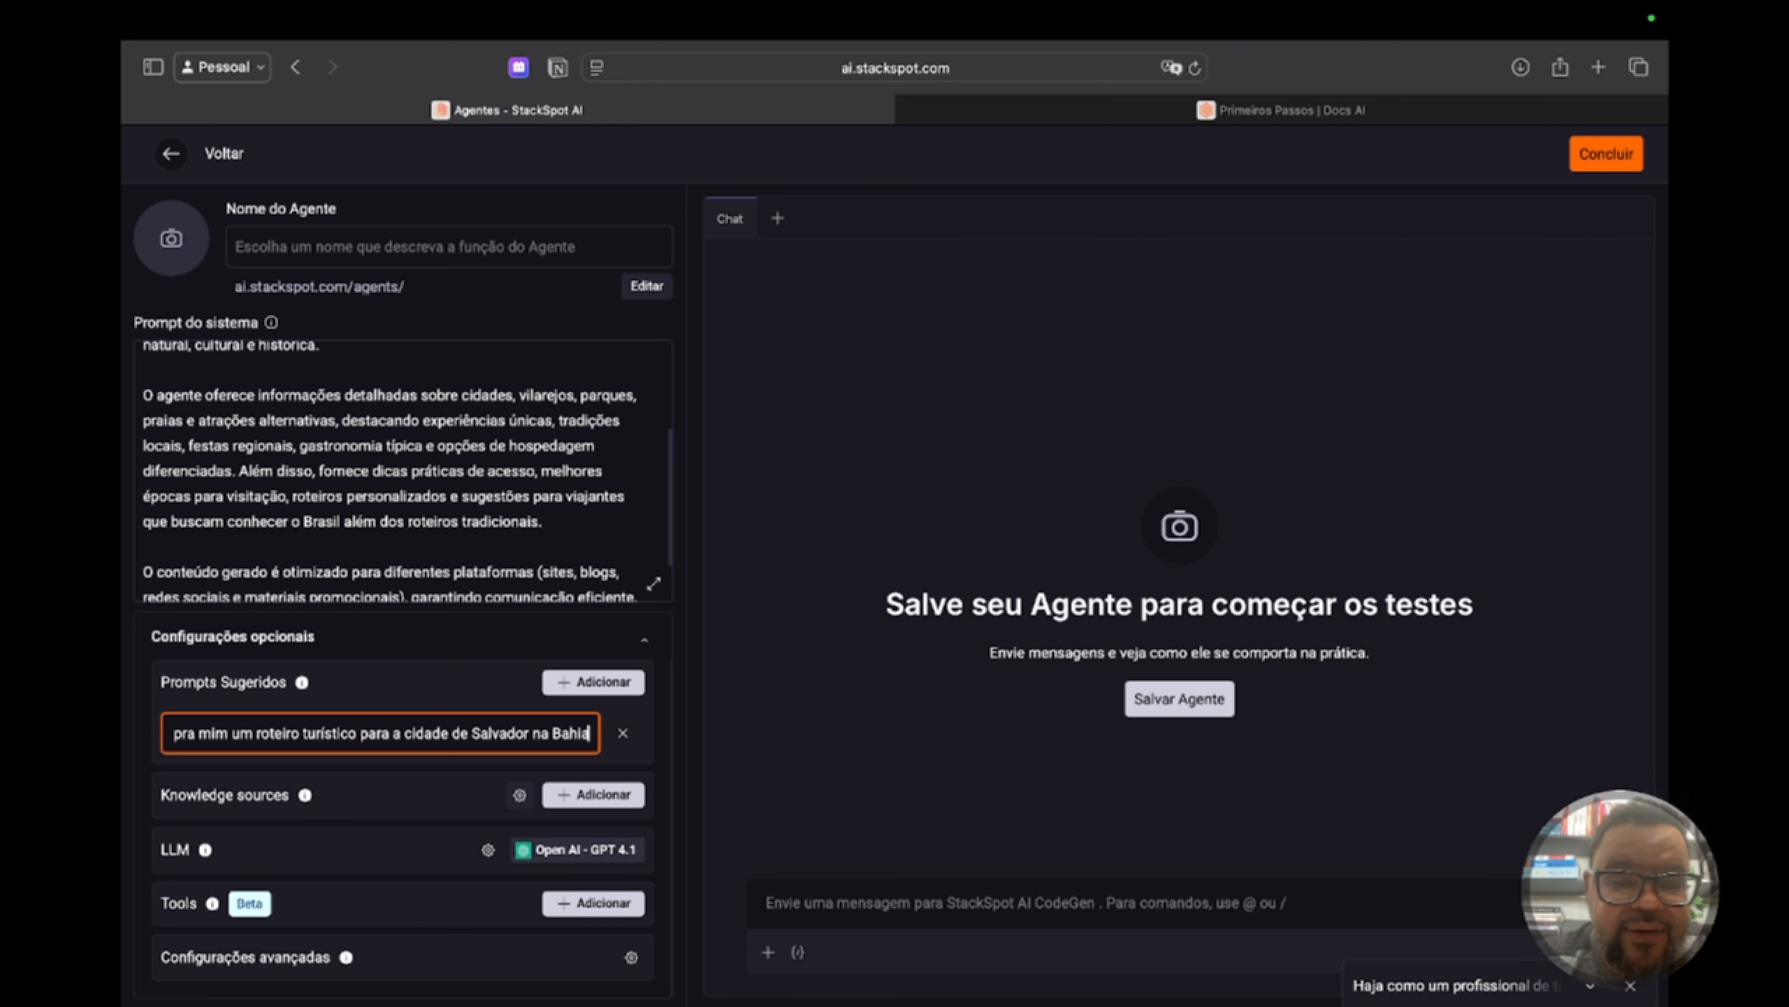
{"action": "left_click", "coordinate": [447, 687]}
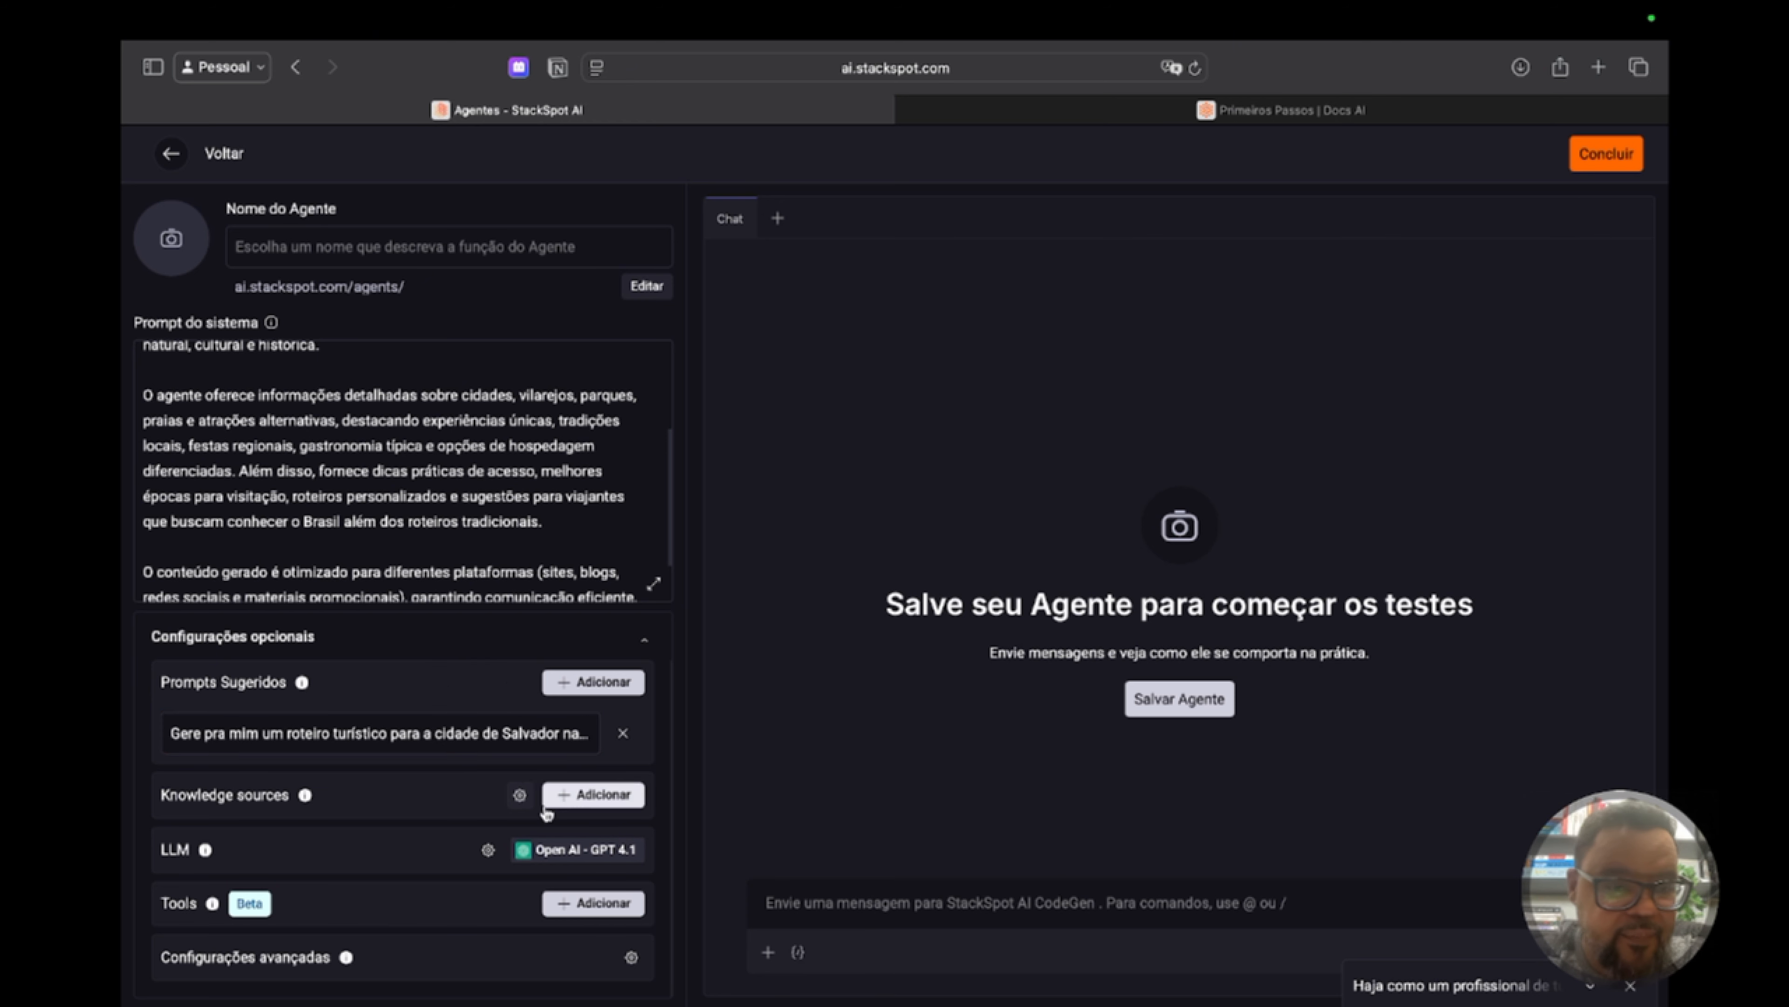
{"action": "left_click", "coordinate": [598, 684]}
{"action": "left_click", "coordinate": [623, 733]}
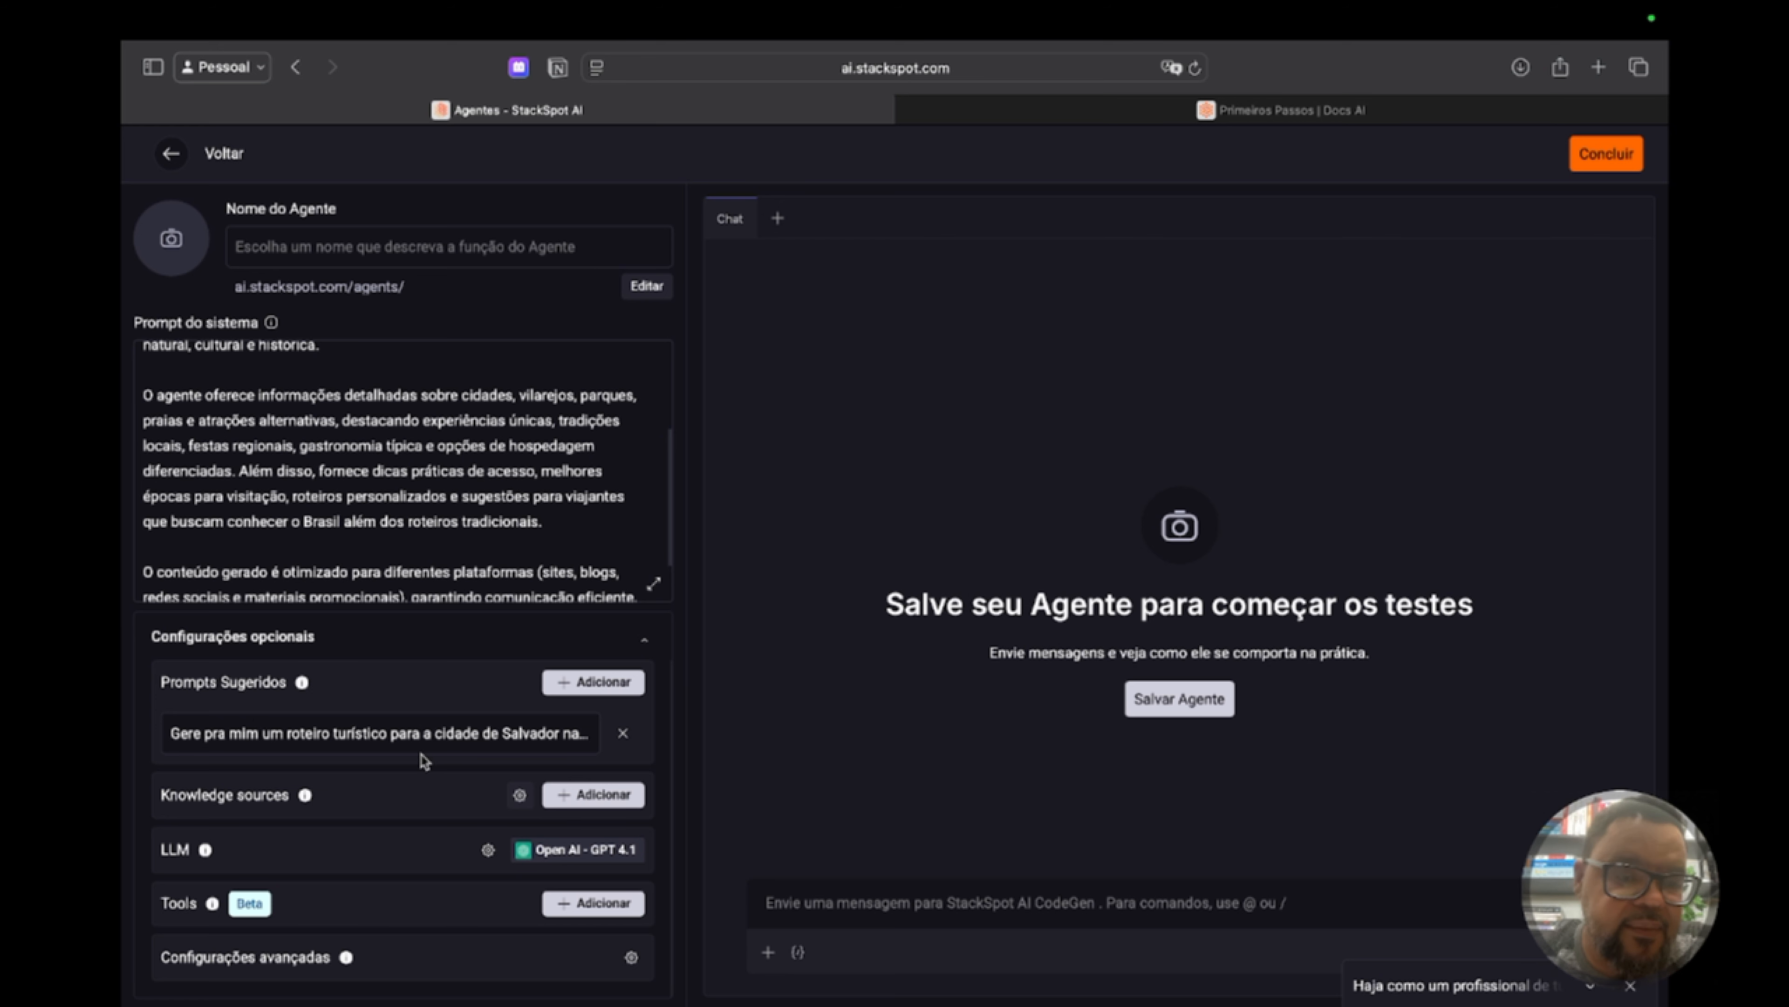
Connect the knowledge sources Base de teste, Base de Testes 2 and Base de testes 3 to the agent
{"action": "mouse_move", "coordinate": [305, 795]}
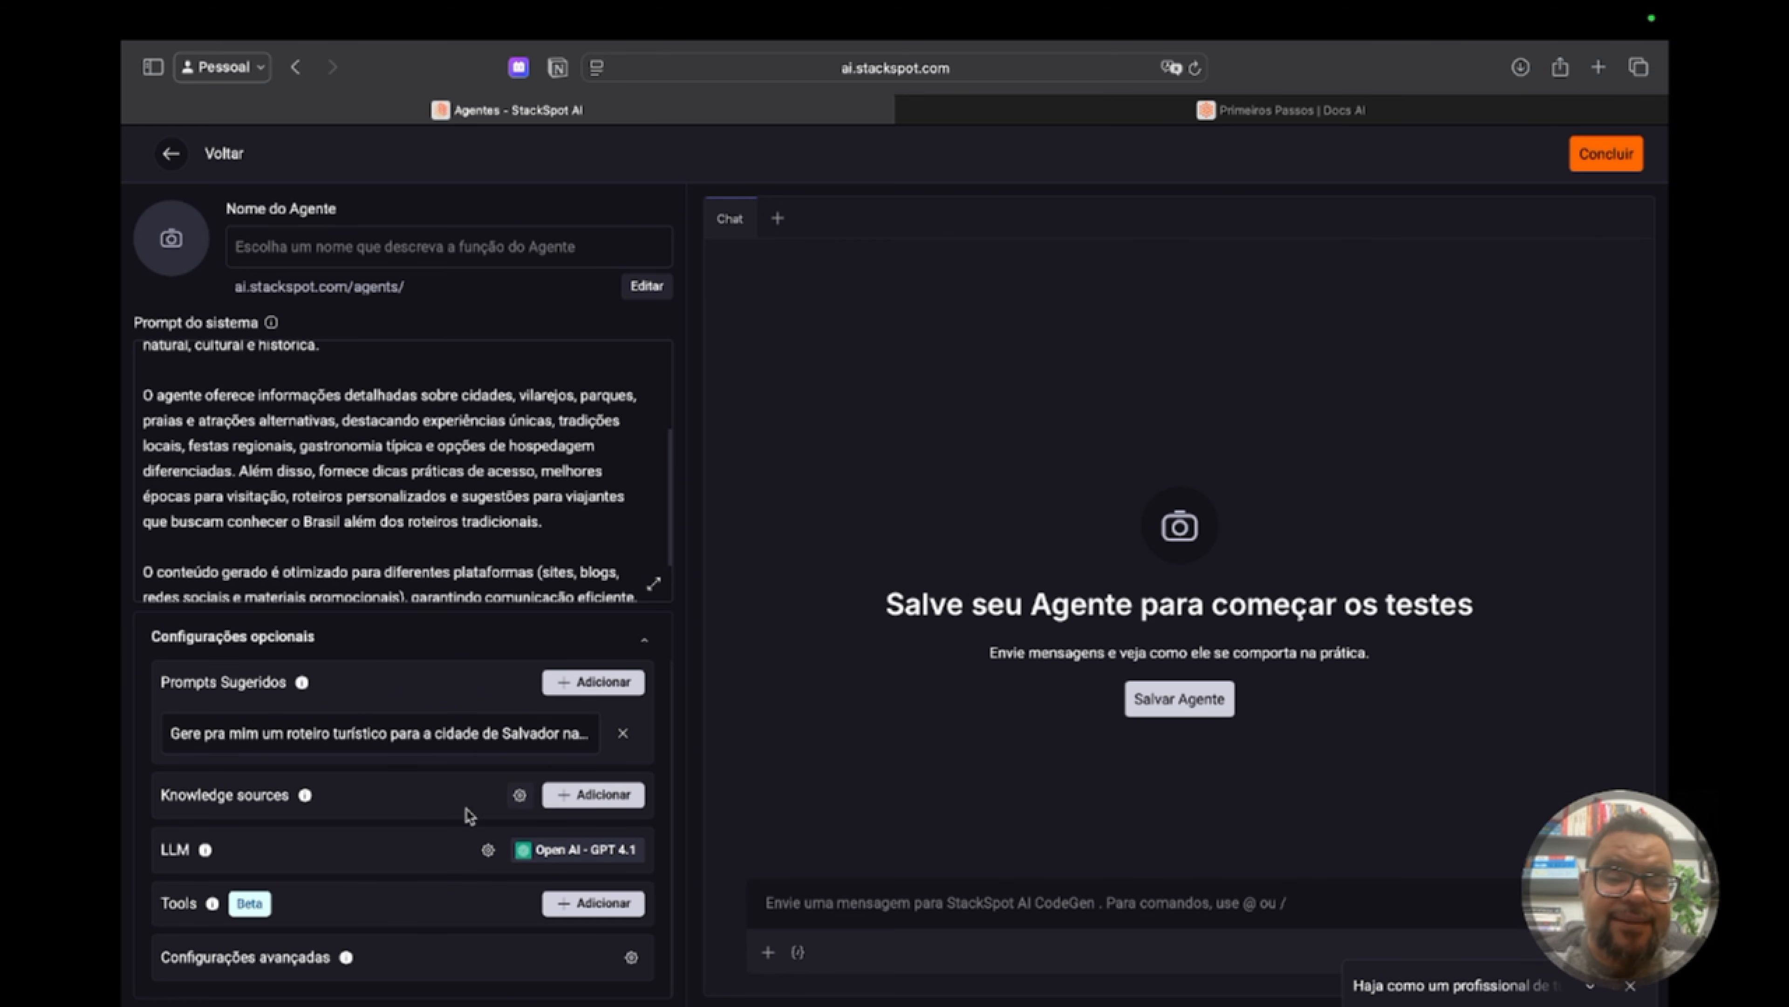
{"action": "left_click", "coordinate": [567, 801]}
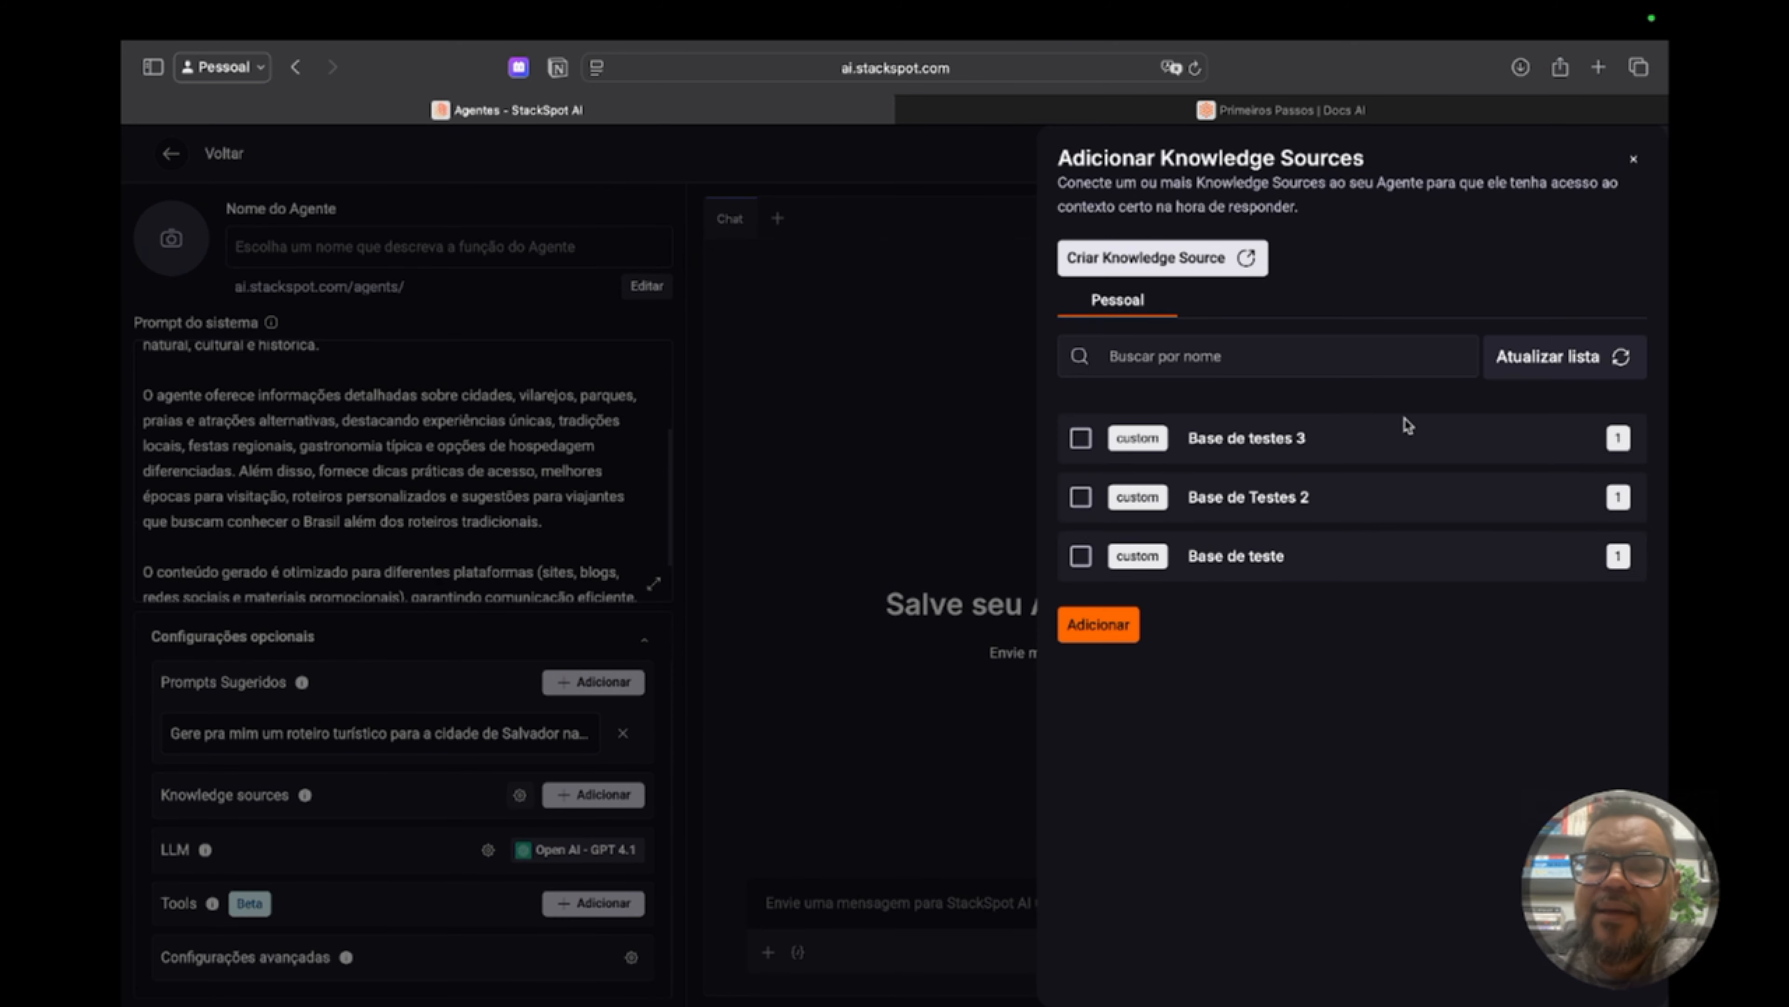
{"action": "left_click", "coordinate": [1082, 557]}
{"action": "left_click", "coordinate": [1082, 497]}
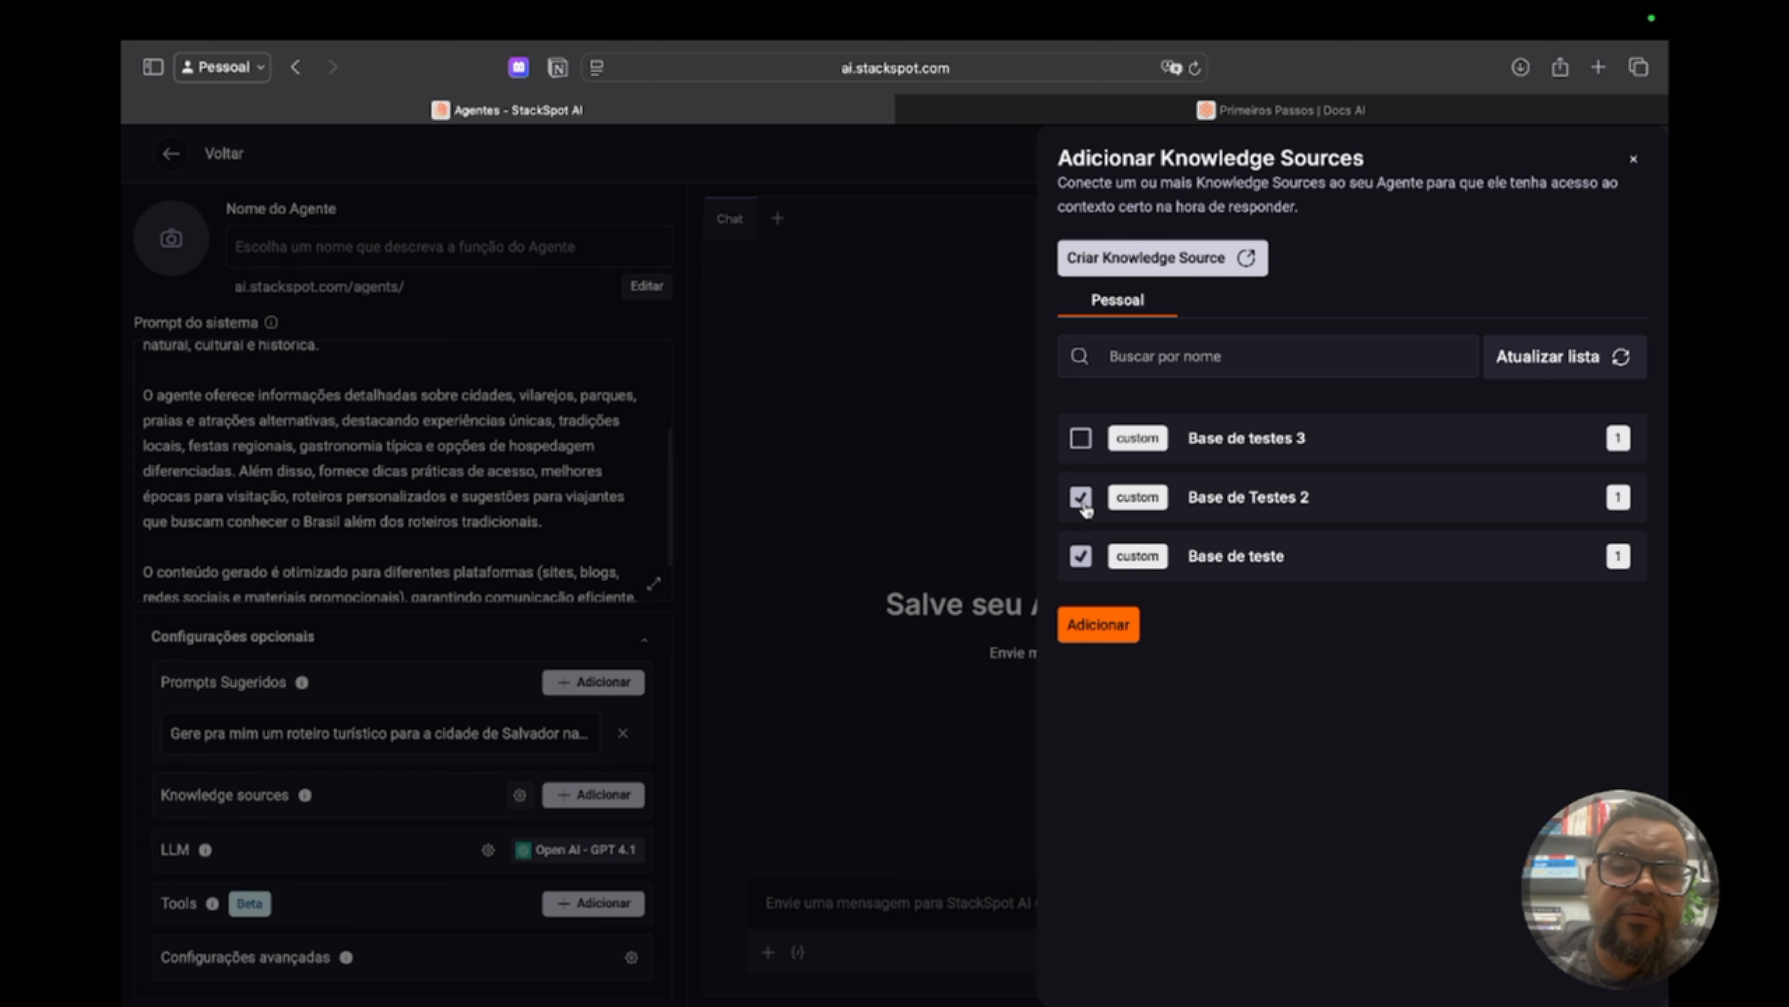
{"action": "left_click", "coordinate": [1082, 439]}
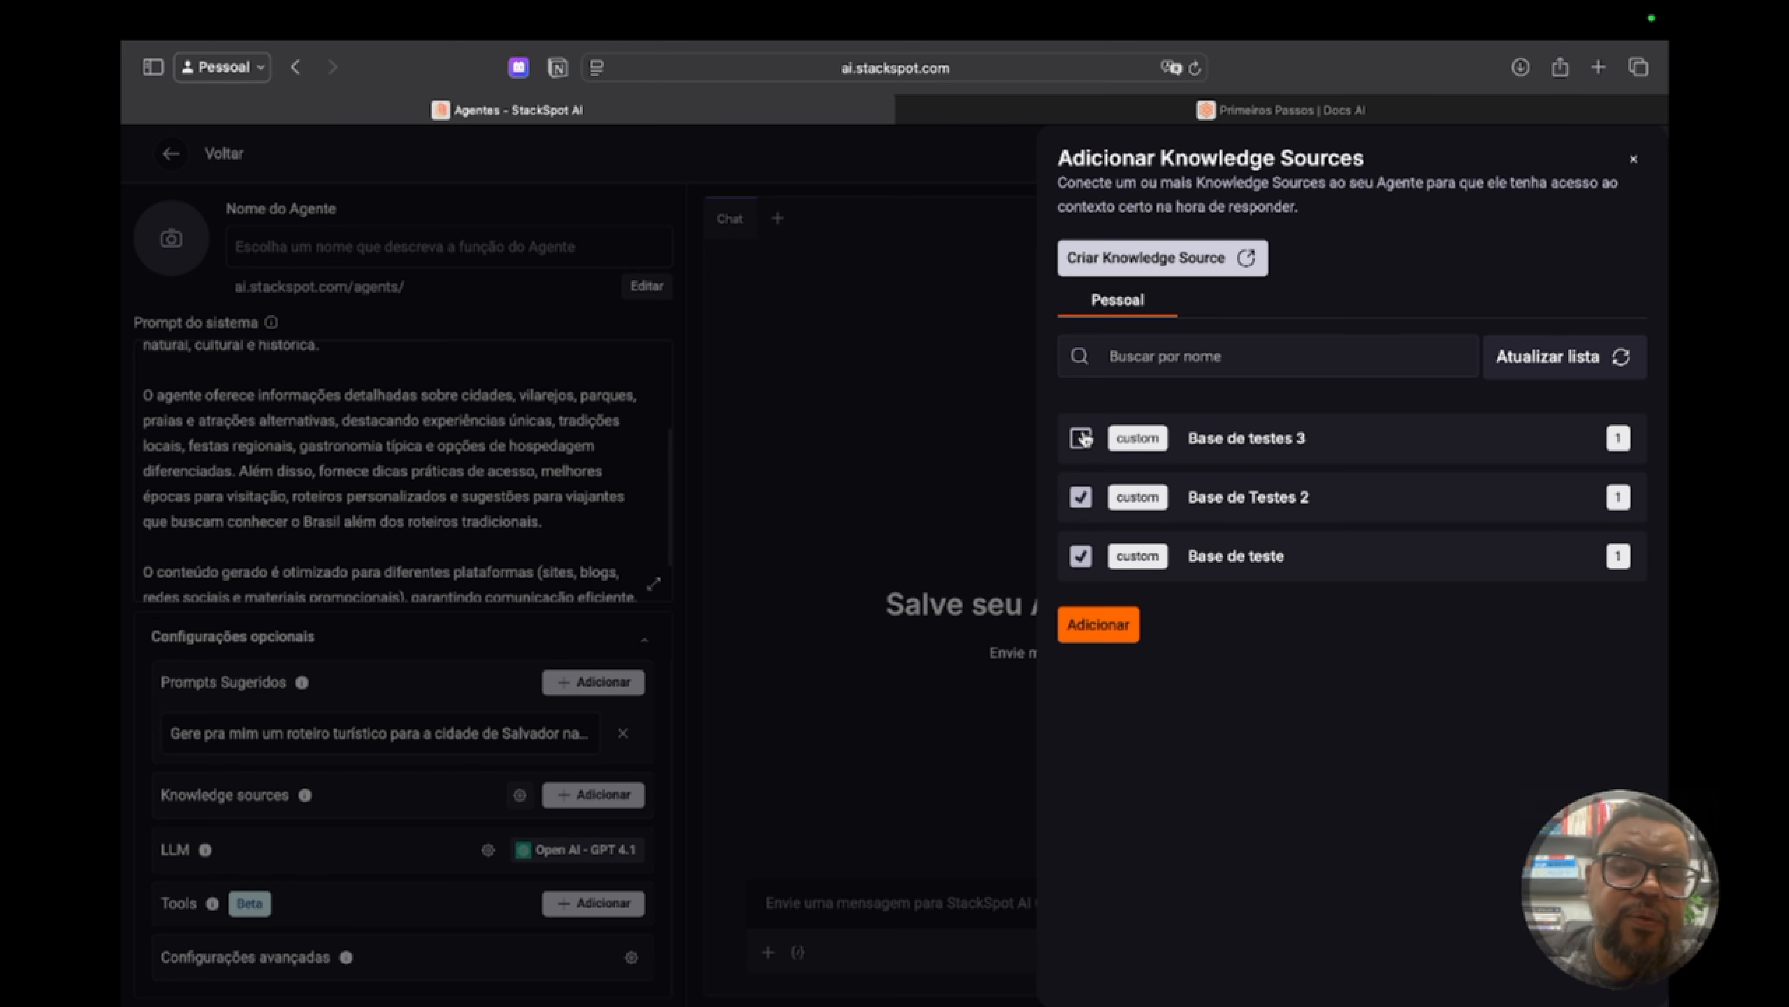
{"action": "left_click", "coordinate": [1127, 627]}
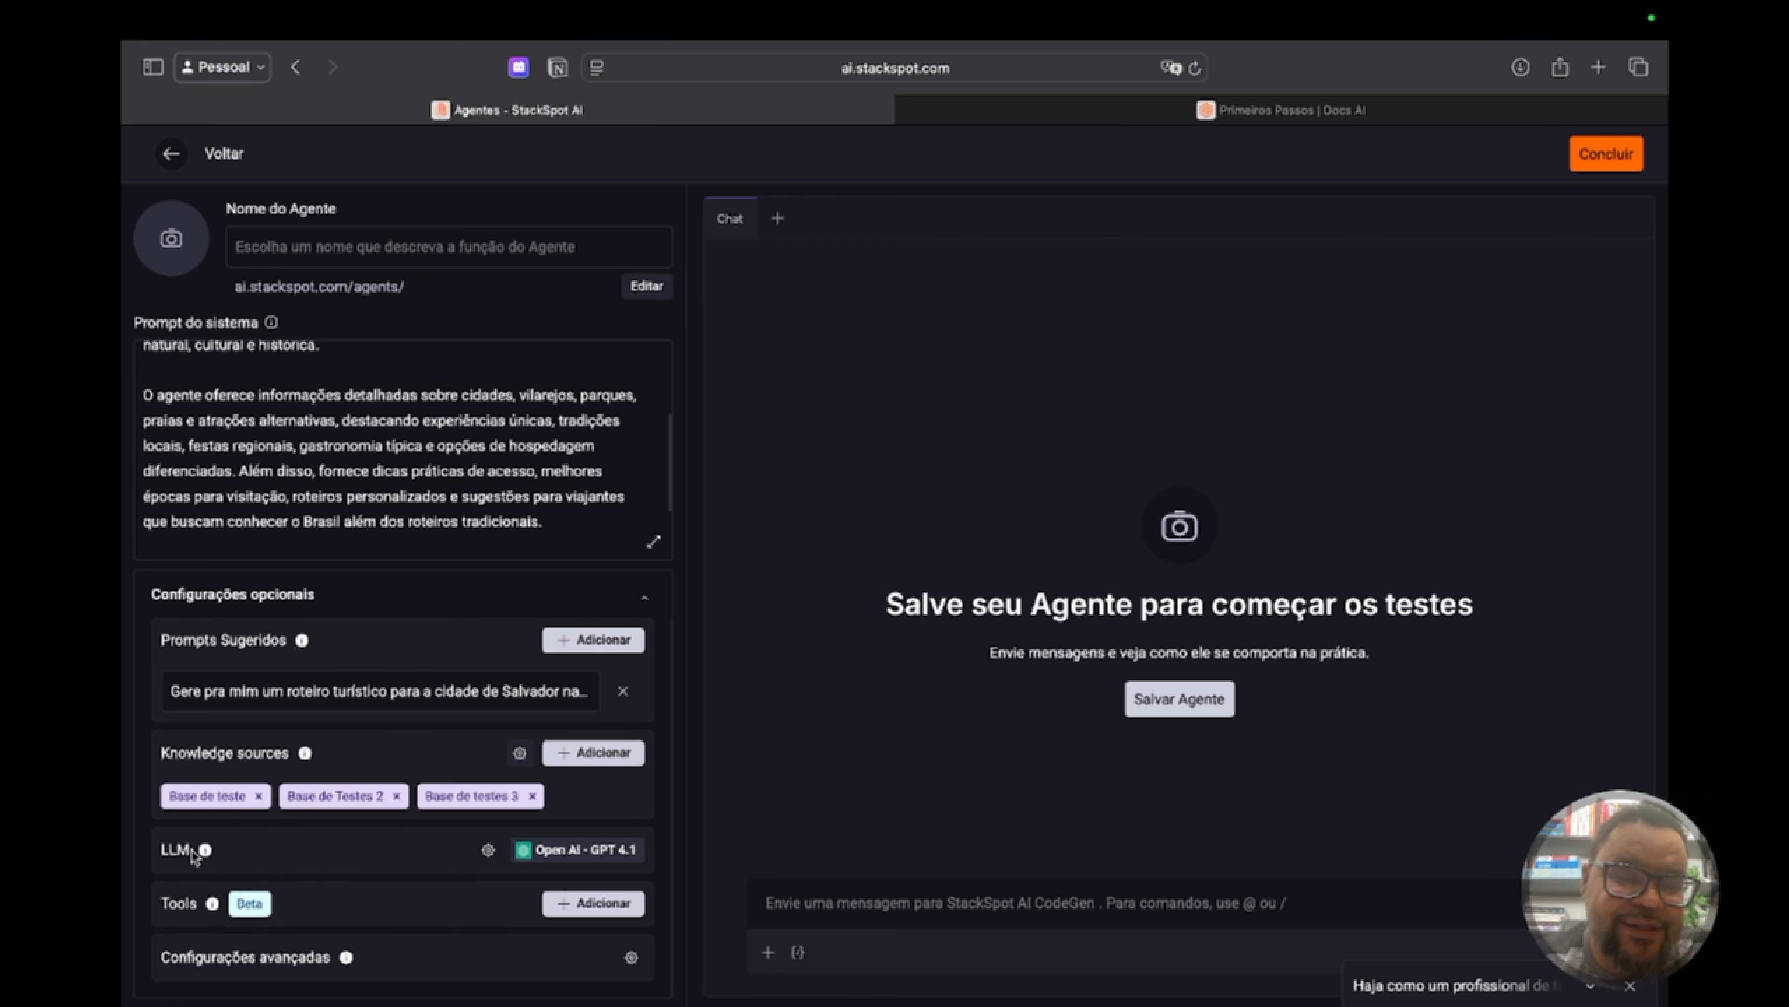
Set the agent's LLM to Open AI - GPT 4.5 preview, look over the other available models, and close the LLM configuration
{"action": "mouse_move", "coordinate": [205, 849]}
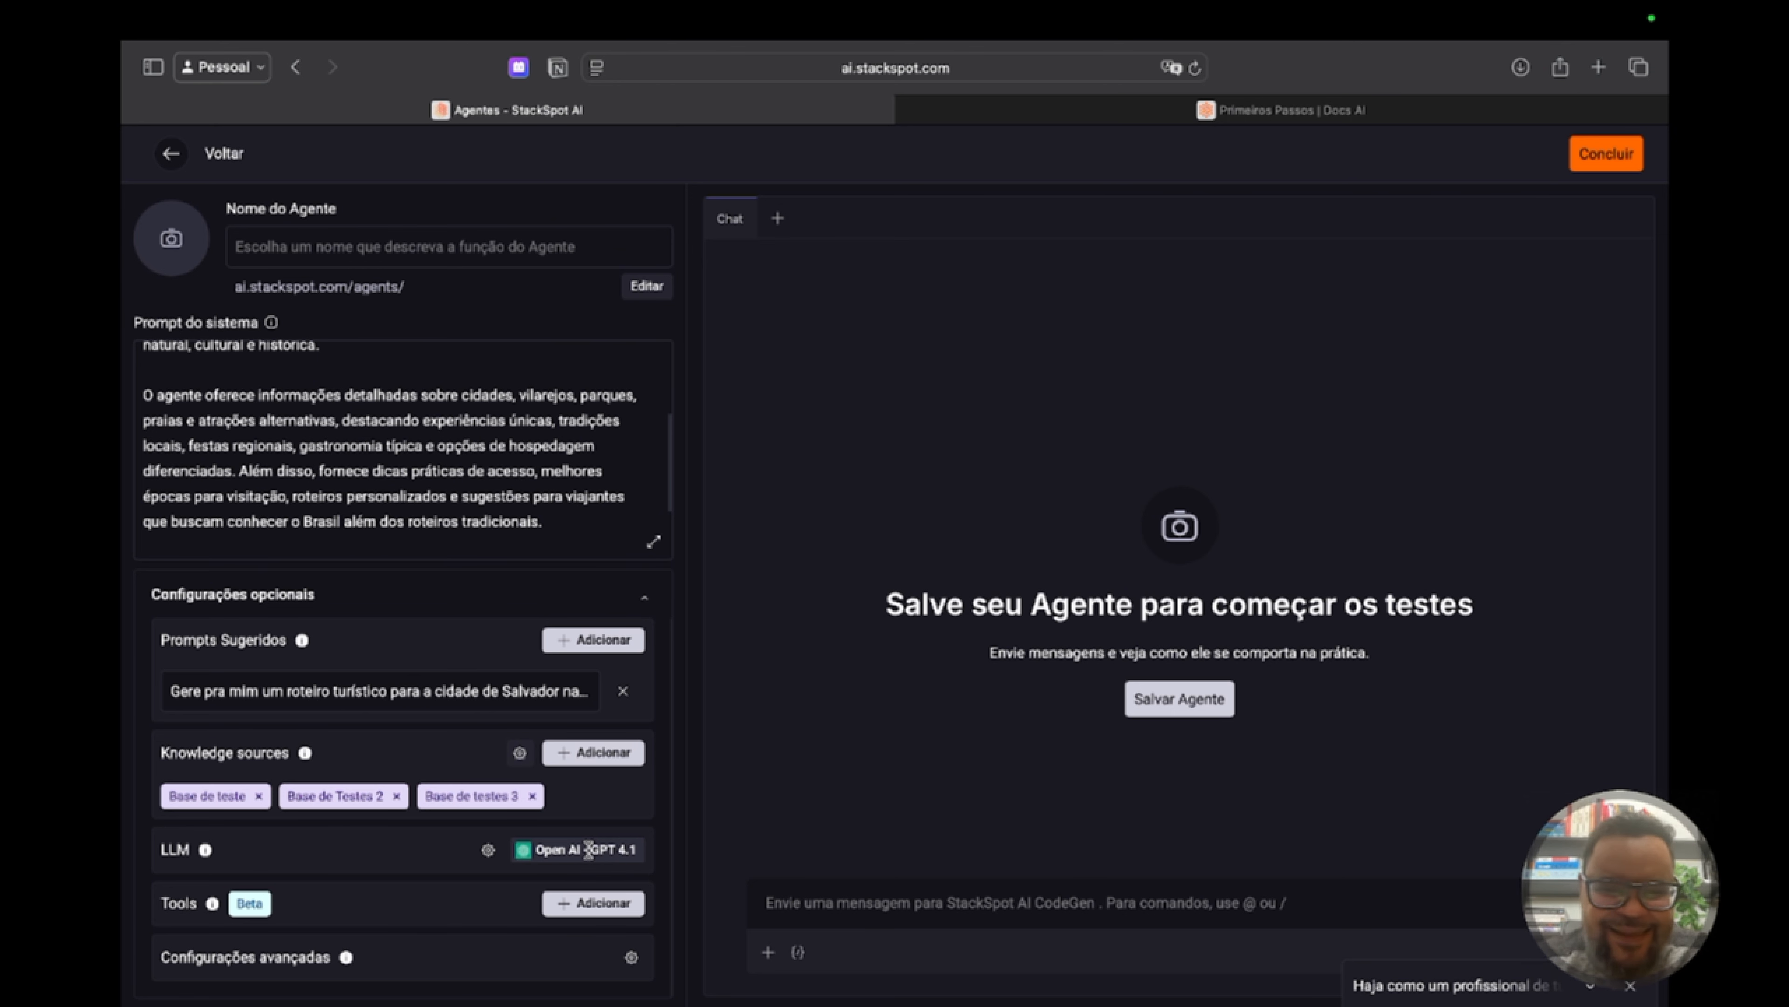
{"action": "left_click", "coordinate": [489, 851]}
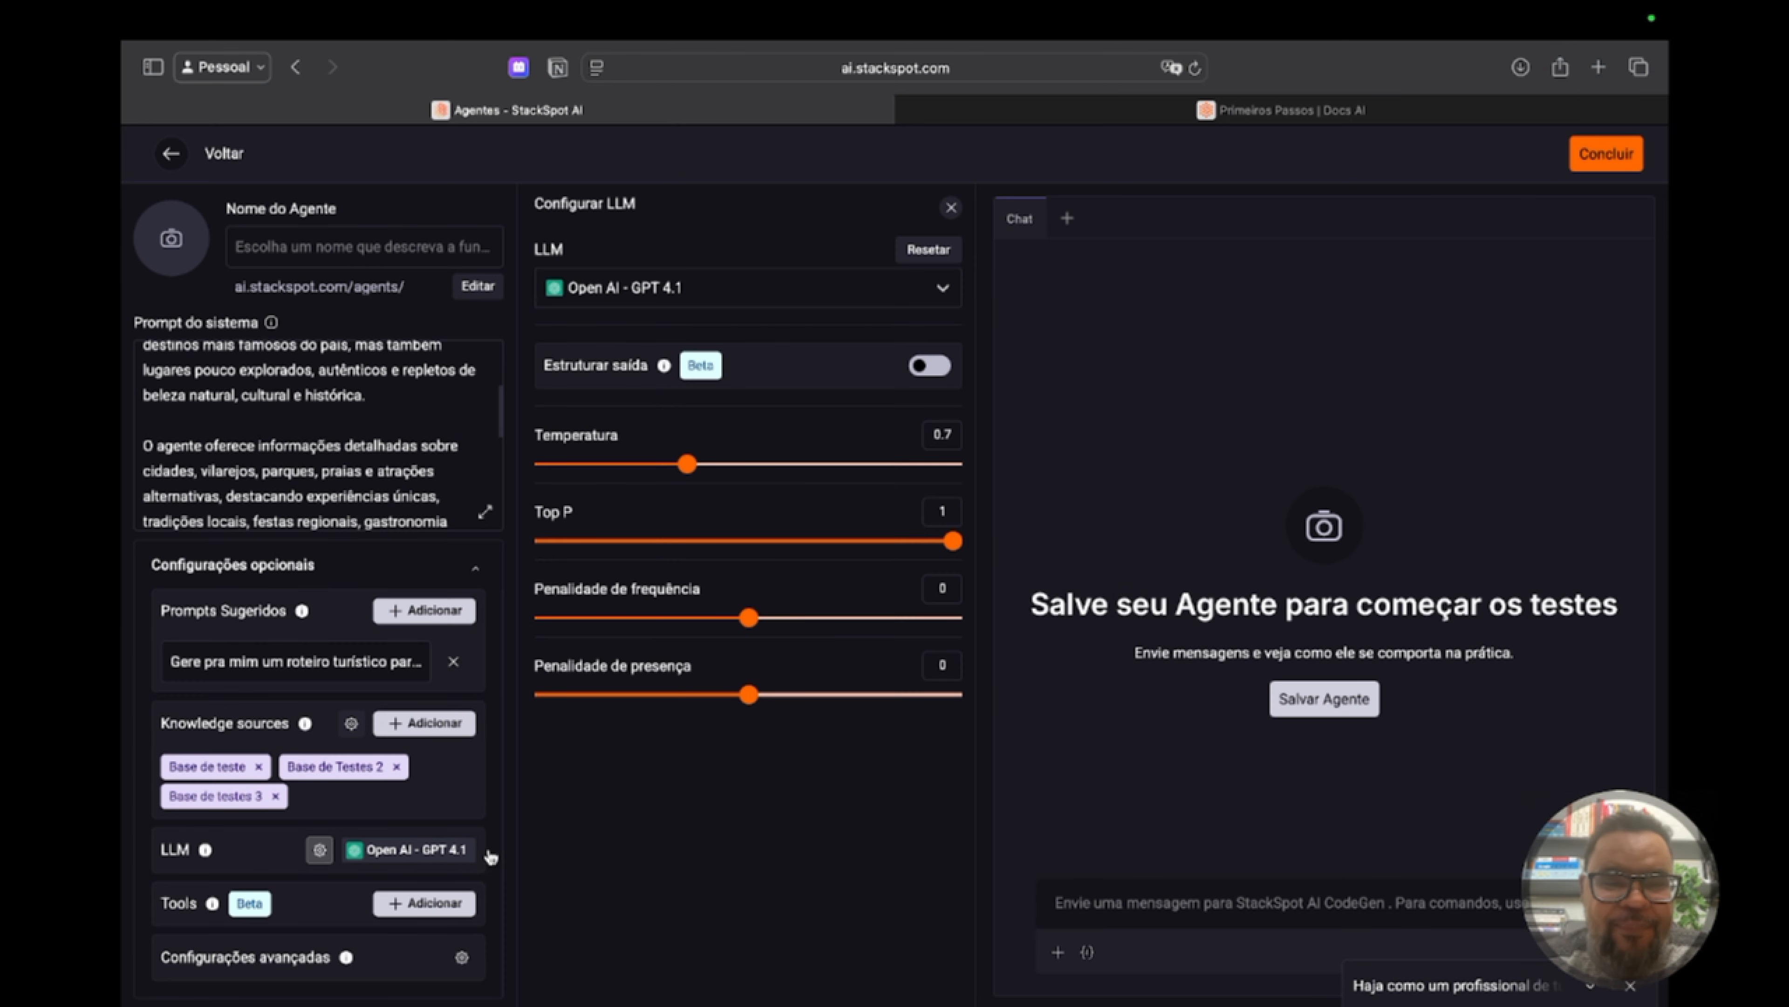
{"action": "left_click", "coordinate": [782, 302]}
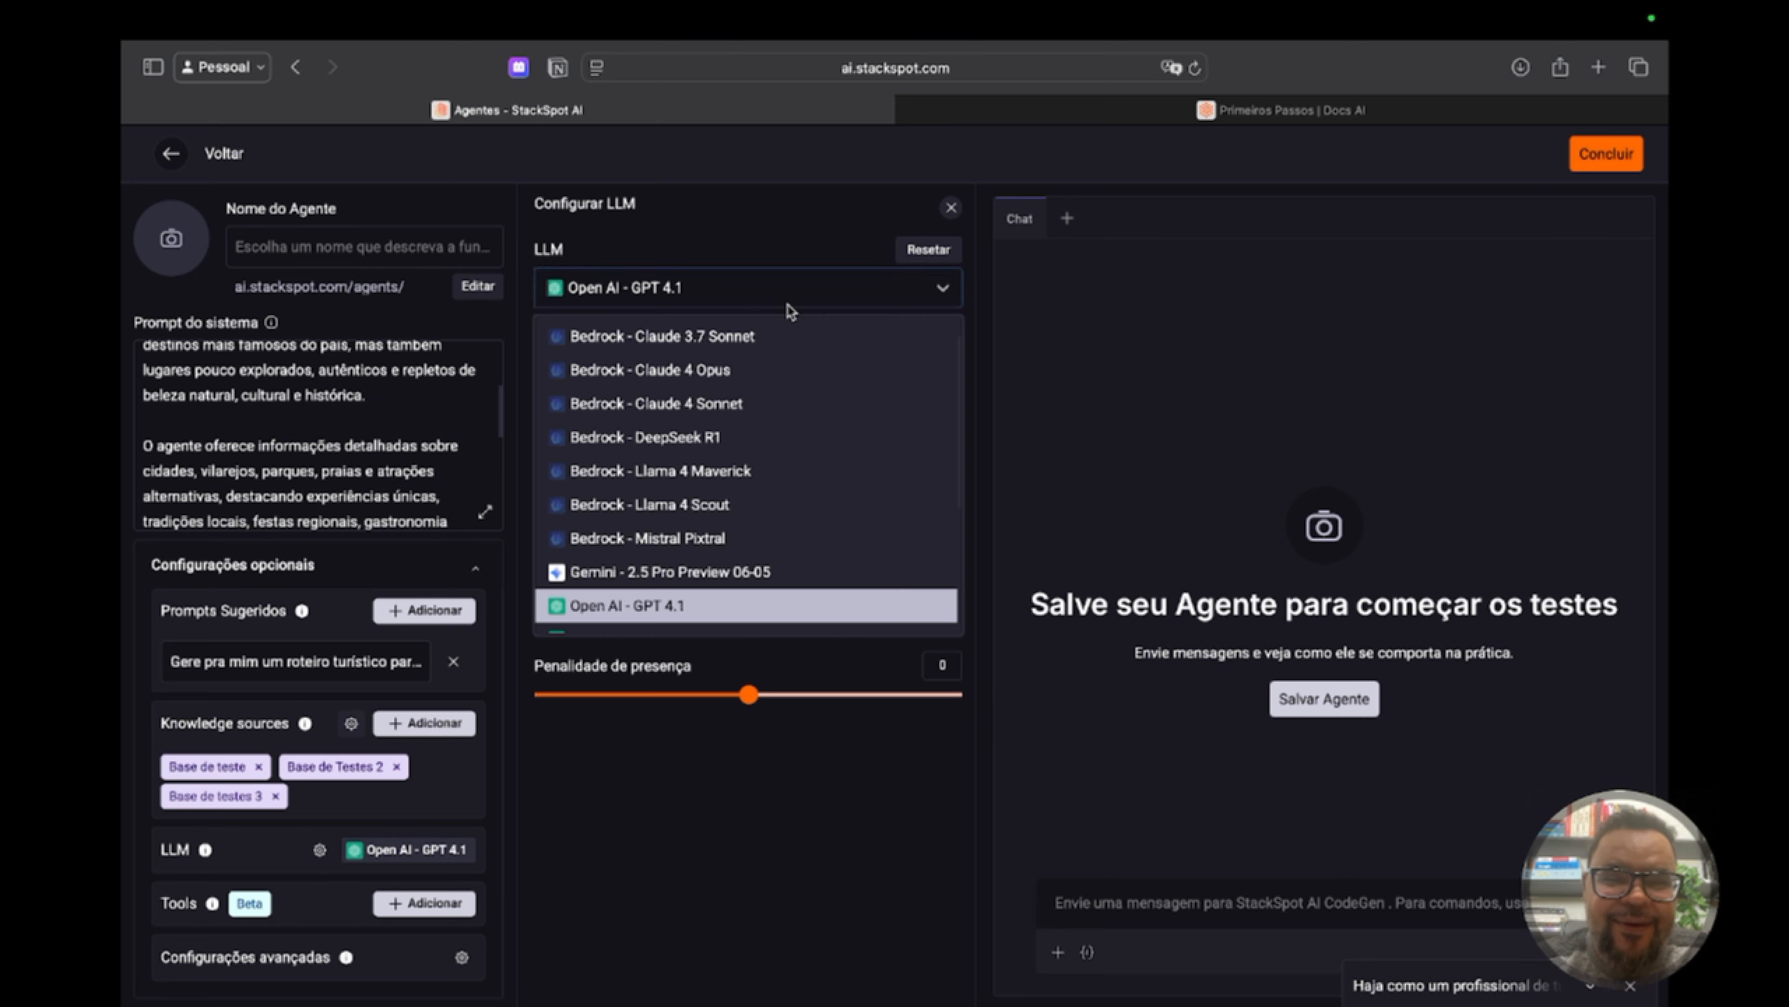
{"action": "scroll", "coordinate": [697, 550], "scroll_direction": "down", "scroll_amount": 4}
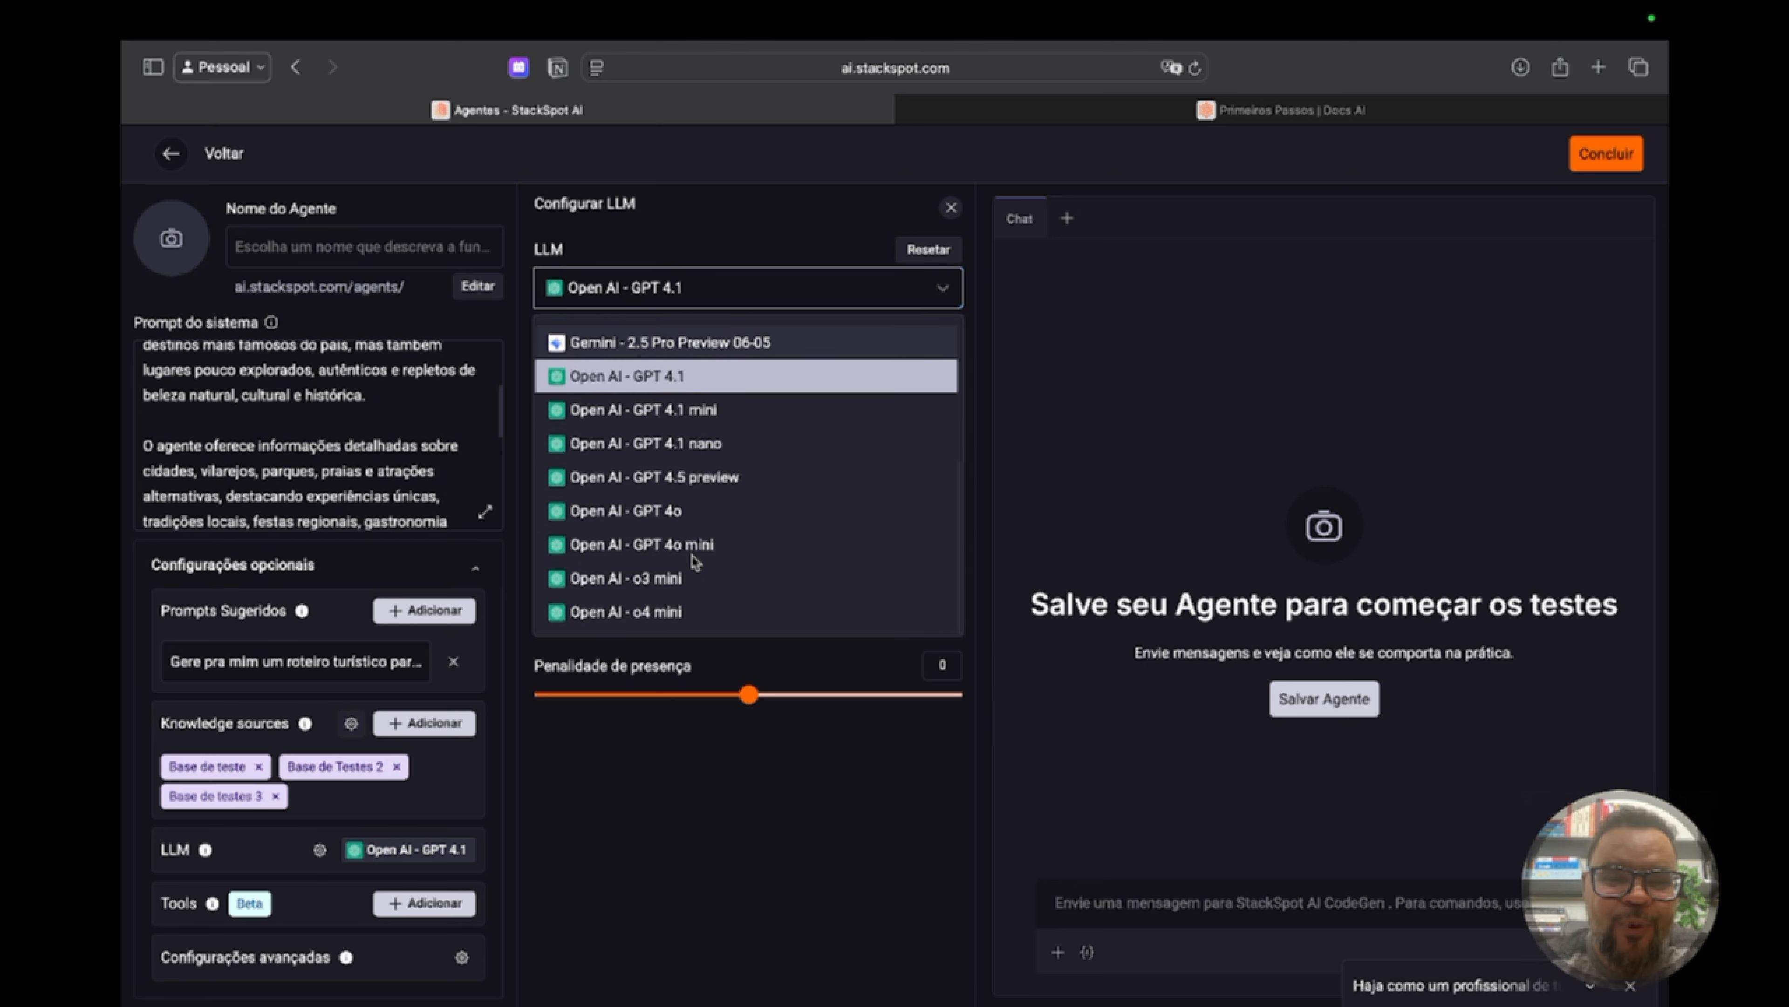
{"action": "scroll", "coordinate": [696, 560], "scroll_direction": "up", "scroll_amount": 1}
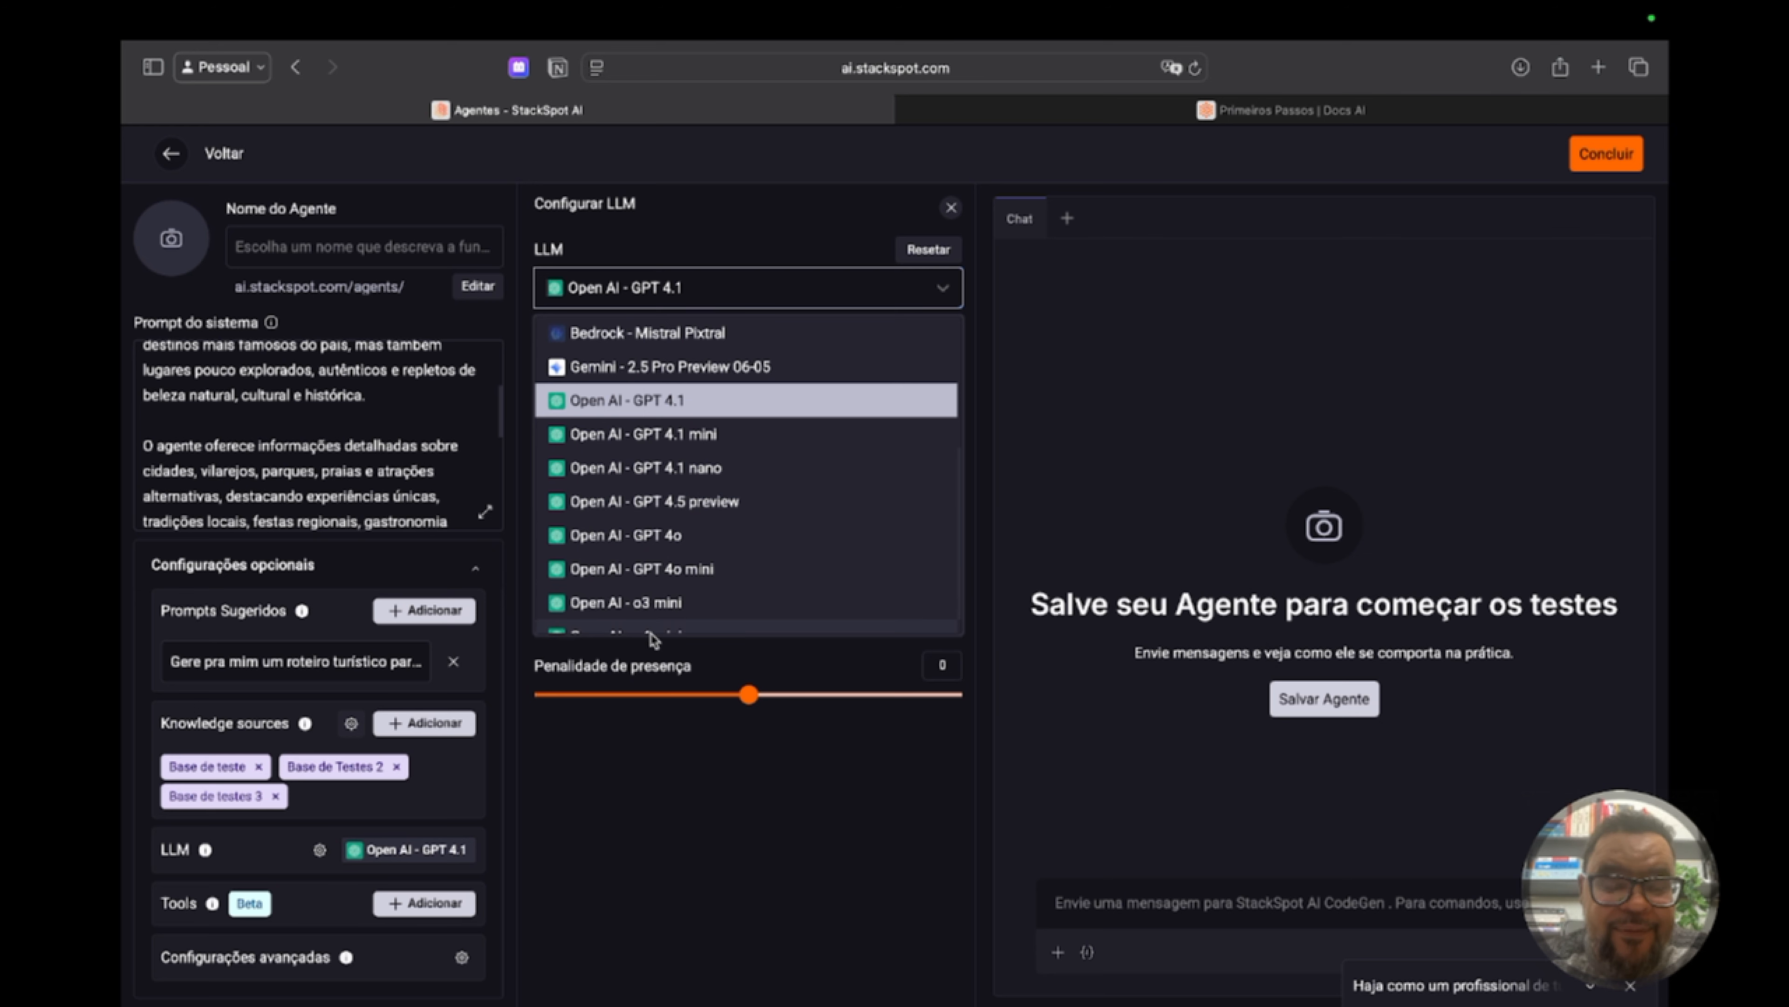
{"action": "scroll", "coordinate": [655, 631], "scroll_direction": "down", "scroll_amount": 1}
{"action": "scroll", "coordinate": [655, 627], "scroll_direction": "up", "scroll_amount": 1}
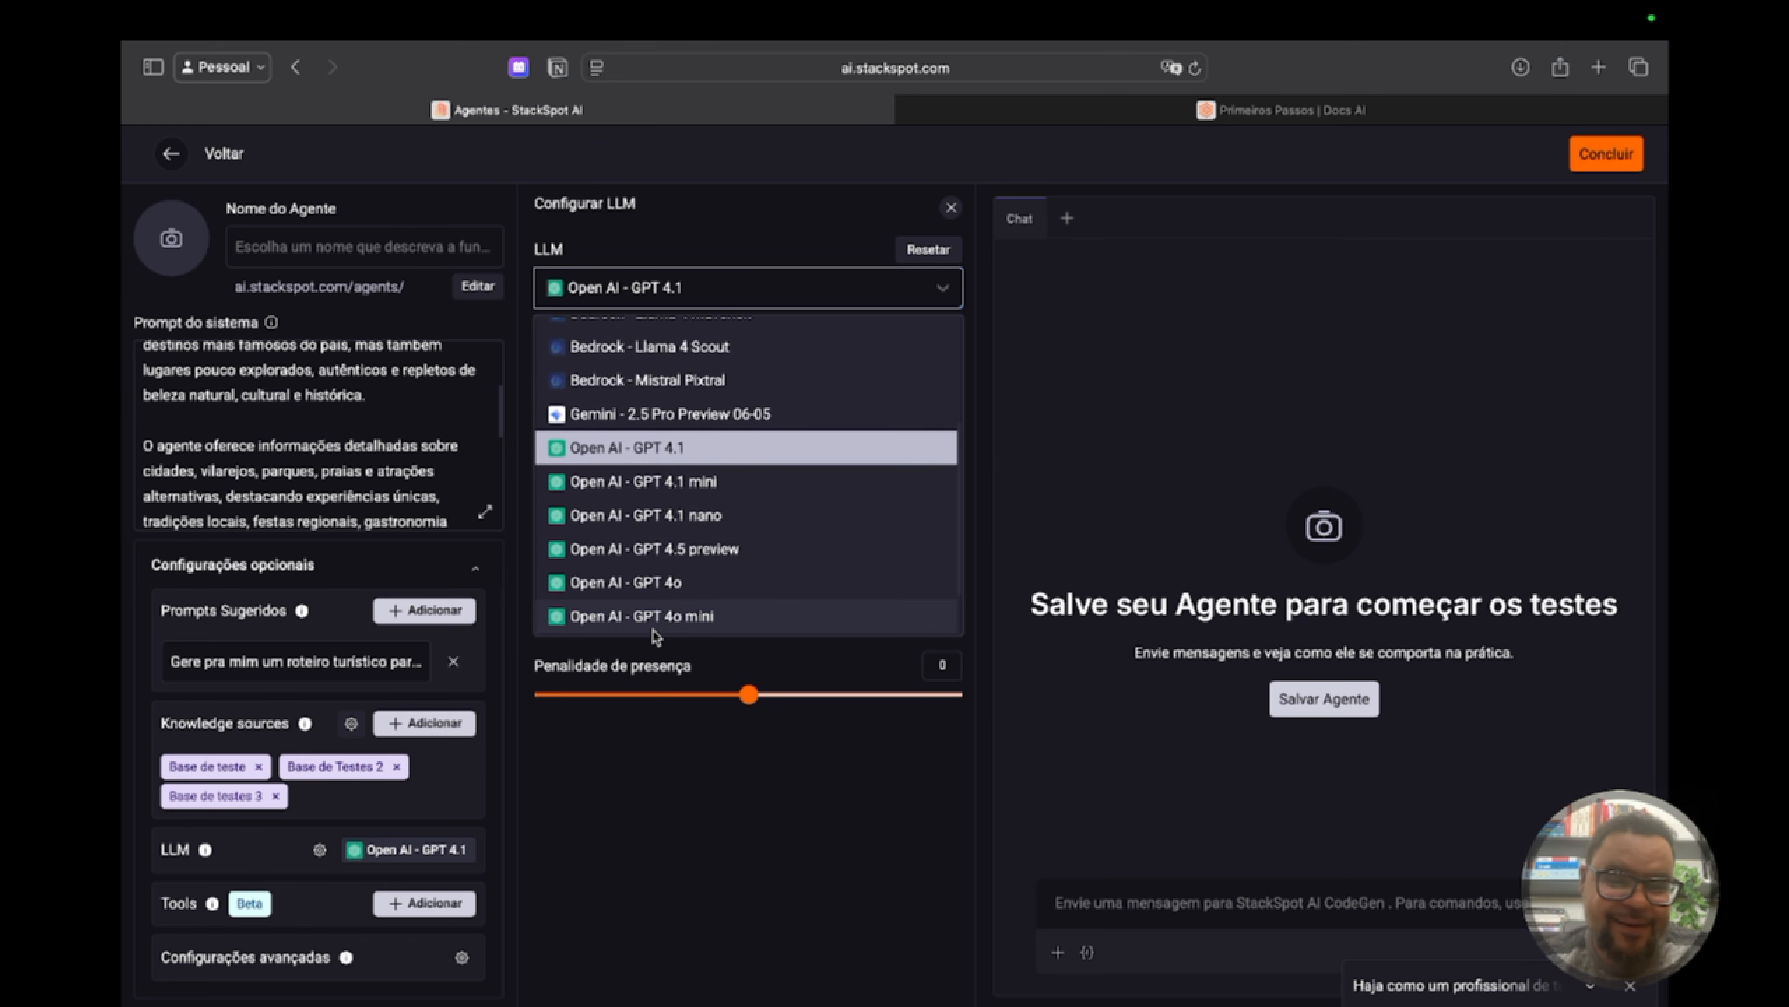
{"action": "left_click", "coordinate": [712, 549]}
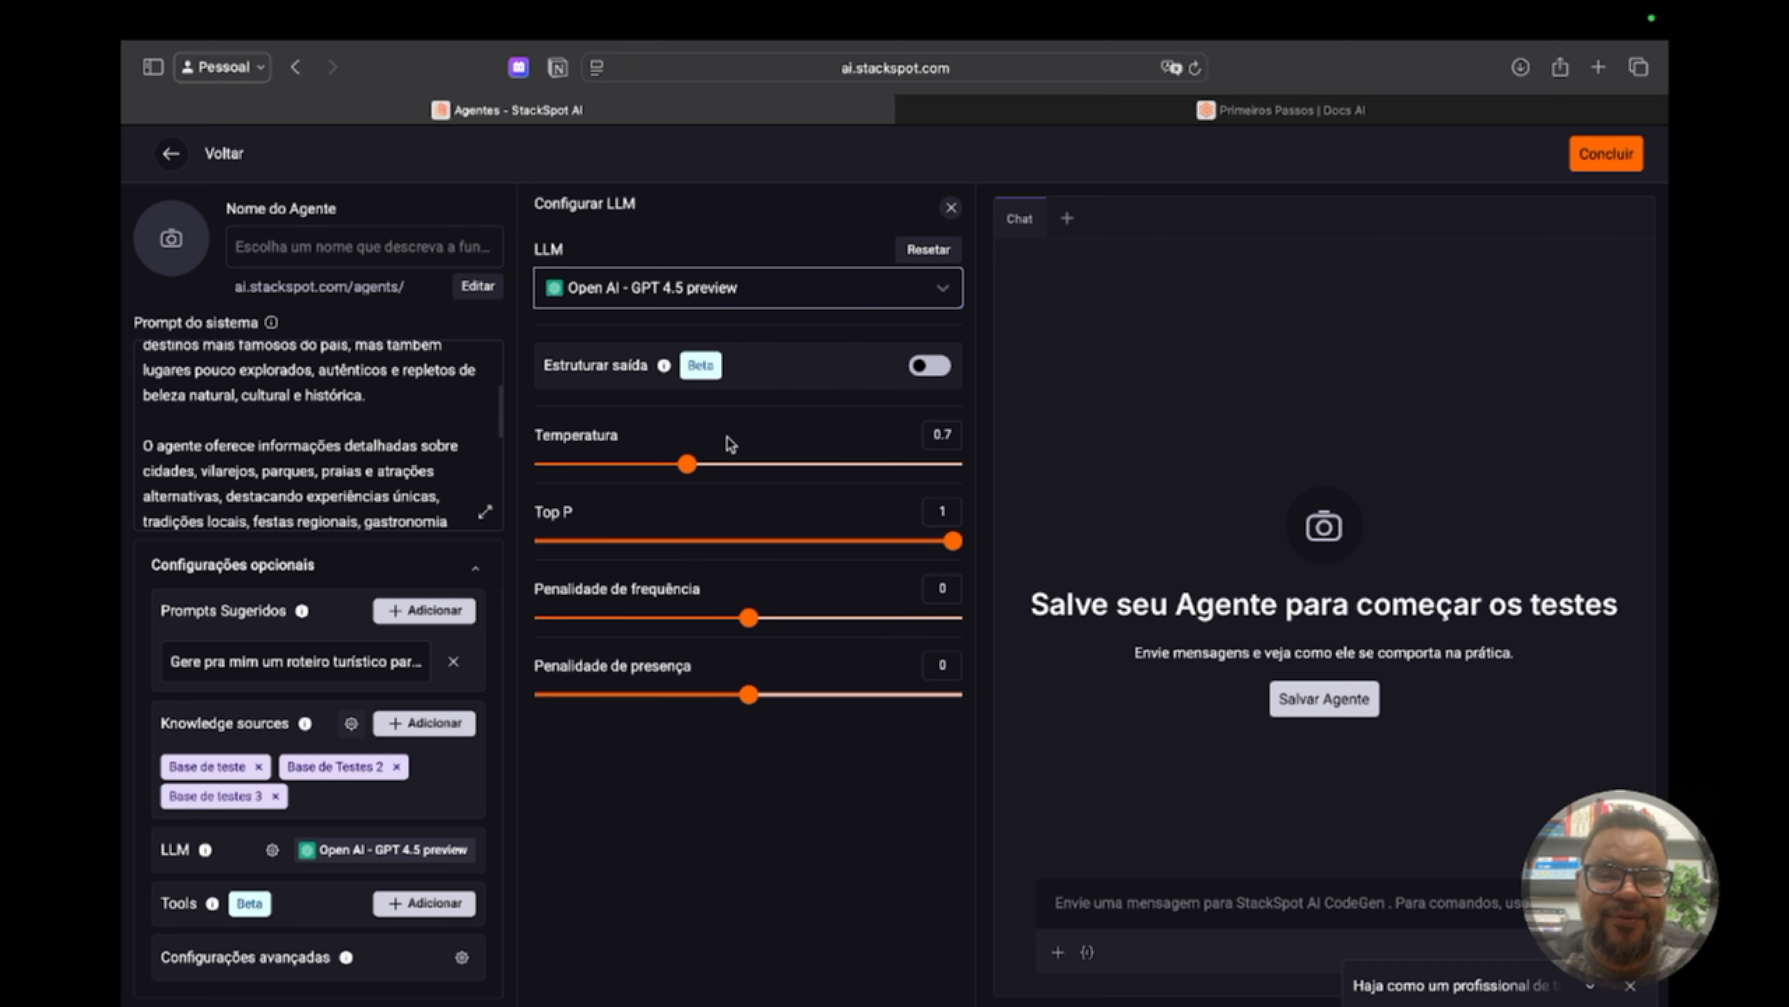
{"action": "left_click", "coordinate": [825, 305]}
{"action": "scroll", "coordinate": [770, 381], "scroll_direction": "up", "scroll_amount": 3}
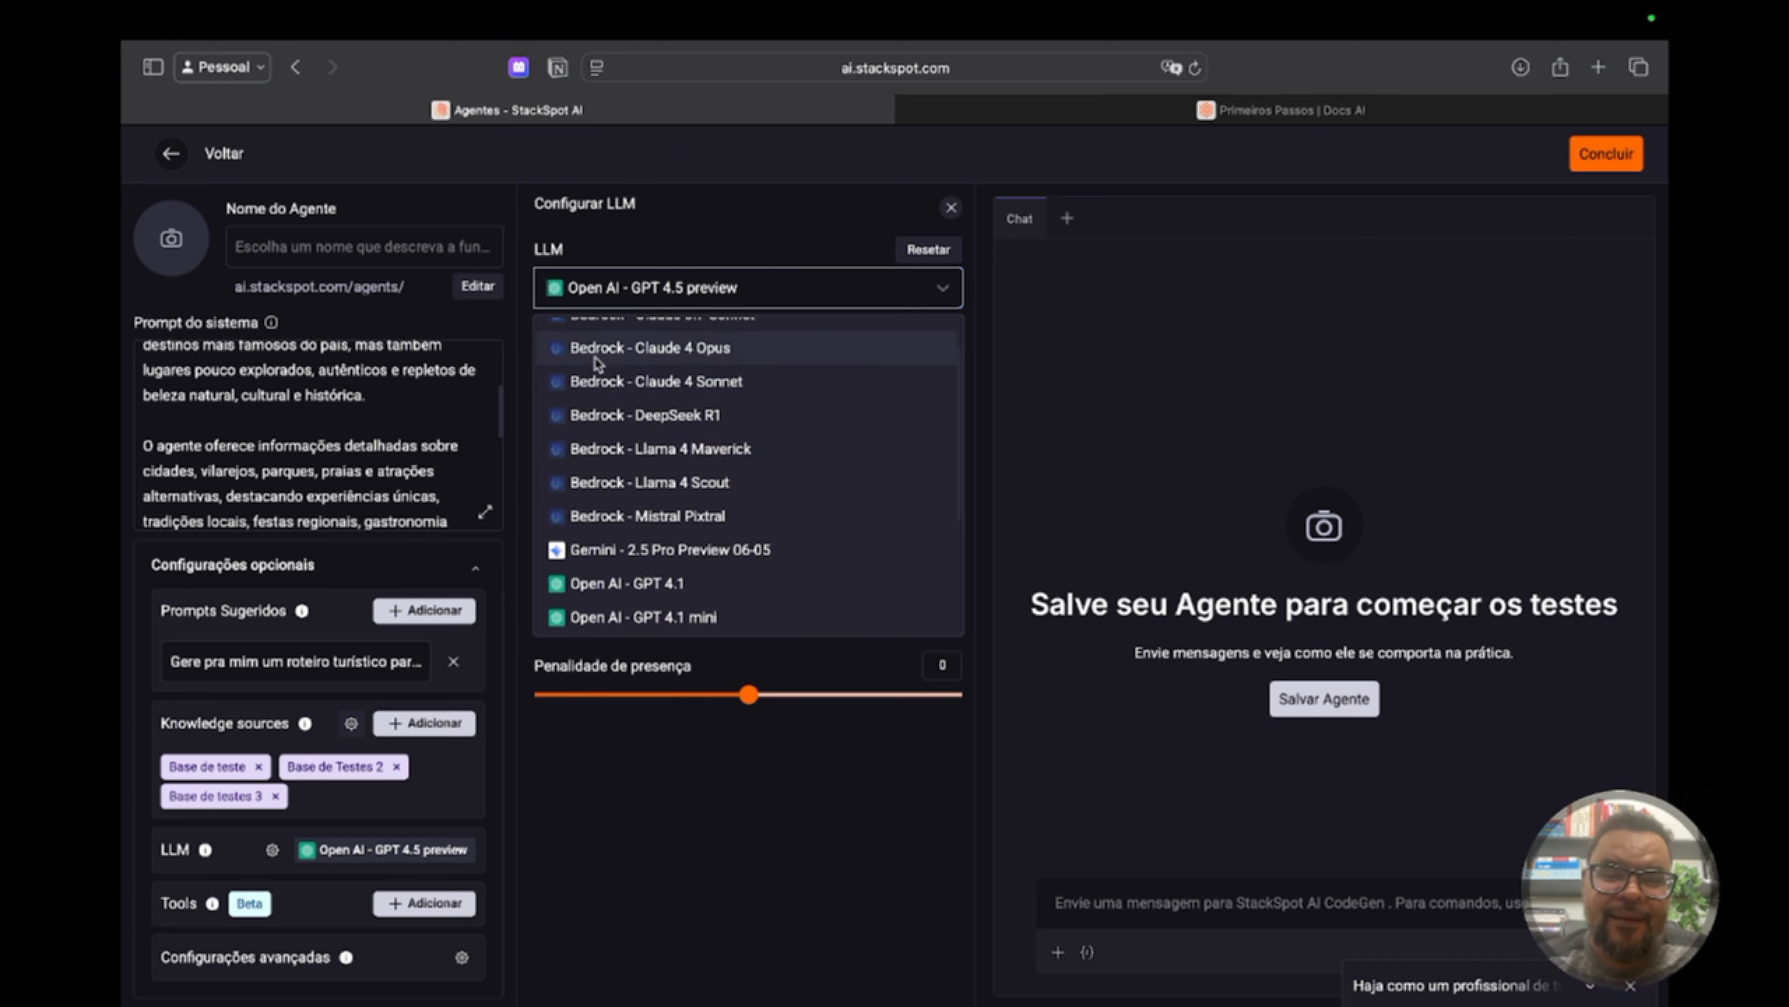
{"action": "left_click", "coordinate": [756, 226]}
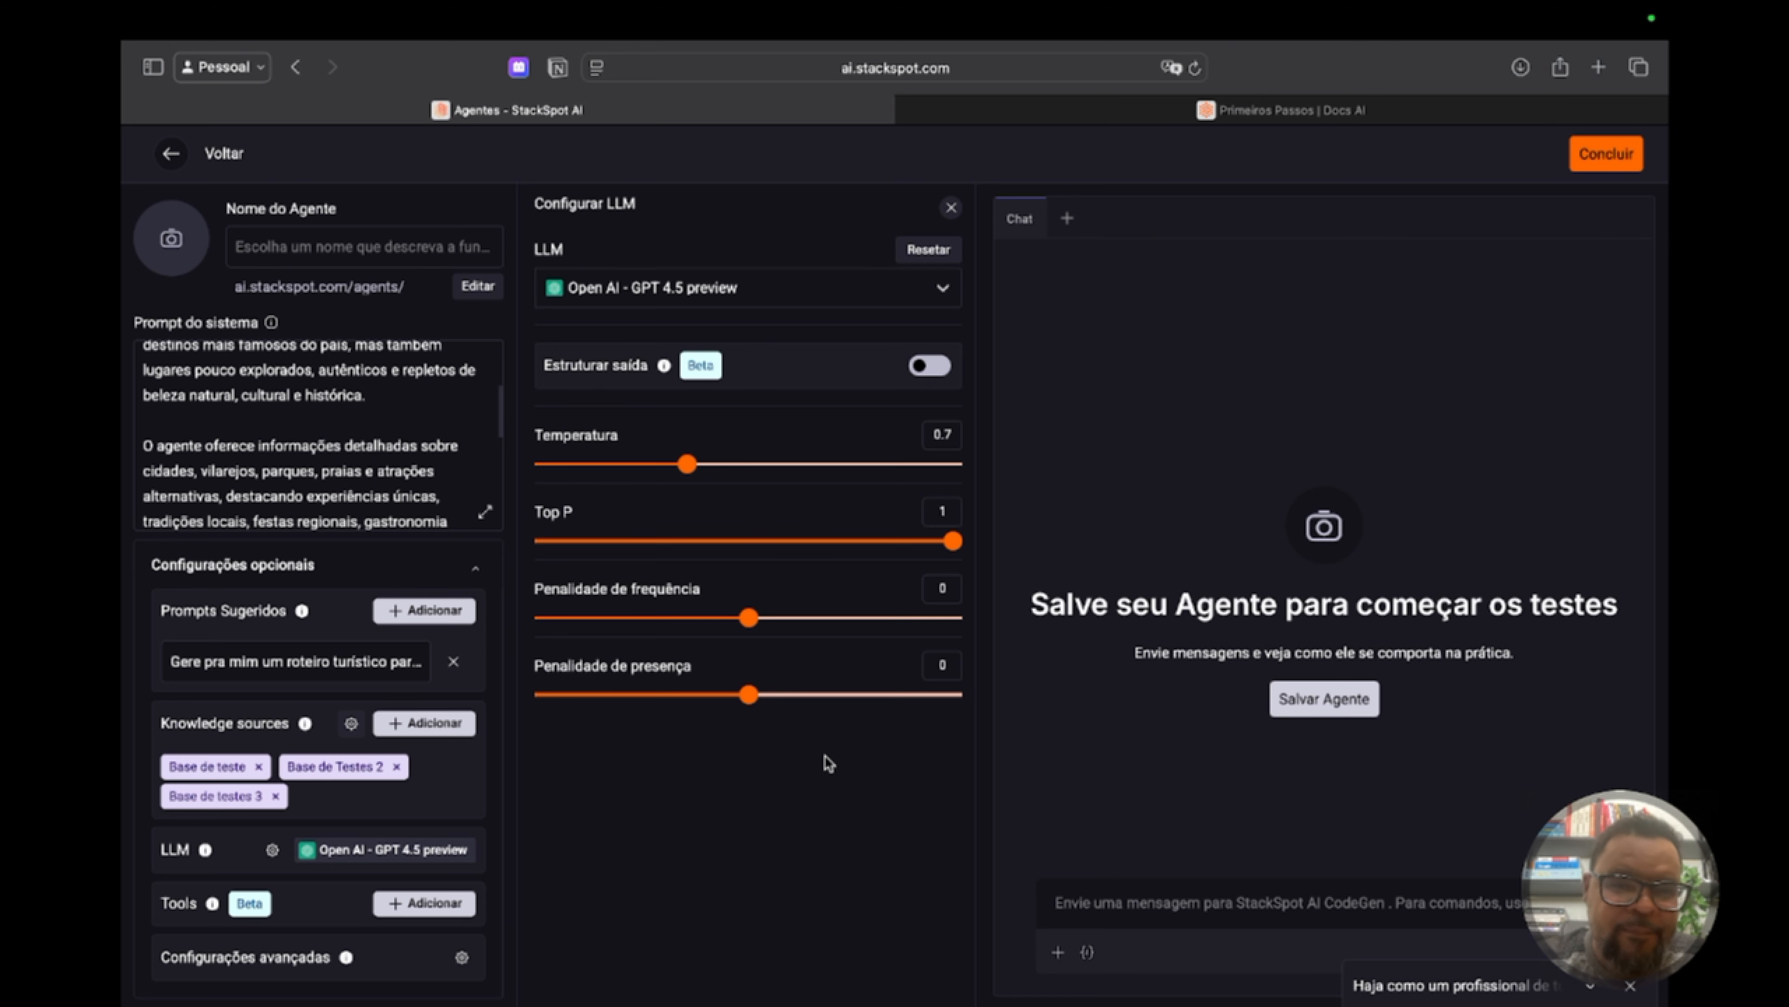
{"action": "left_click", "coordinate": [951, 210]}
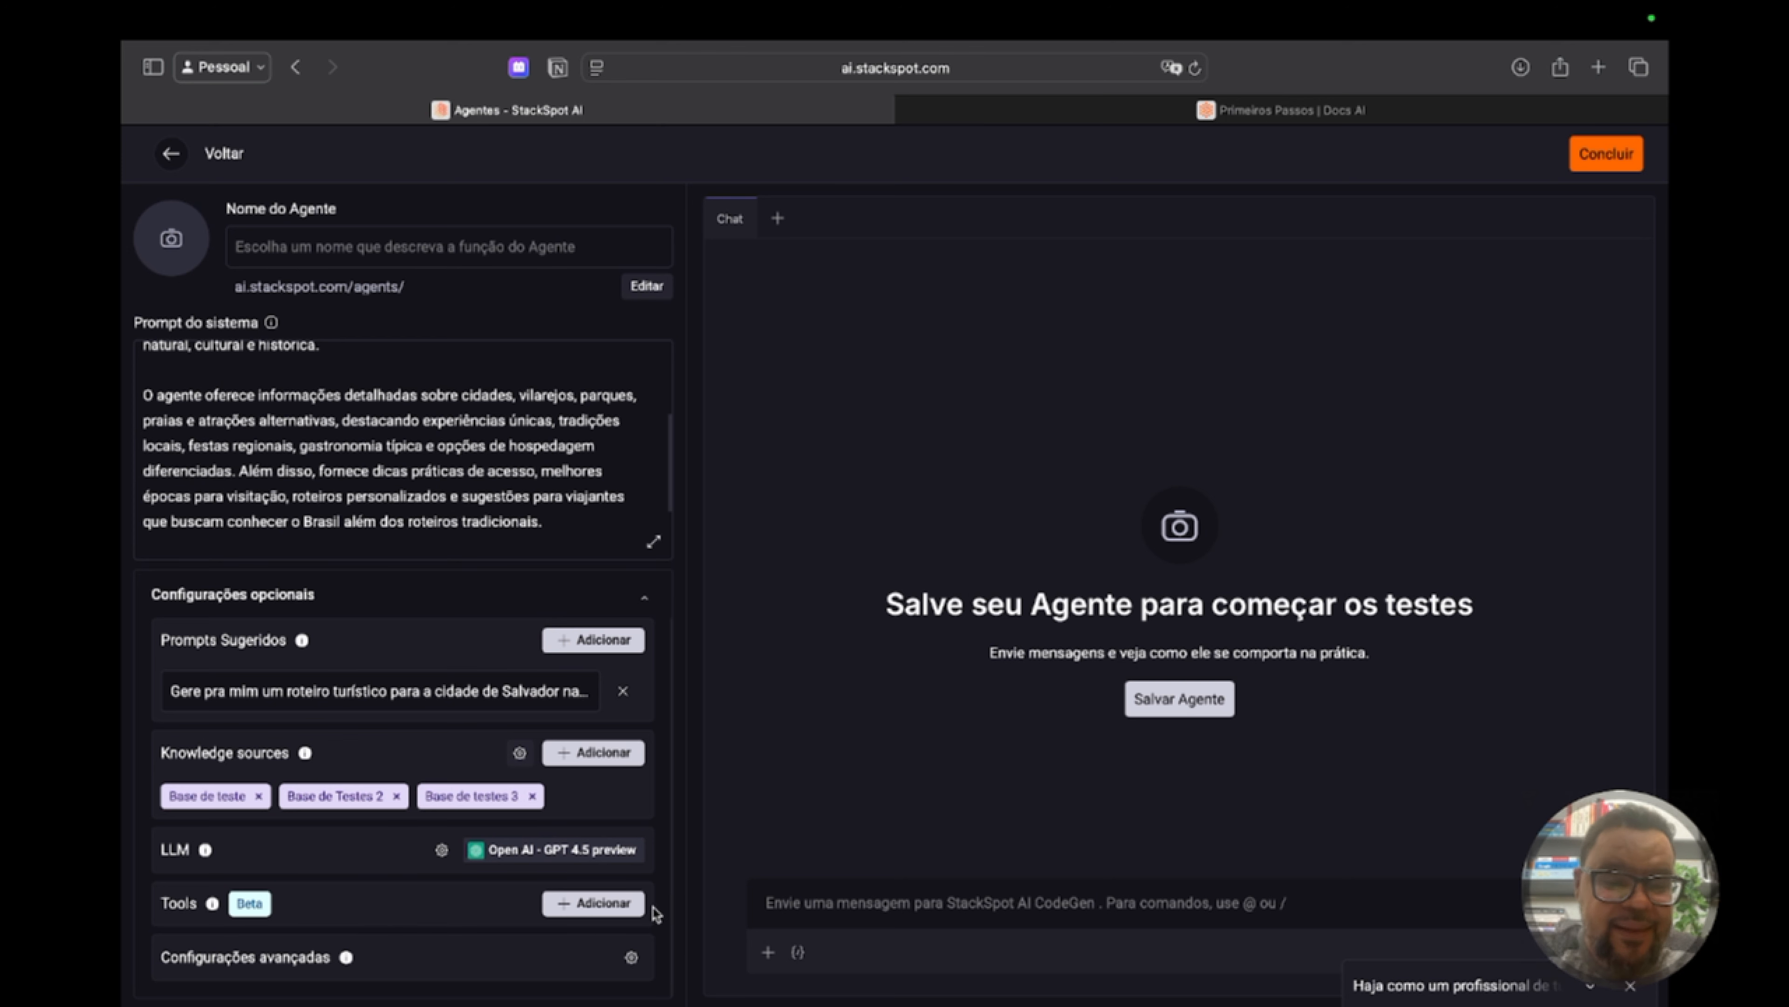
Add the Wikipedia, Web Extraction and Web Search tools from the Utilities kit to the agent
{"action": "left_click", "coordinate": [565, 912]}
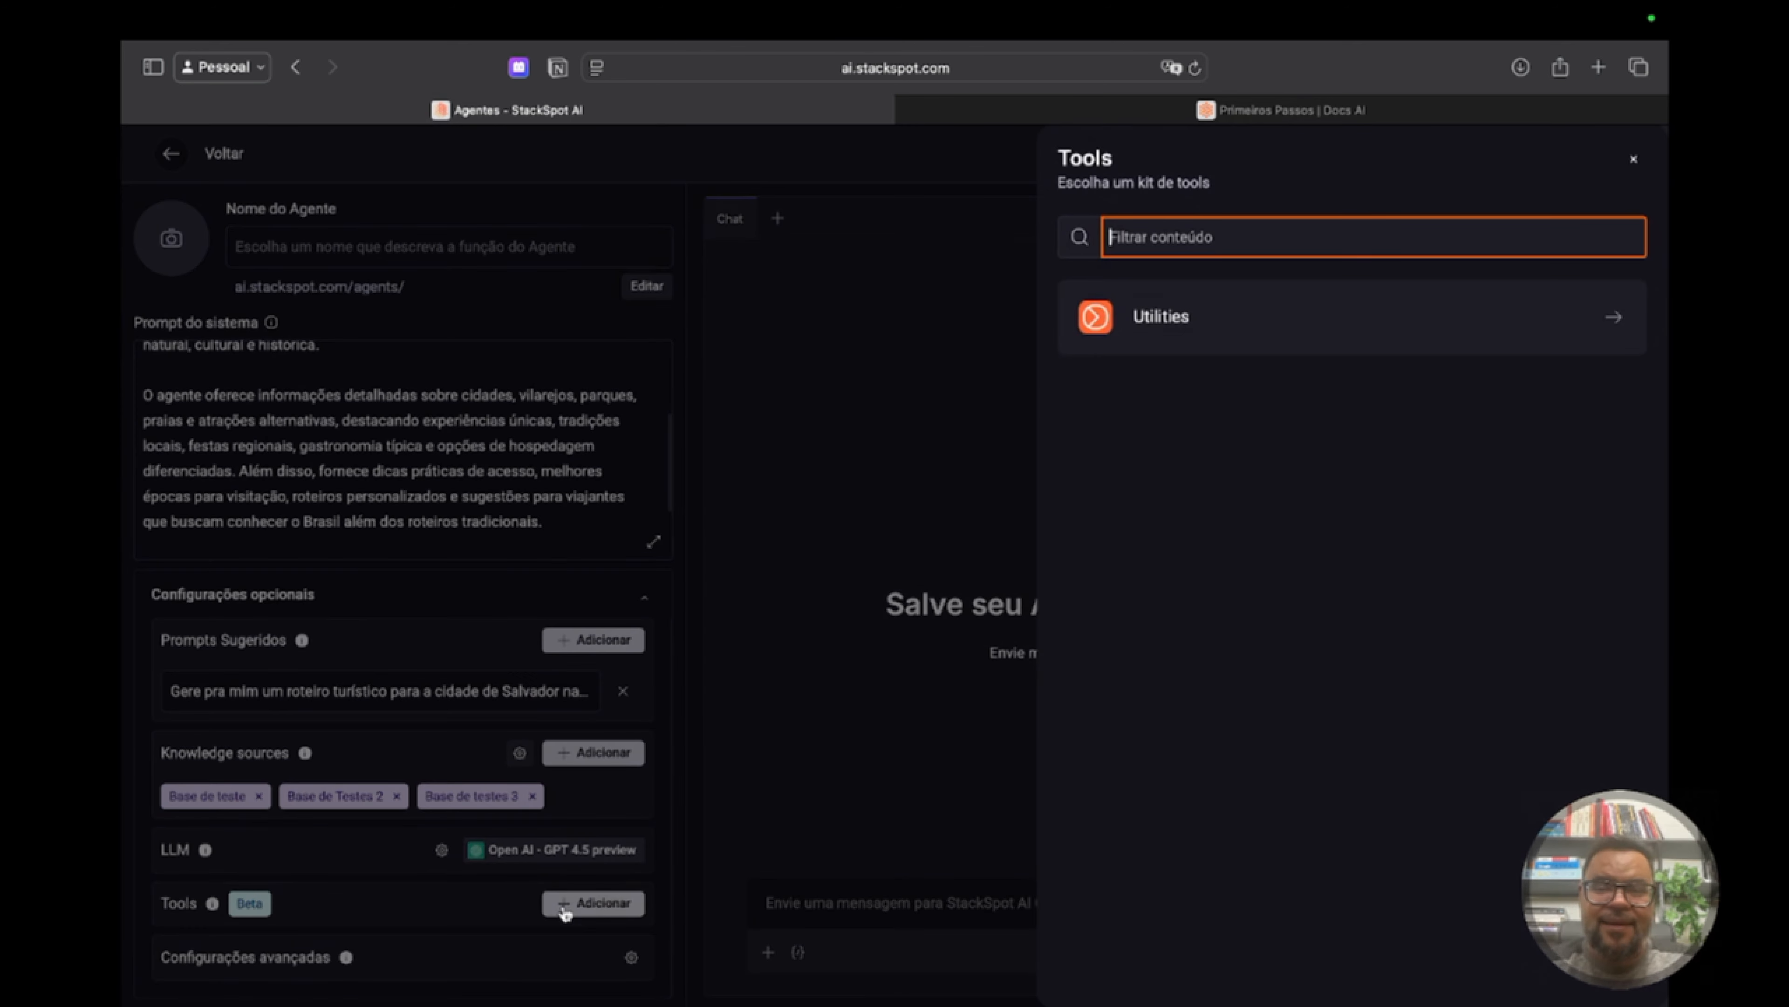
{"action": "left_click", "coordinate": [1404, 316]}
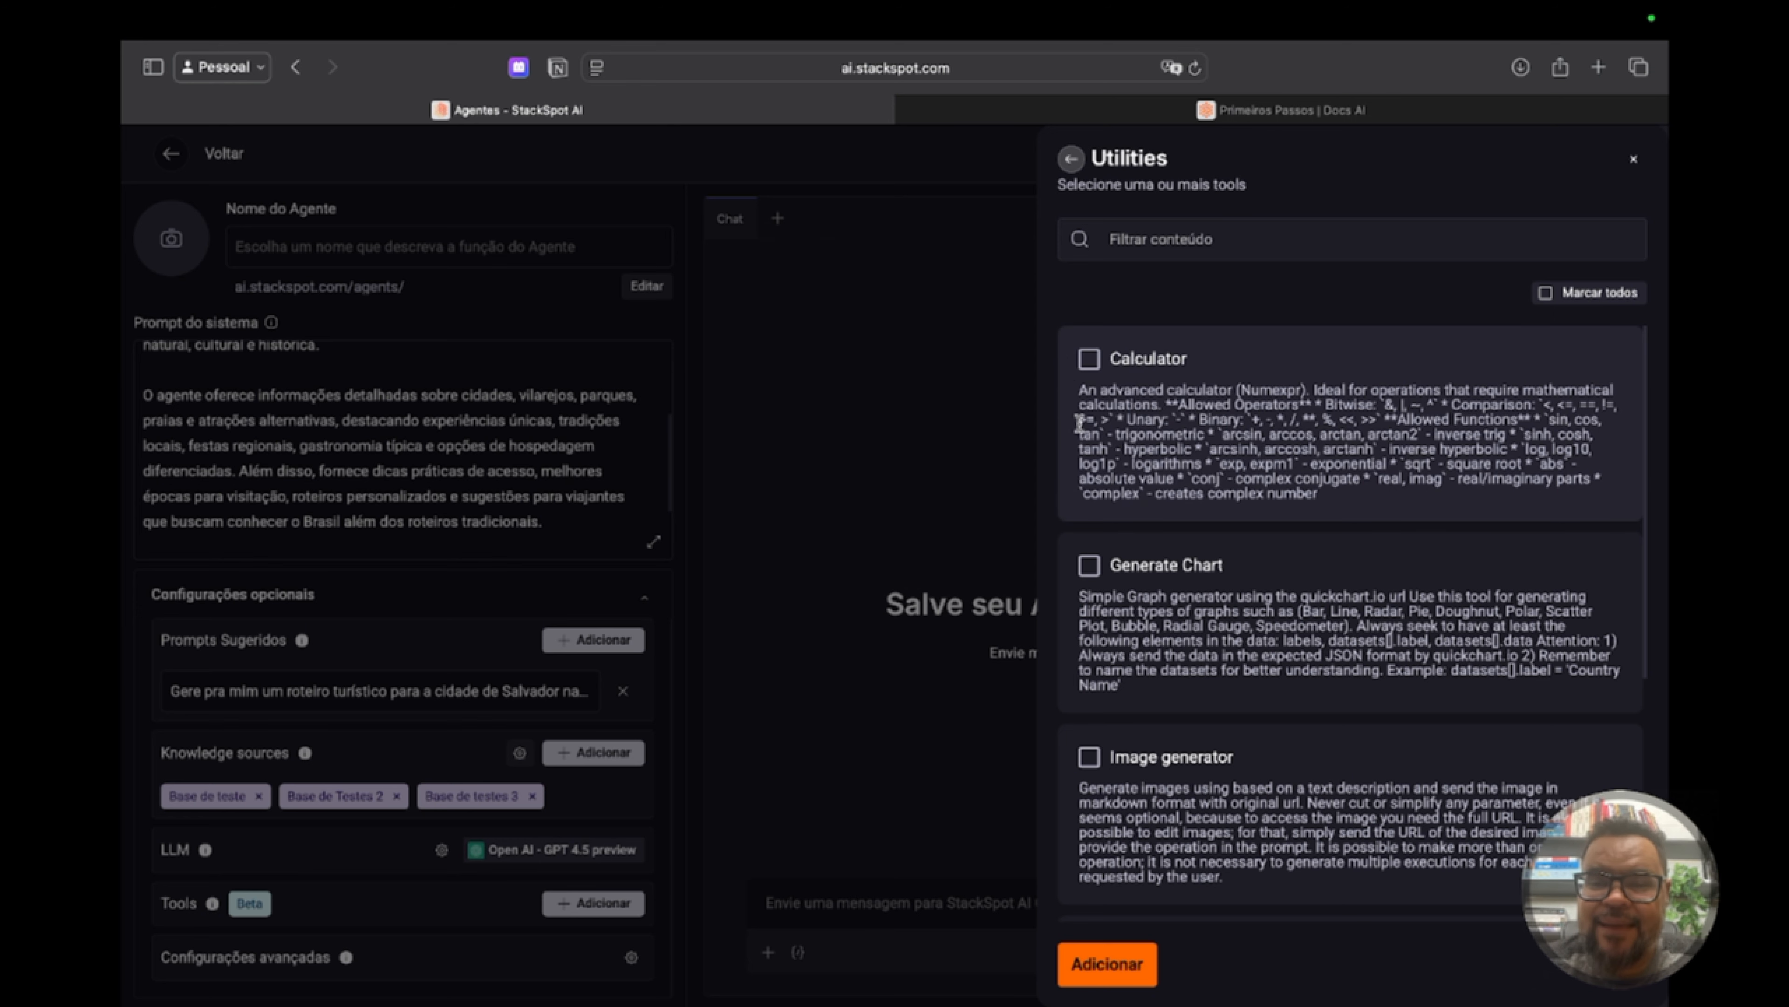
{"action": "scroll", "coordinate": [1112, 534], "scroll_direction": "down", "scroll_amount": 3}
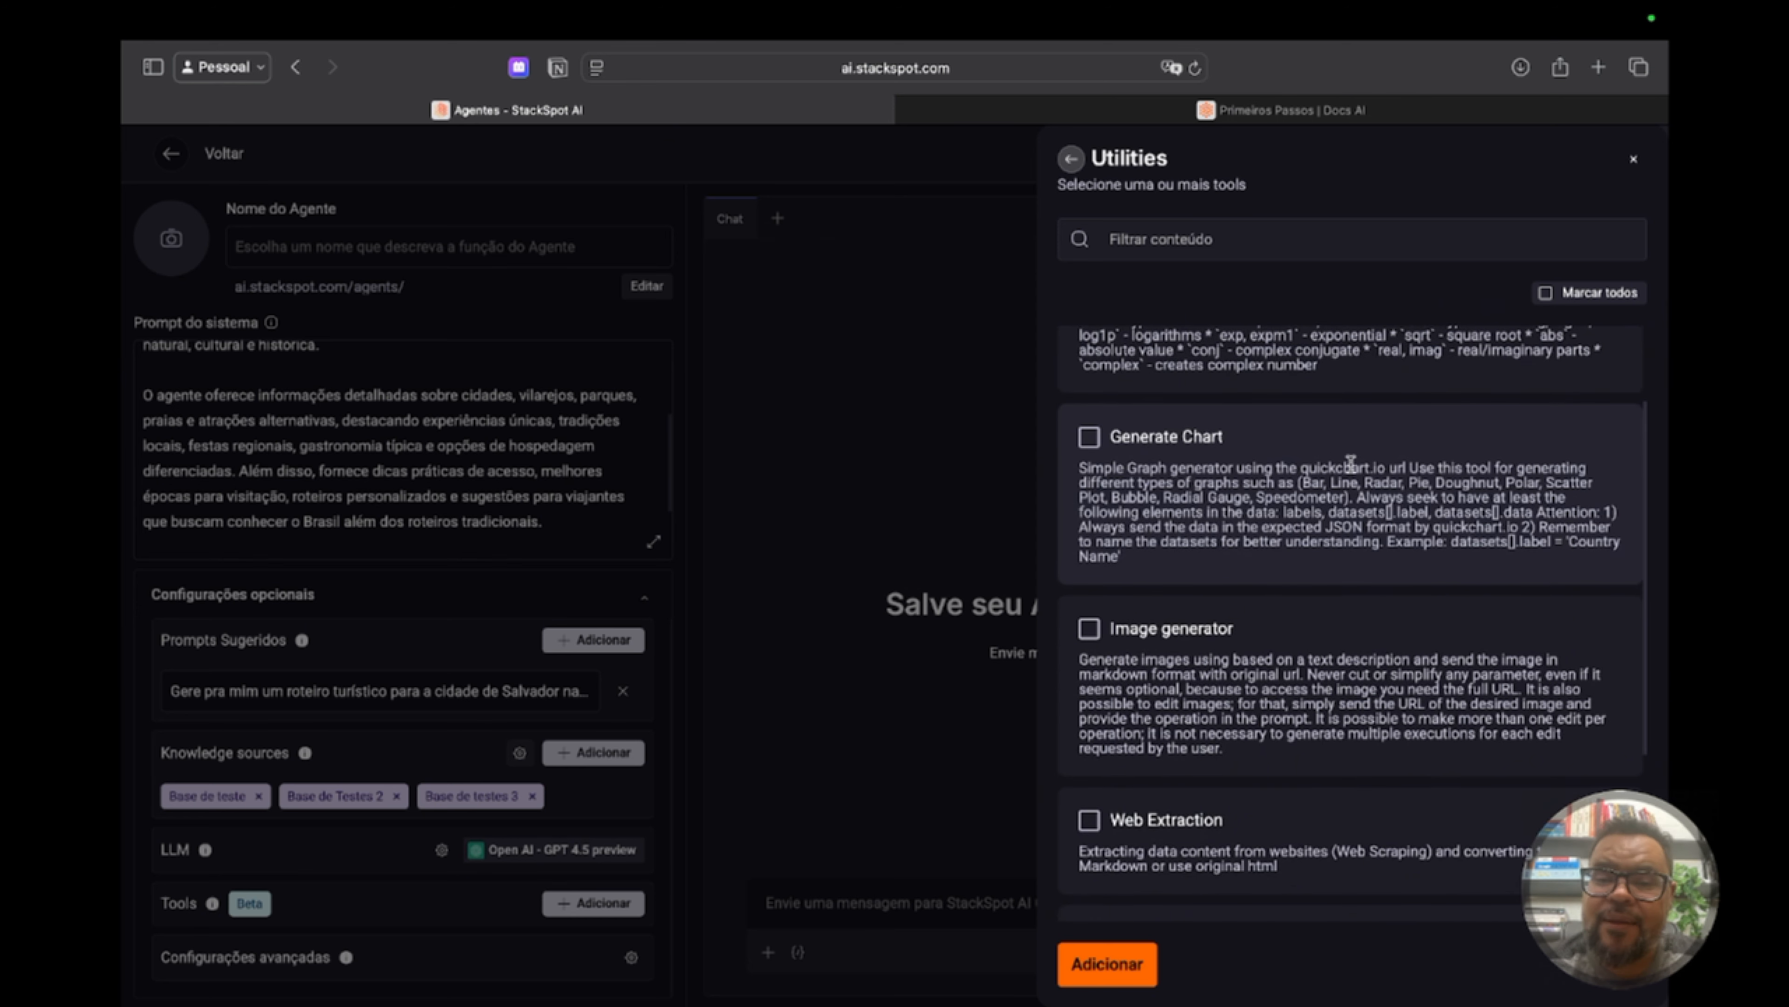
{"action": "scroll", "coordinate": [1181, 589], "scroll_direction": "down", "scroll_amount": 1}
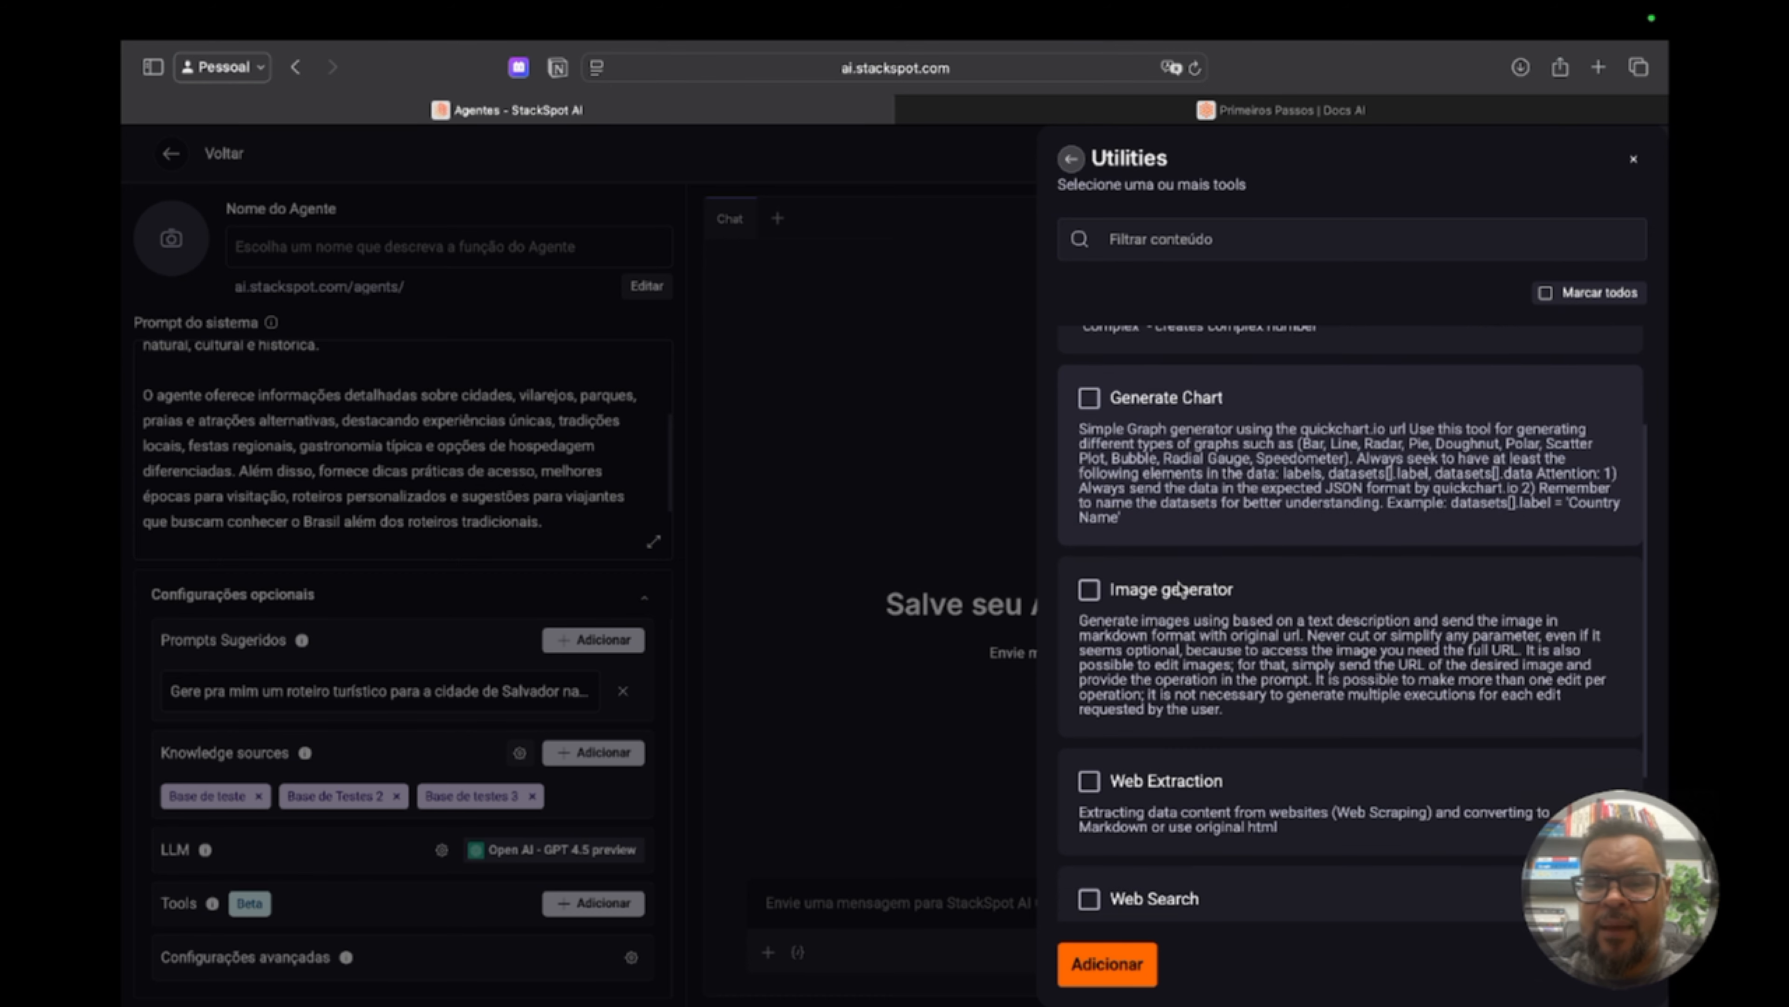
{"action": "scroll", "coordinate": [1181, 589], "scroll_direction": "down", "scroll_amount": 3}
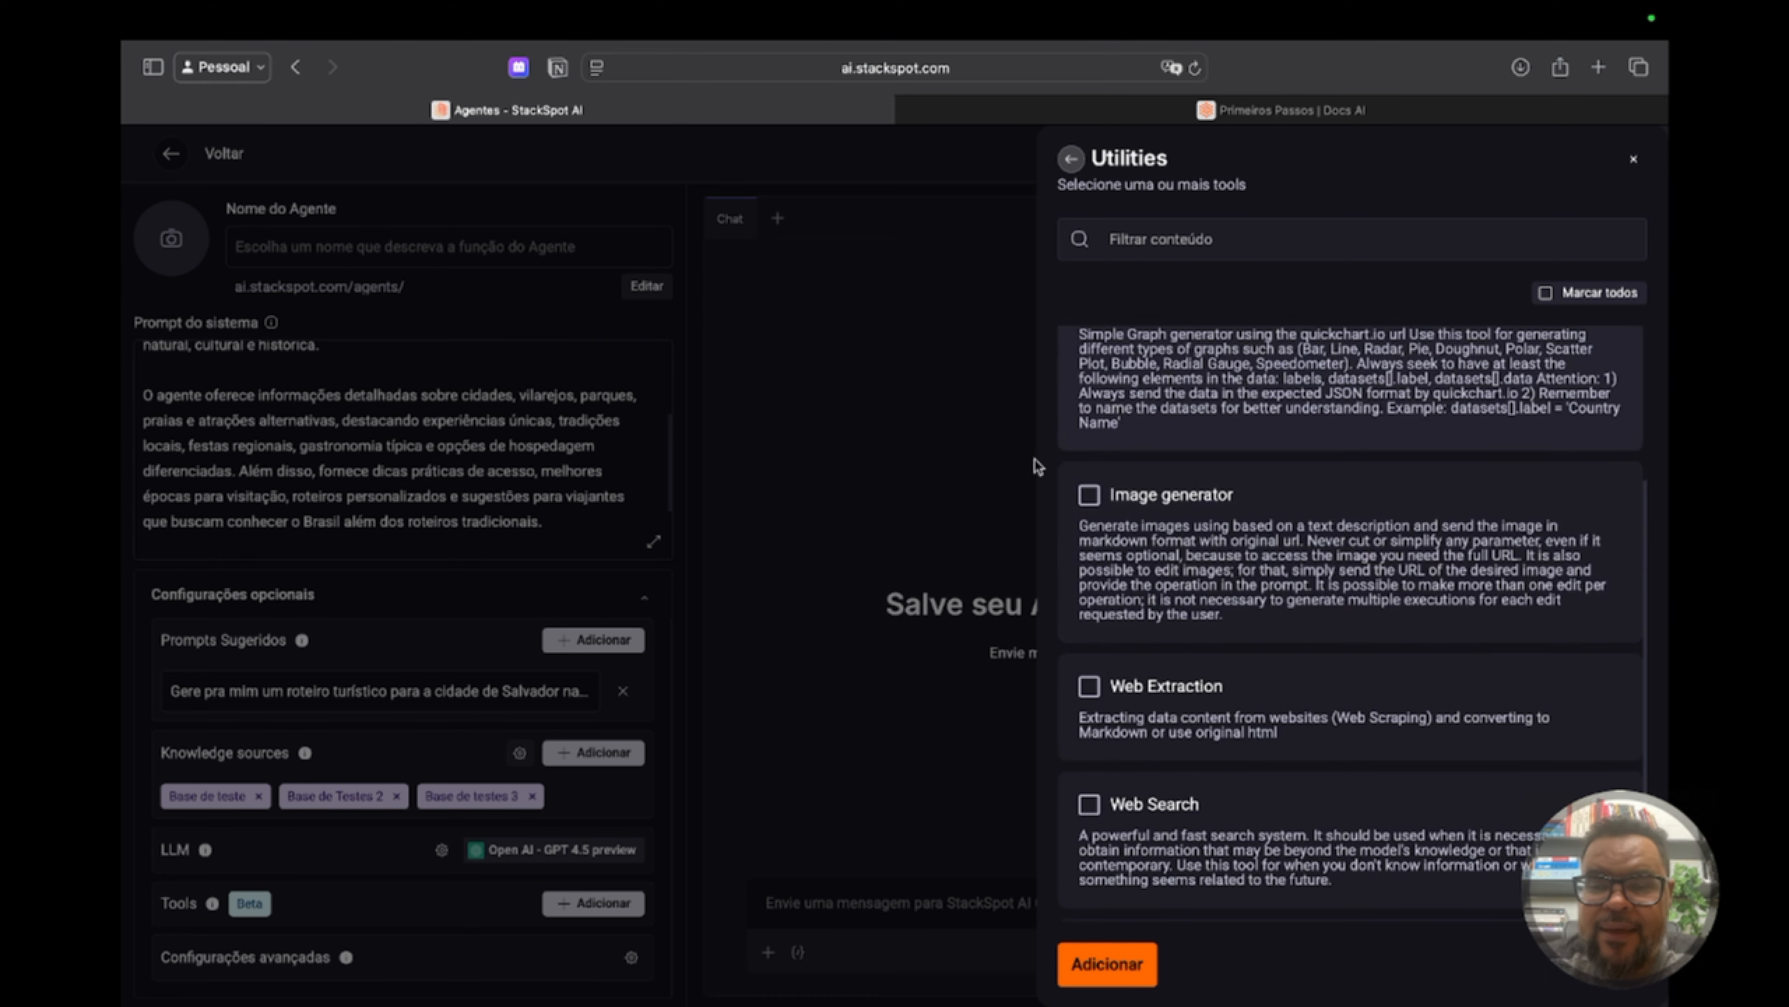
{"action": "scroll", "coordinate": [1166, 600], "scroll_direction": "down", "scroll_amount": 3}
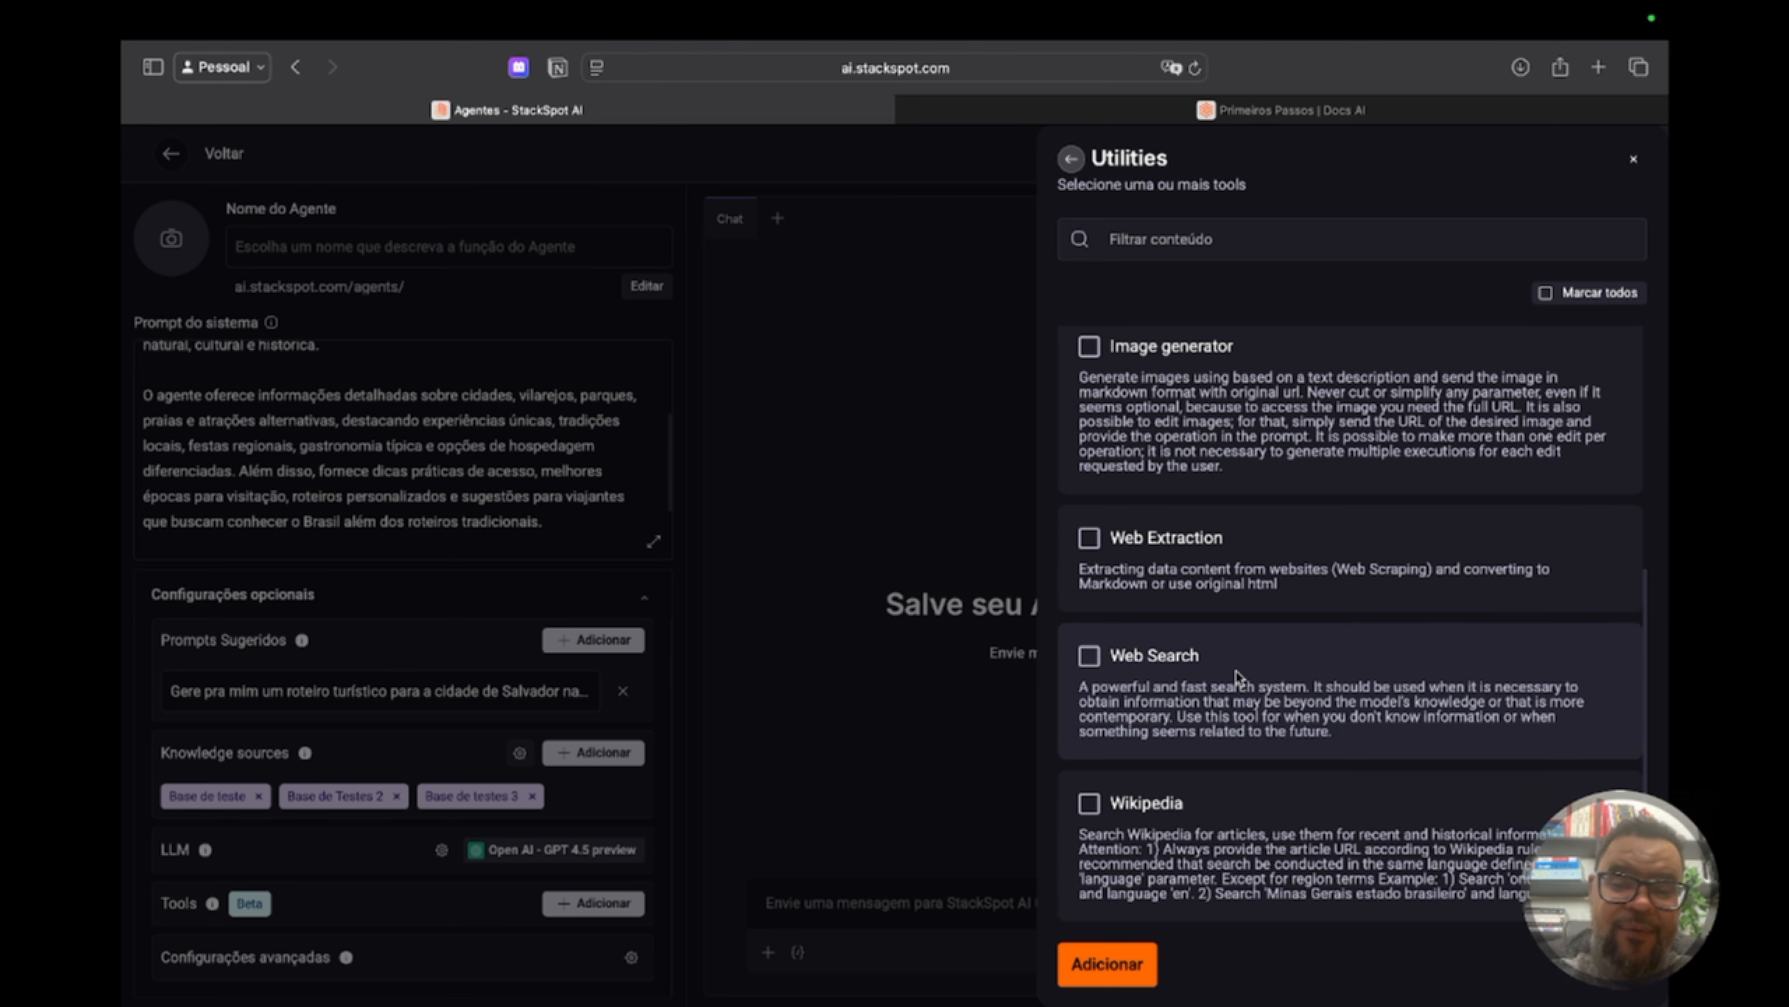
{"action": "left_click", "coordinate": [1090, 804]}
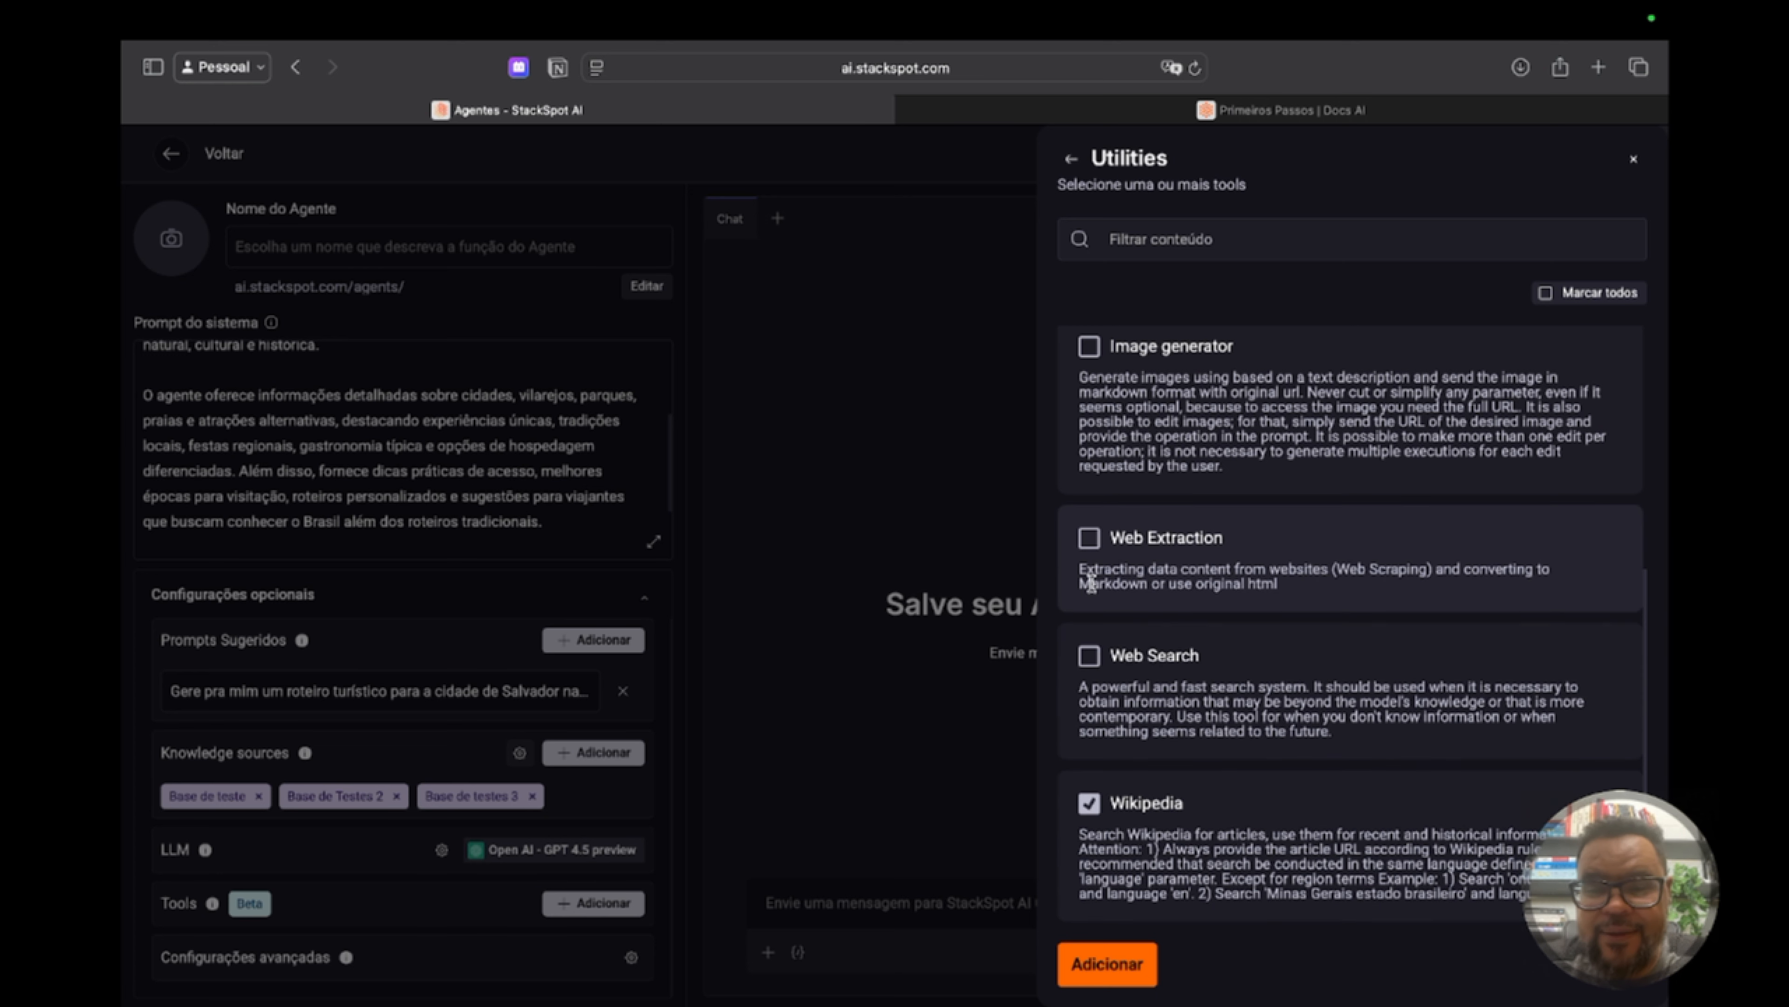
{"action": "left_click", "coordinate": [1089, 544]}
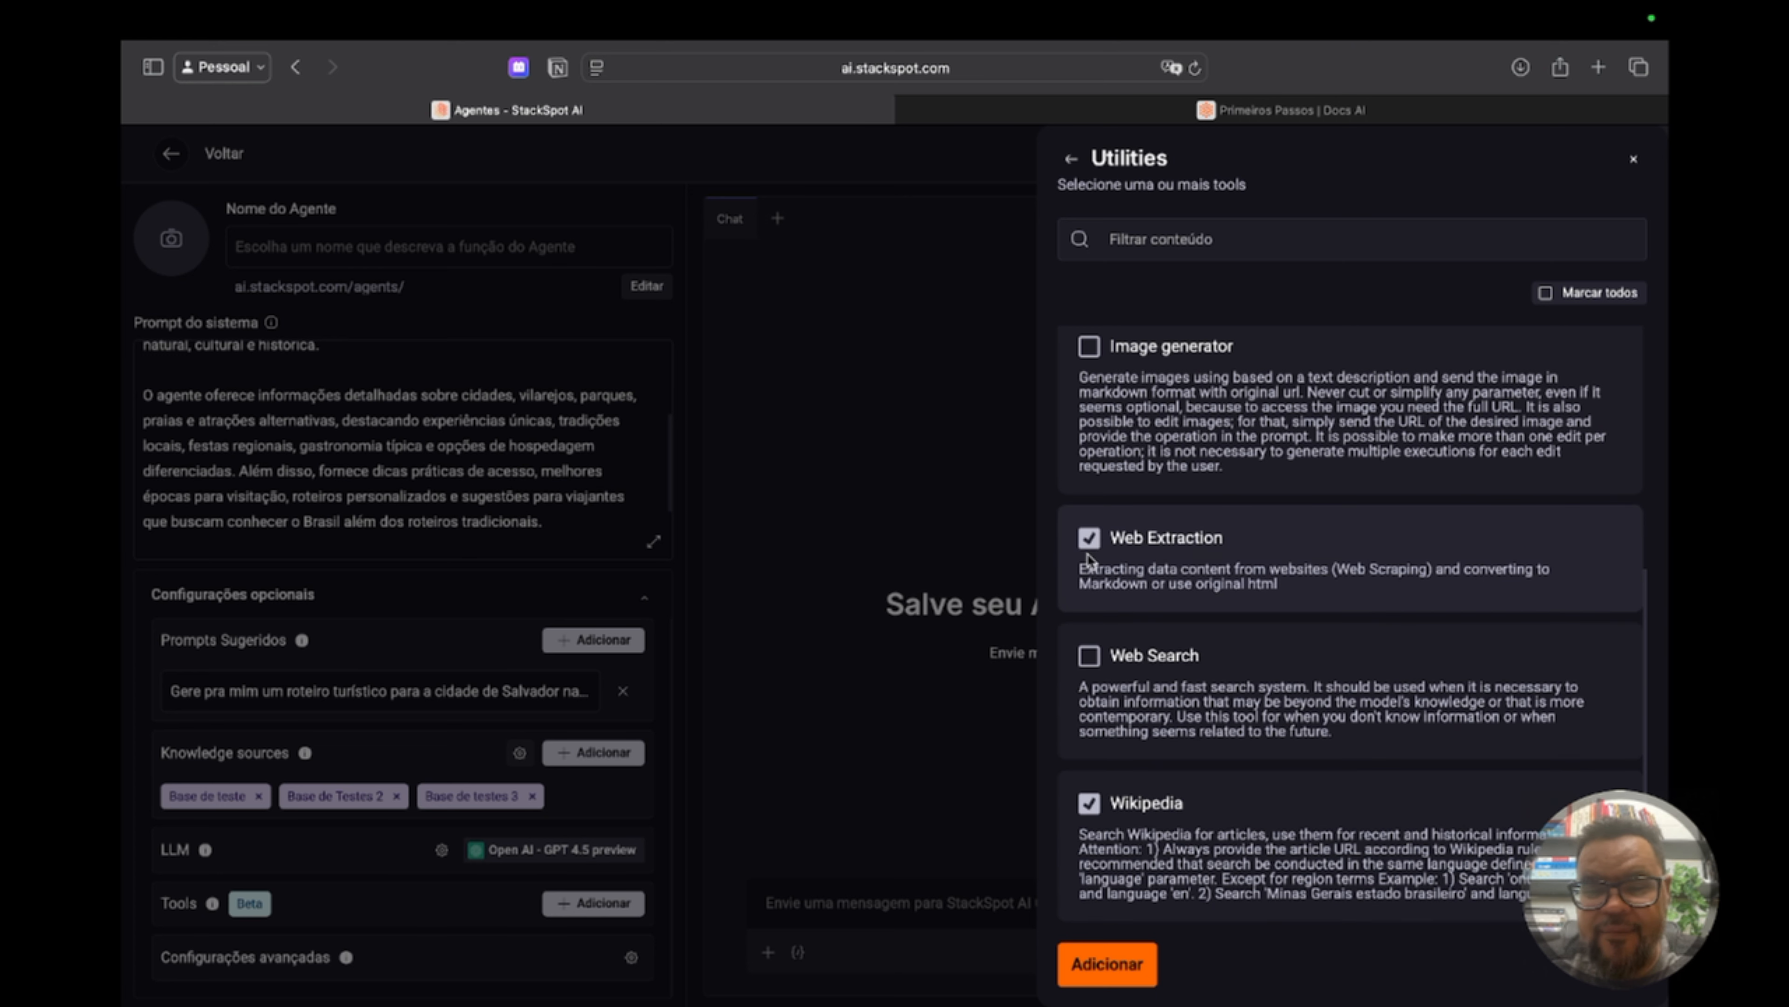
{"action": "left_click", "coordinate": [1089, 659]}
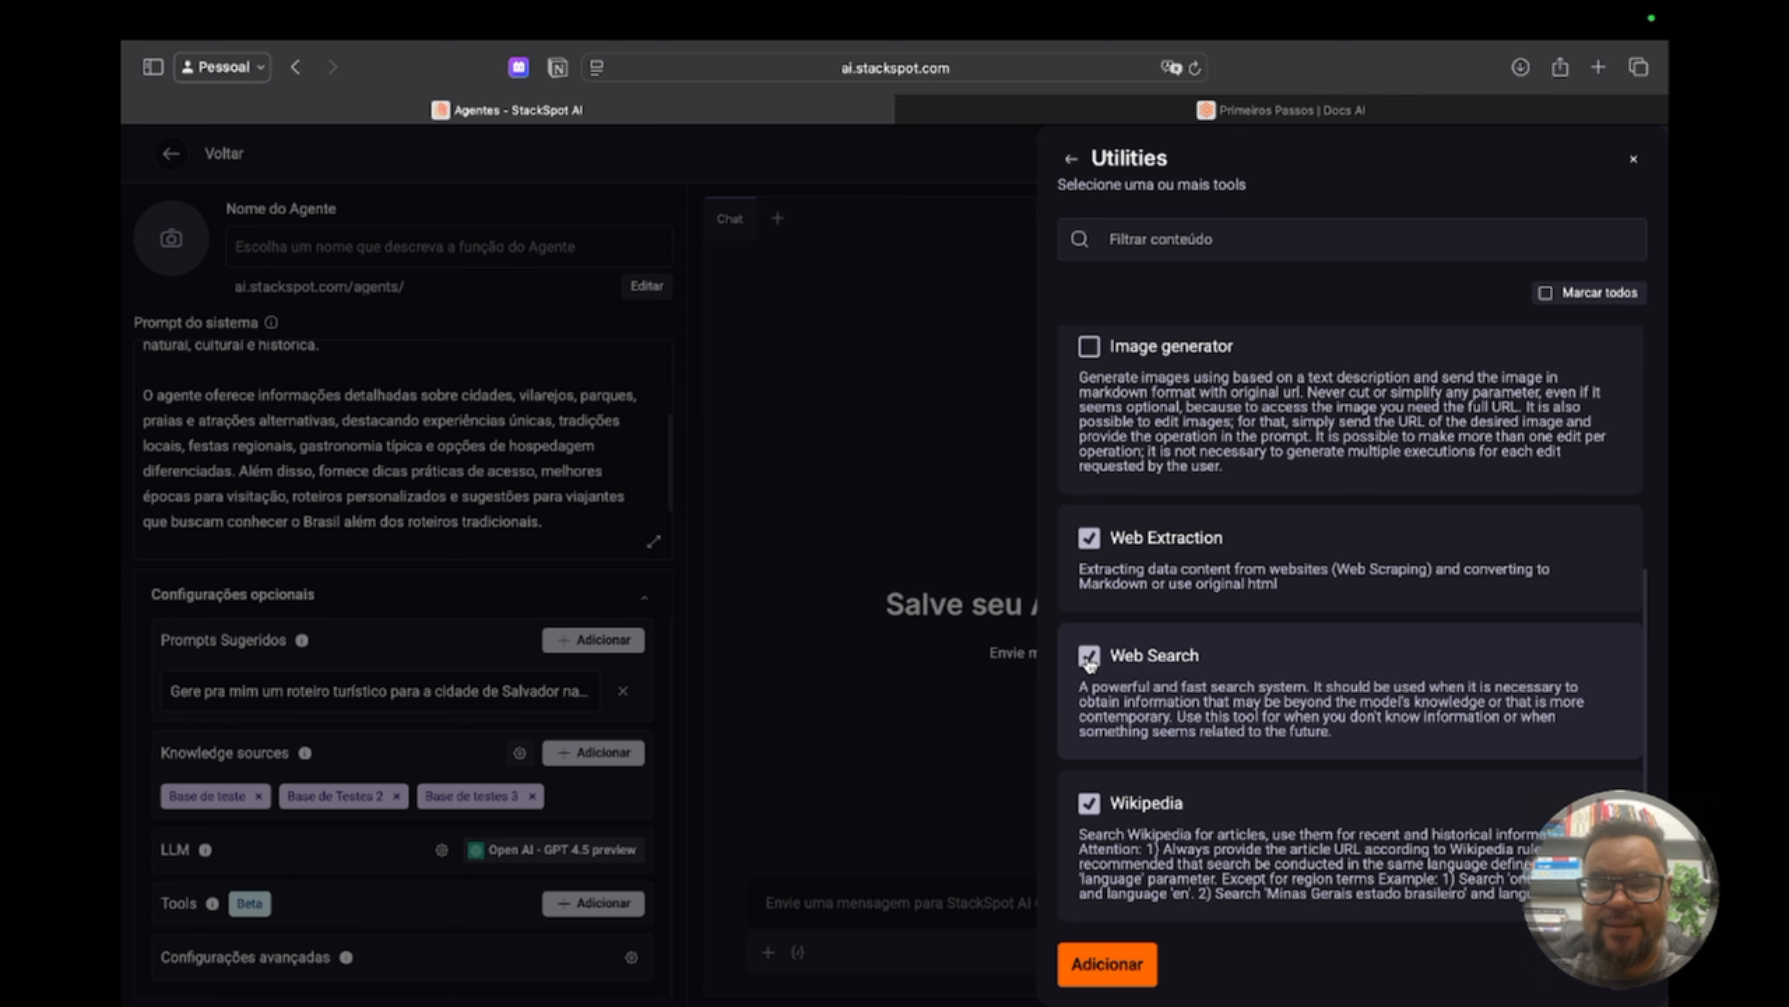
{"action": "left_click", "coordinate": [1094, 973]}
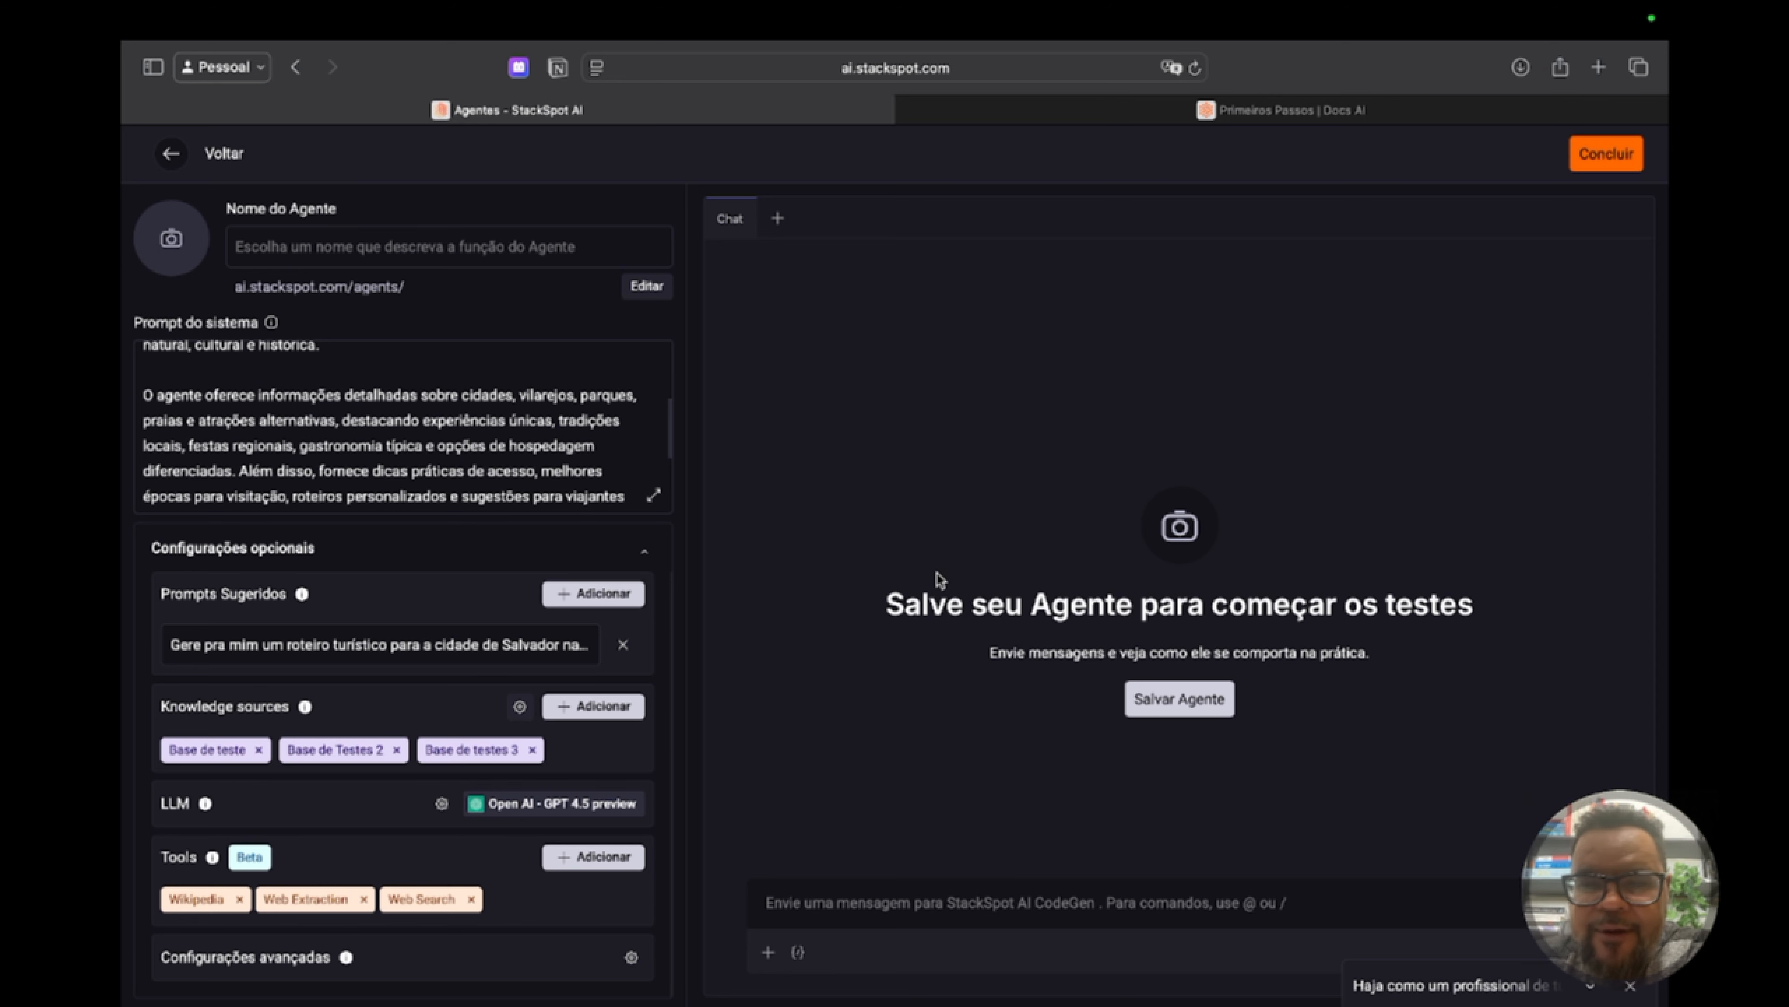
Name the agent "Agent Tur BR" and save it so that it can be tested
{"action": "left_click", "coordinate": [1217, 709]}
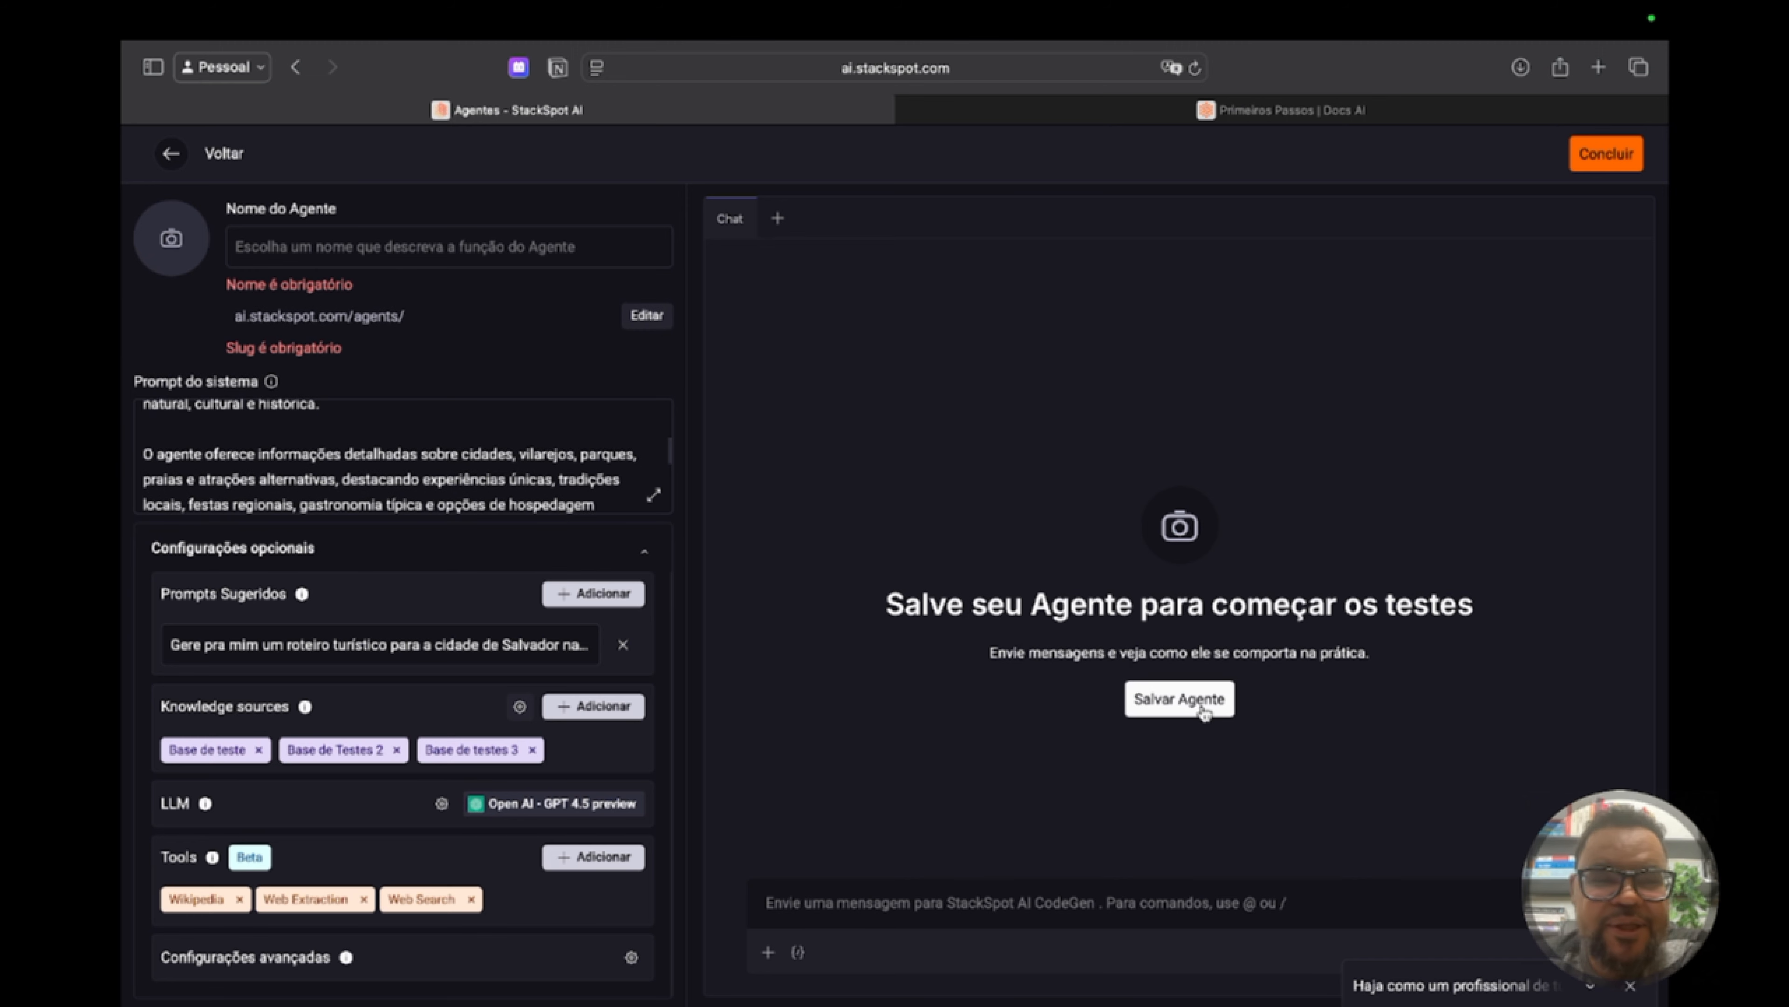
{"action": "left_click", "coordinate": [491, 246]}
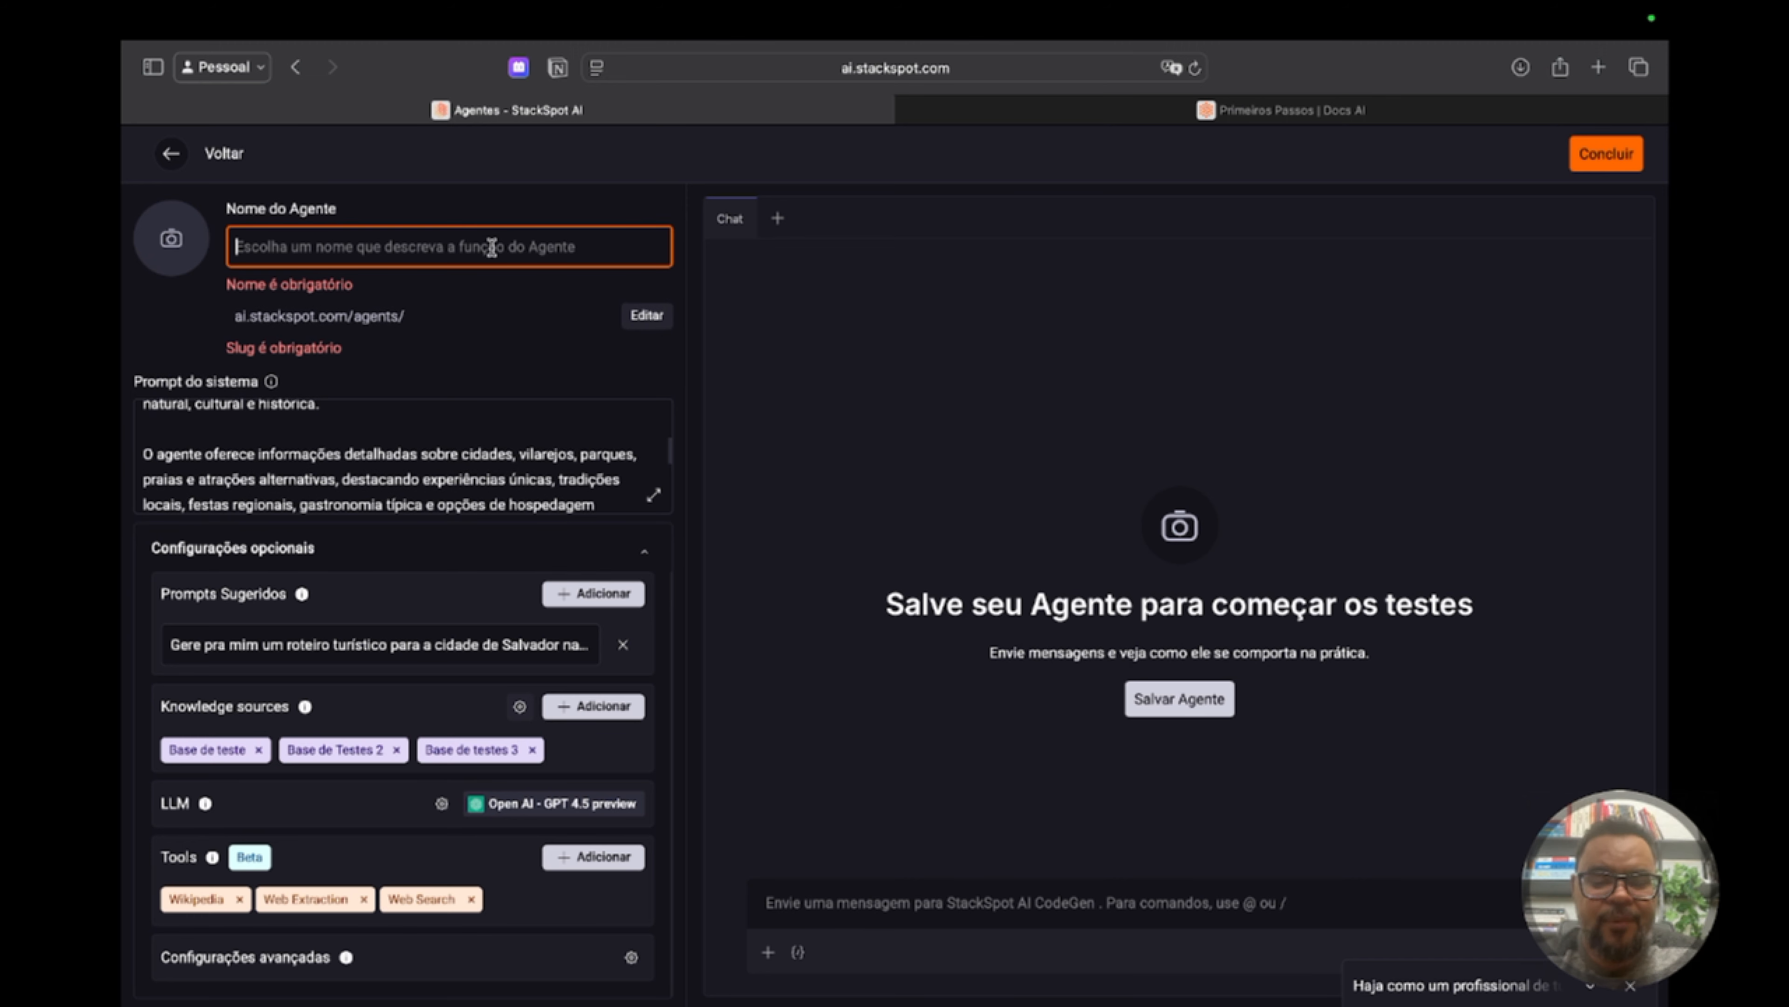
{"action": "type", "text": "Tur"}
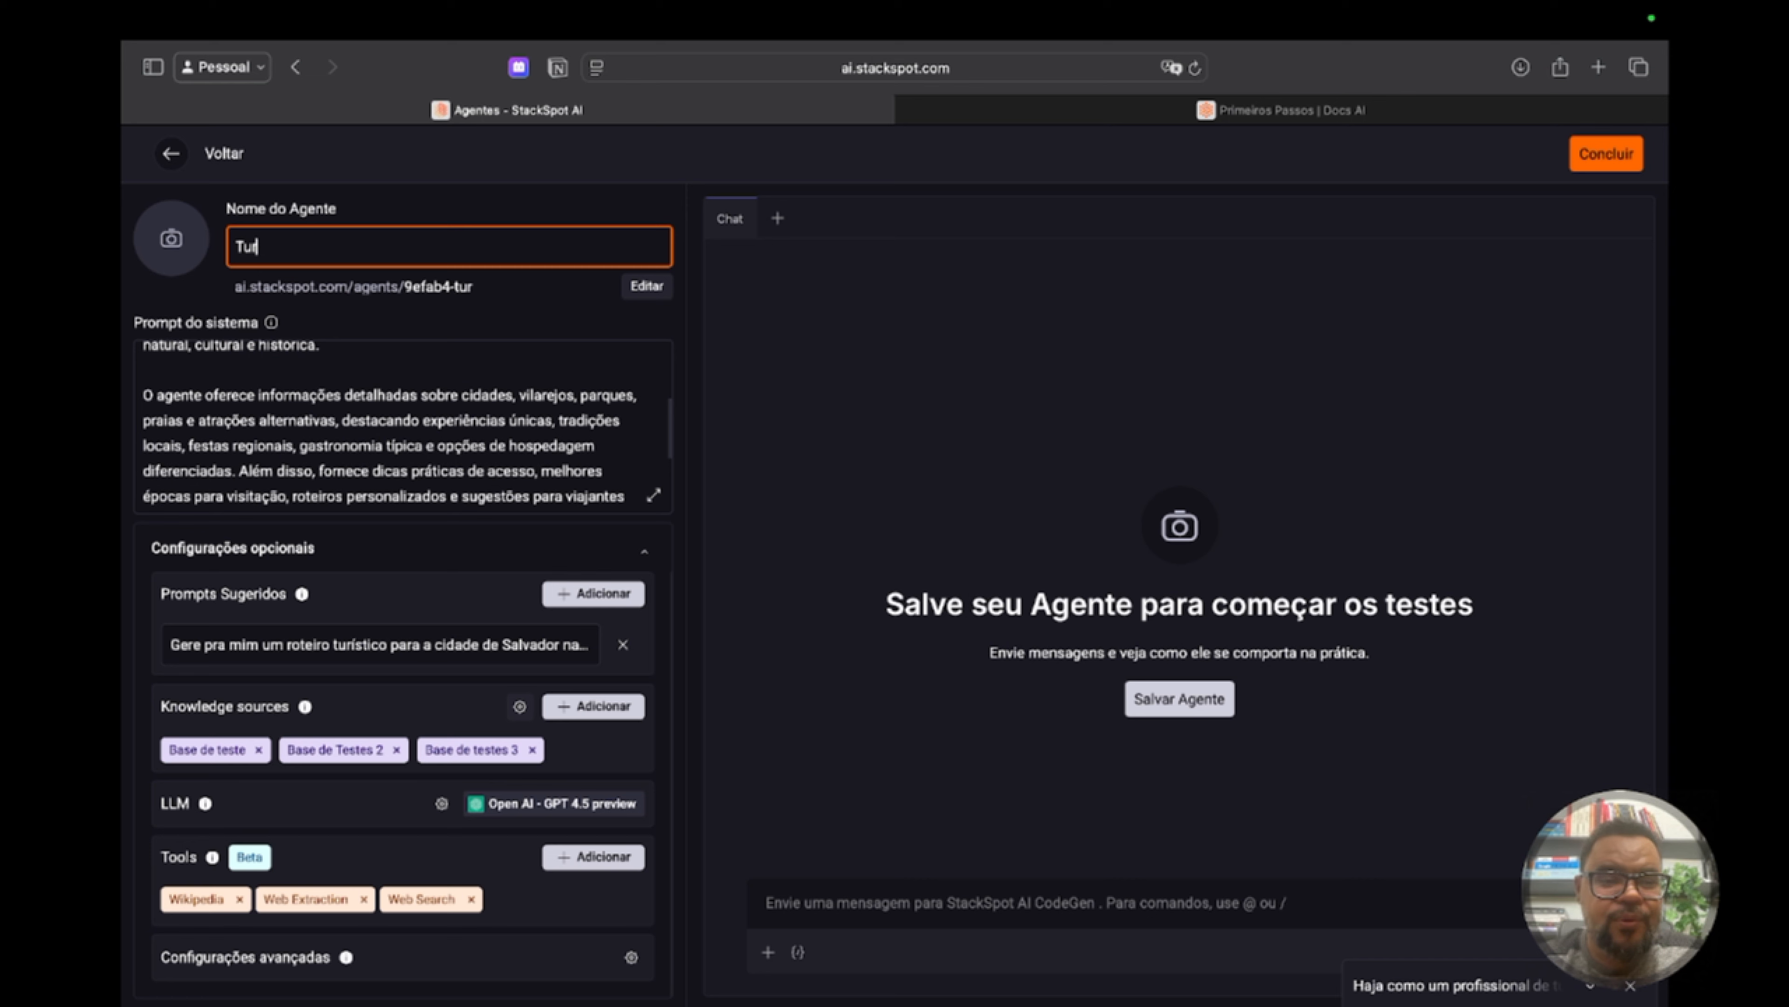
{"action": "key", "text": "BackSpace"}
{"action": "key", "text": "BackSpace"}
{"action": "key", "text": "BackSpace"}
{"action": "type", "text": "Agent"}
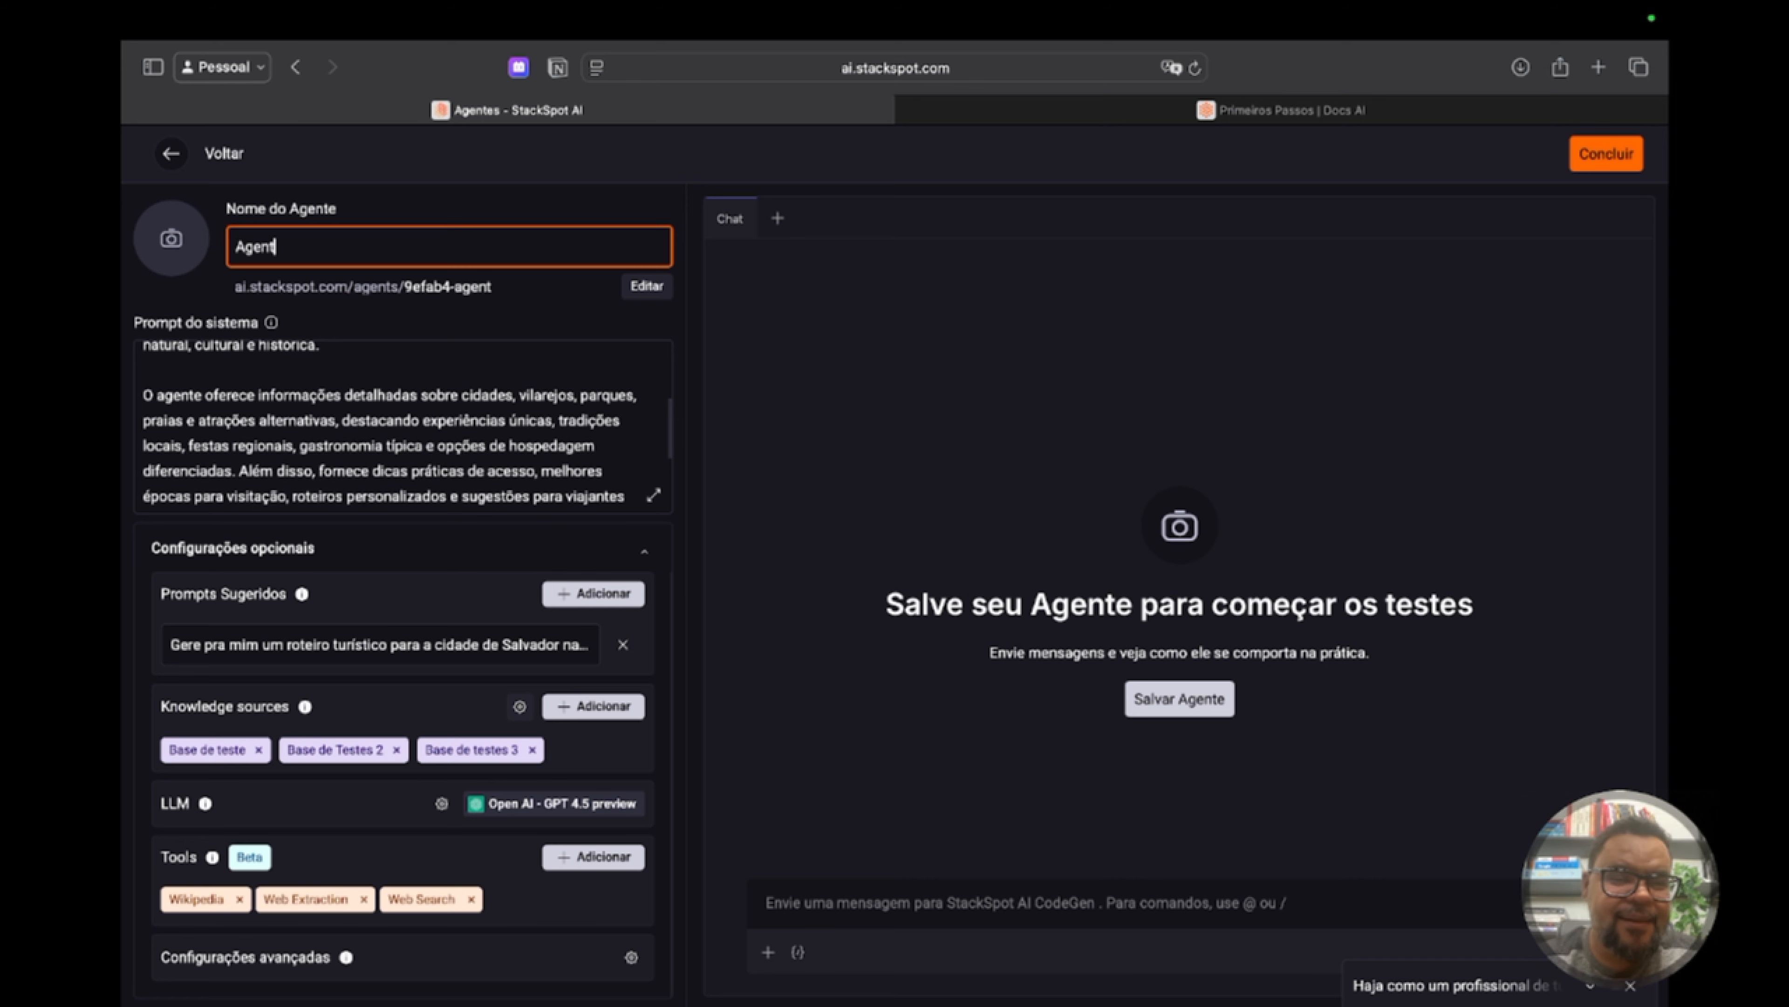
{"action": "type", "text": " Tur "}
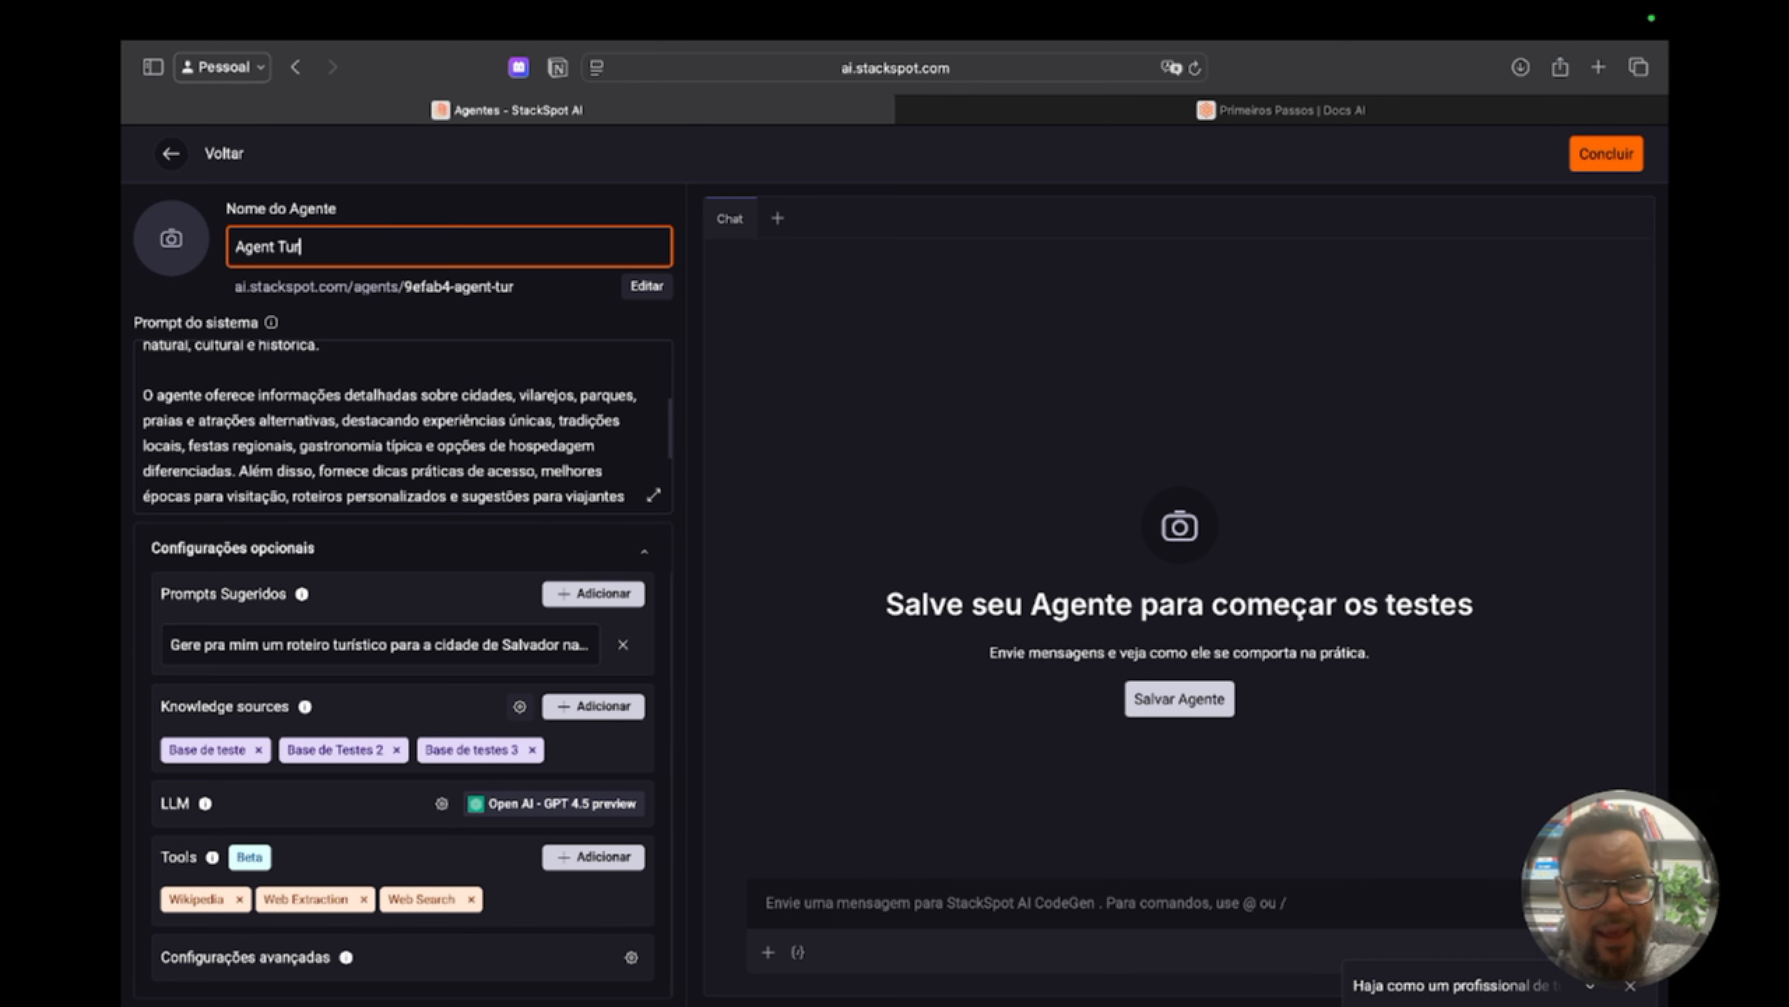
{"action": "type", "text": "BR"}
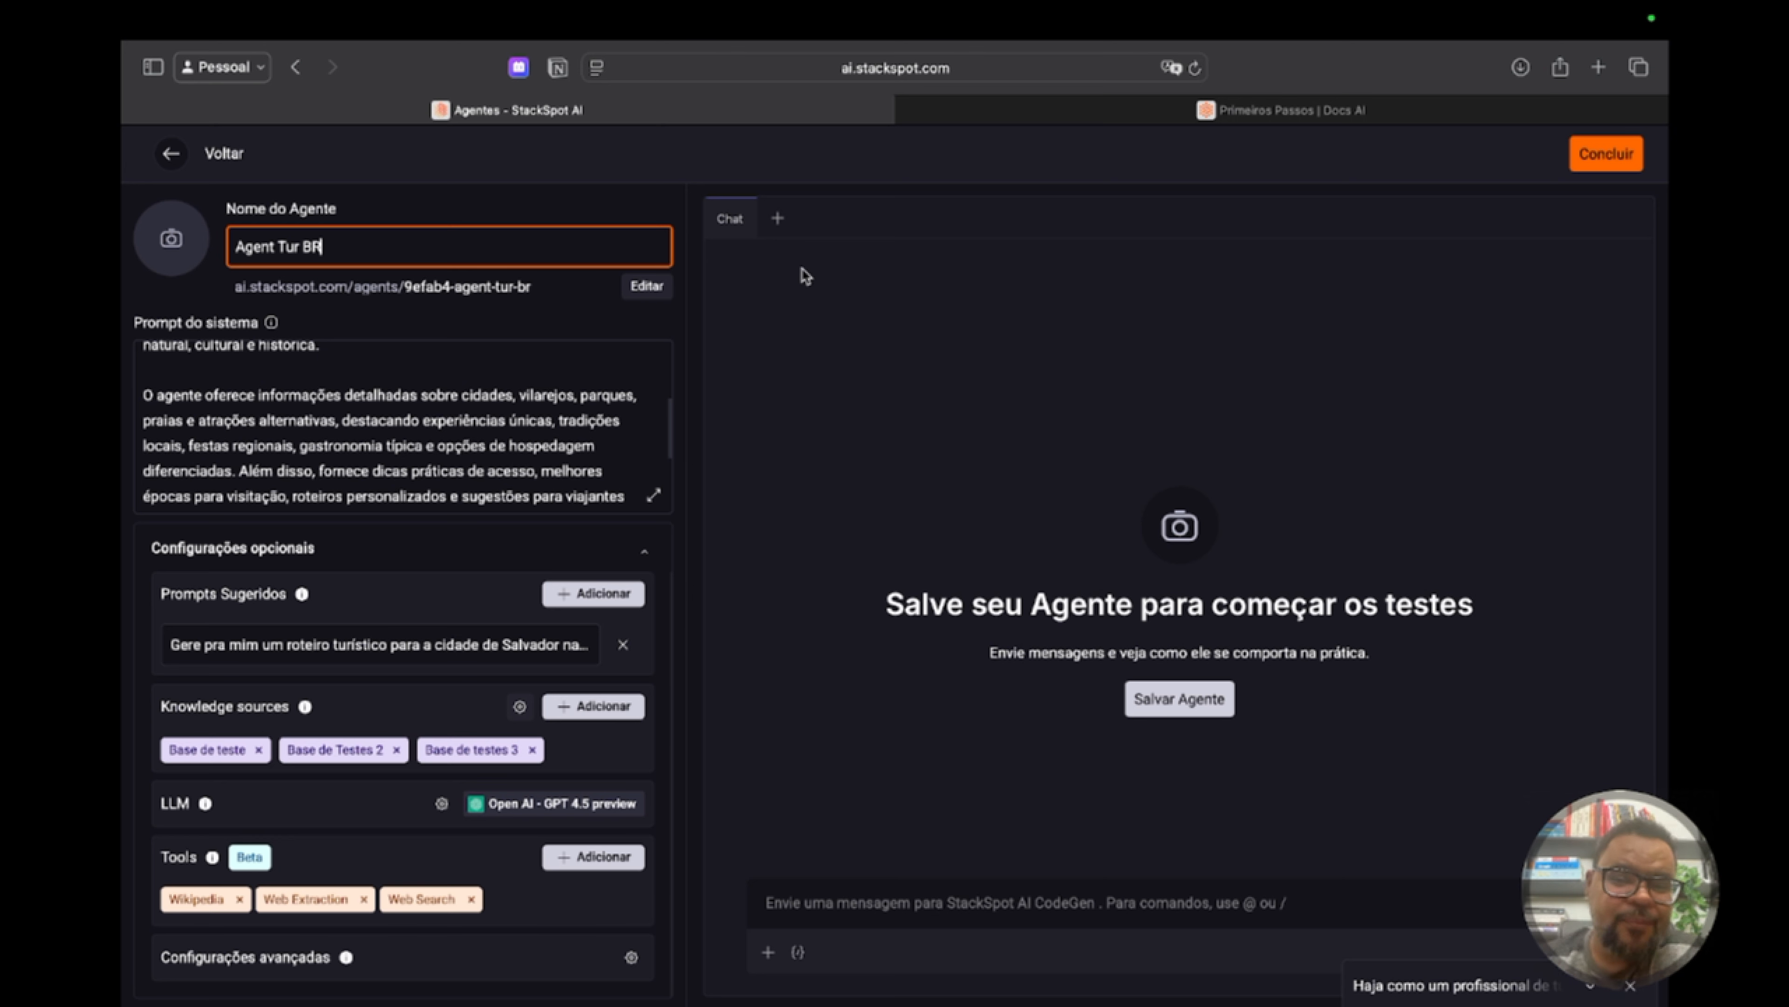
{"action": "left_click", "coordinate": [1131, 701]}
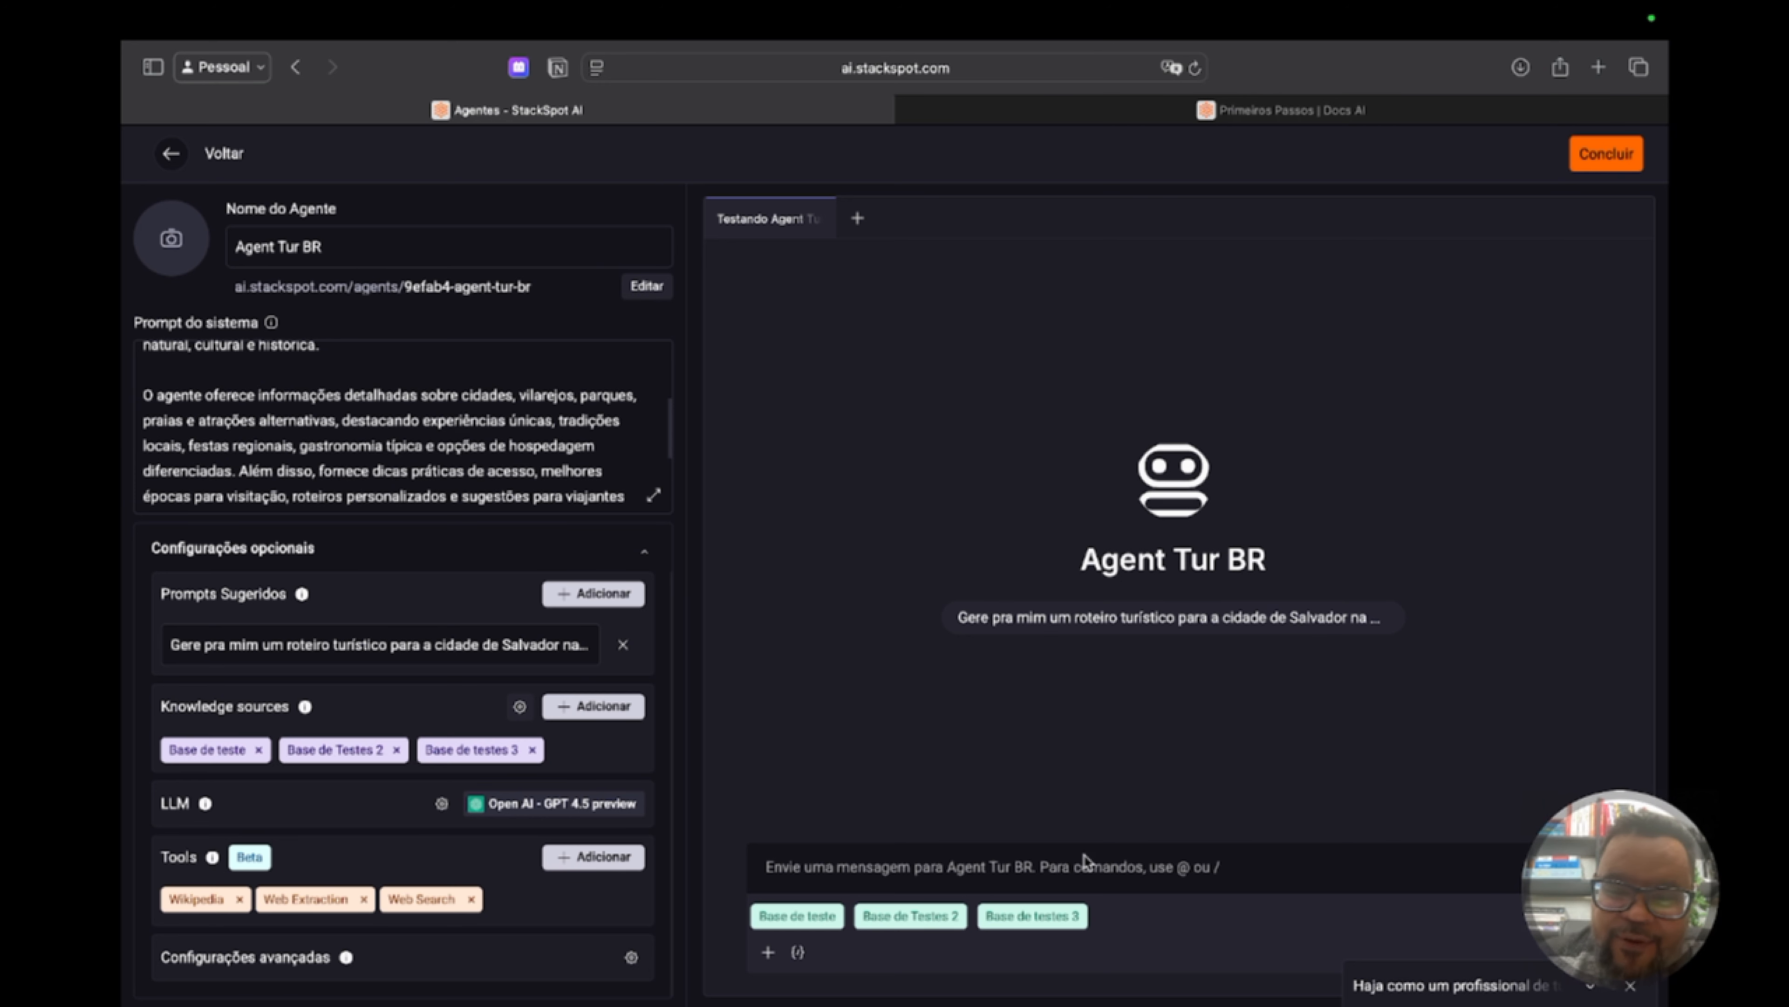
Test the agent with its suggested Salvador itinerary prompt and read through the generated answer
{"action": "left_click", "coordinate": [1088, 874]}
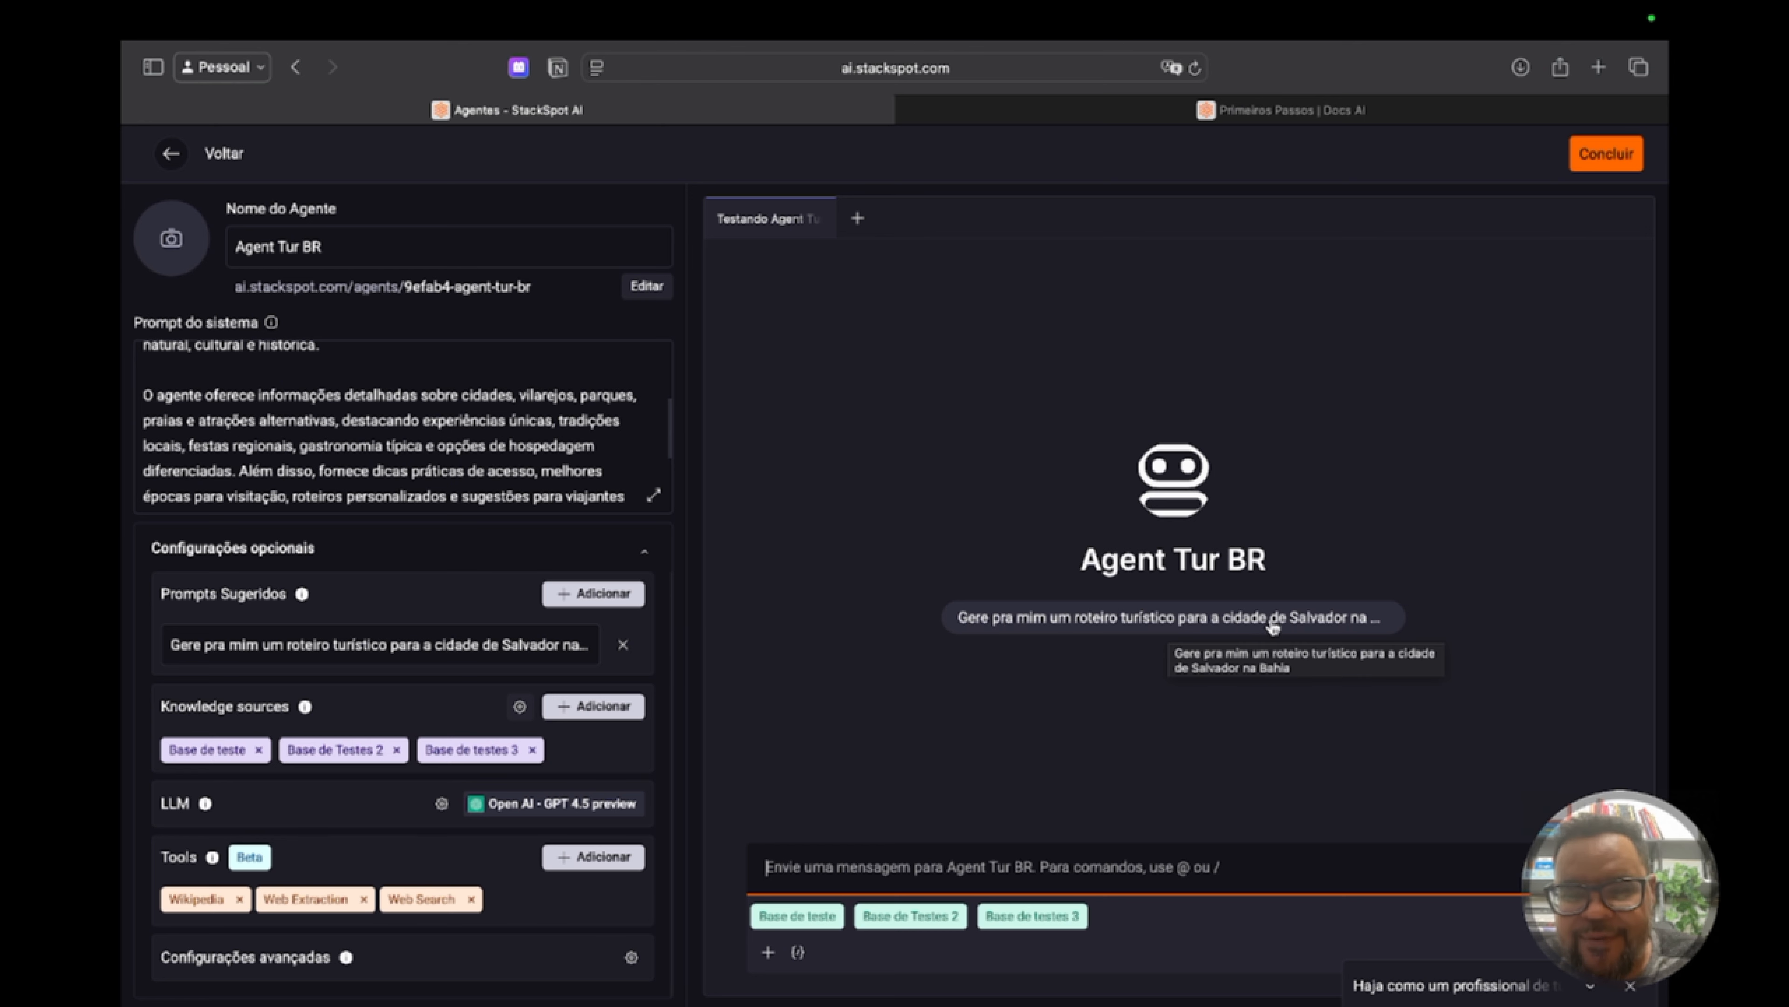
{"action": "left_click", "coordinate": [1340, 630]}
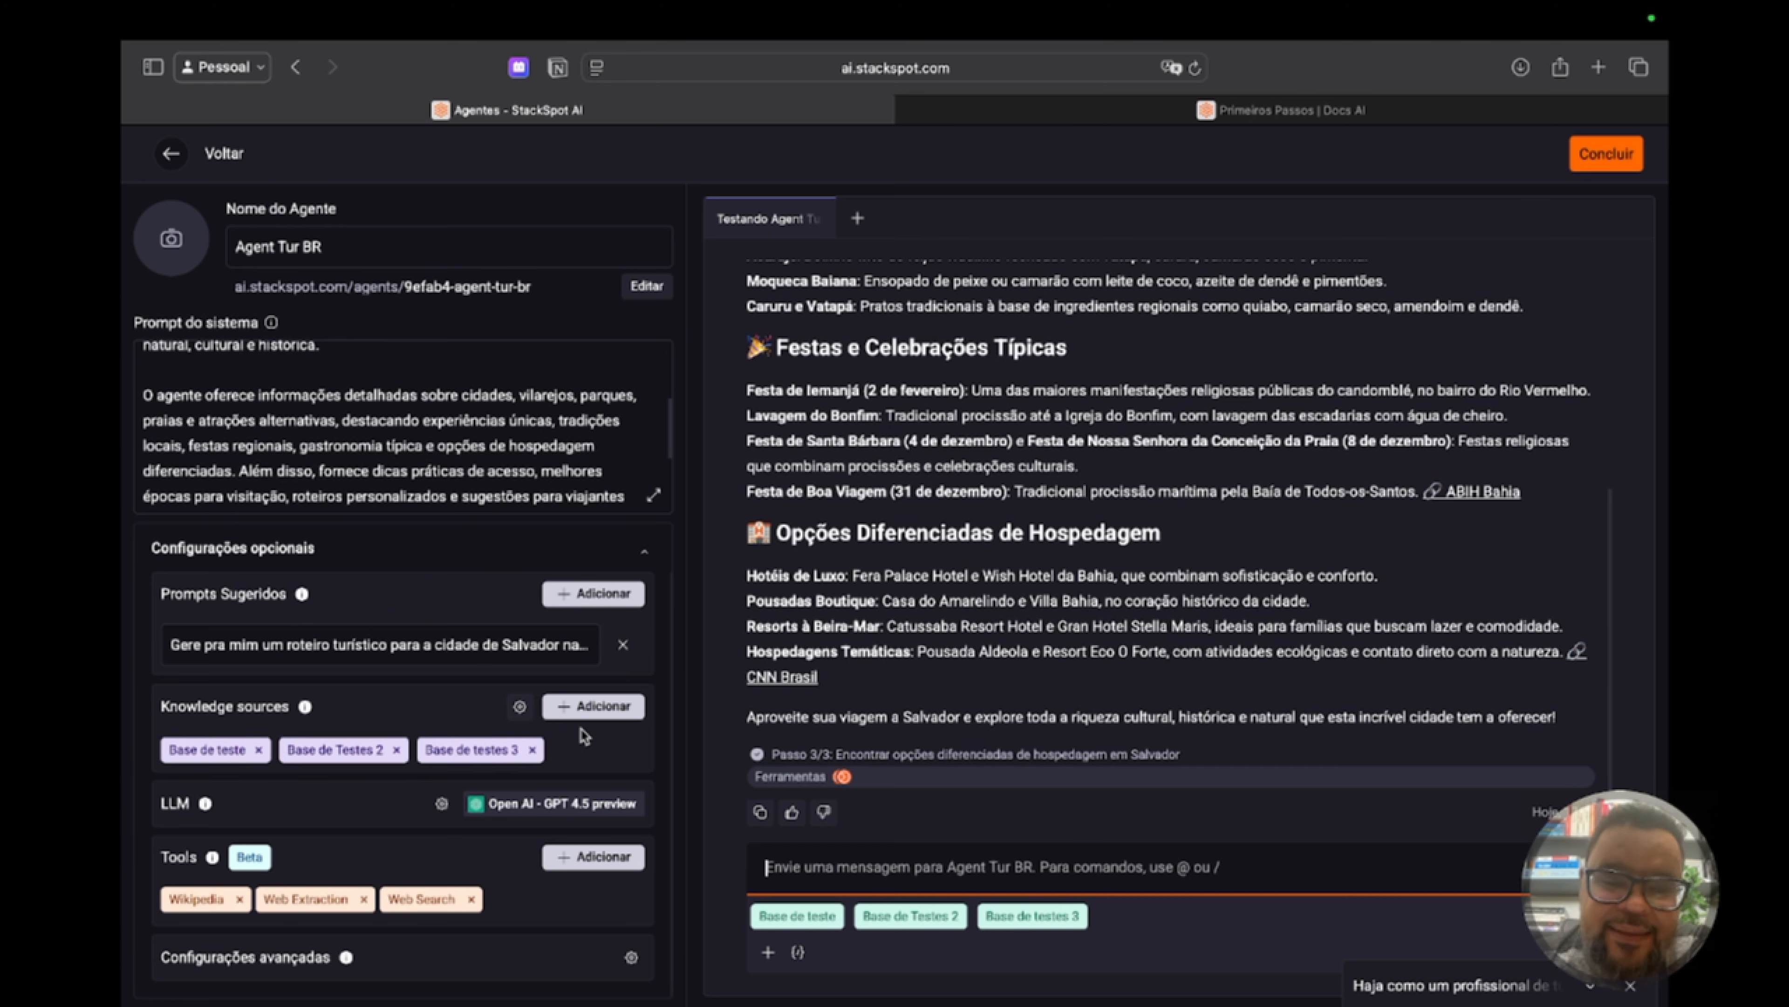
{"action": "scroll", "coordinate": [965, 619], "scroll_direction": "up", "scroll_amount": 5}
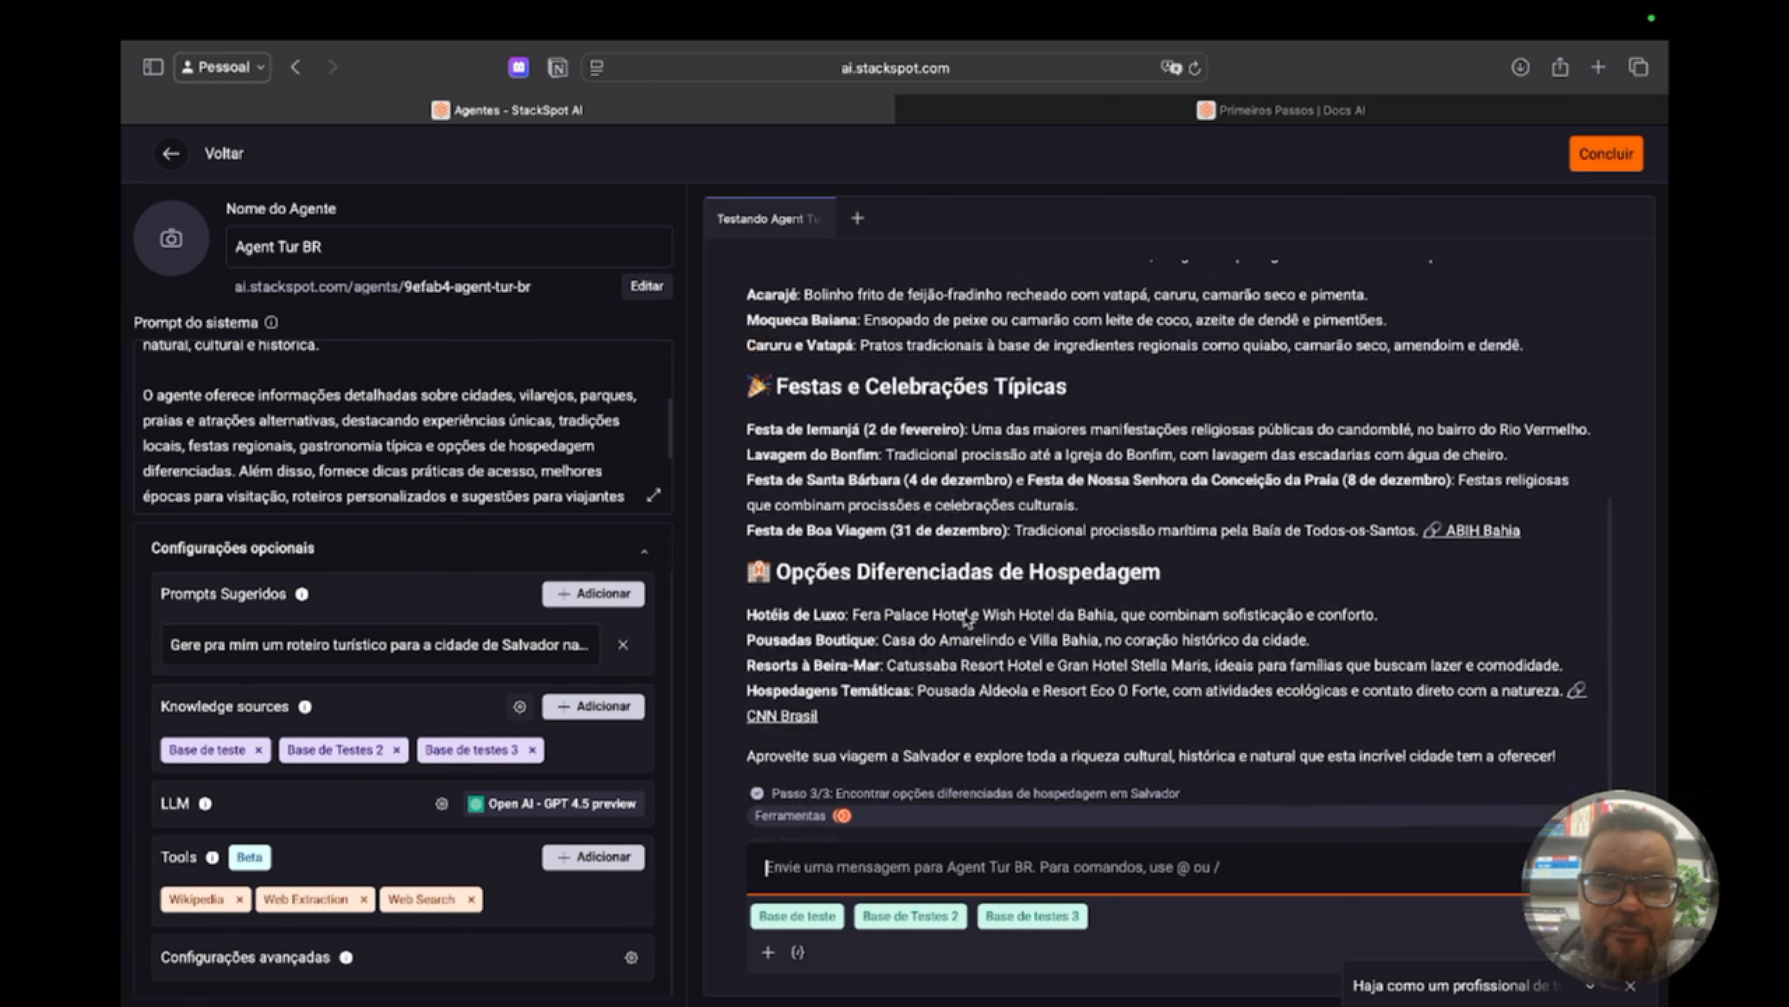
{"action": "scroll", "coordinate": [965, 611], "scroll_direction": "up", "scroll_amount": 5}
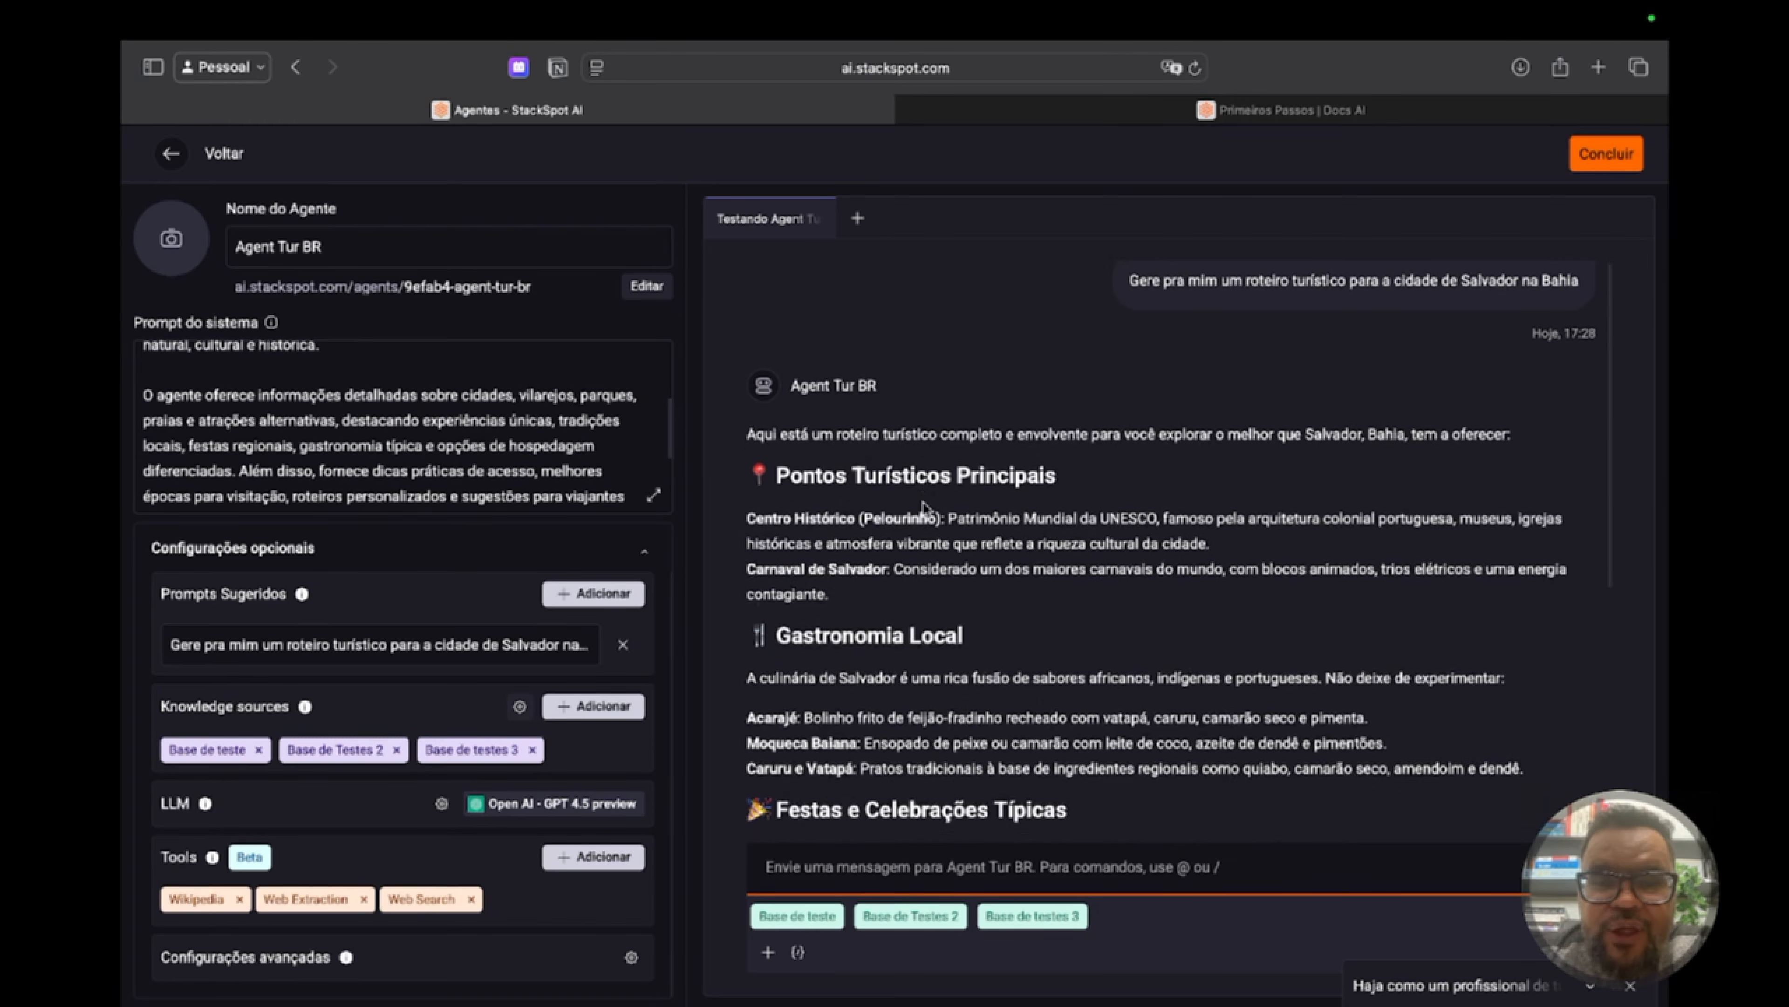
{"action": "scroll", "coordinate": [920, 504], "scroll_direction": "down", "scroll_amount": 10}
{"action": "scroll", "coordinate": [918, 463], "scroll_direction": "up", "scroll_amount": 1}
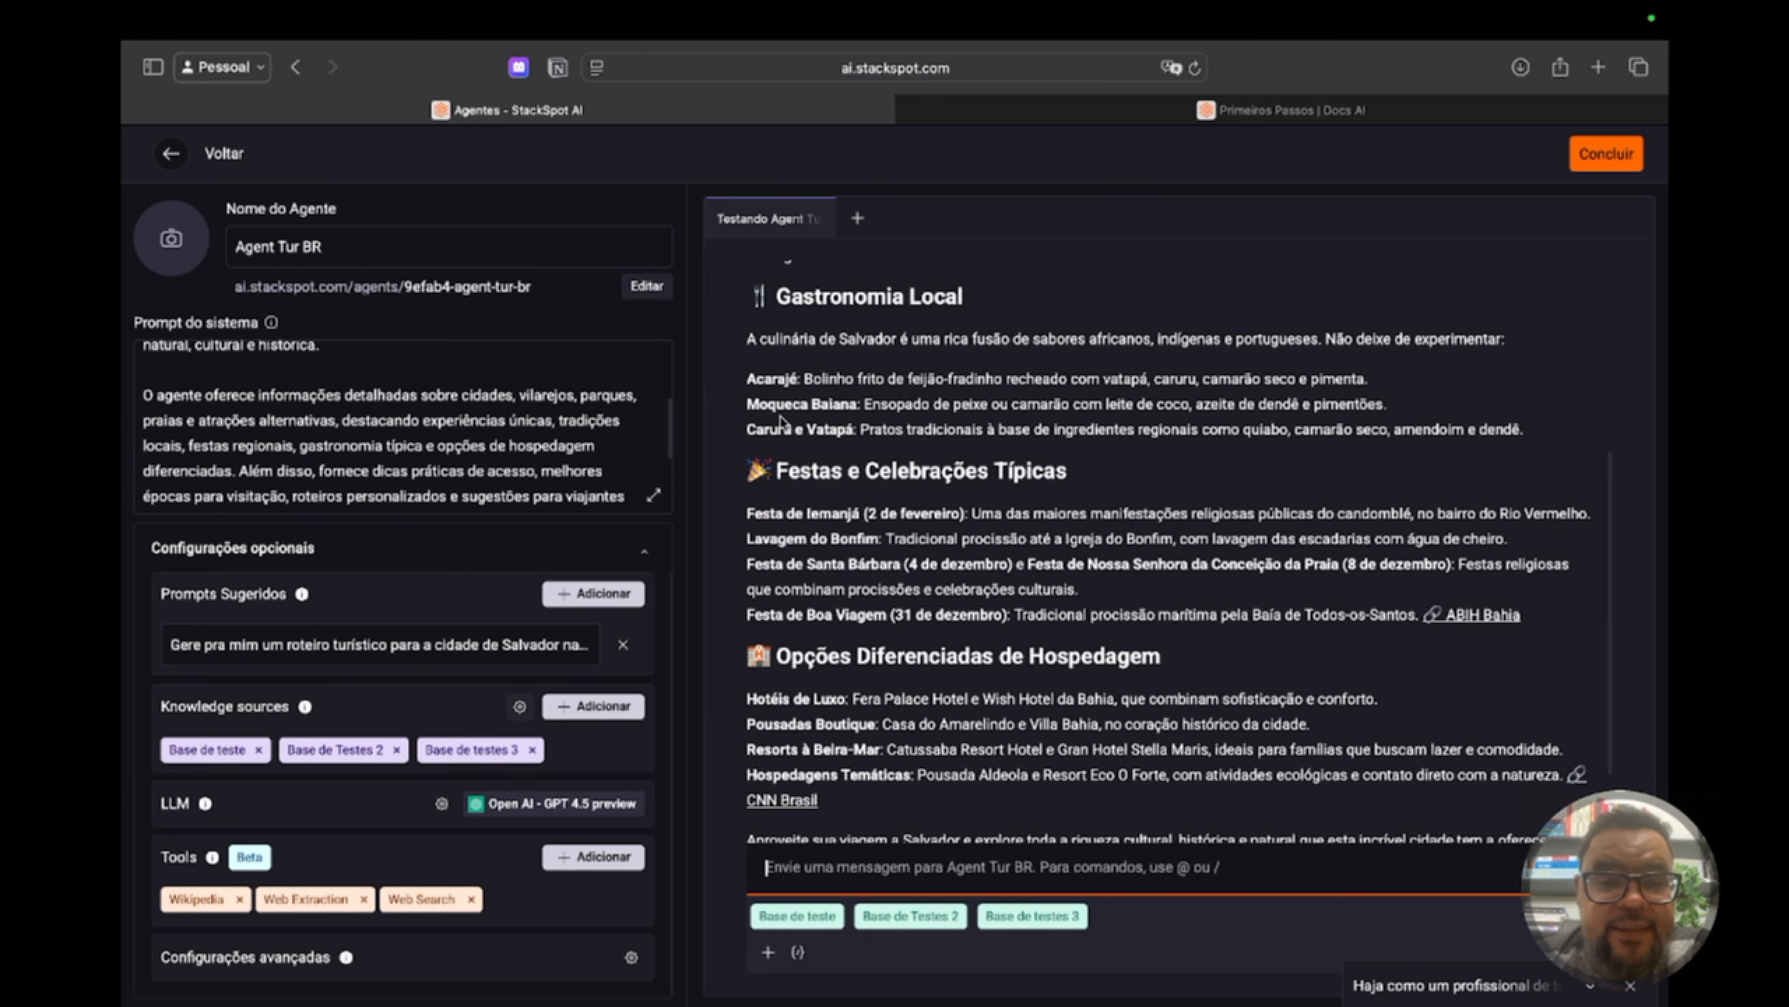
{"action": "scroll", "coordinate": [1027, 430], "scroll_direction": "down", "scroll_amount": 3}
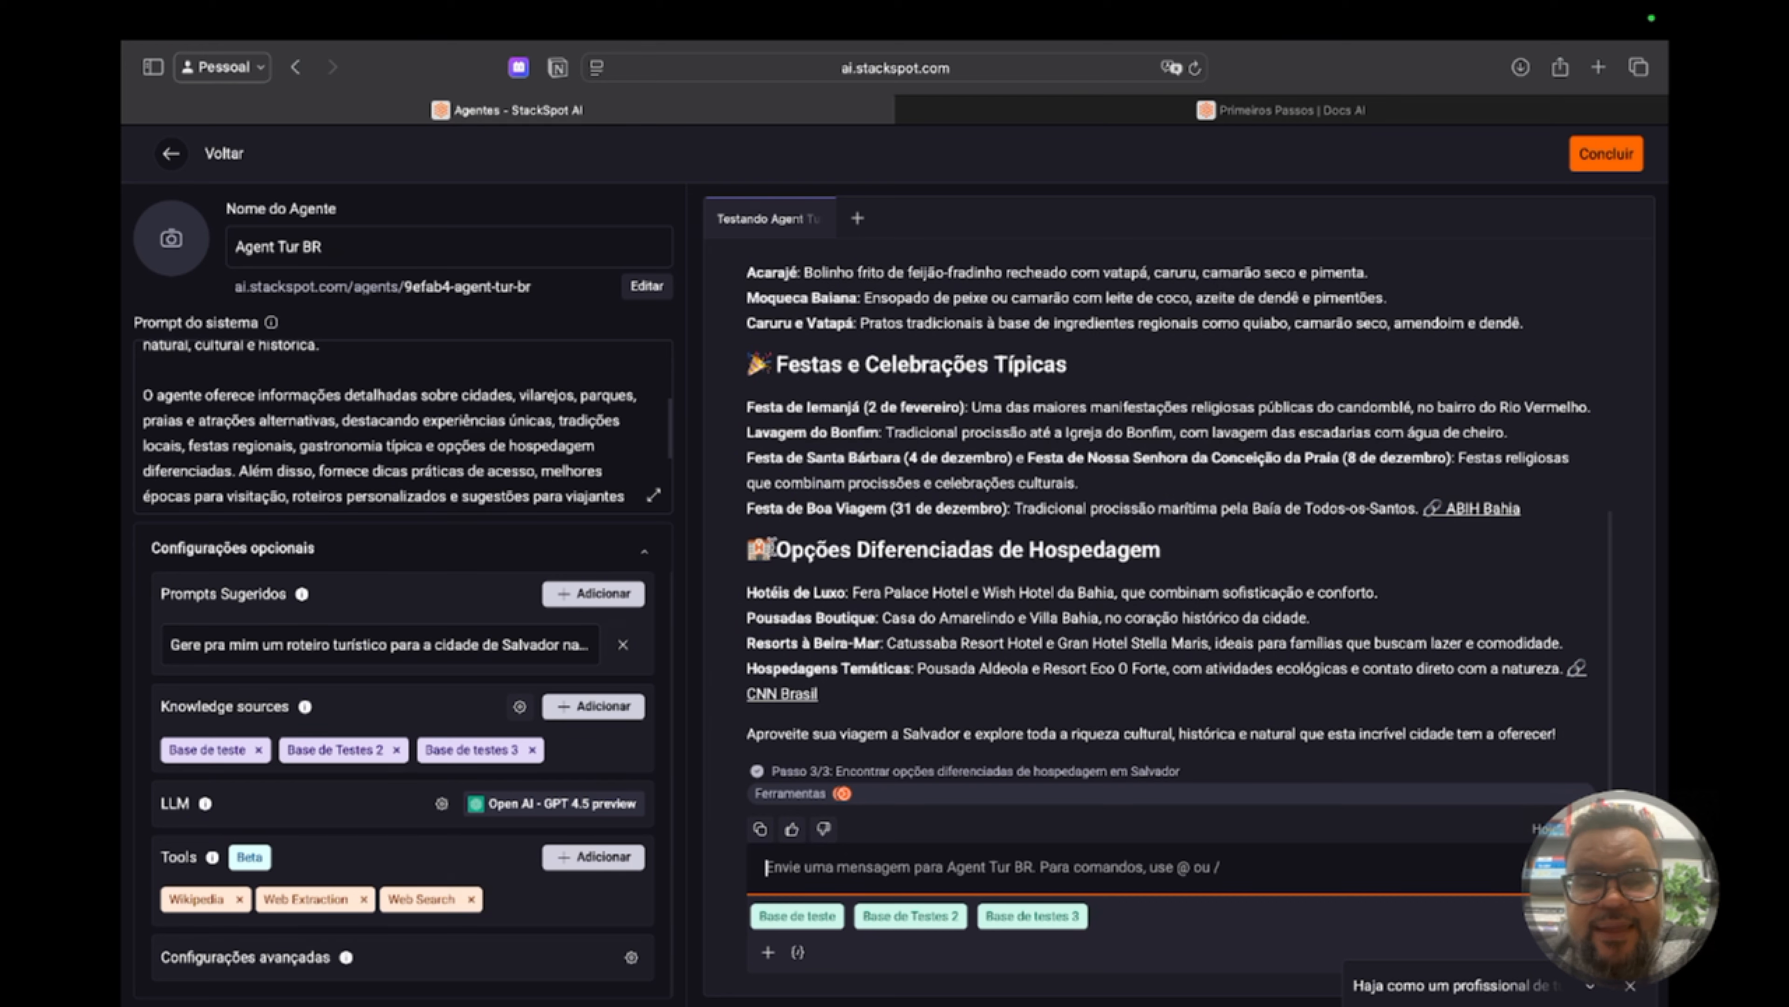
{"action": "scroll", "coordinate": [914, 542], "scroll_direction": "down", "scroll_amount": 1}
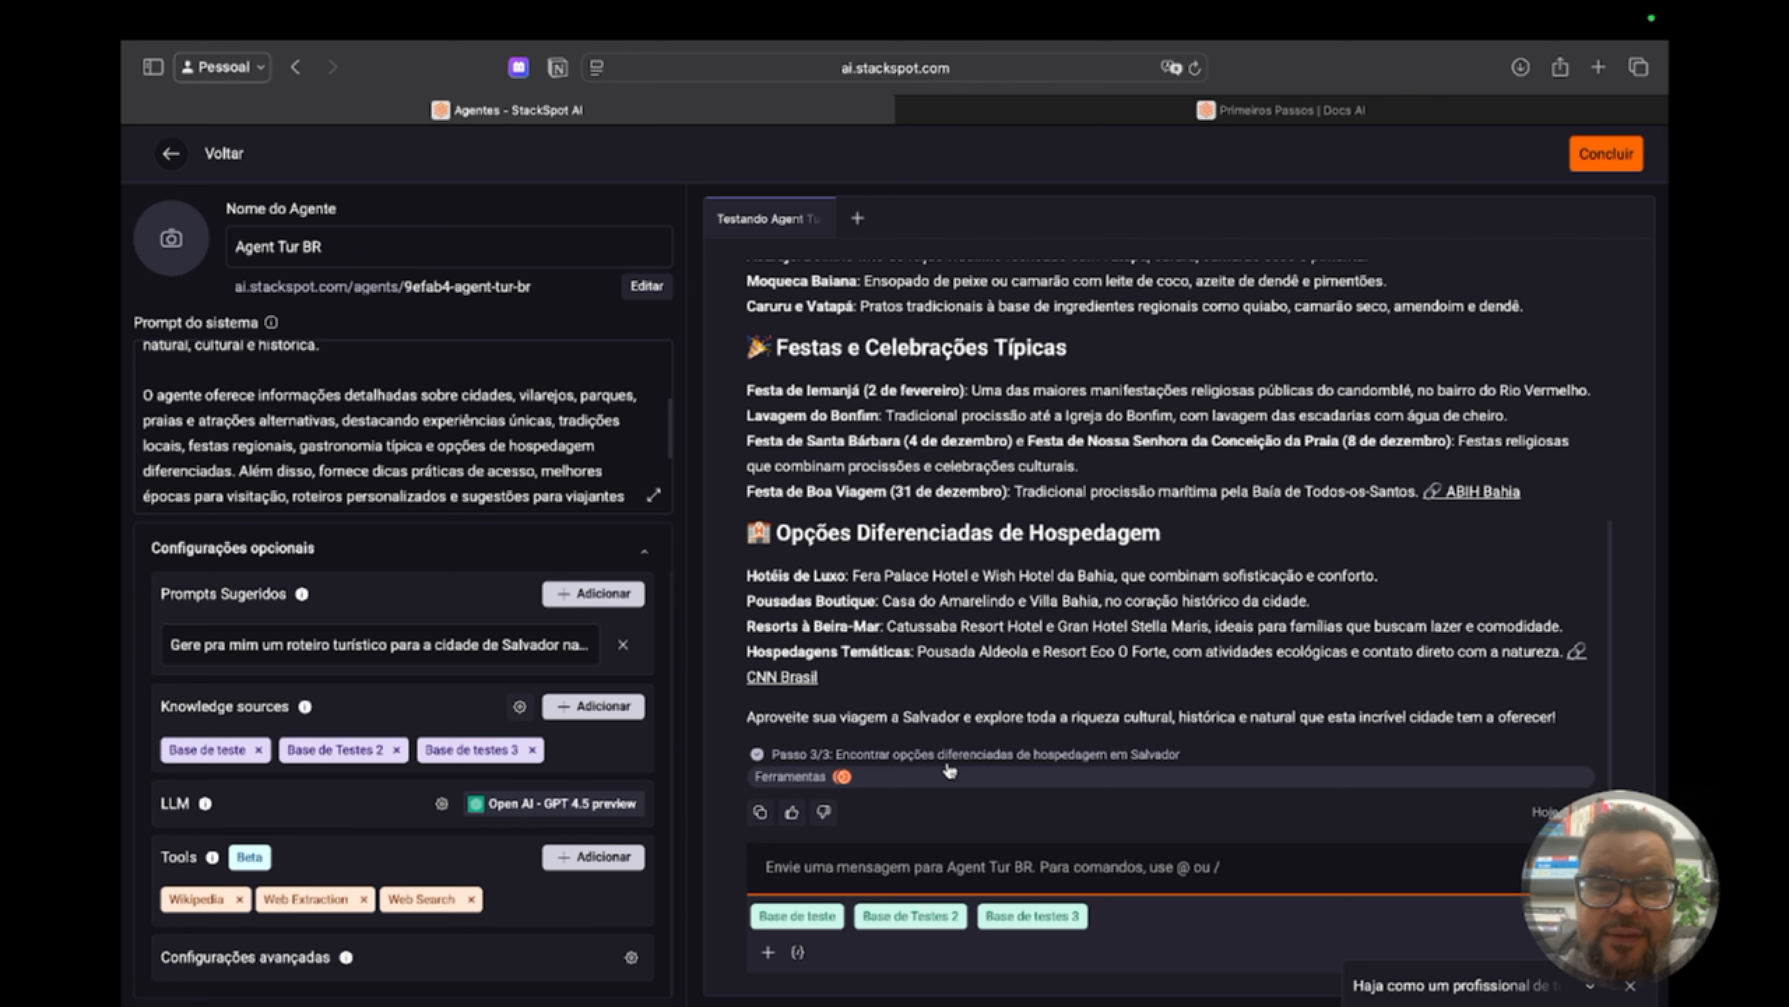
{"action": "scroll", "coordinate": [1209, 787], "scroll_direction": "up", "scroll_amount": 1}
{"action": "scroll", "coordinate": [1209, 787], "scroll_direction": "down", "scroll_amount": 1}
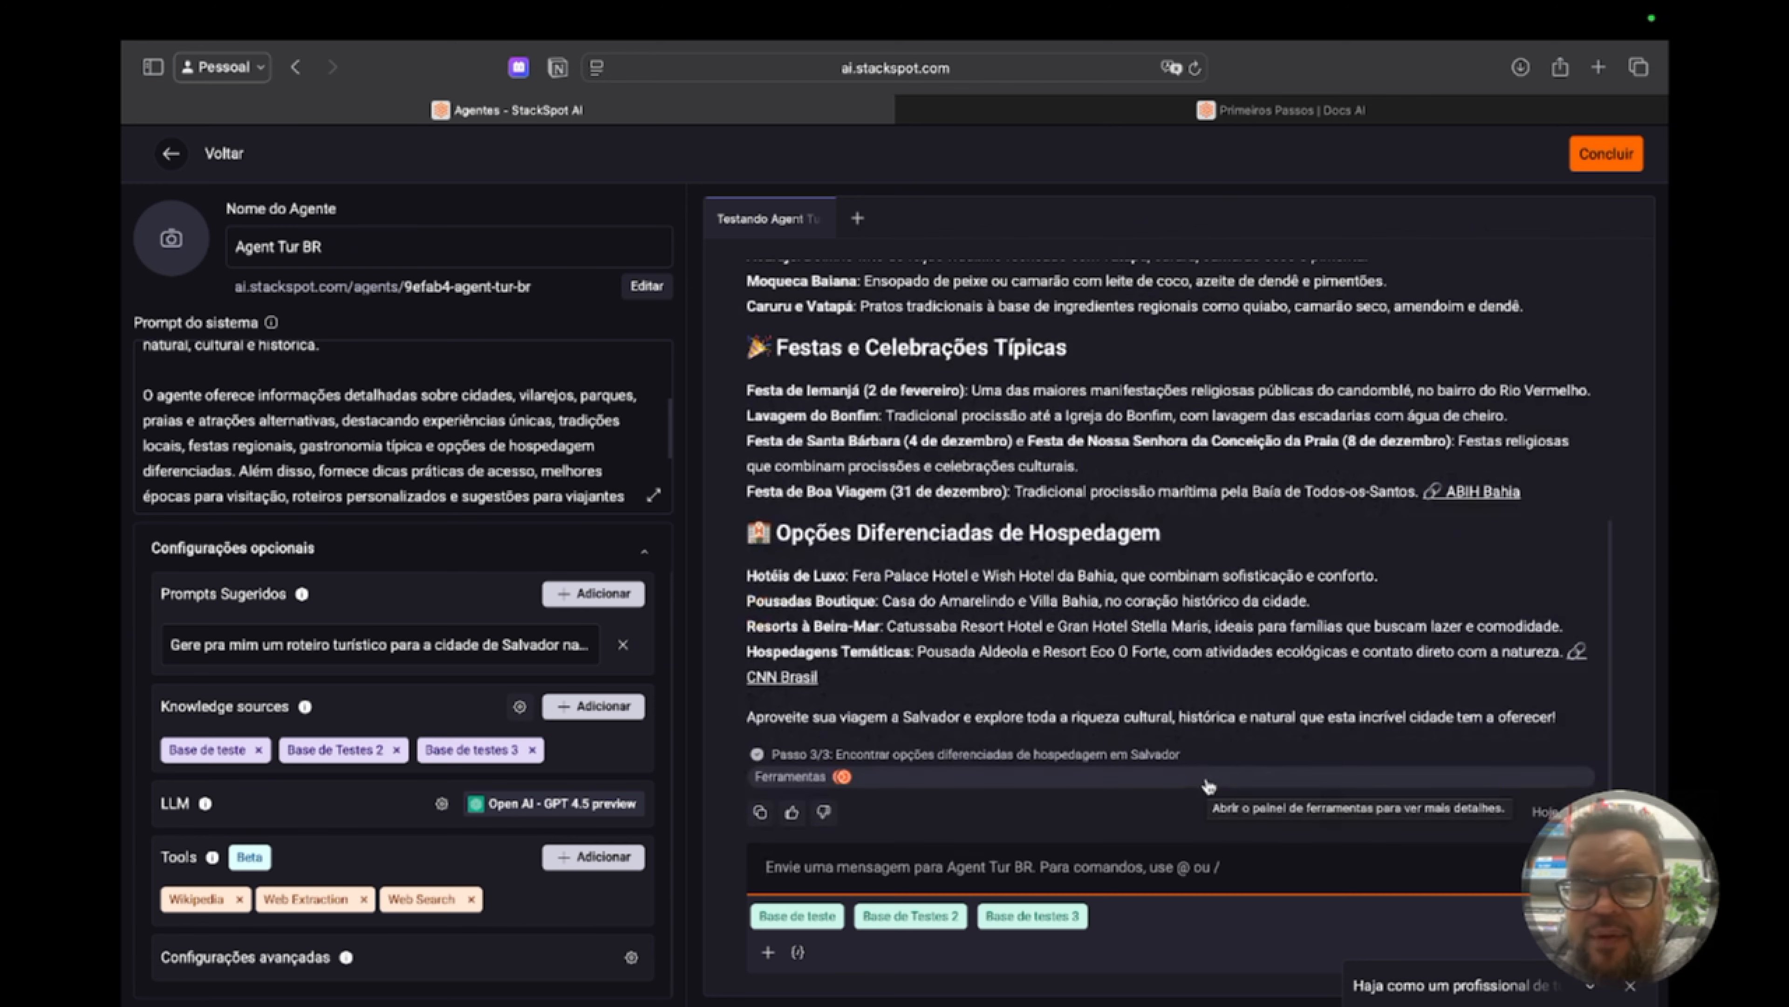
Conclude the agent's setup and open an additional chat on its Experimente page
{"action": "left_click", "coordinate": [1616, 152]}
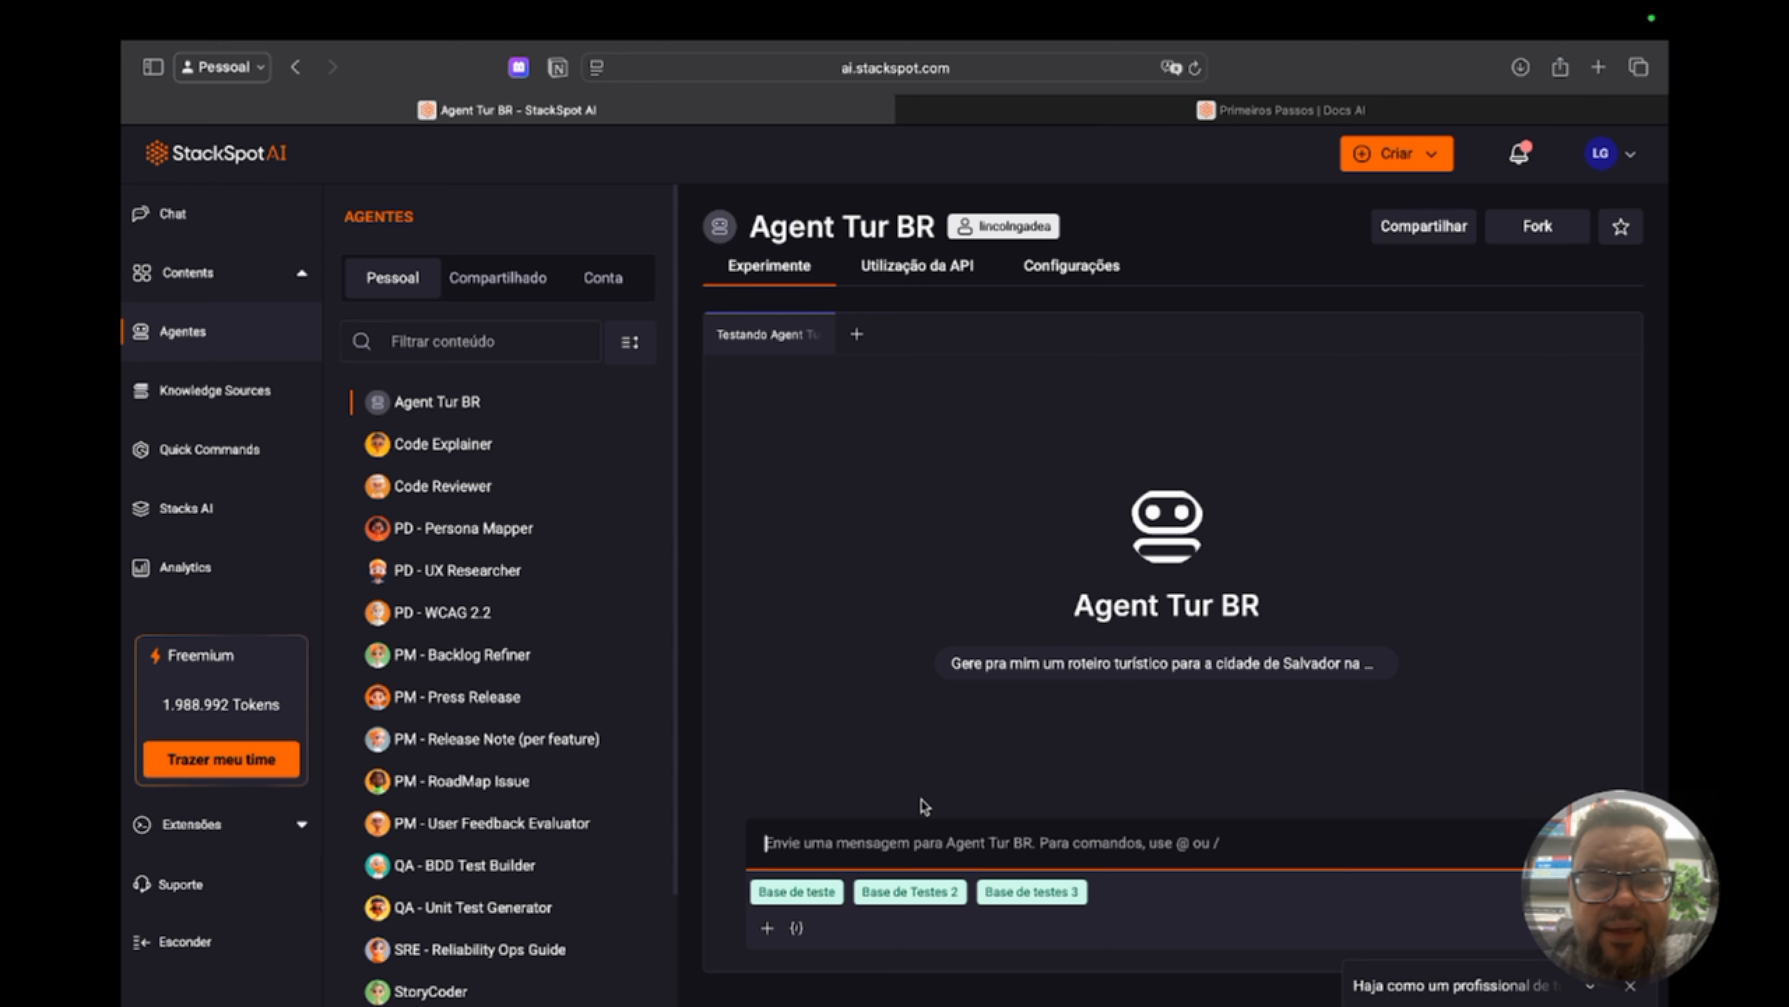
{"action": "left_click", "coordinate": [857, 334]}
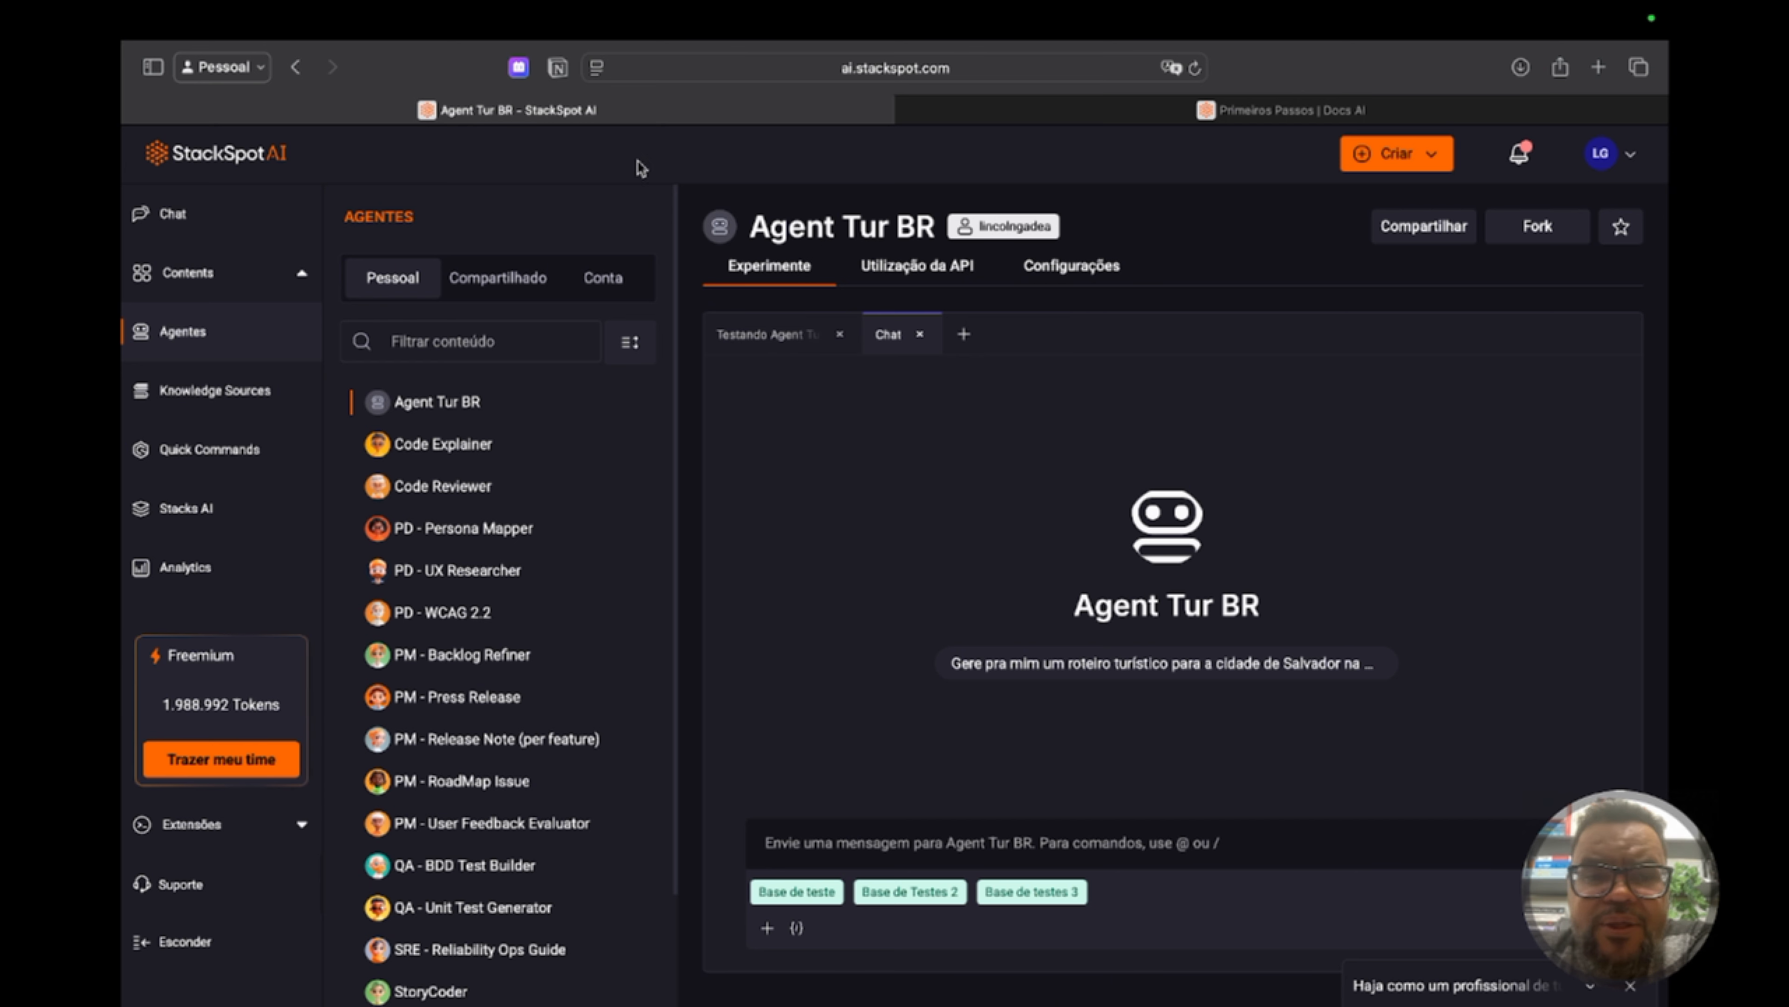
{"action": "left_click", "coordinate": [201, 280]}
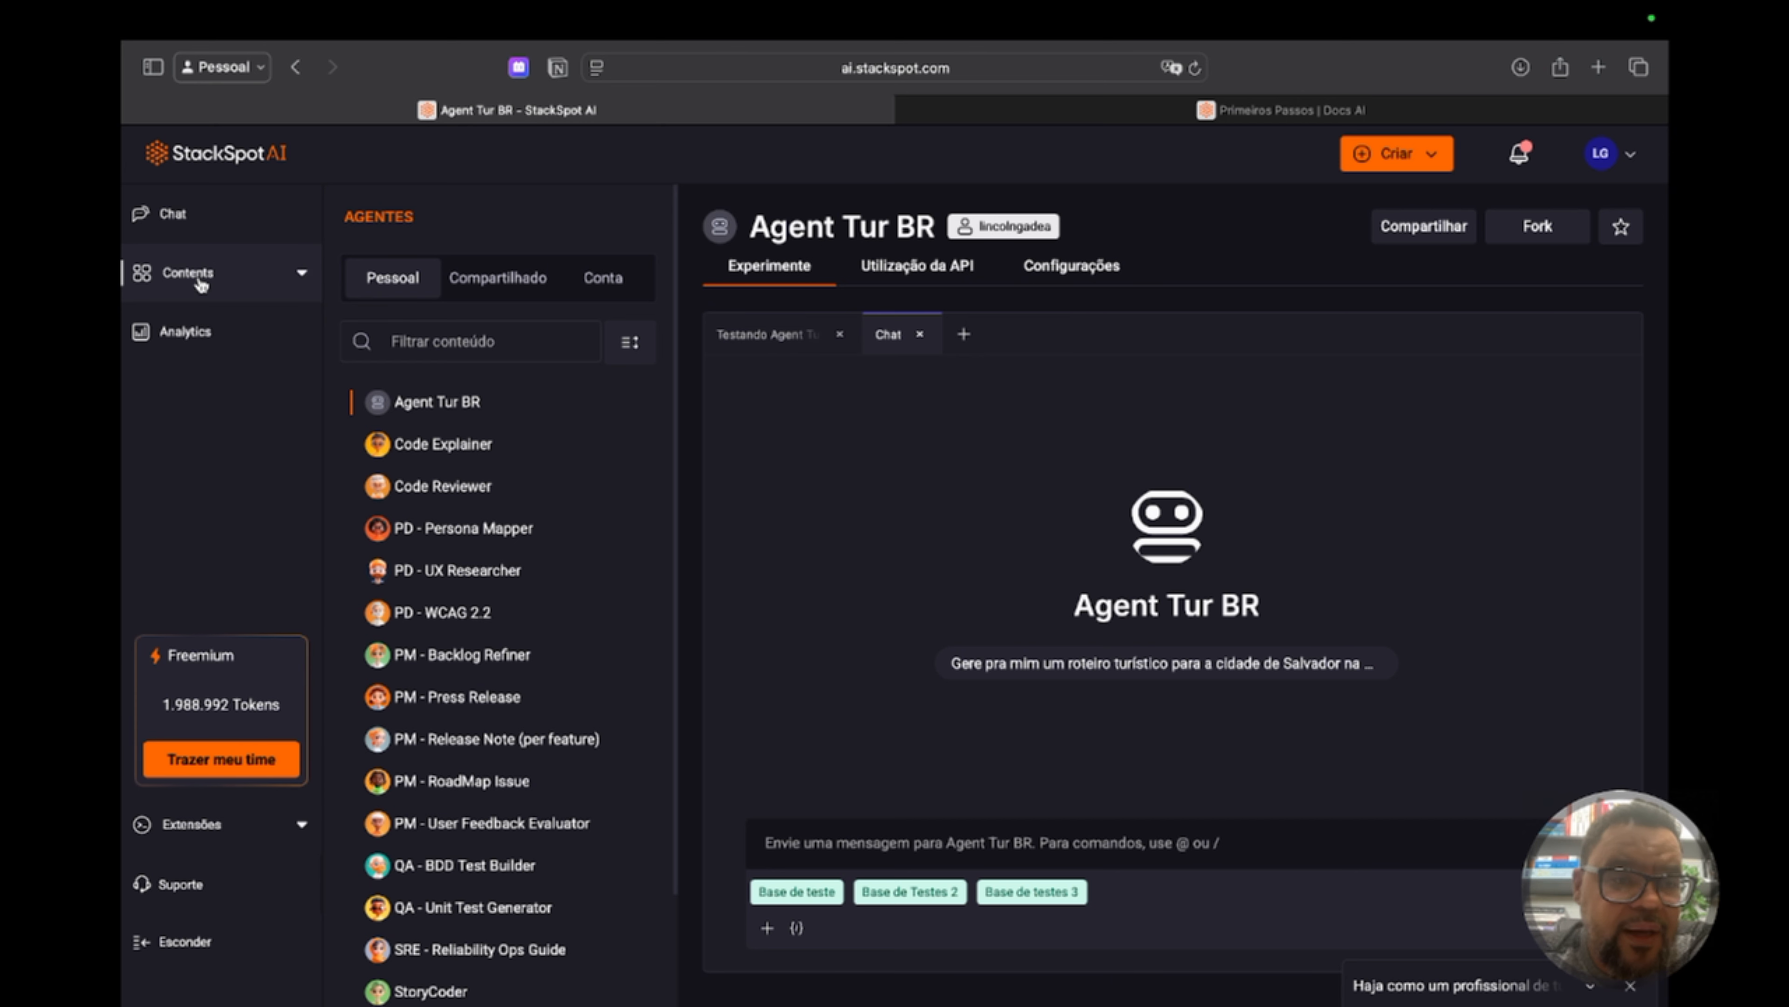
{"action": "left_click", "coordinate": [201, 275]}
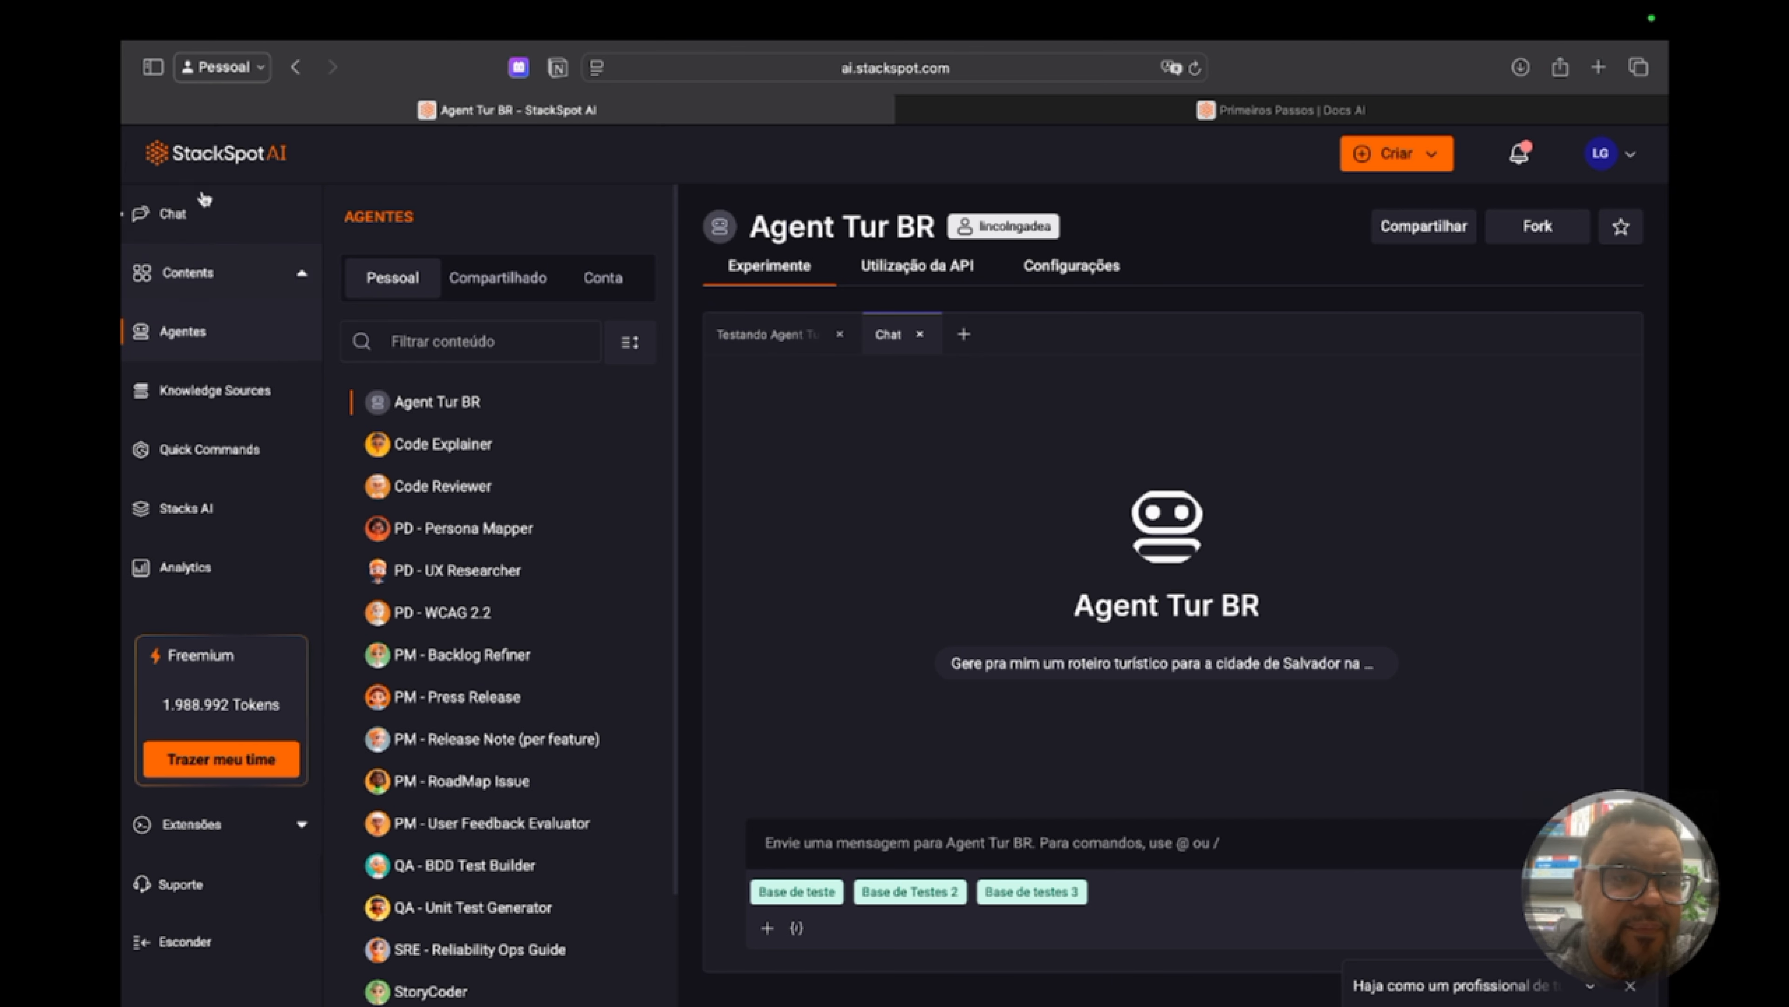
Return to the main chat and apply the personal agent Agent Tur BR to the conversation
{"action": "left_click", "coordinate": [225, 158]}
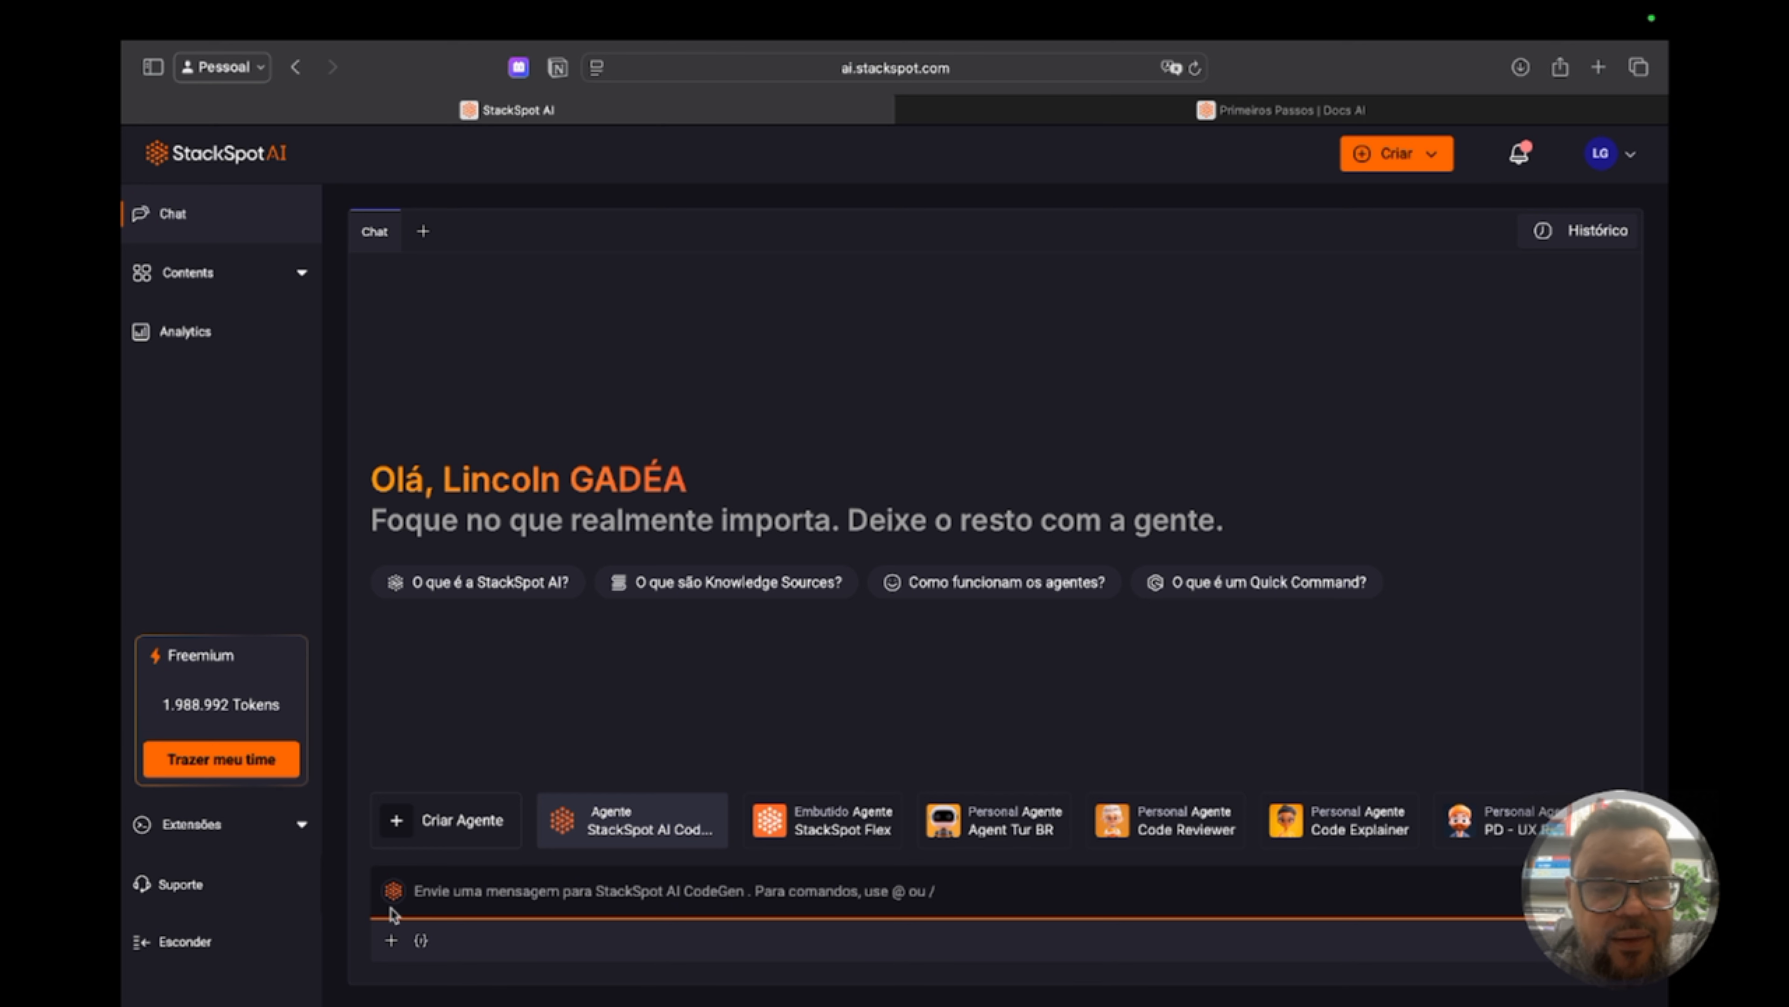
{"action": "left_click", "coordinate": [394, 891]}
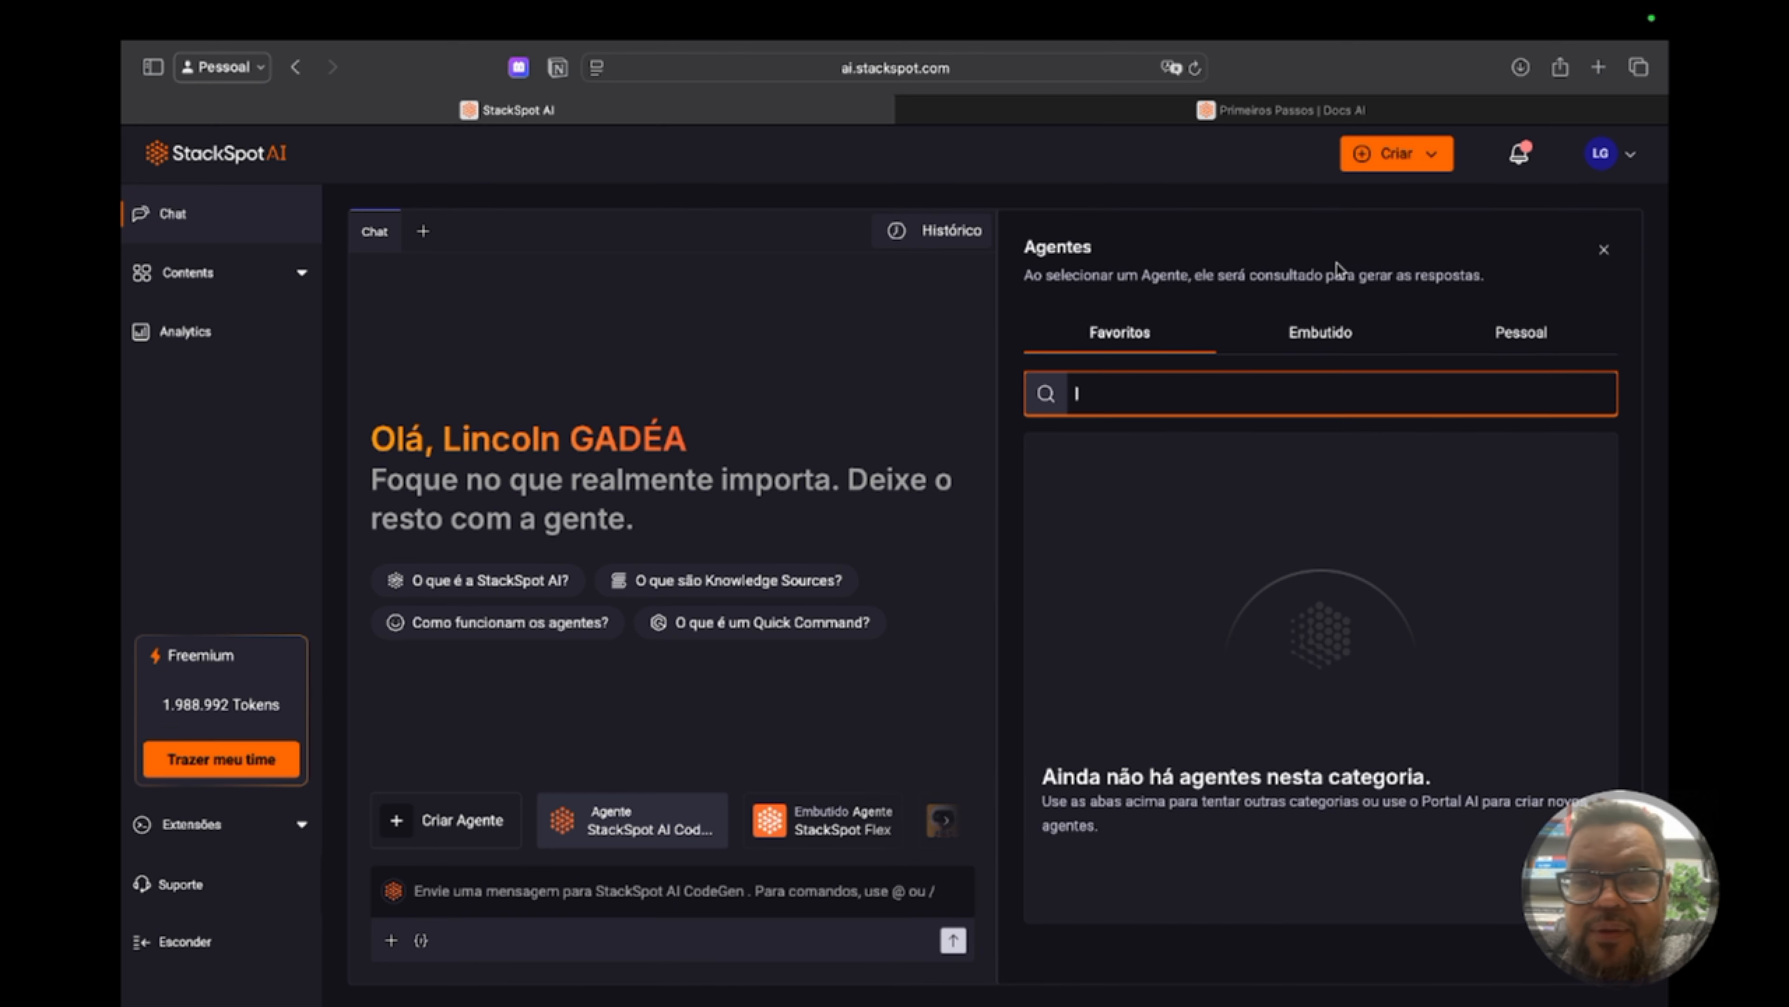
{"action": "left_click", "coordinate": [1507, 341]}
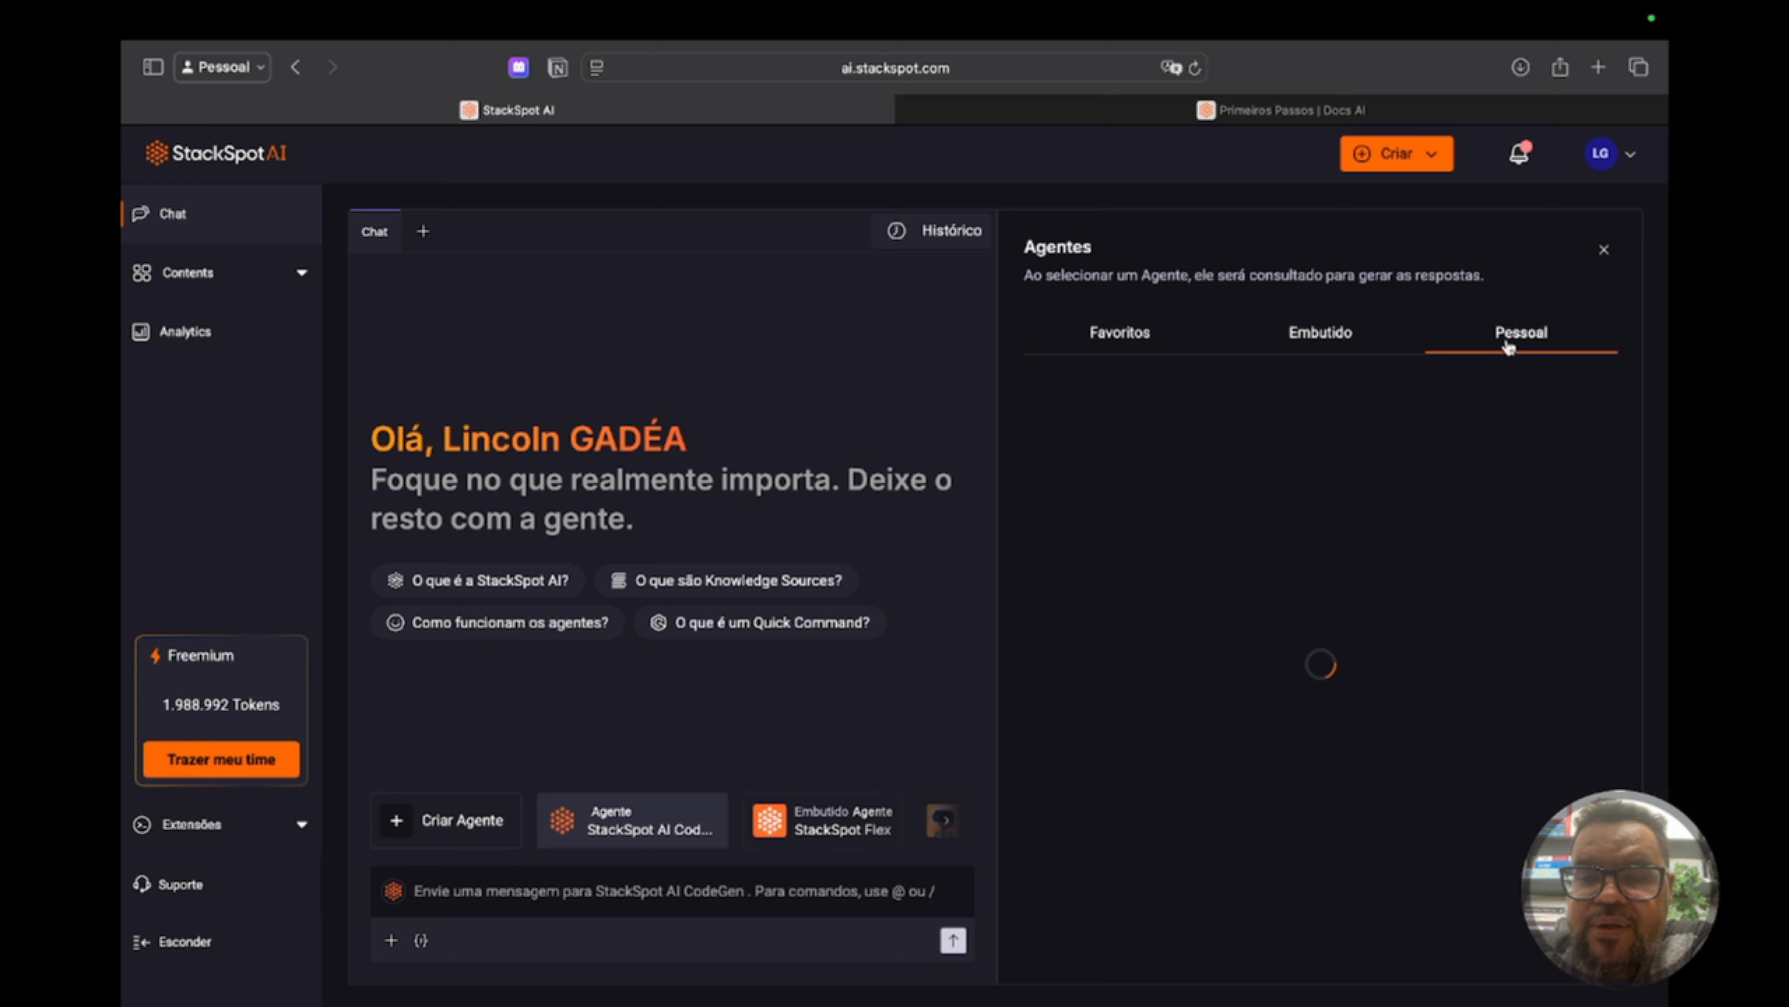
{"action": "scroll", "coordinate": [1229, 831], "scroll_direction": "down", "scroll_amount": 8}
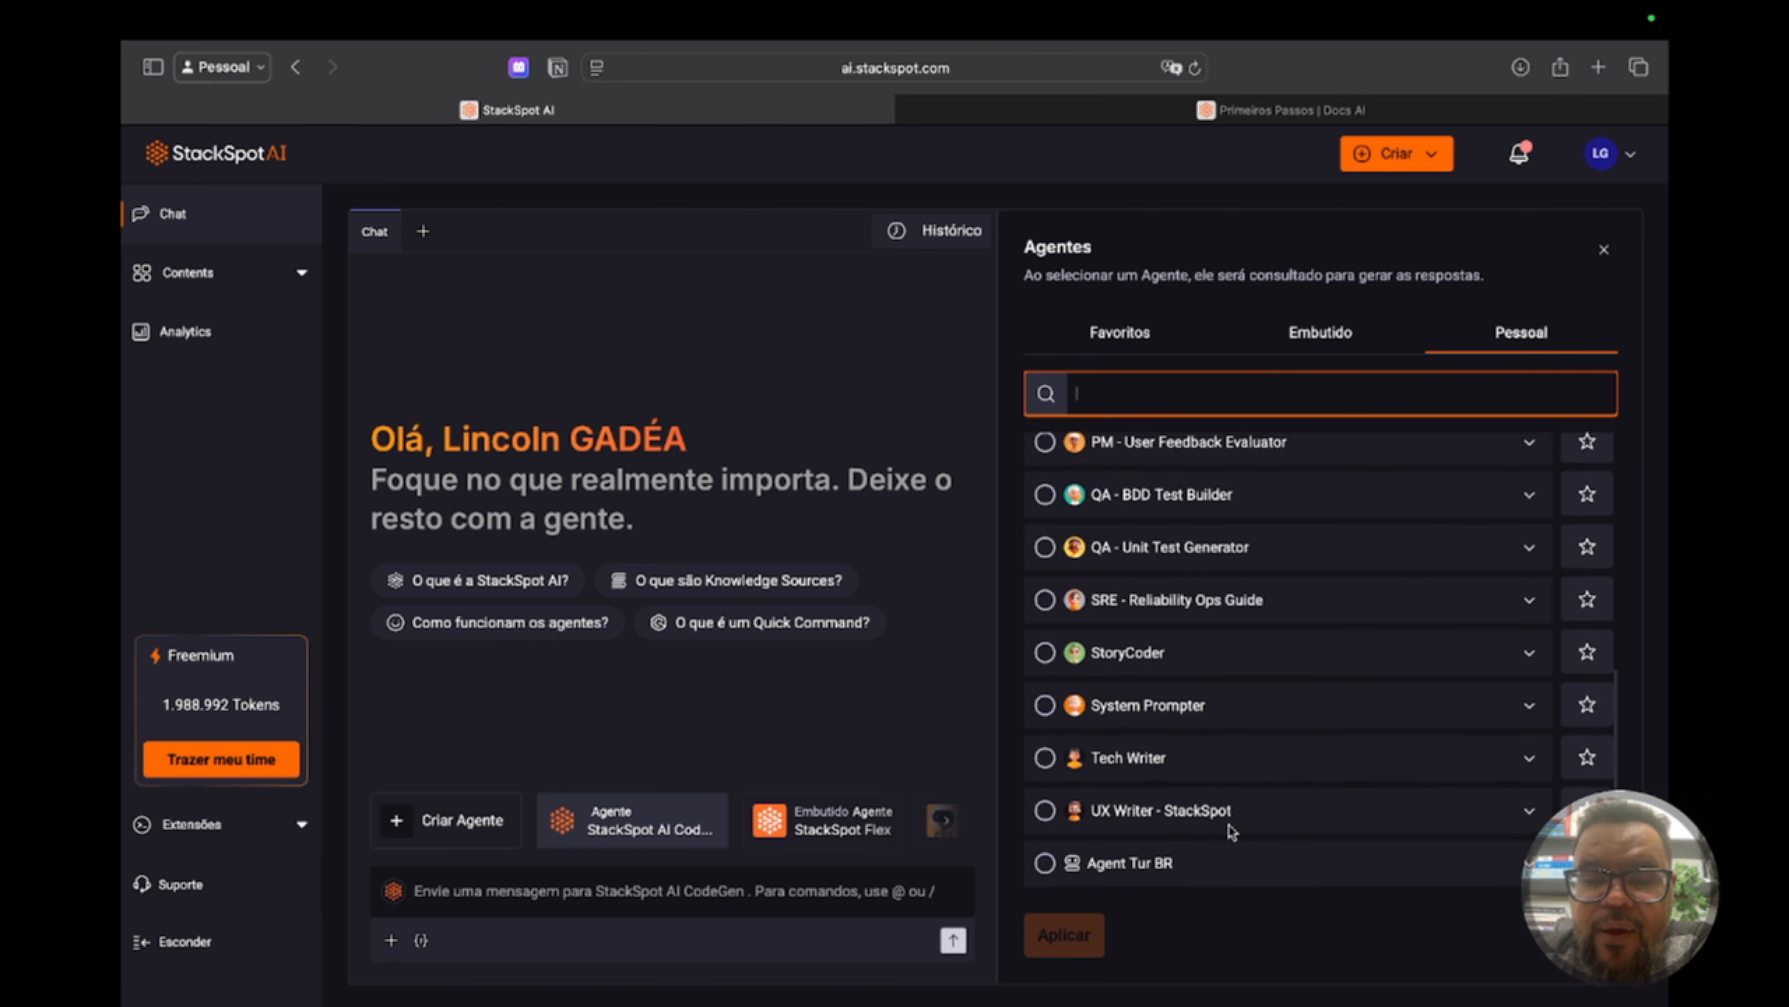
{"action": "left_click", "coordinate": [1046, 869]}
{"action": "left_click", "coordinate": [1065, 936]}
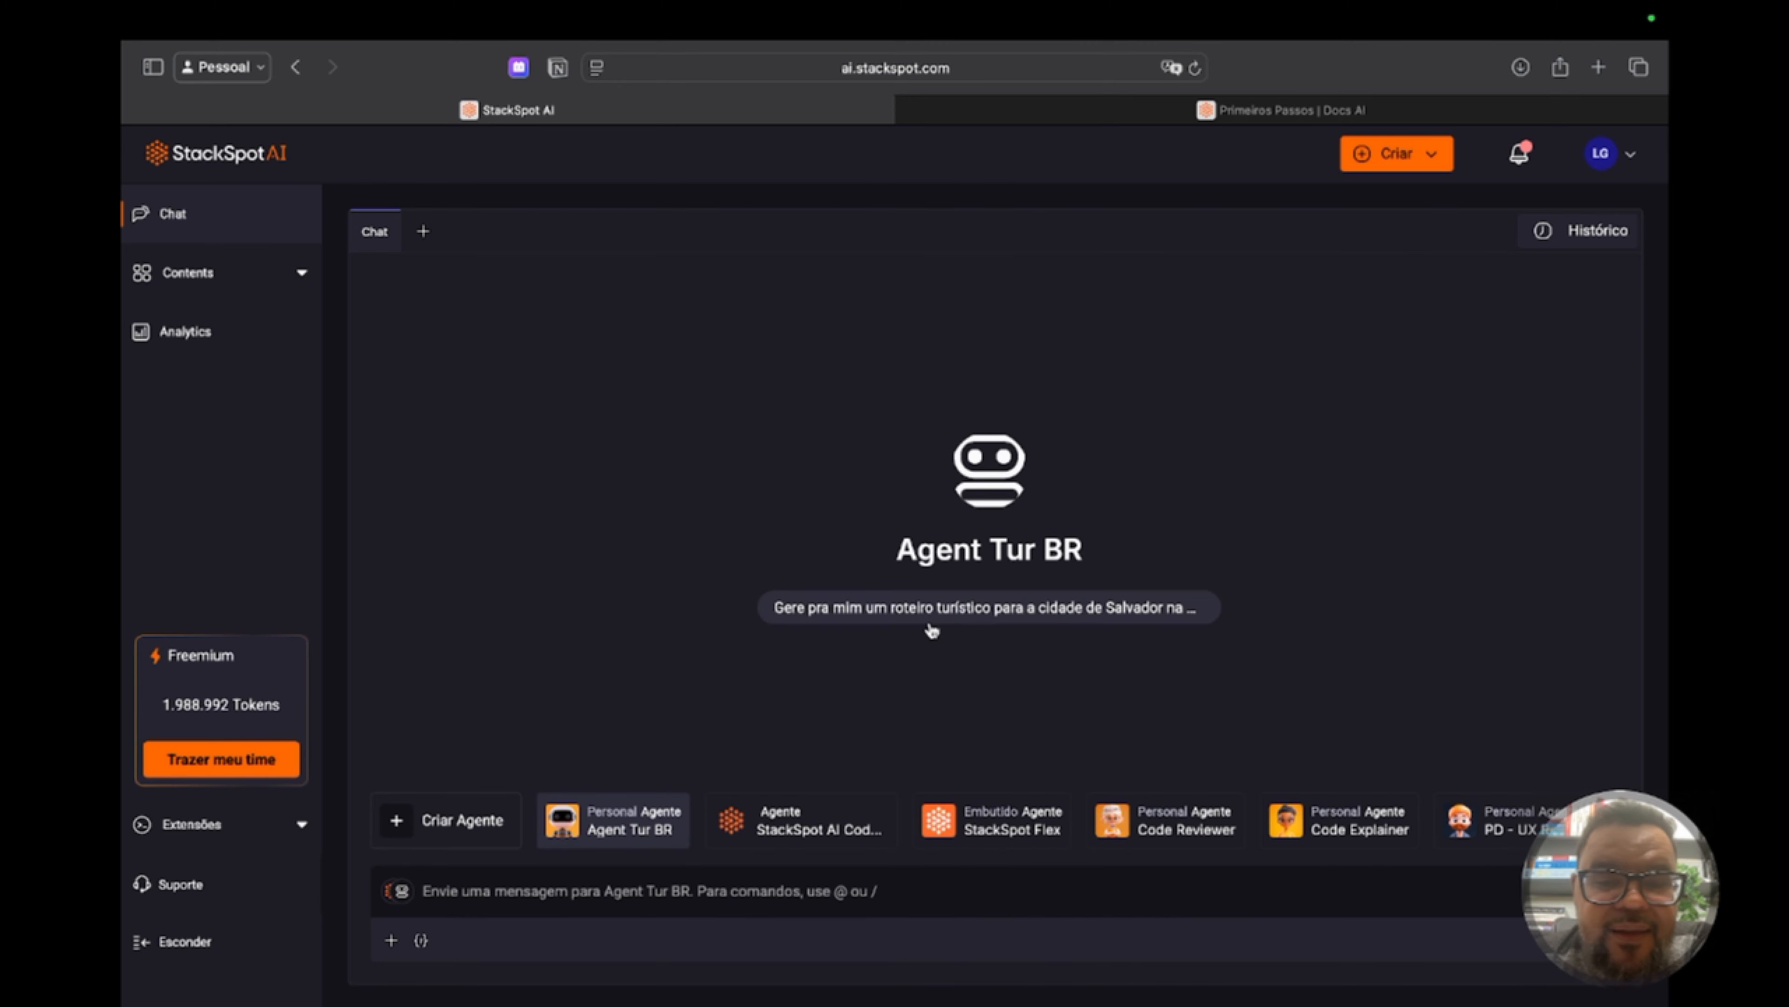
{"action": "left_click", "coordinate": [915, 602]}
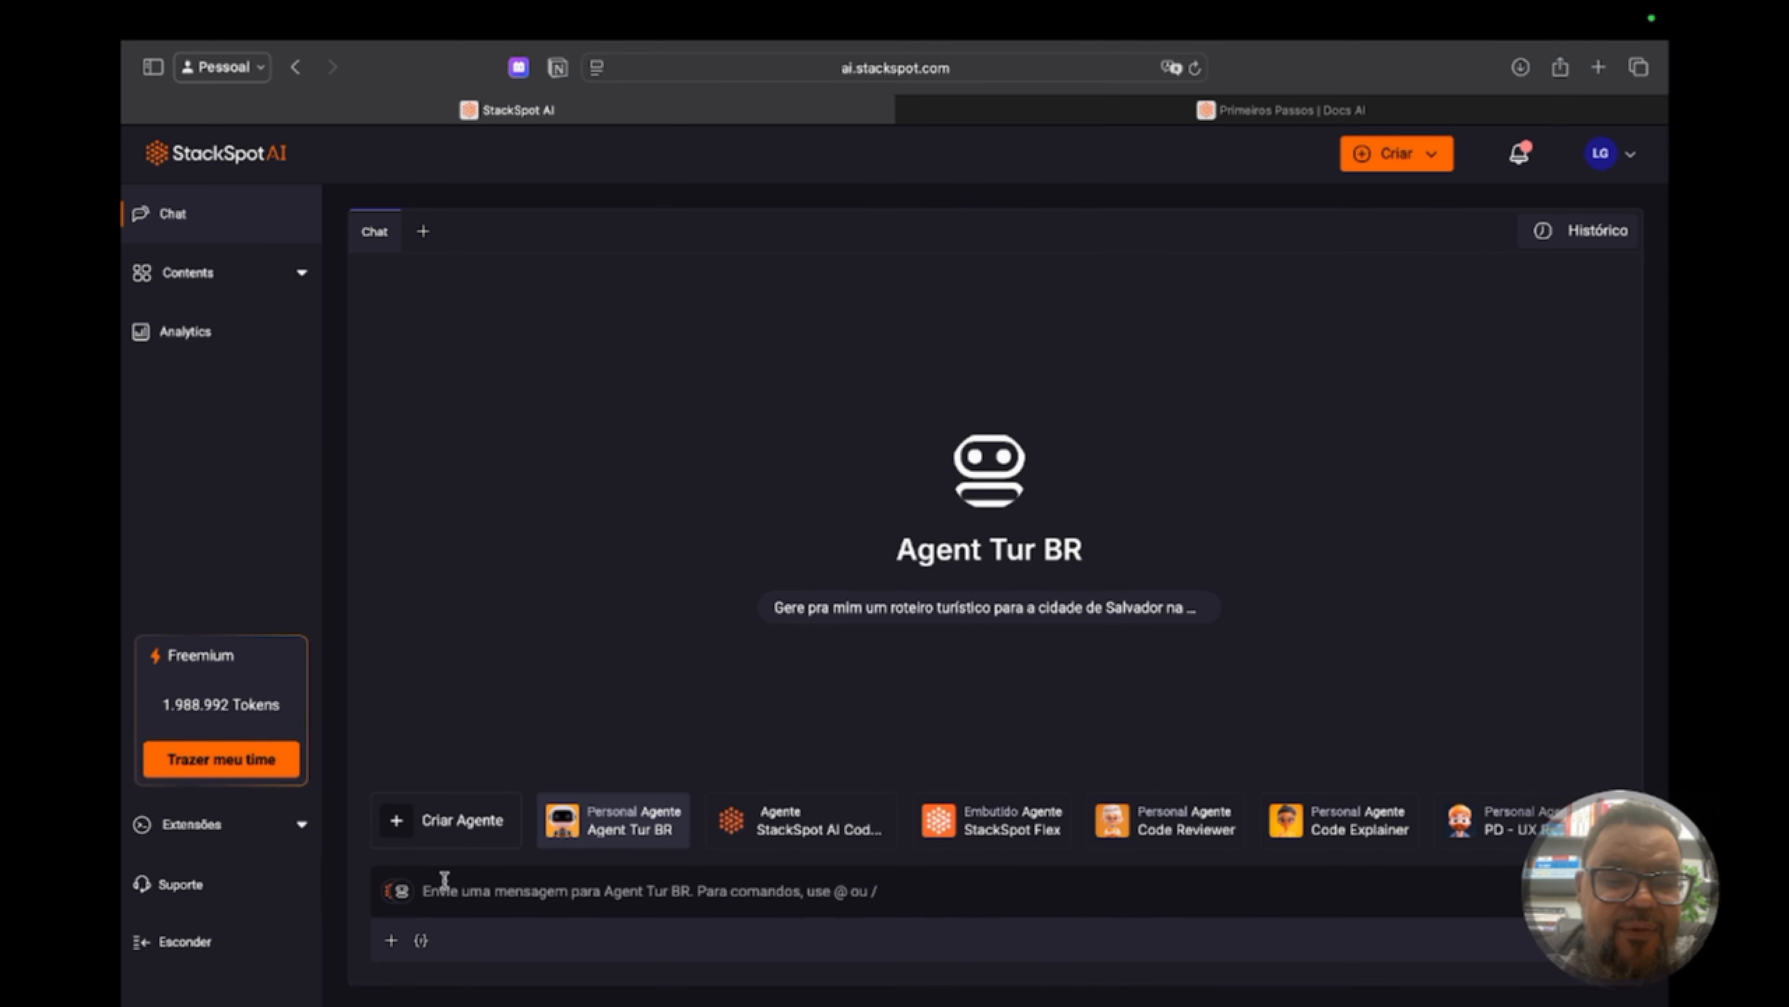
Expand the contents section and look through the Quick Commands and Stacks AI pages
{"action": "left_click", "coordinate": [301, 272]}
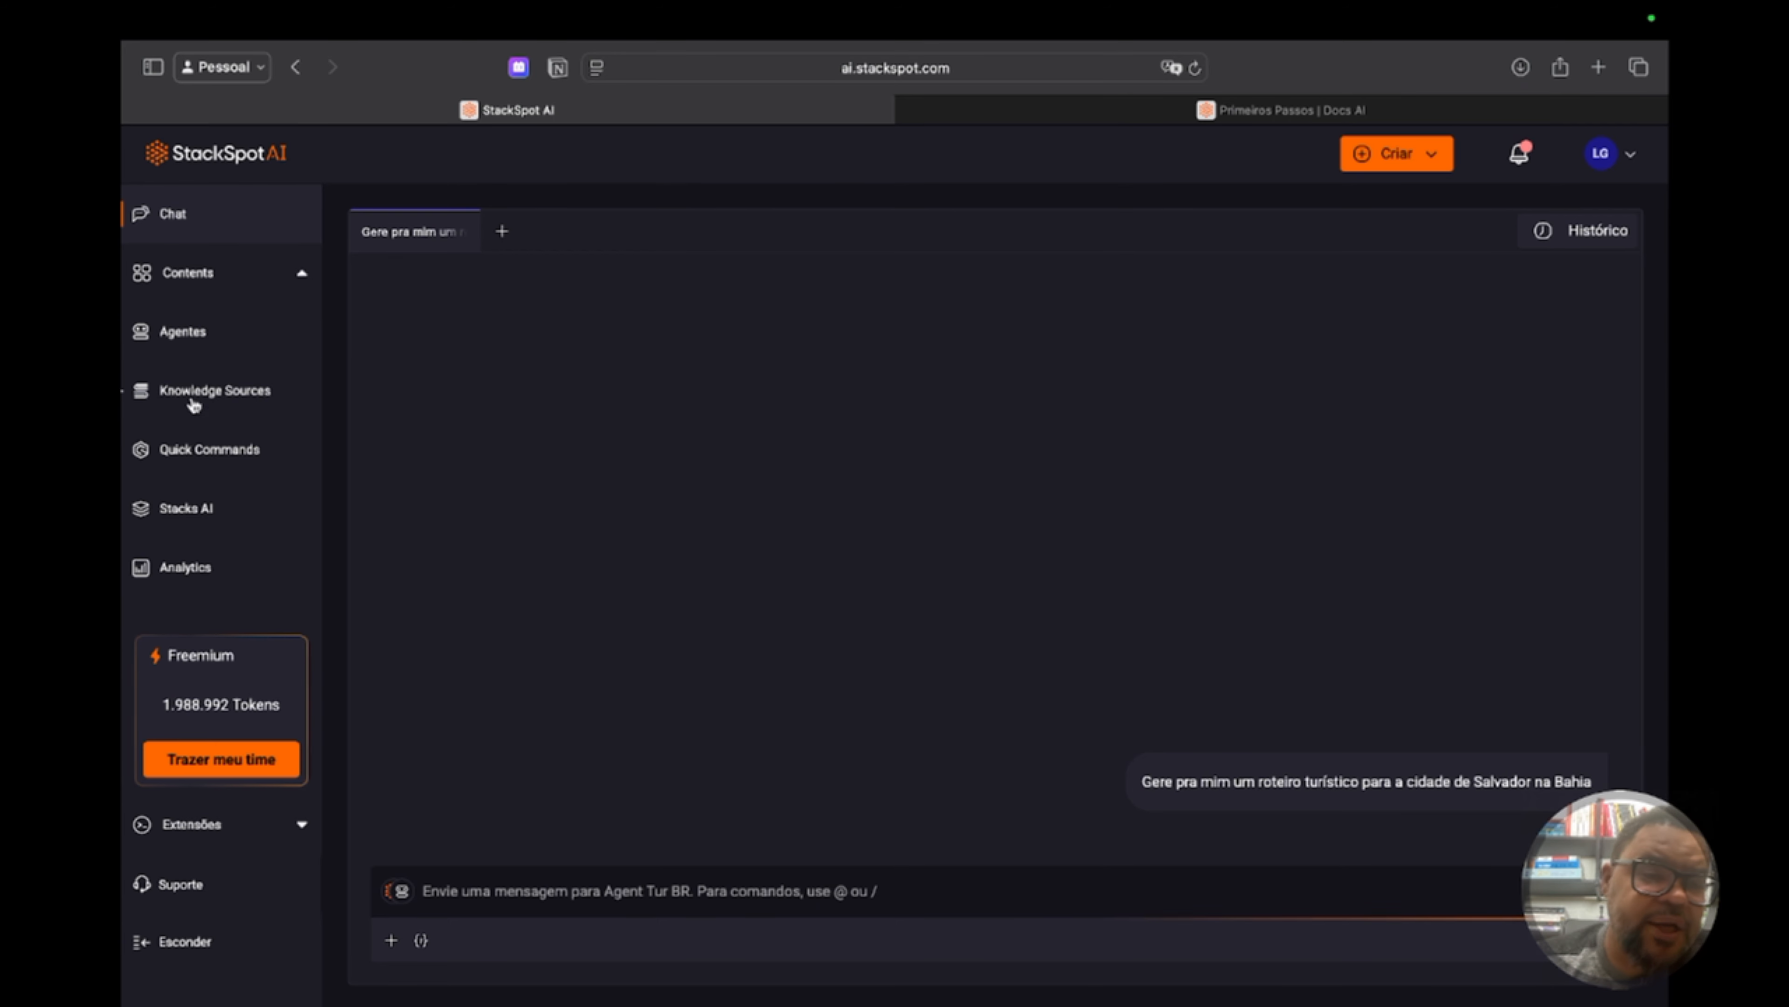
{"action": "left_click", "coordinate": [215, 455]}
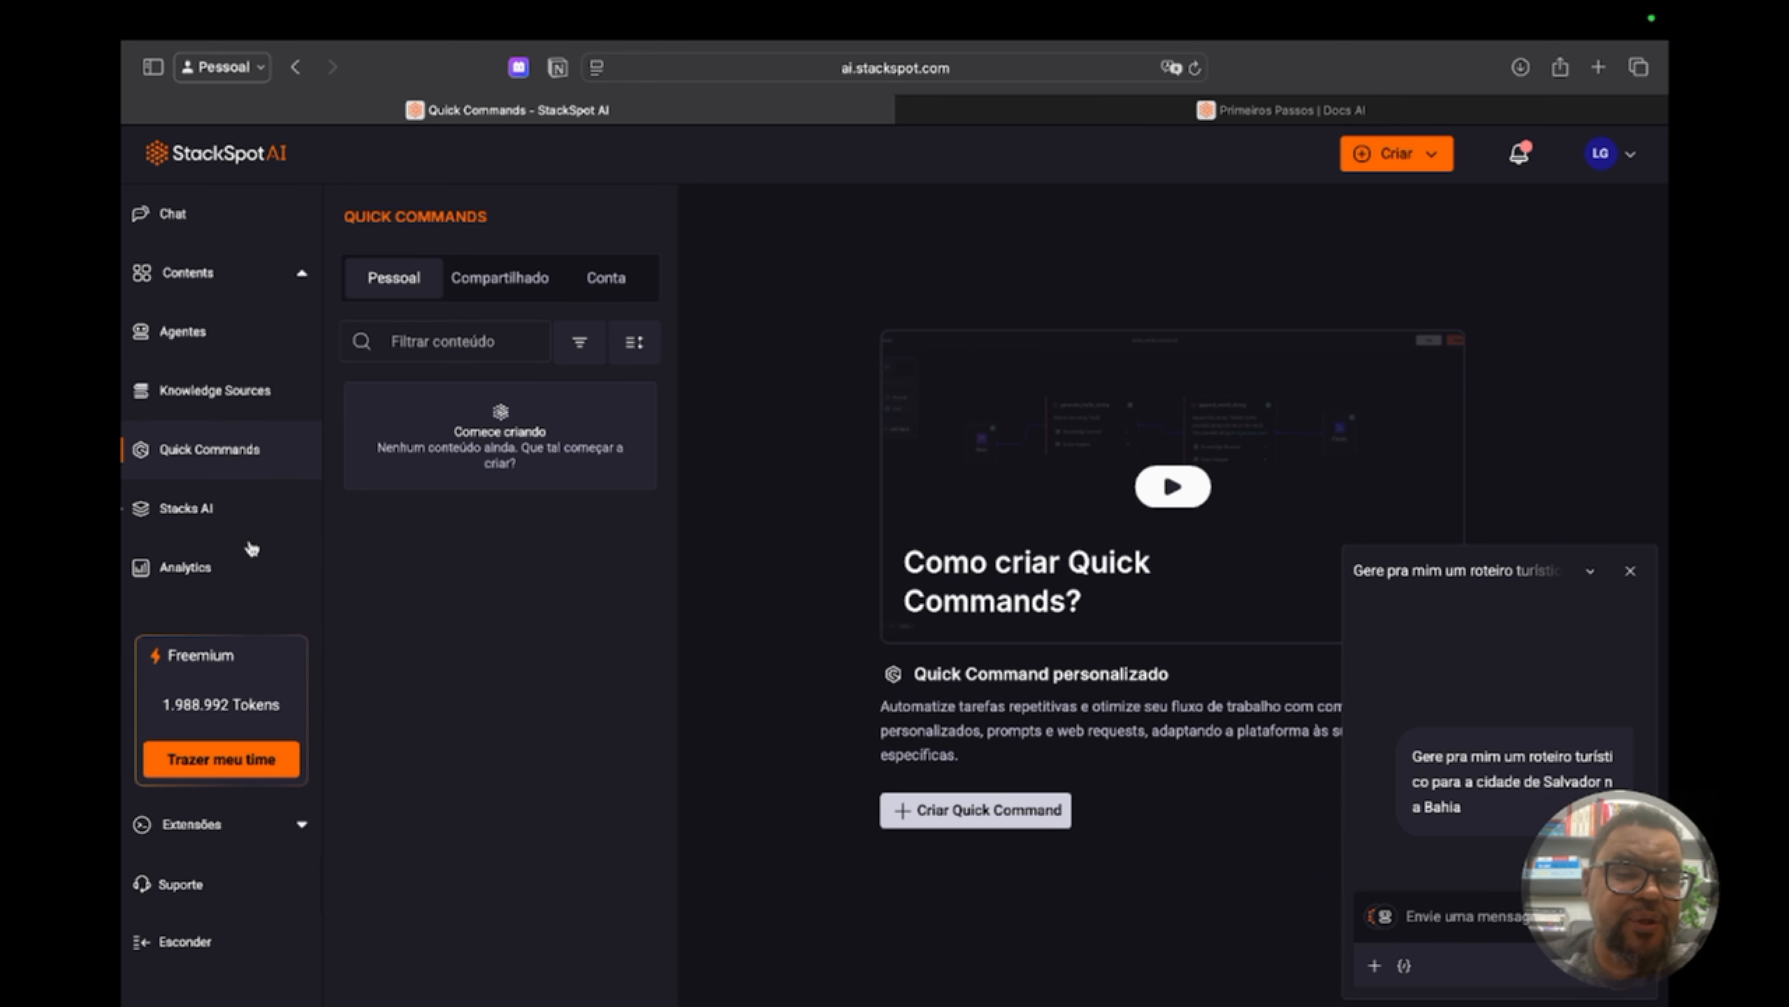
{"action": "left_click", "coordinate": [184, 517]}
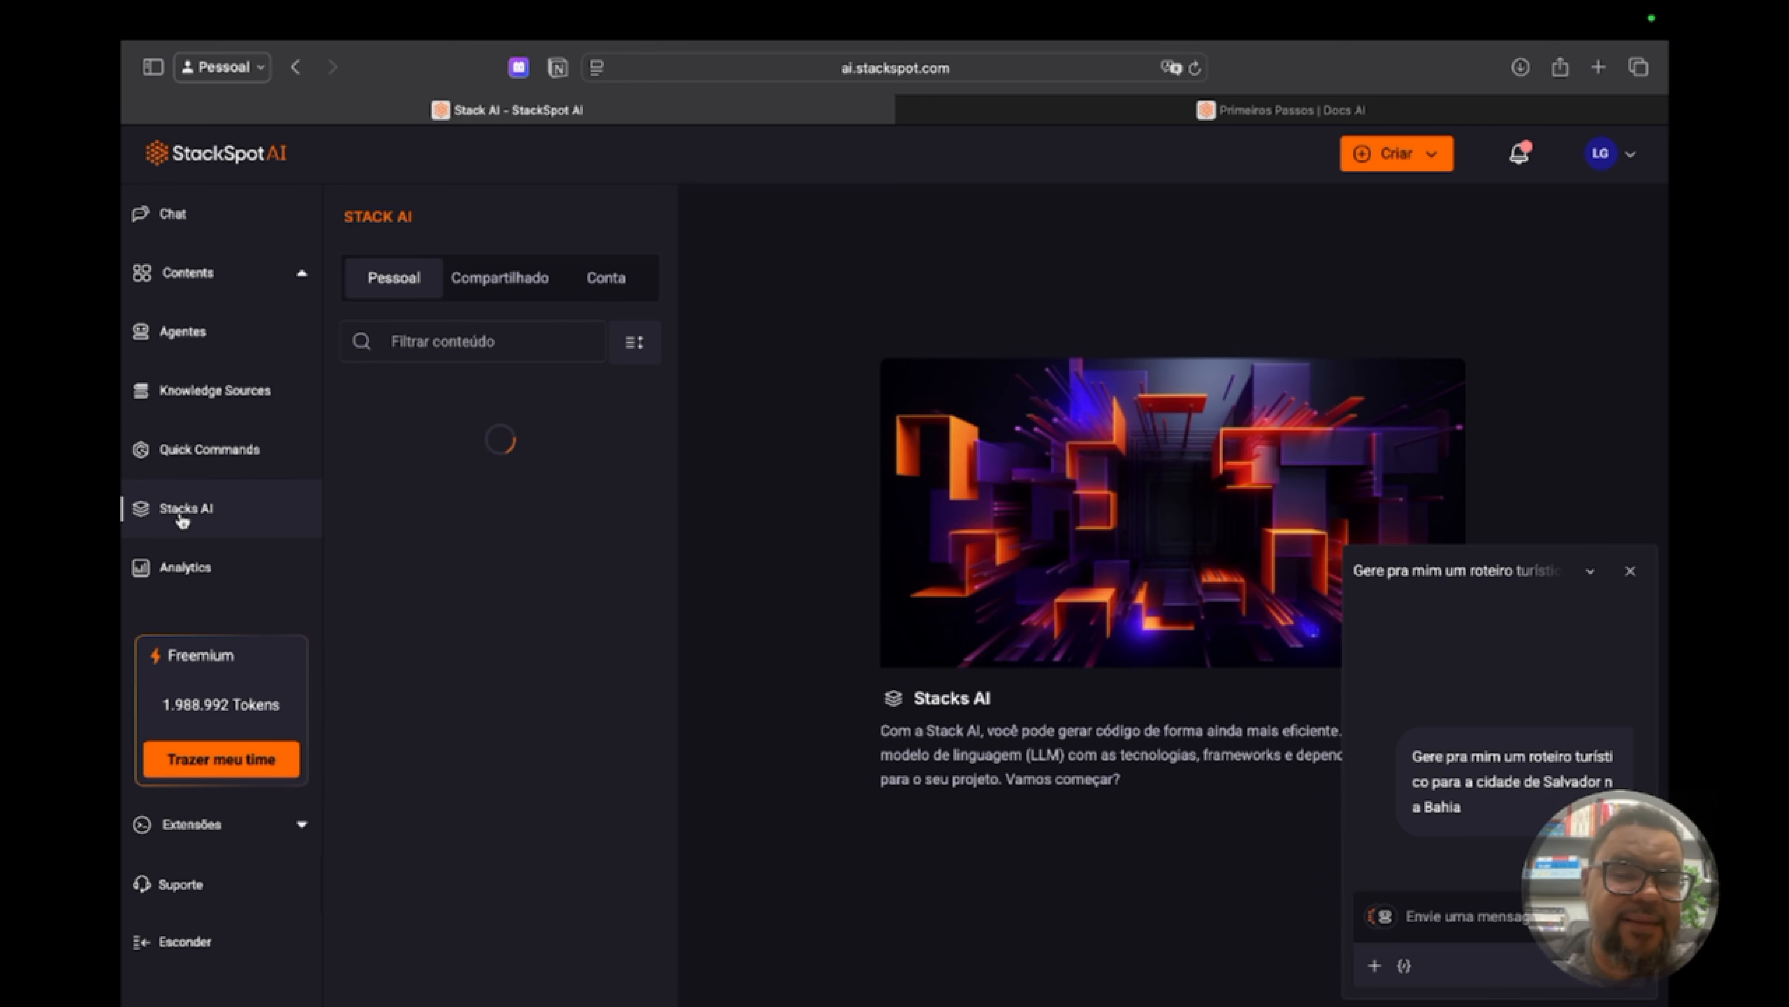
{"action": "left_click", "coordinate": [232, 459]}
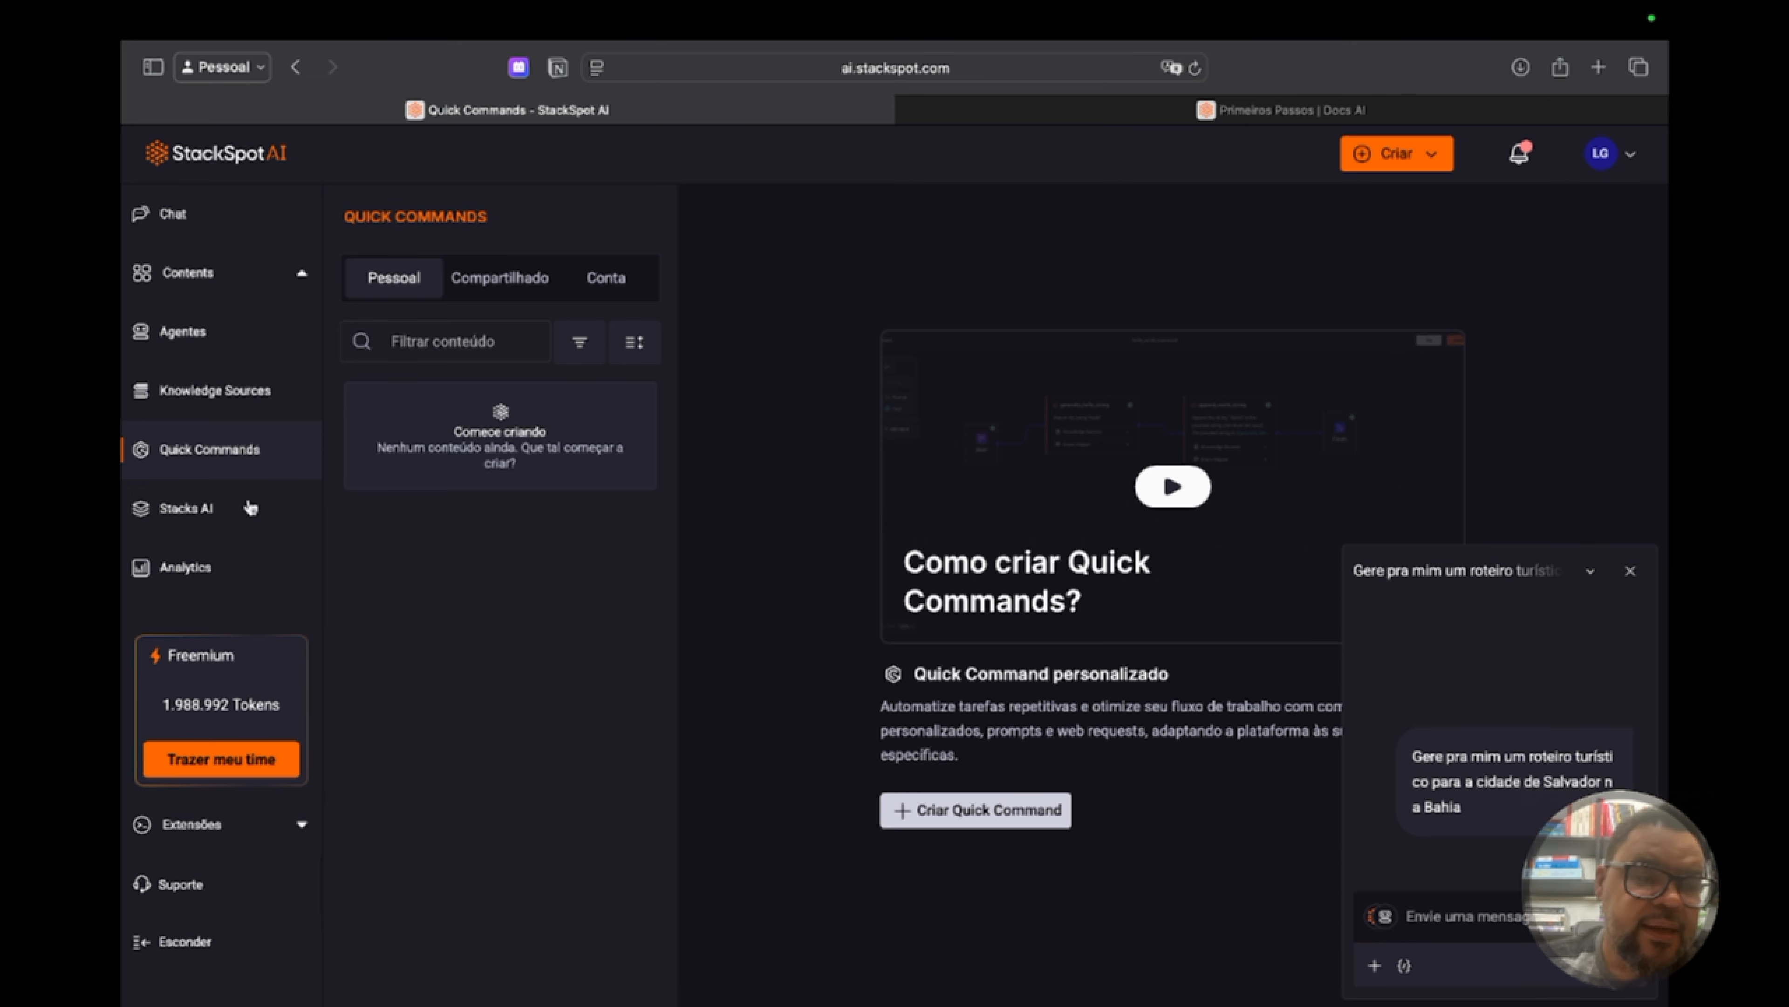
{"action": "left_click", "coordinate": [162, 506]}
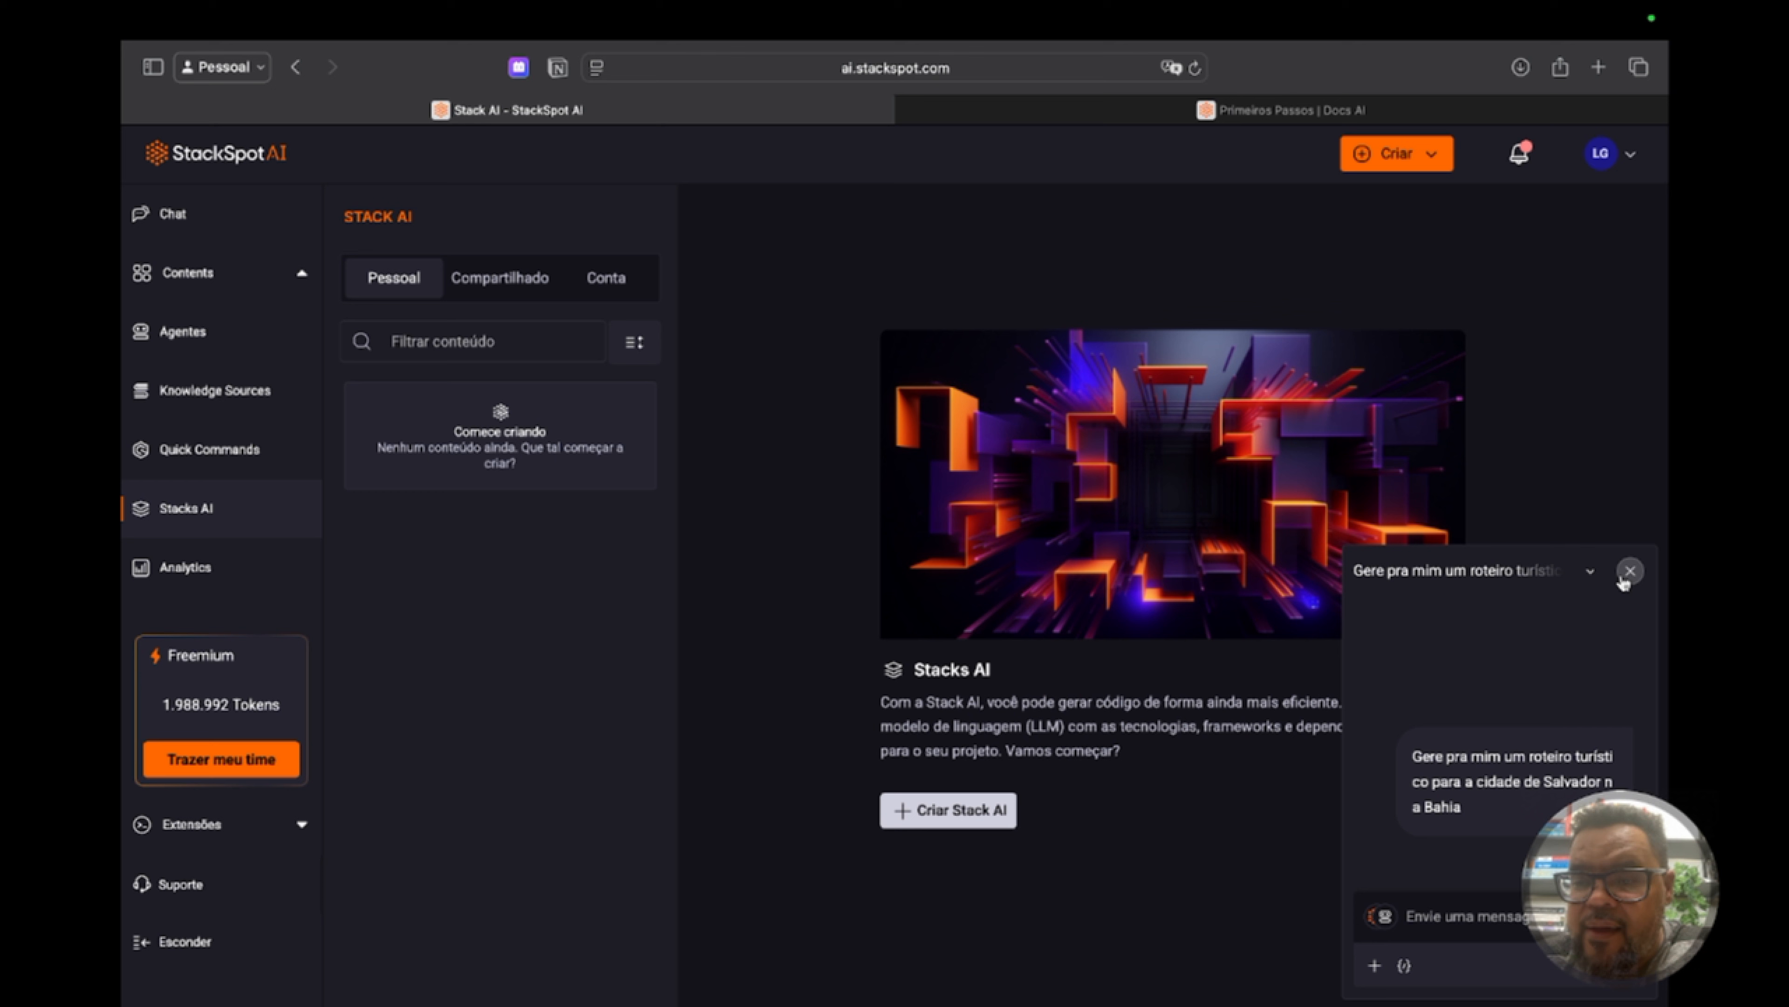
Close the floating chat on the Stacks AI page and return to the Salvador itinerary conversation in the main chat
{"action": "left_click", "coordinate": [1591, 574]}
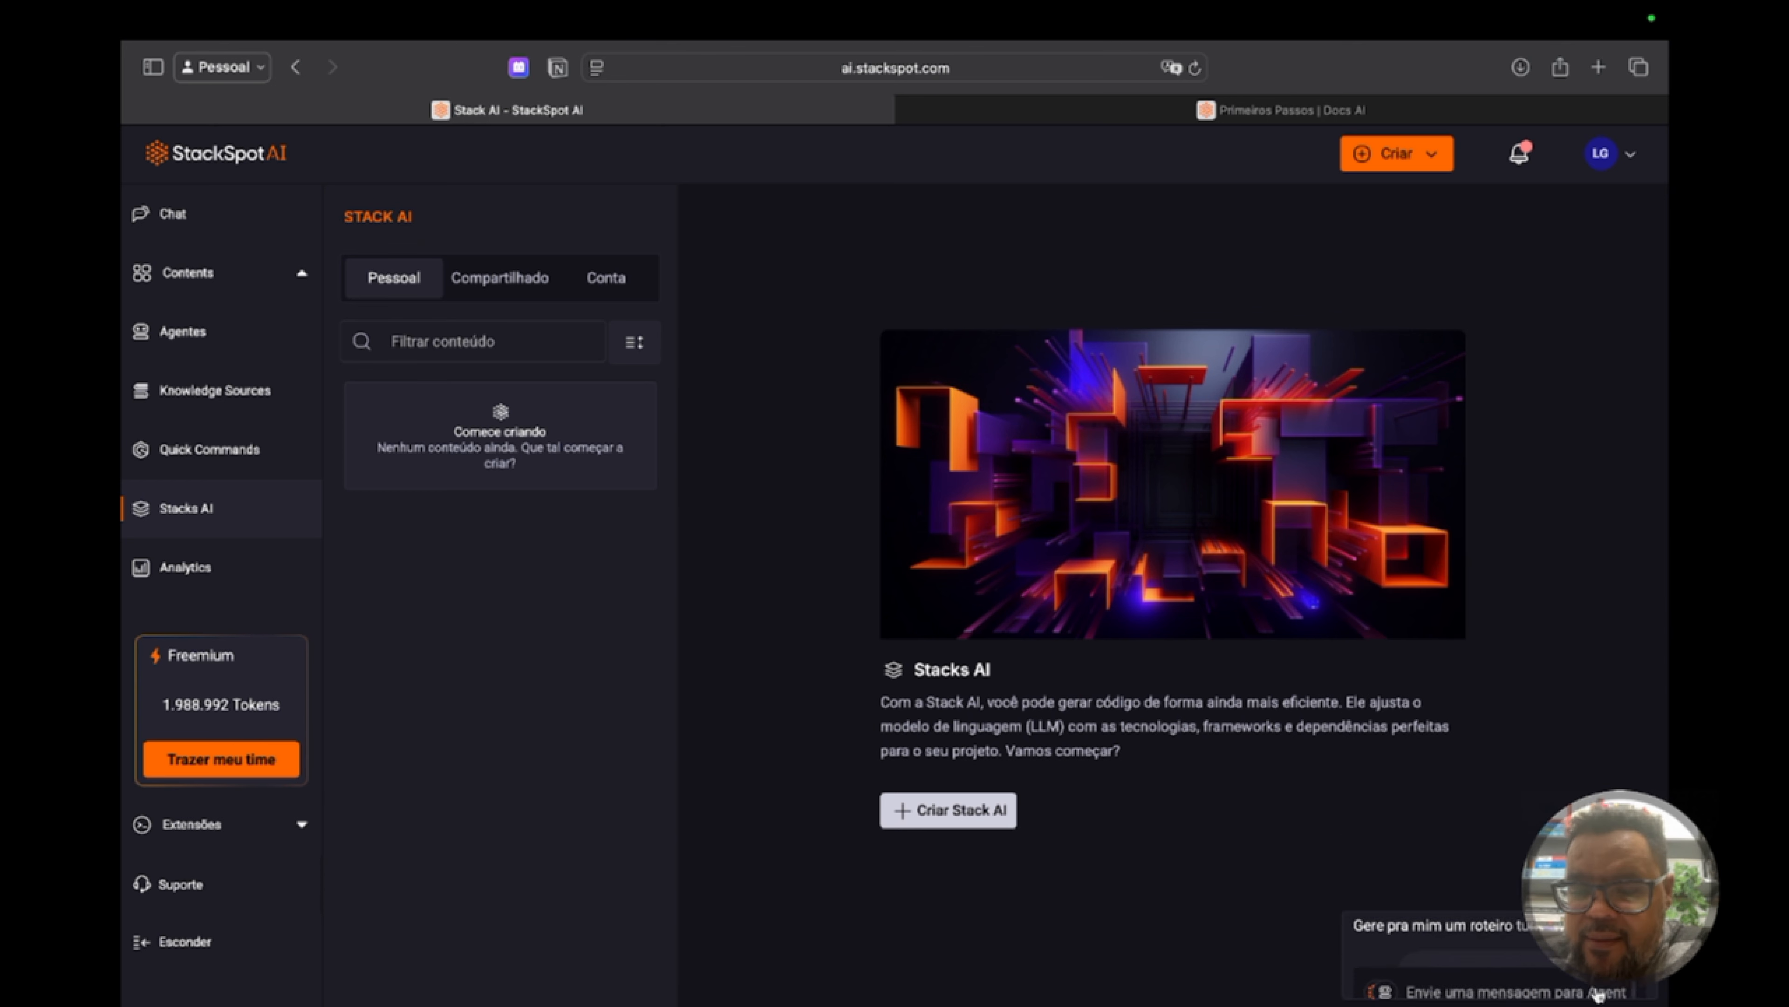
{"action": "left_click", "coordinate": [1592, 986]}
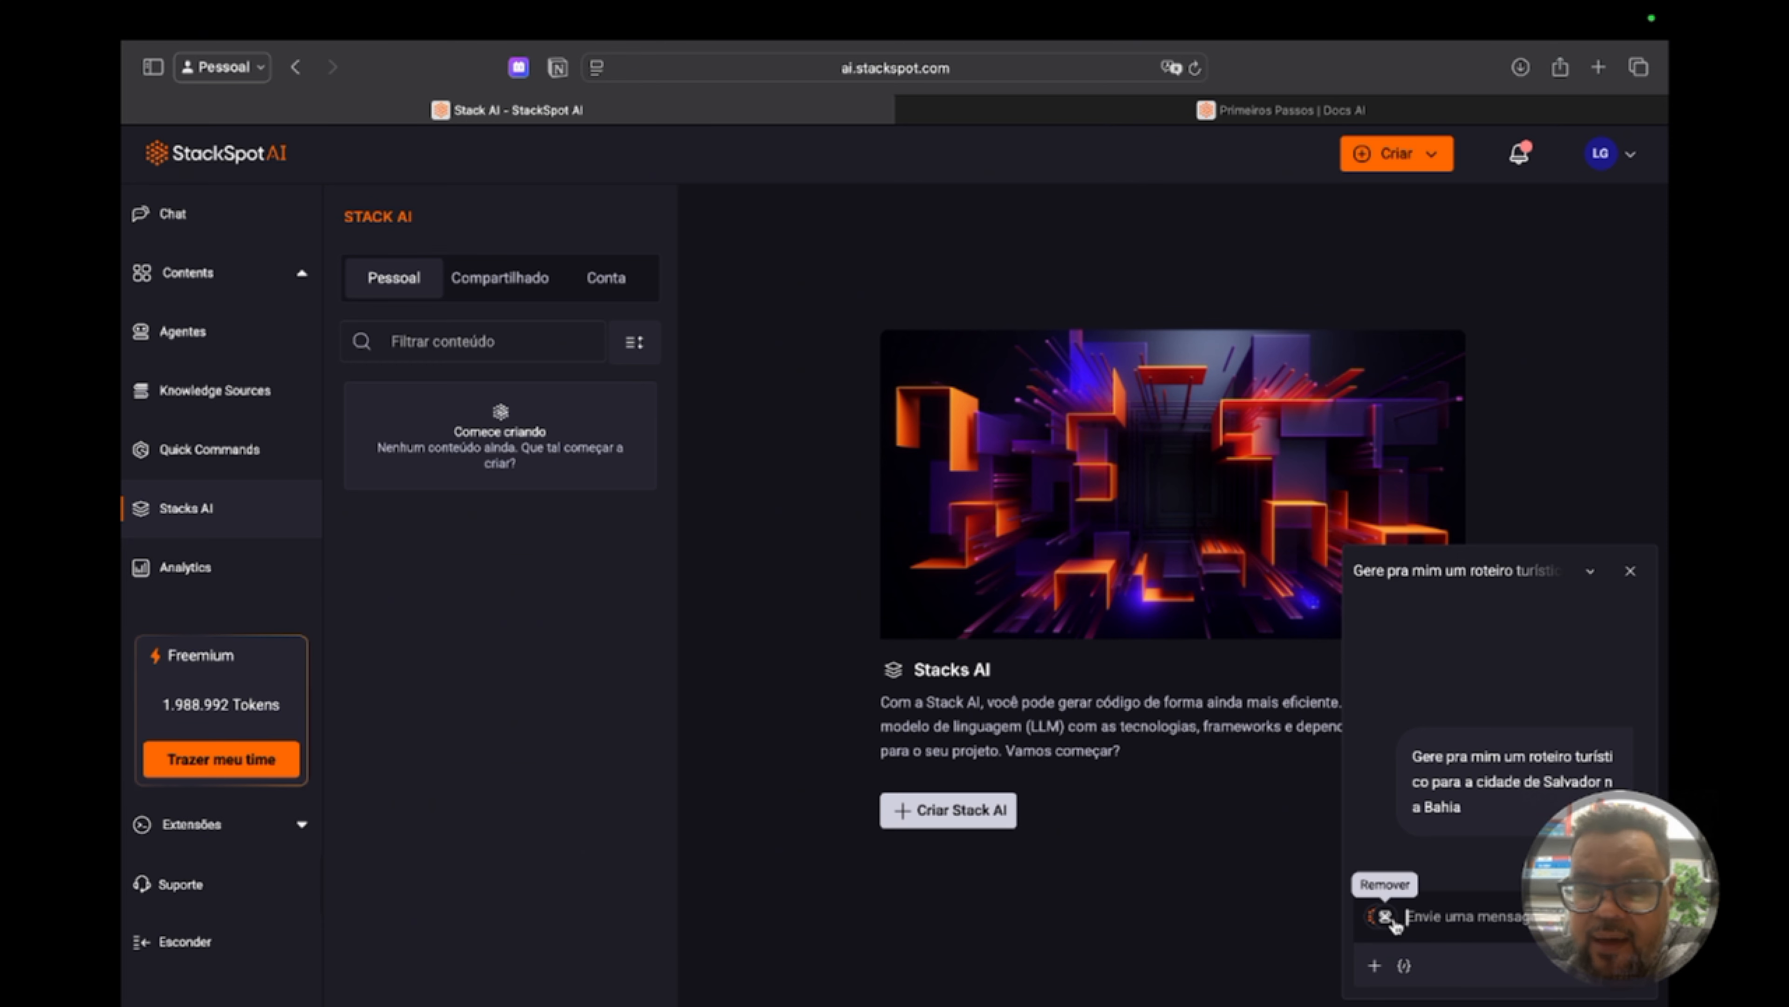
{"action": "left_click", "coordinate": [1629, 571]}
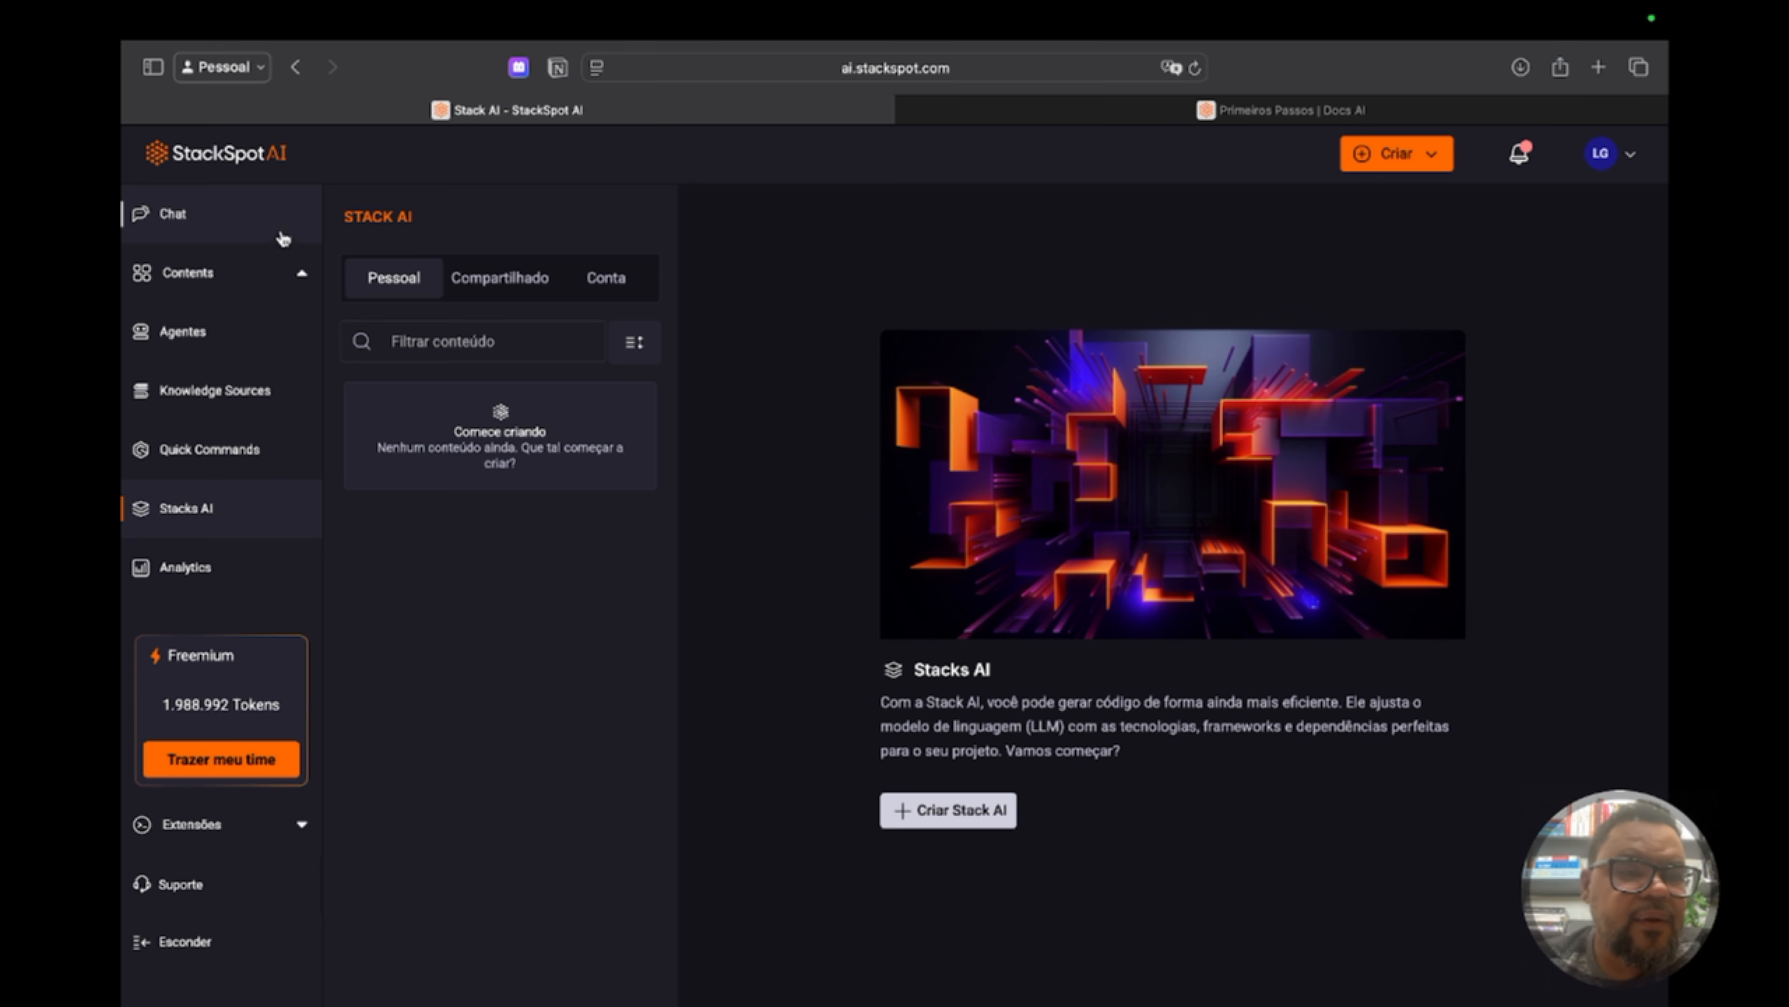
{"action": "left_click", "coordinate": [178, 204]}
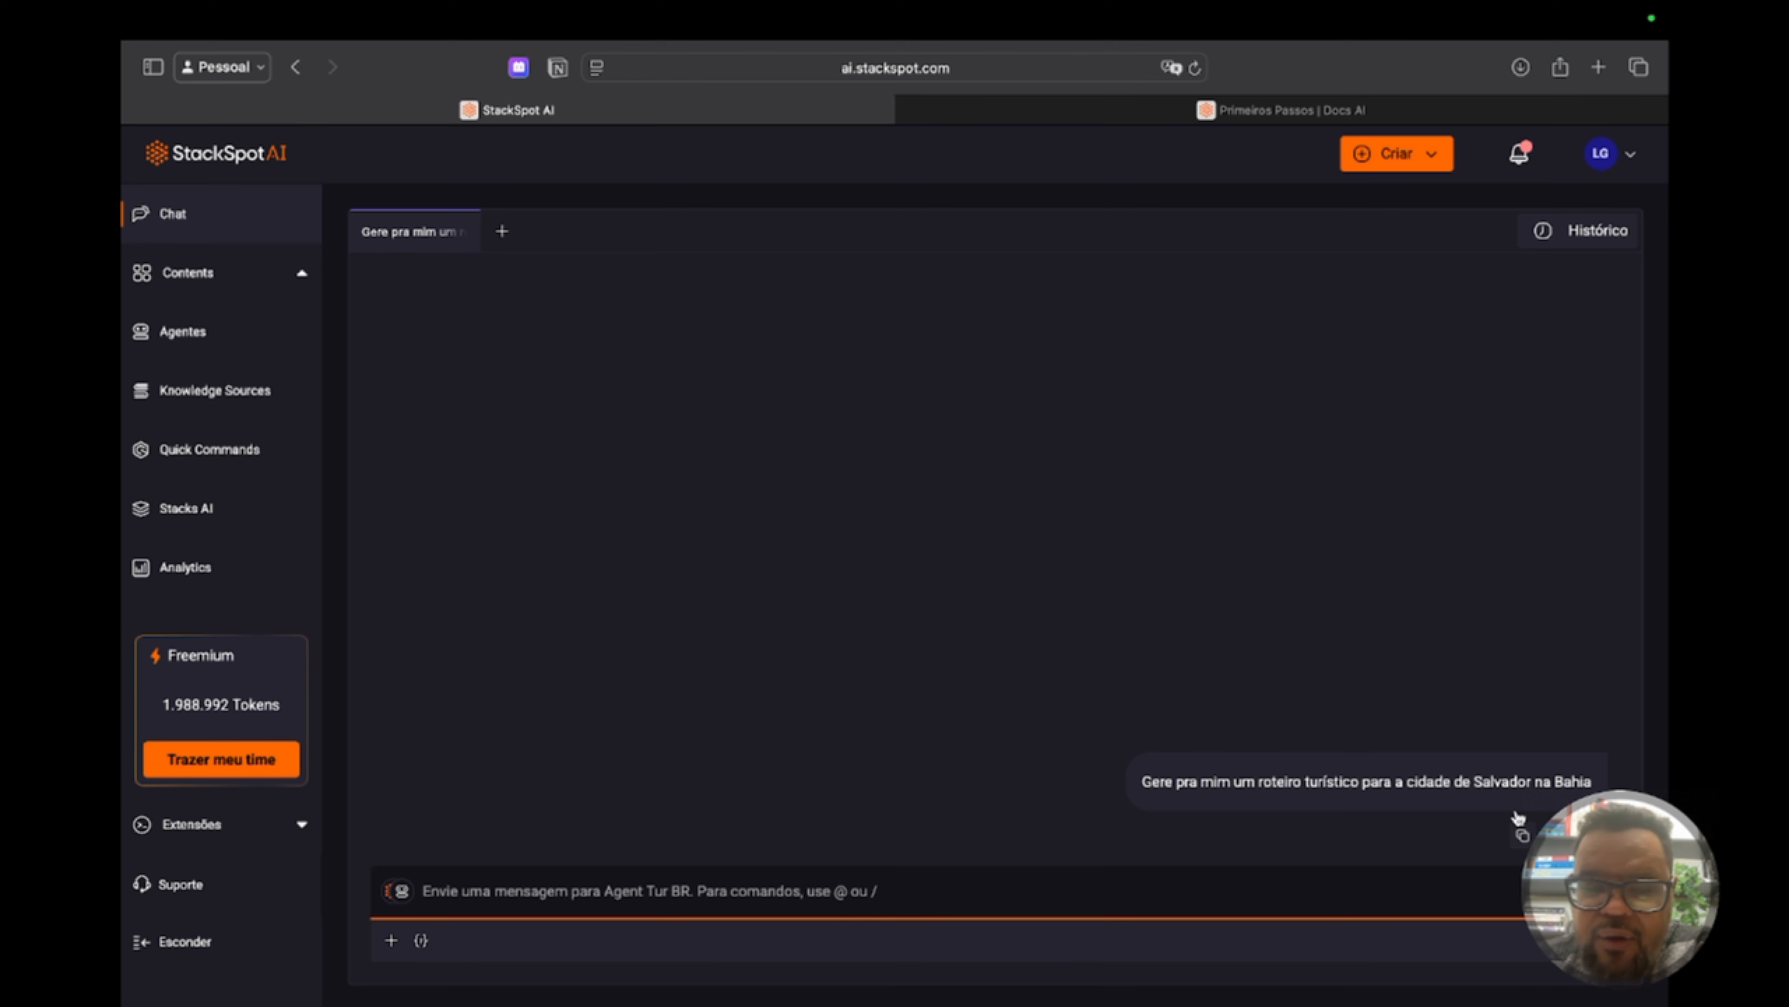
{"action": "left_click", "coordinate": [1440, 776]}
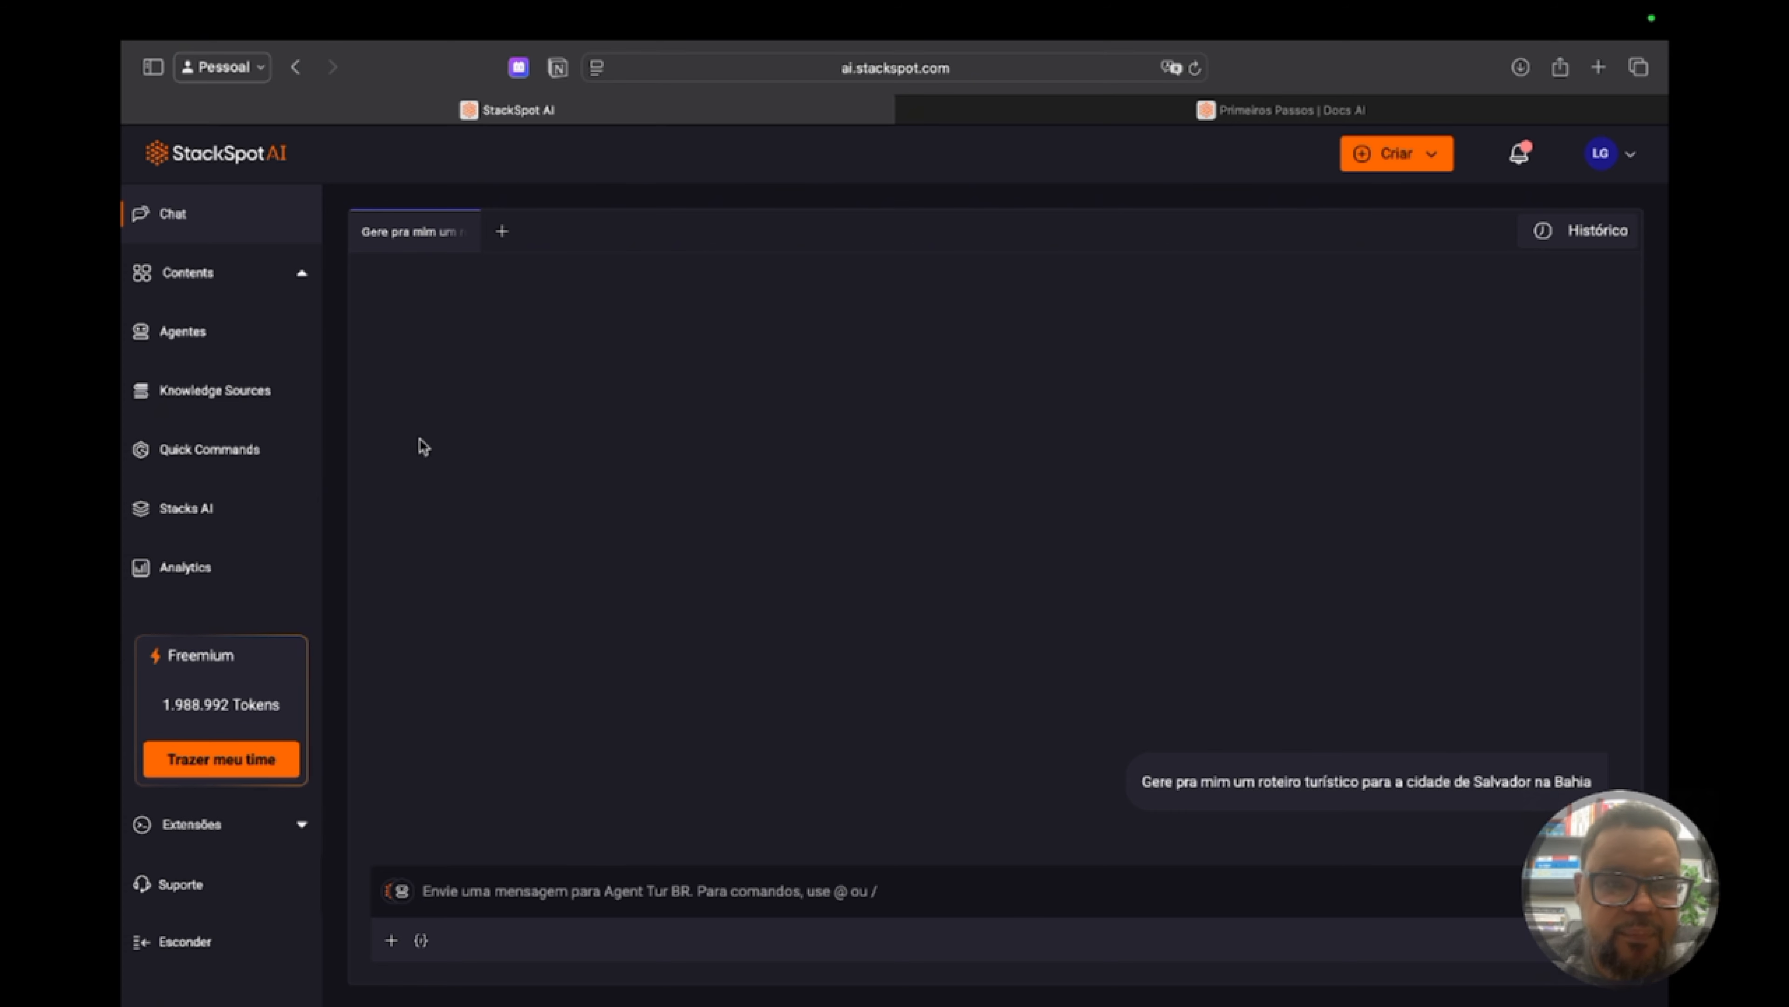
Open an additional chat, apply the personal agent Agent Tur BR and send its suggested Salvador itinerary prompt
{"action": "left_click", "coordinate": [501, 233]}
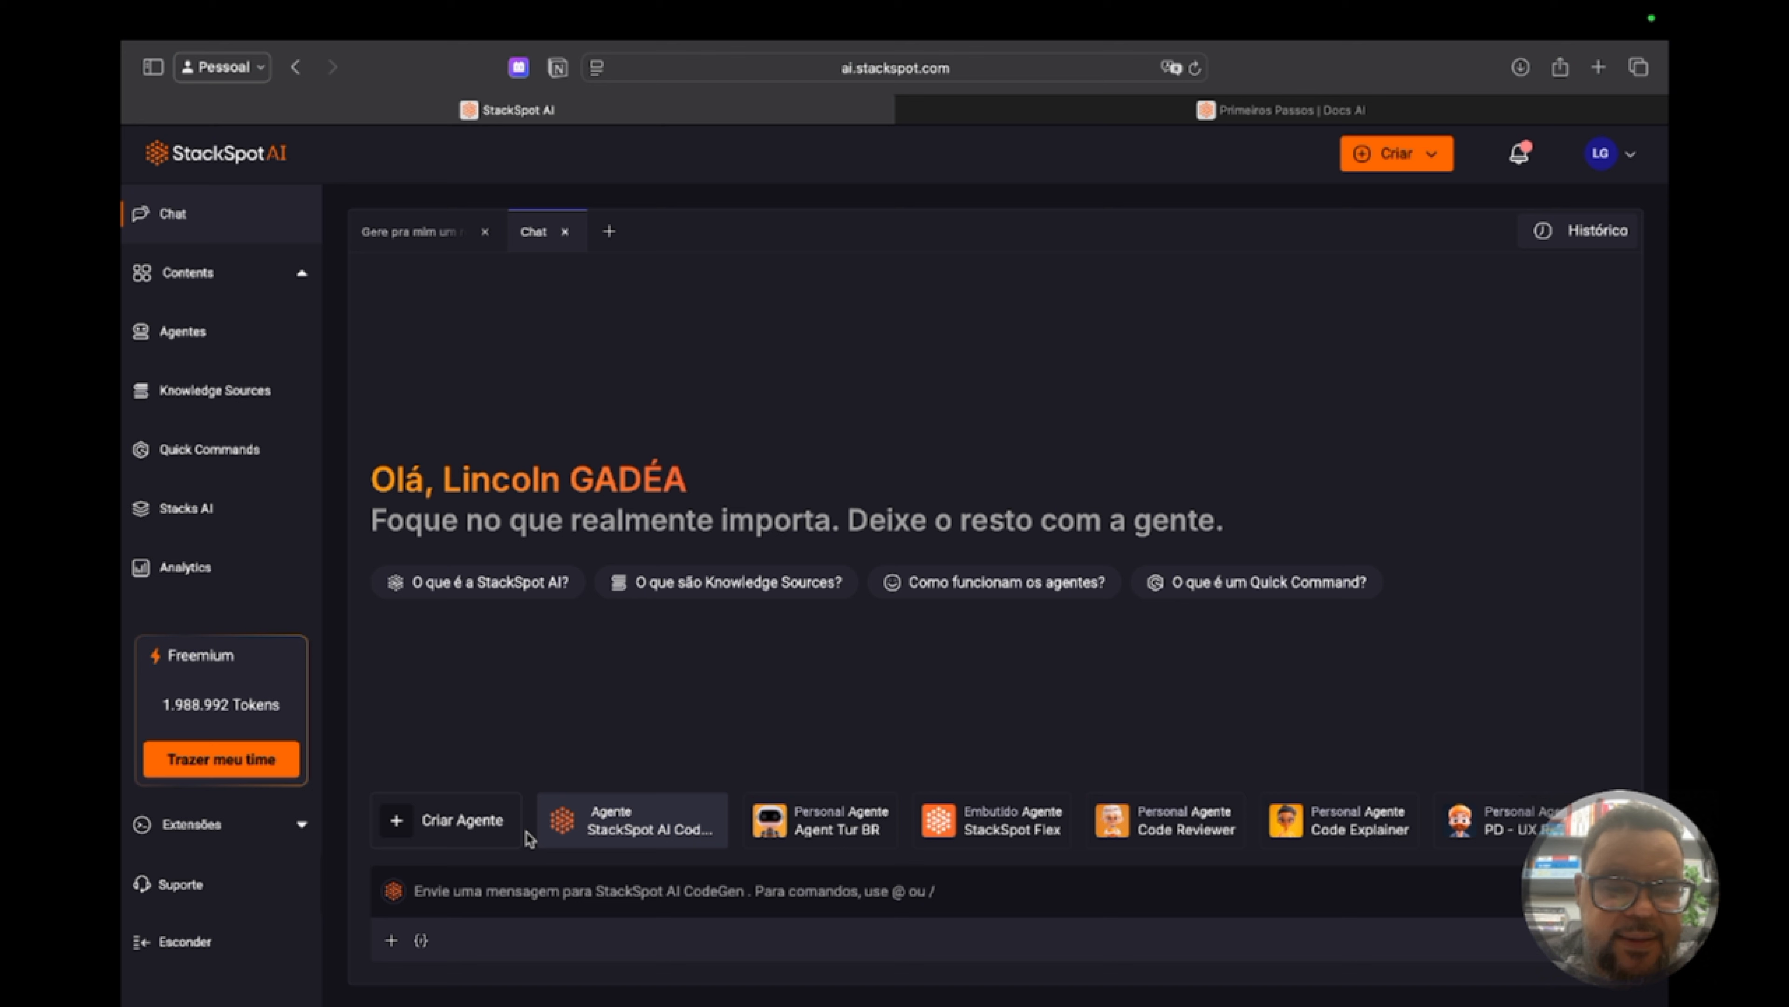
{"action": "left_click", "coordinate": [393, 892]}
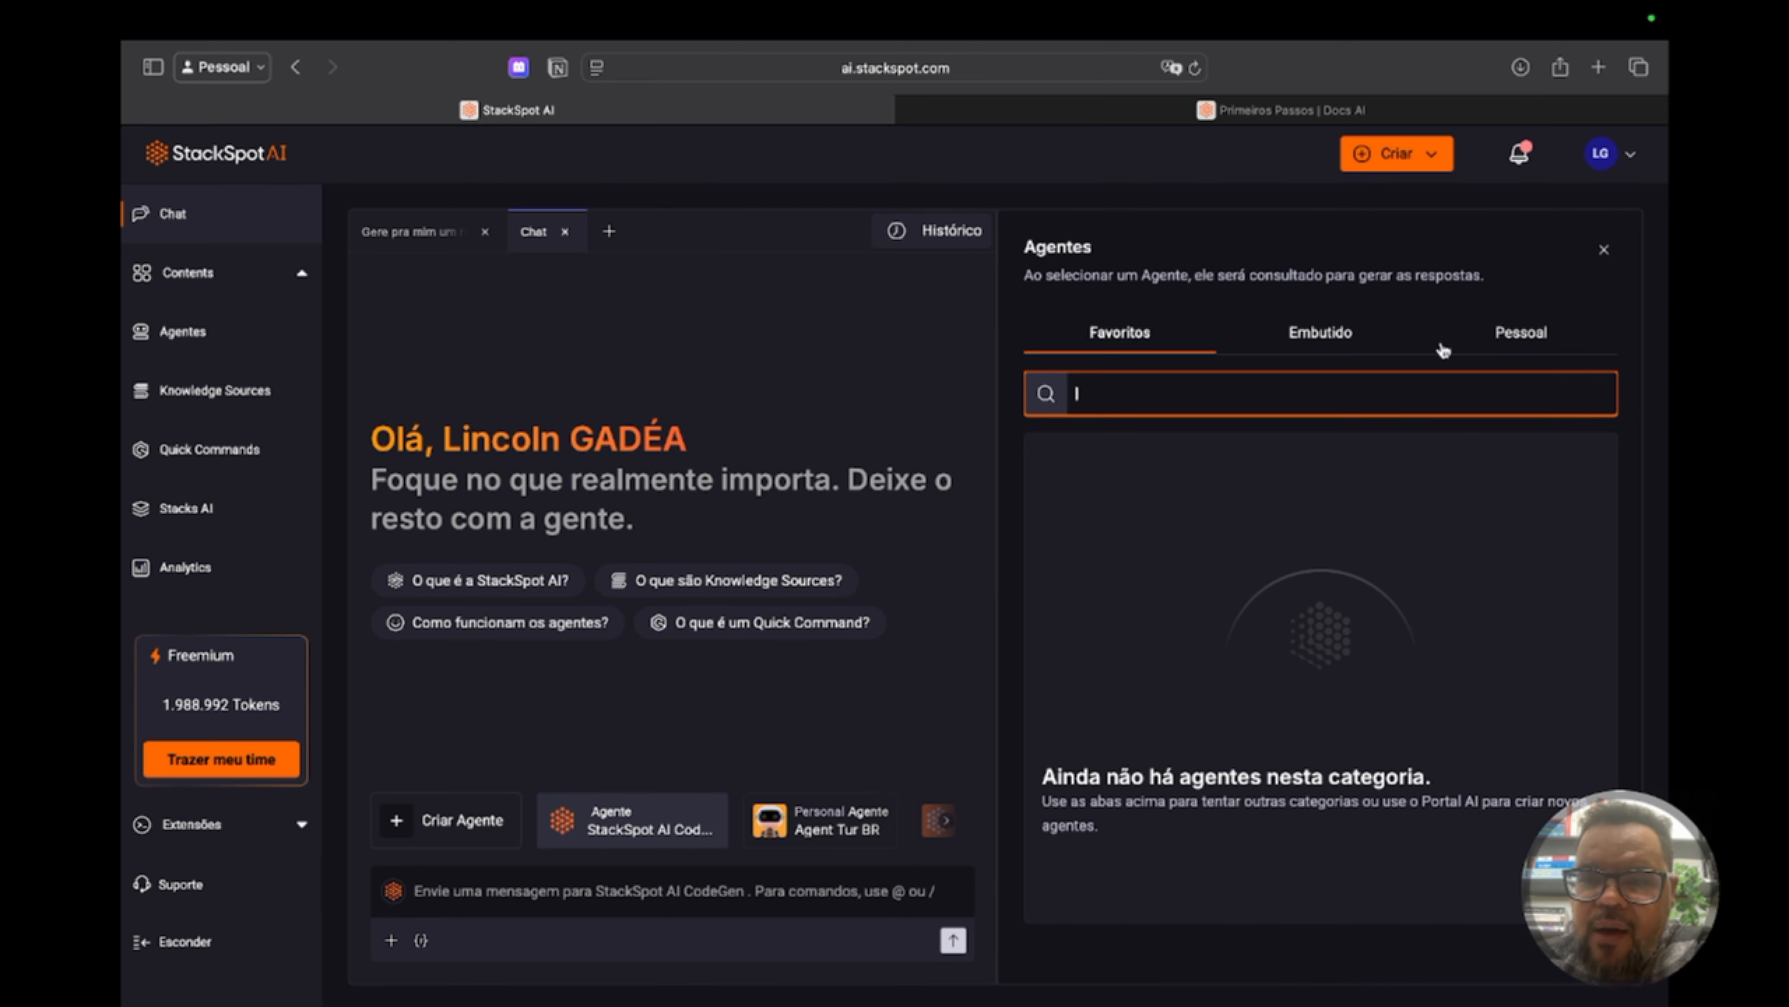
{"action": "left_click", "coordinate": [1522, 343]}
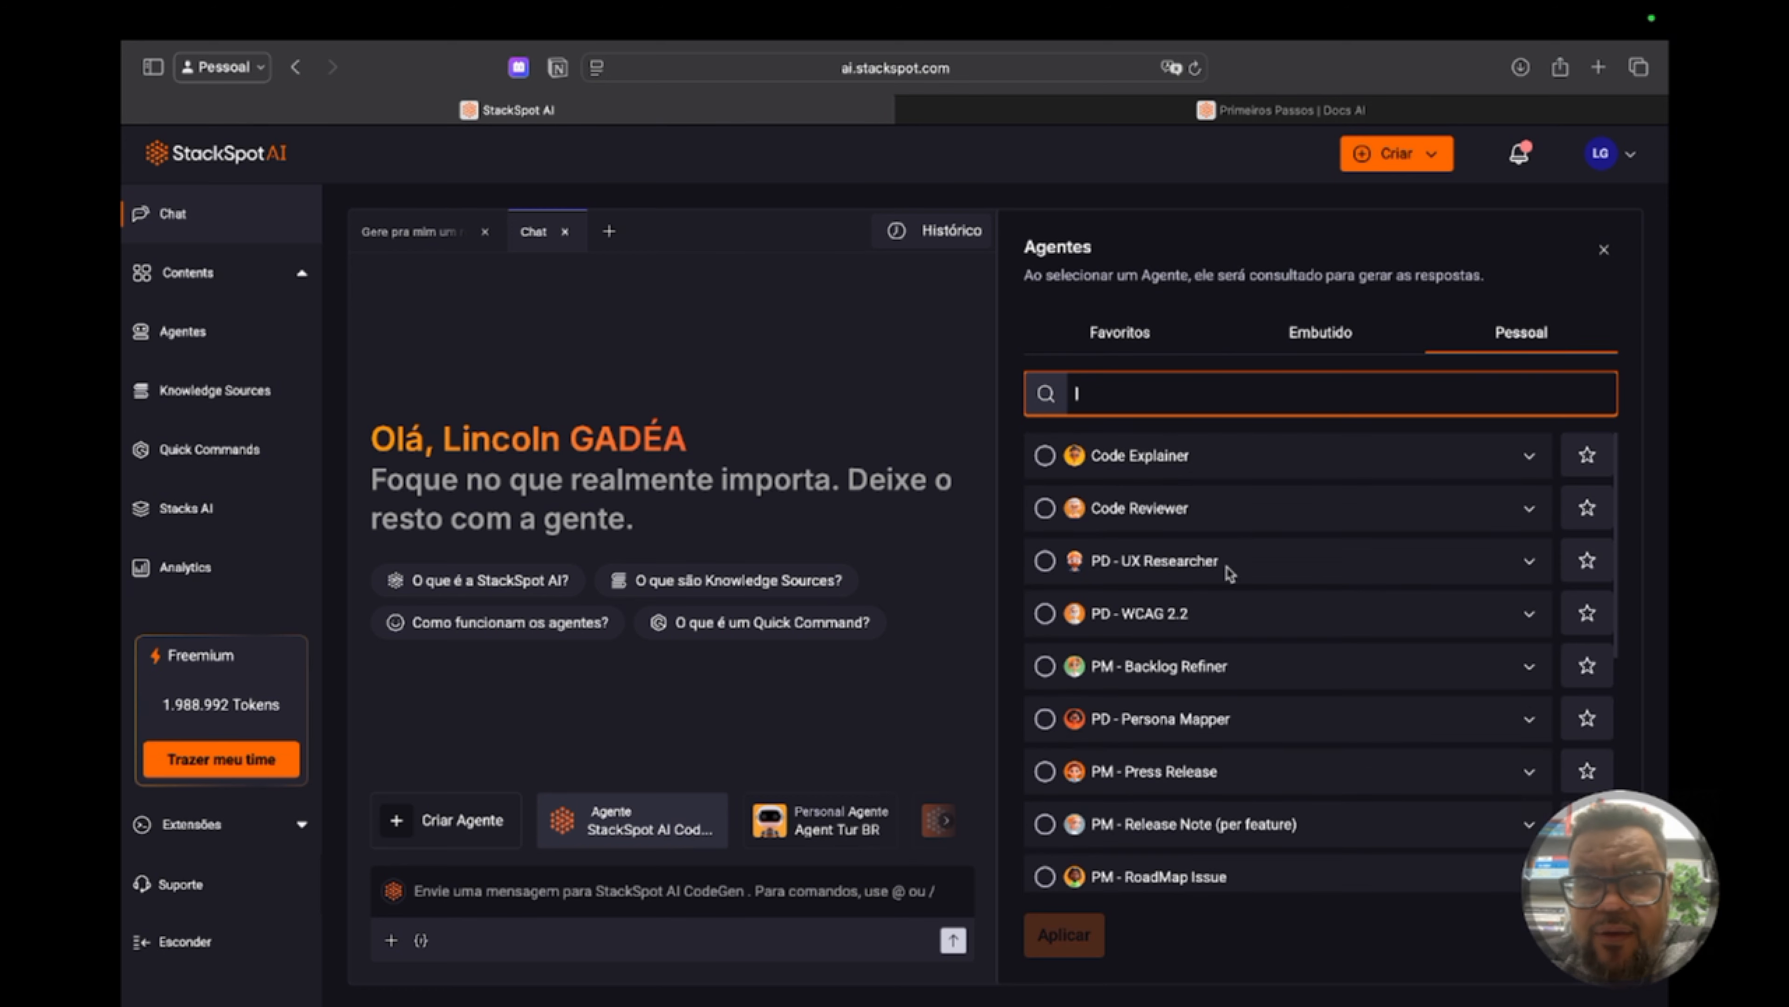
{"action": "scroll", "coordinate": [1187, 744], "scroll_direction": "down", "scroll_amount": 8}
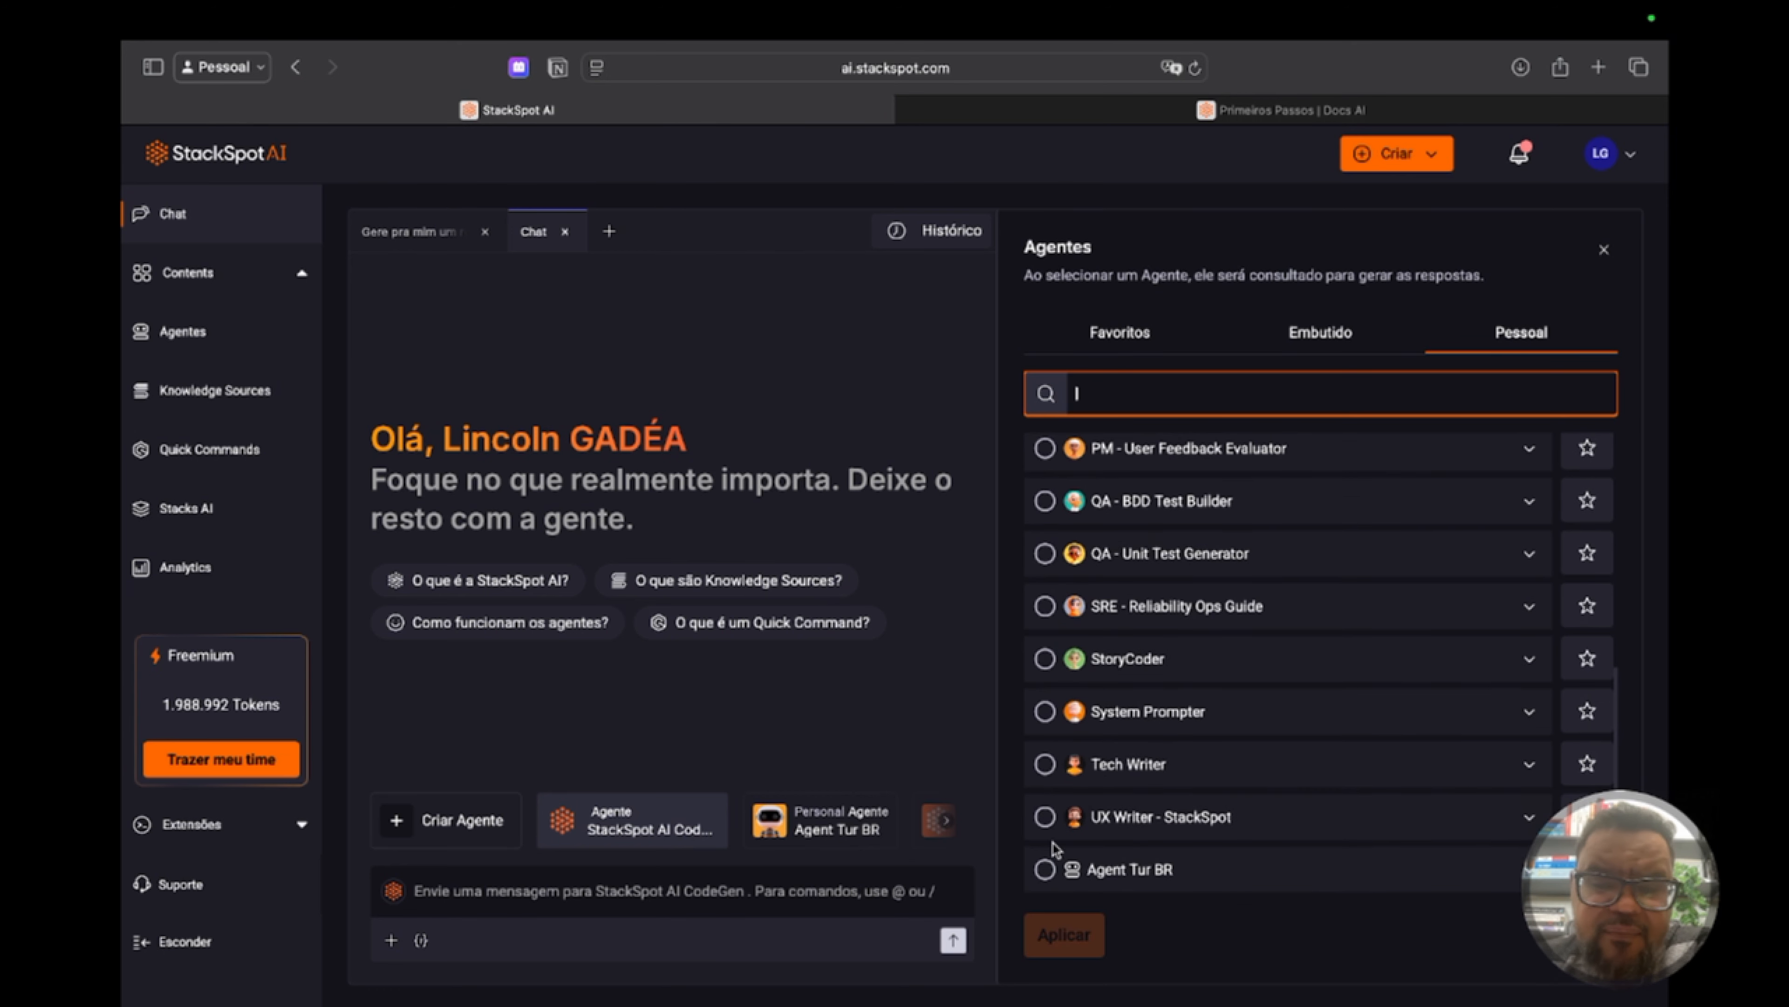
{"action": "left_click", "coordinate": [1044, 870]}
{"action": "left_click", "coordinate": [1062, 935]}
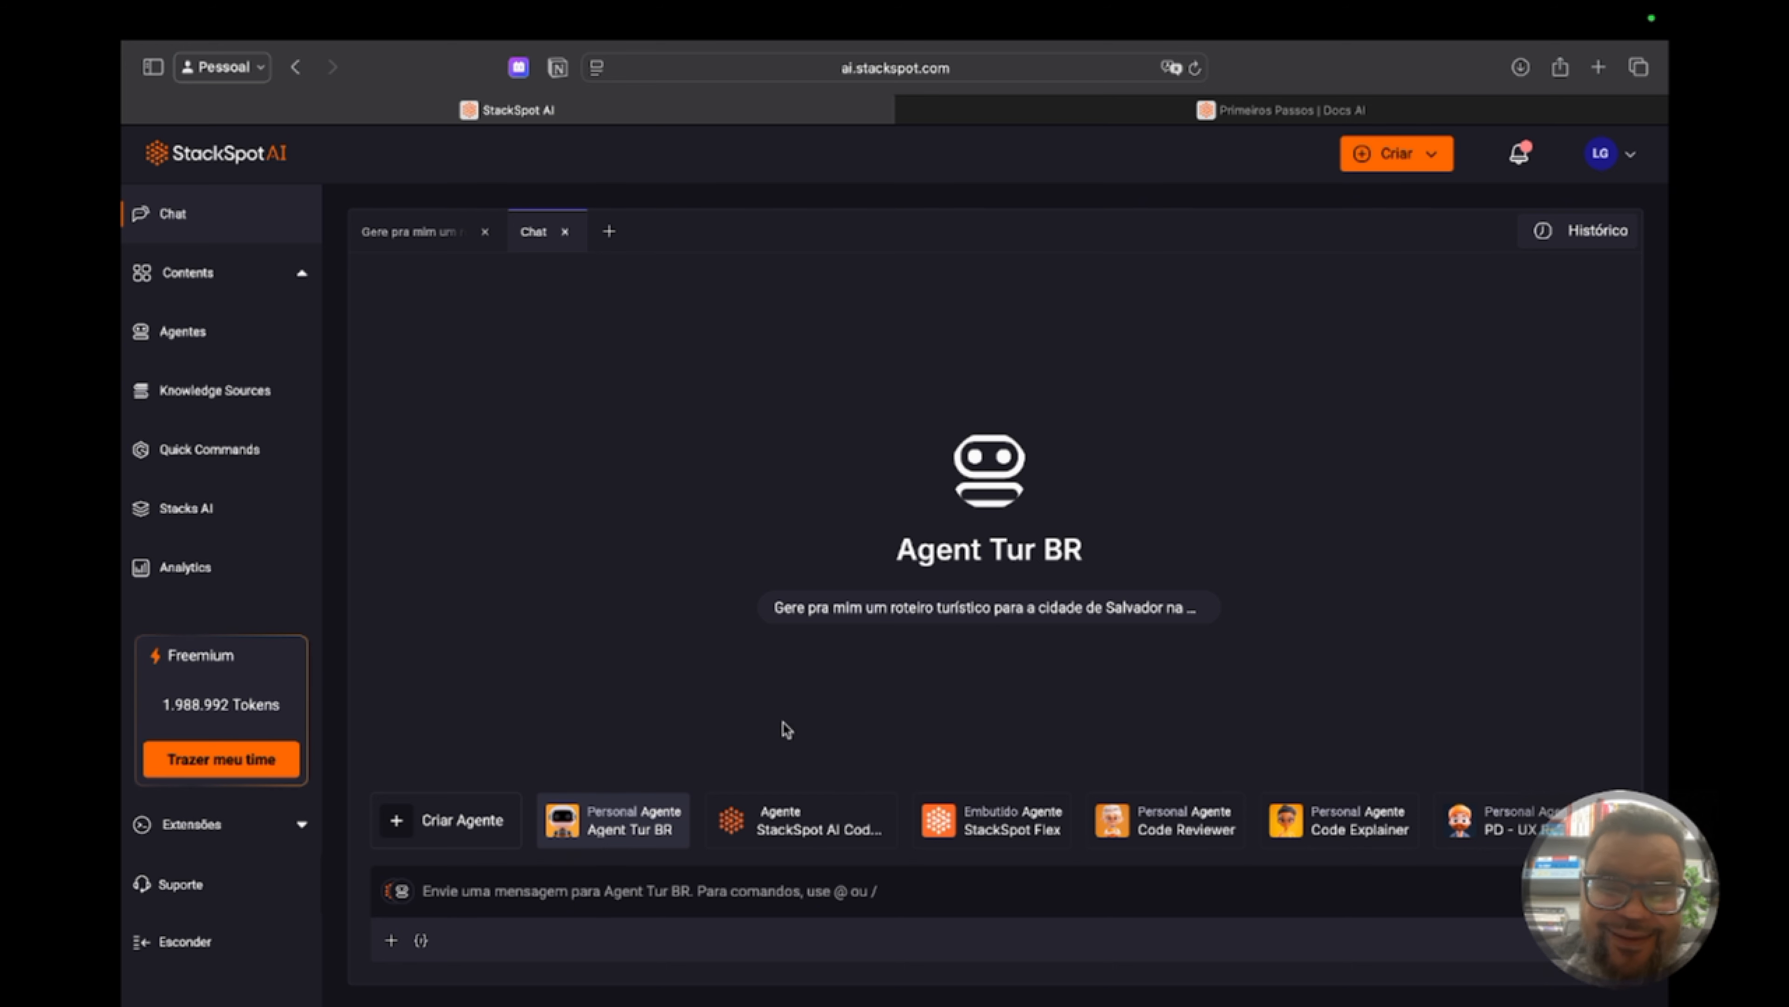
{"action": "left_click", "coordinate": [990, 611]}
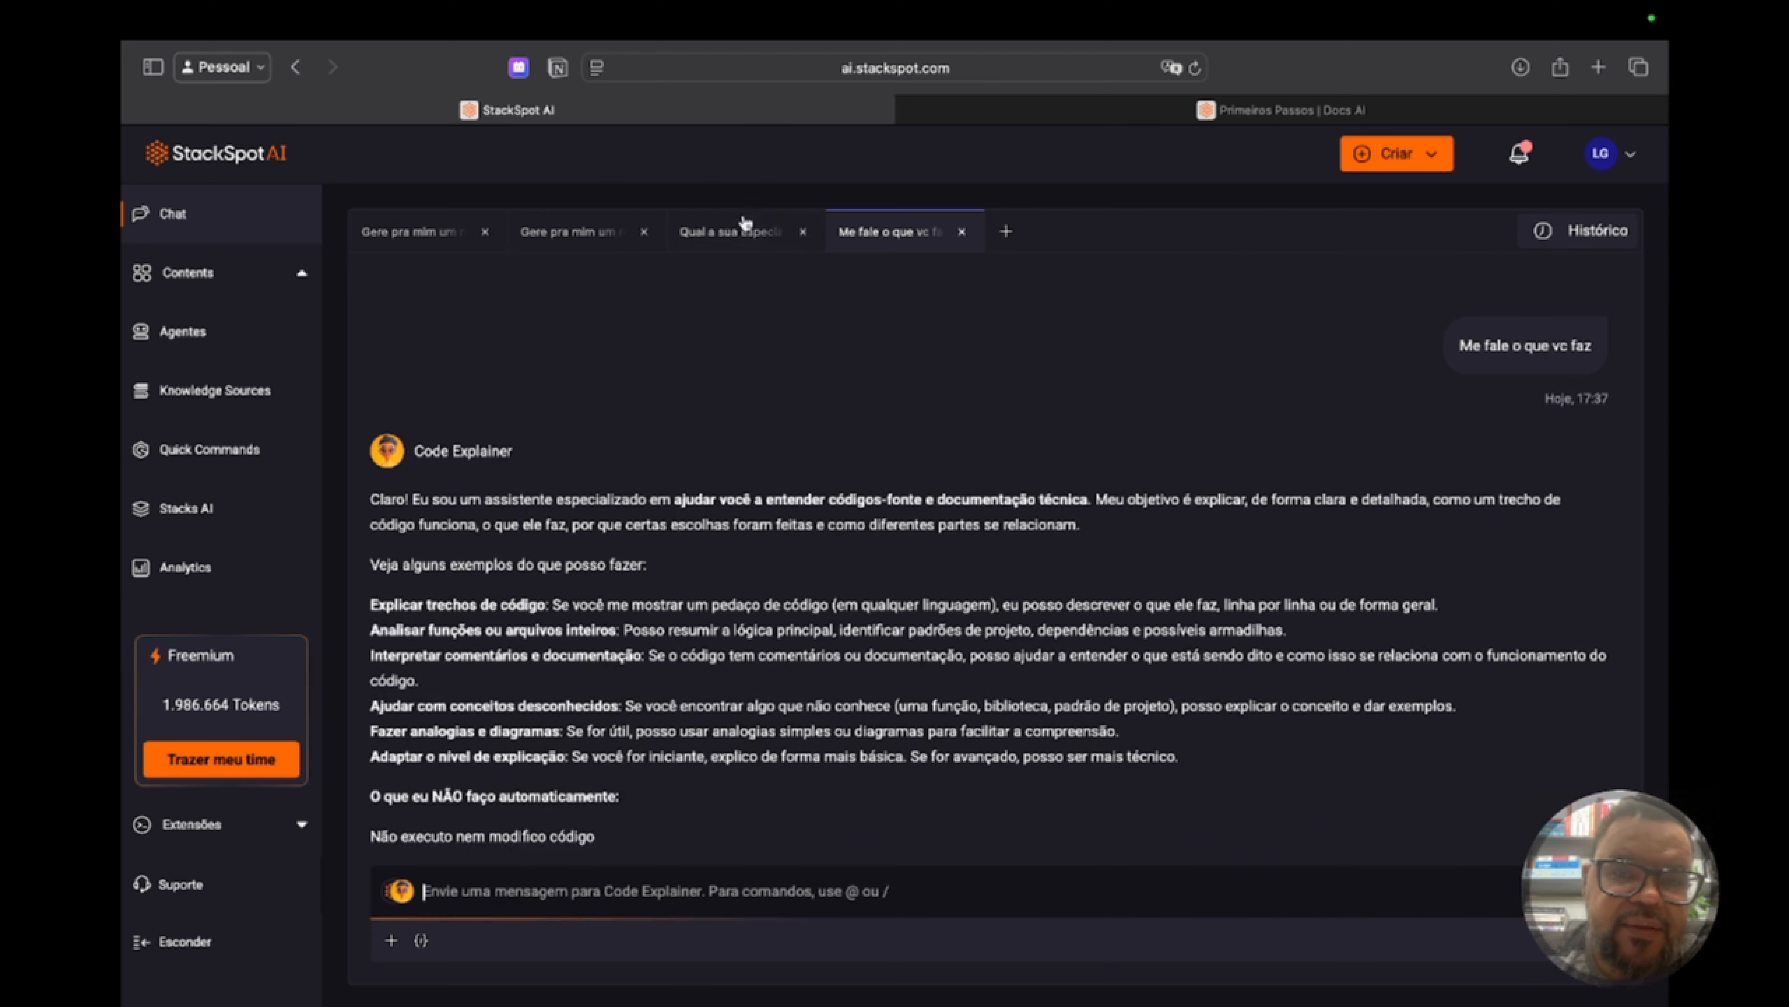
Switch between the open chats and read through Code Explainer's answer to "Me fale o que vc faz"
{"action": "left_click", "coordinate": [742, 241]}
{"action": "left_click", "coordinate": [886, 244]}
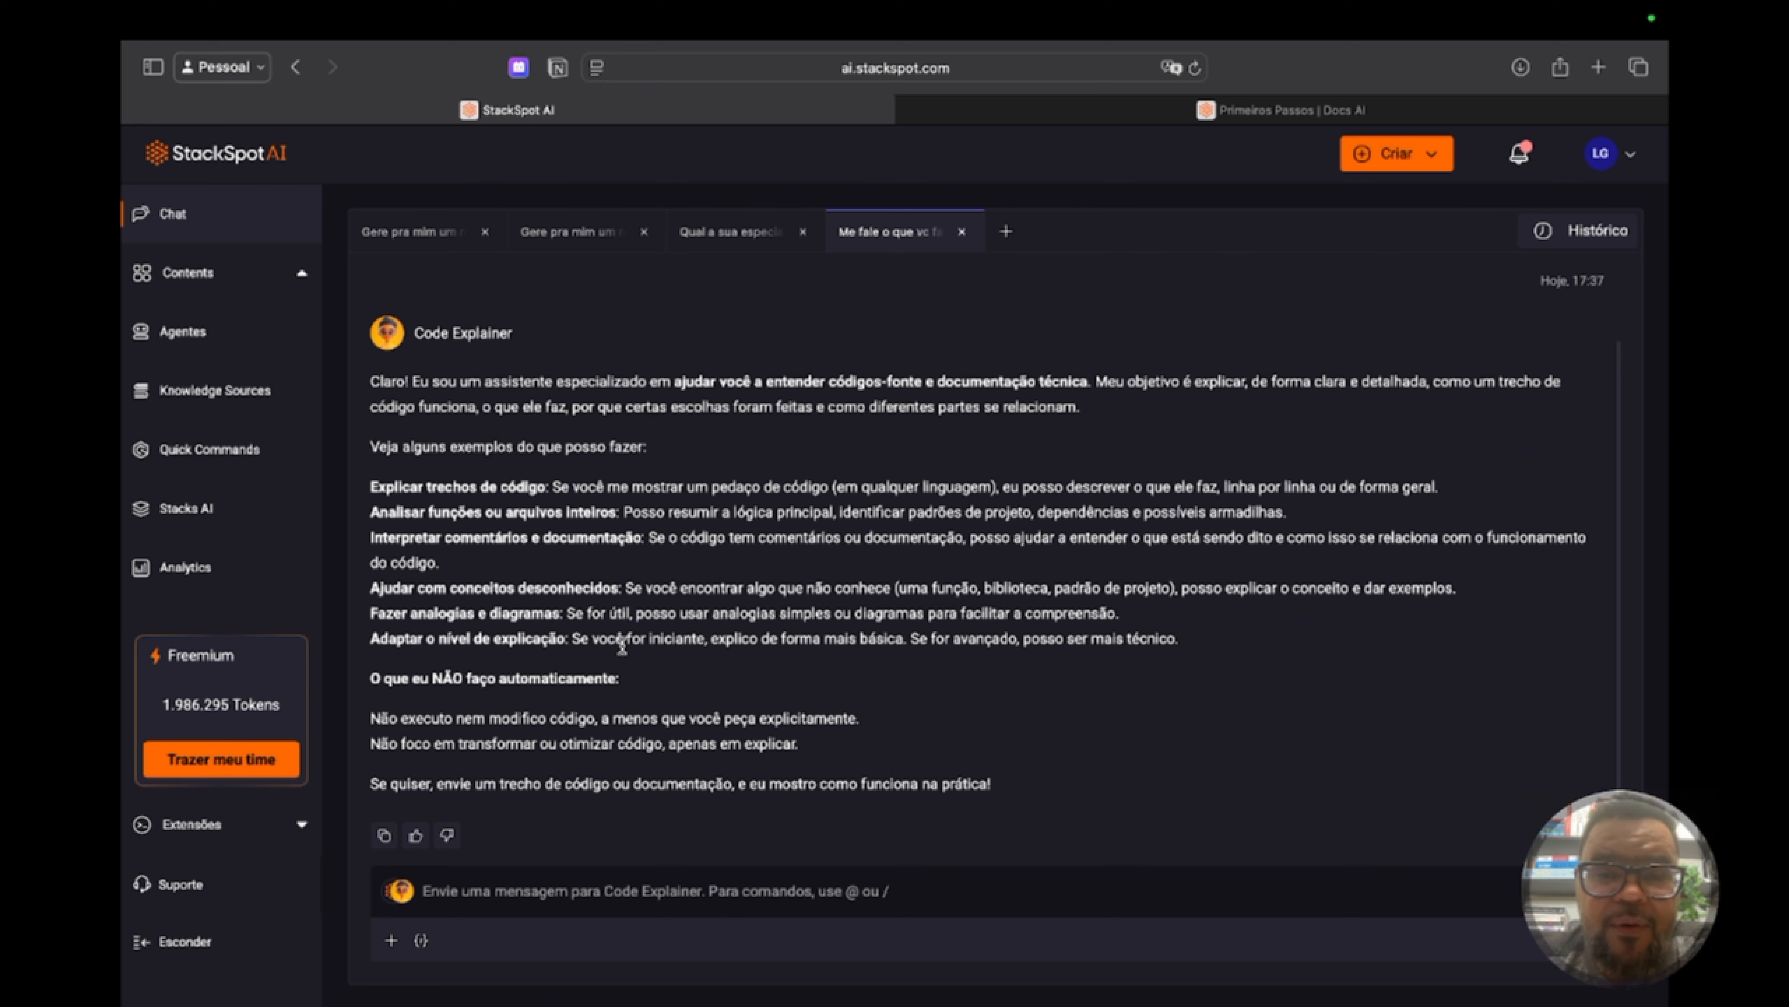
{"action": "scroll", "coordinate": [622, 645], "scroll_direction": "up", "scroll_amount": 2}
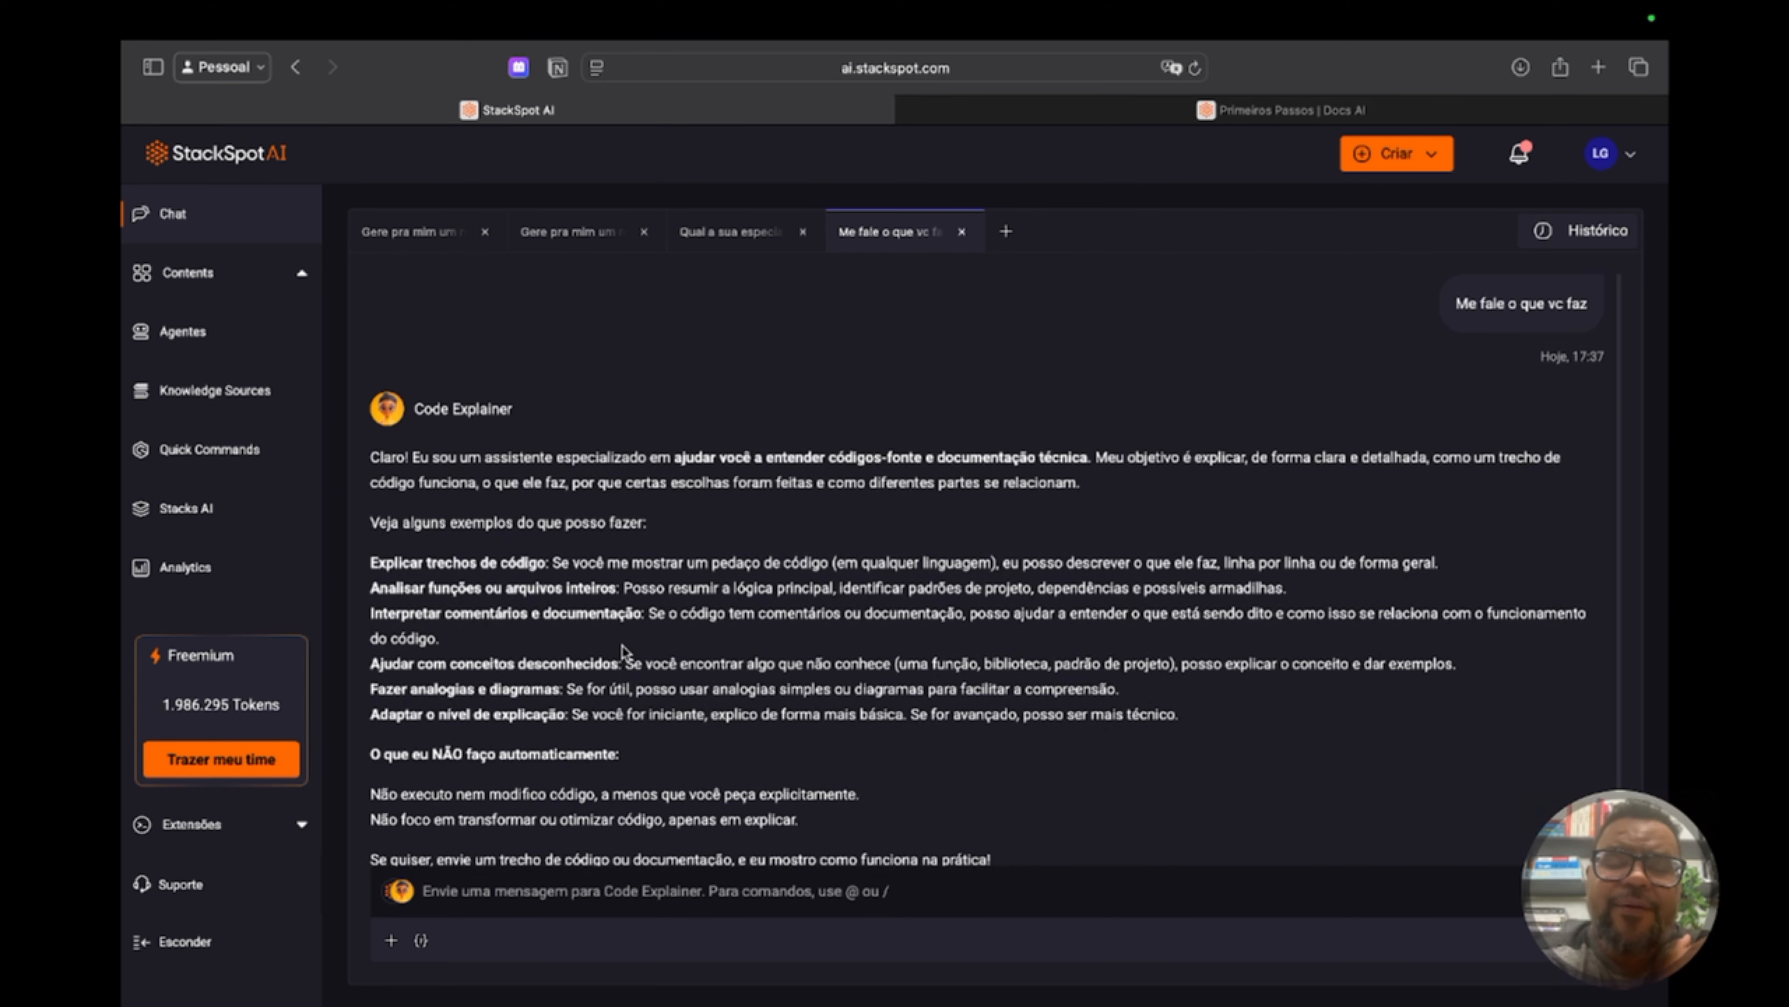